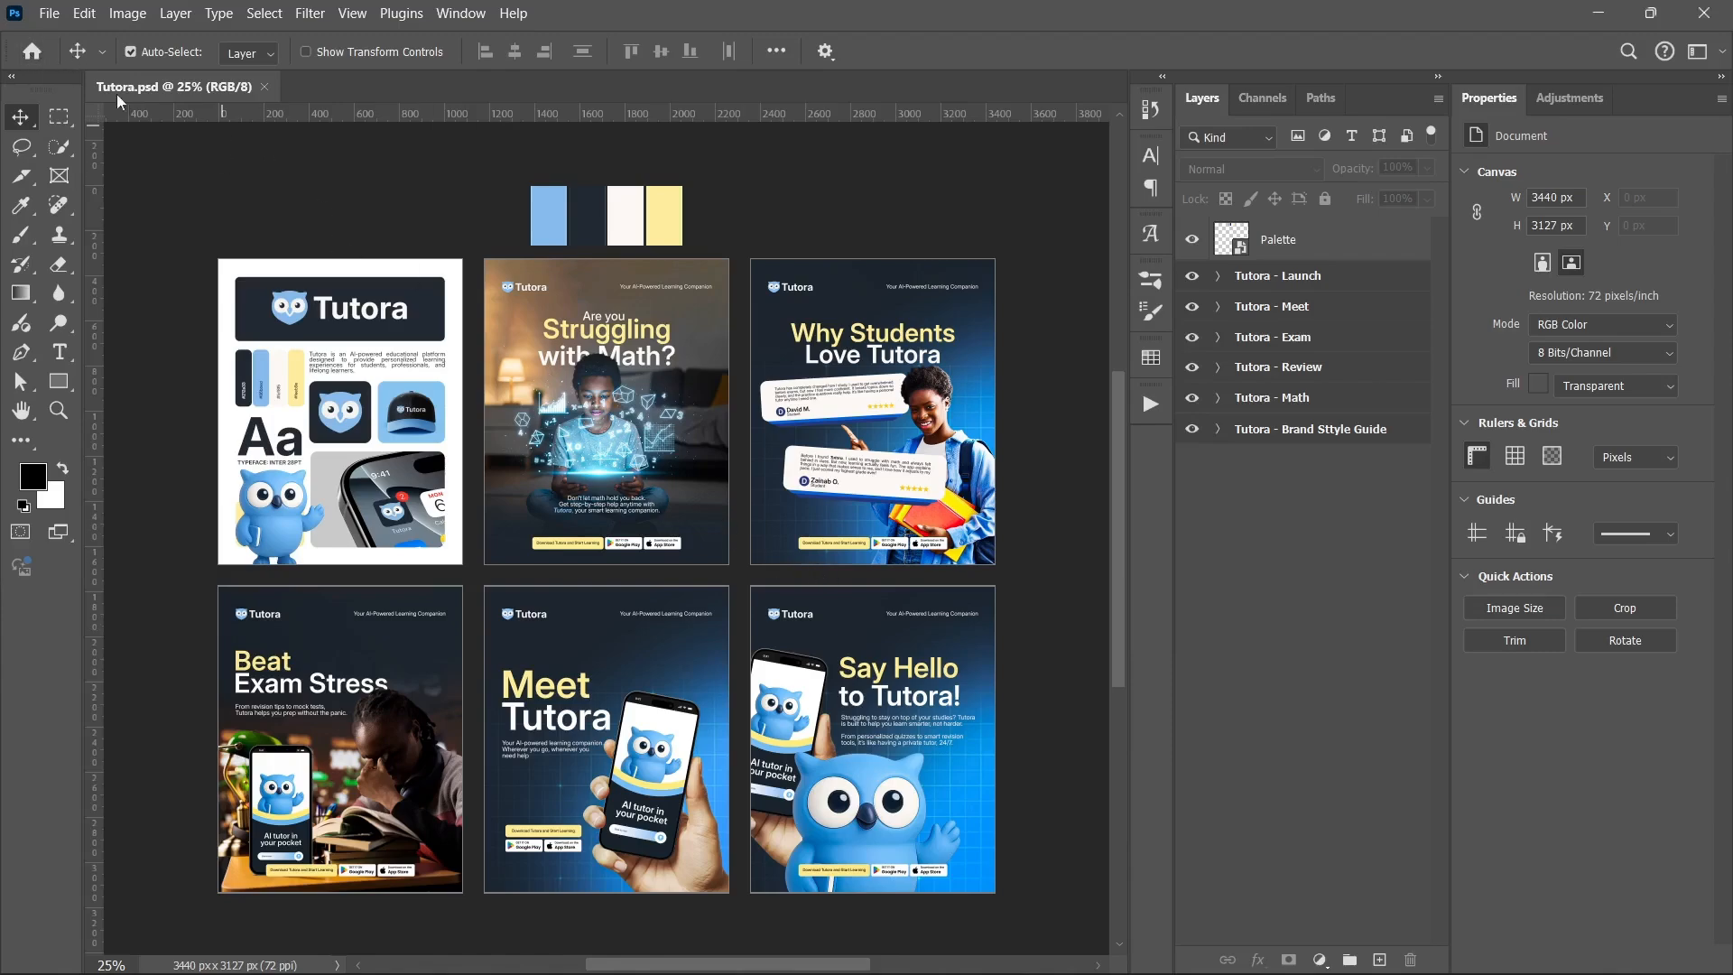
Step: Create a new 1080 x 1080 px document at 72 ppi from the recent custom preset, with artboards enabled
left_click(33, 52)
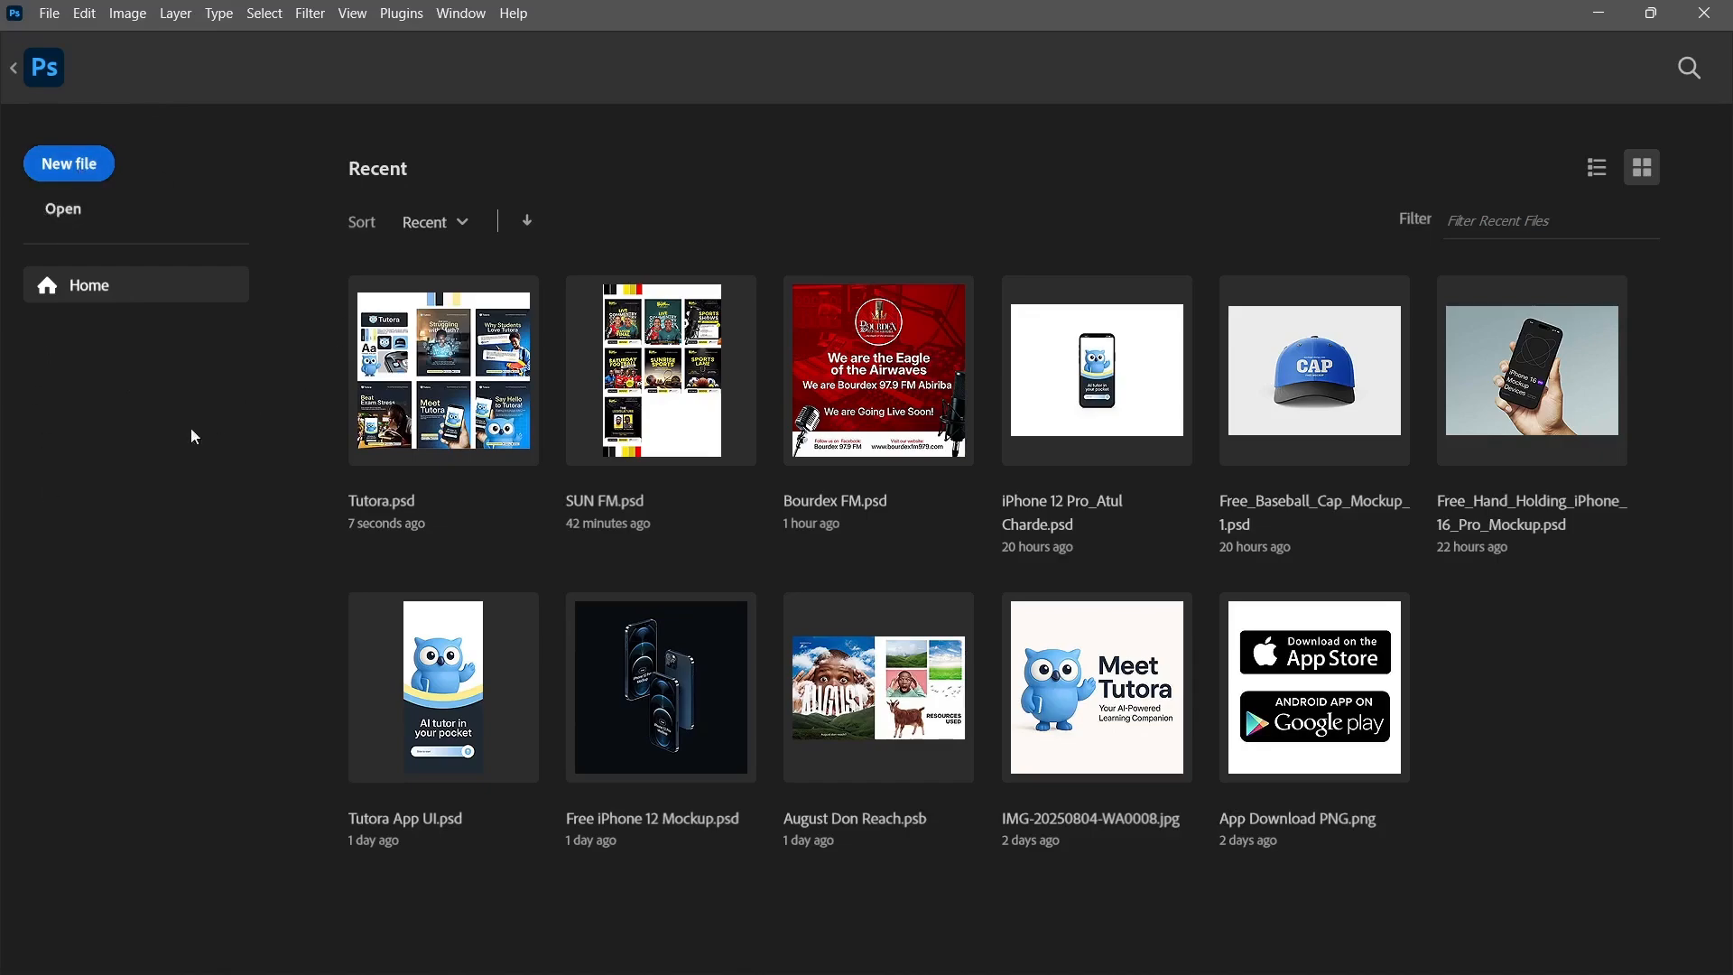
key("ctrl+n")
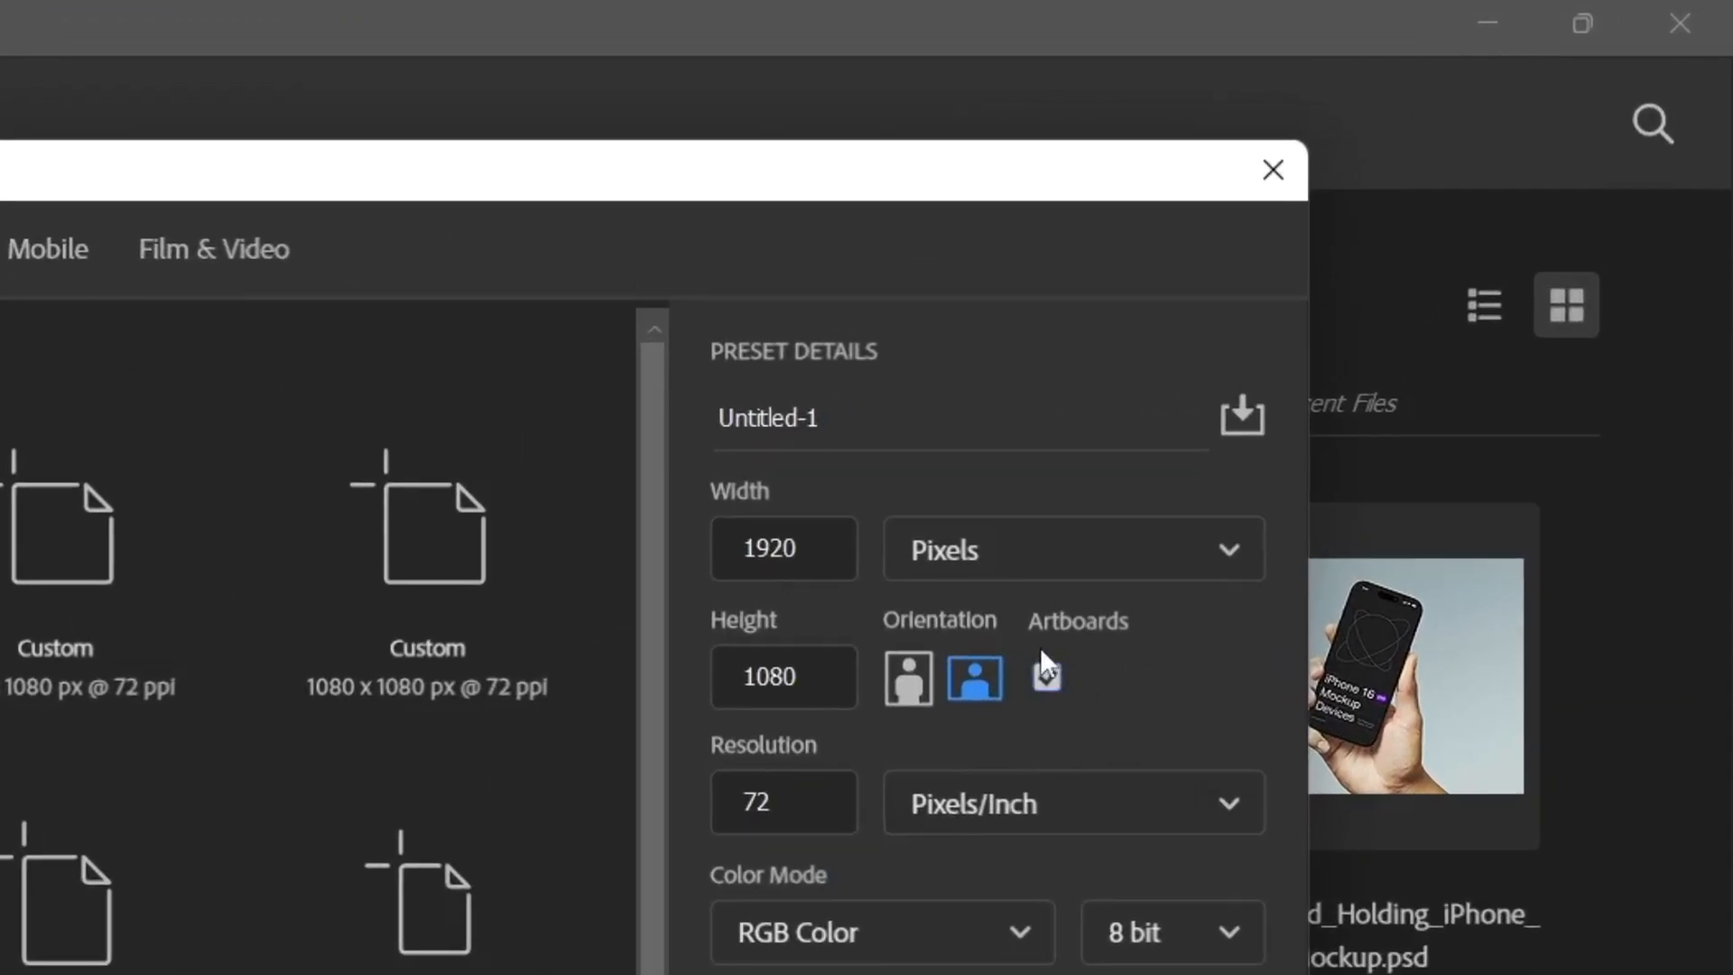
left_click(907, 679)
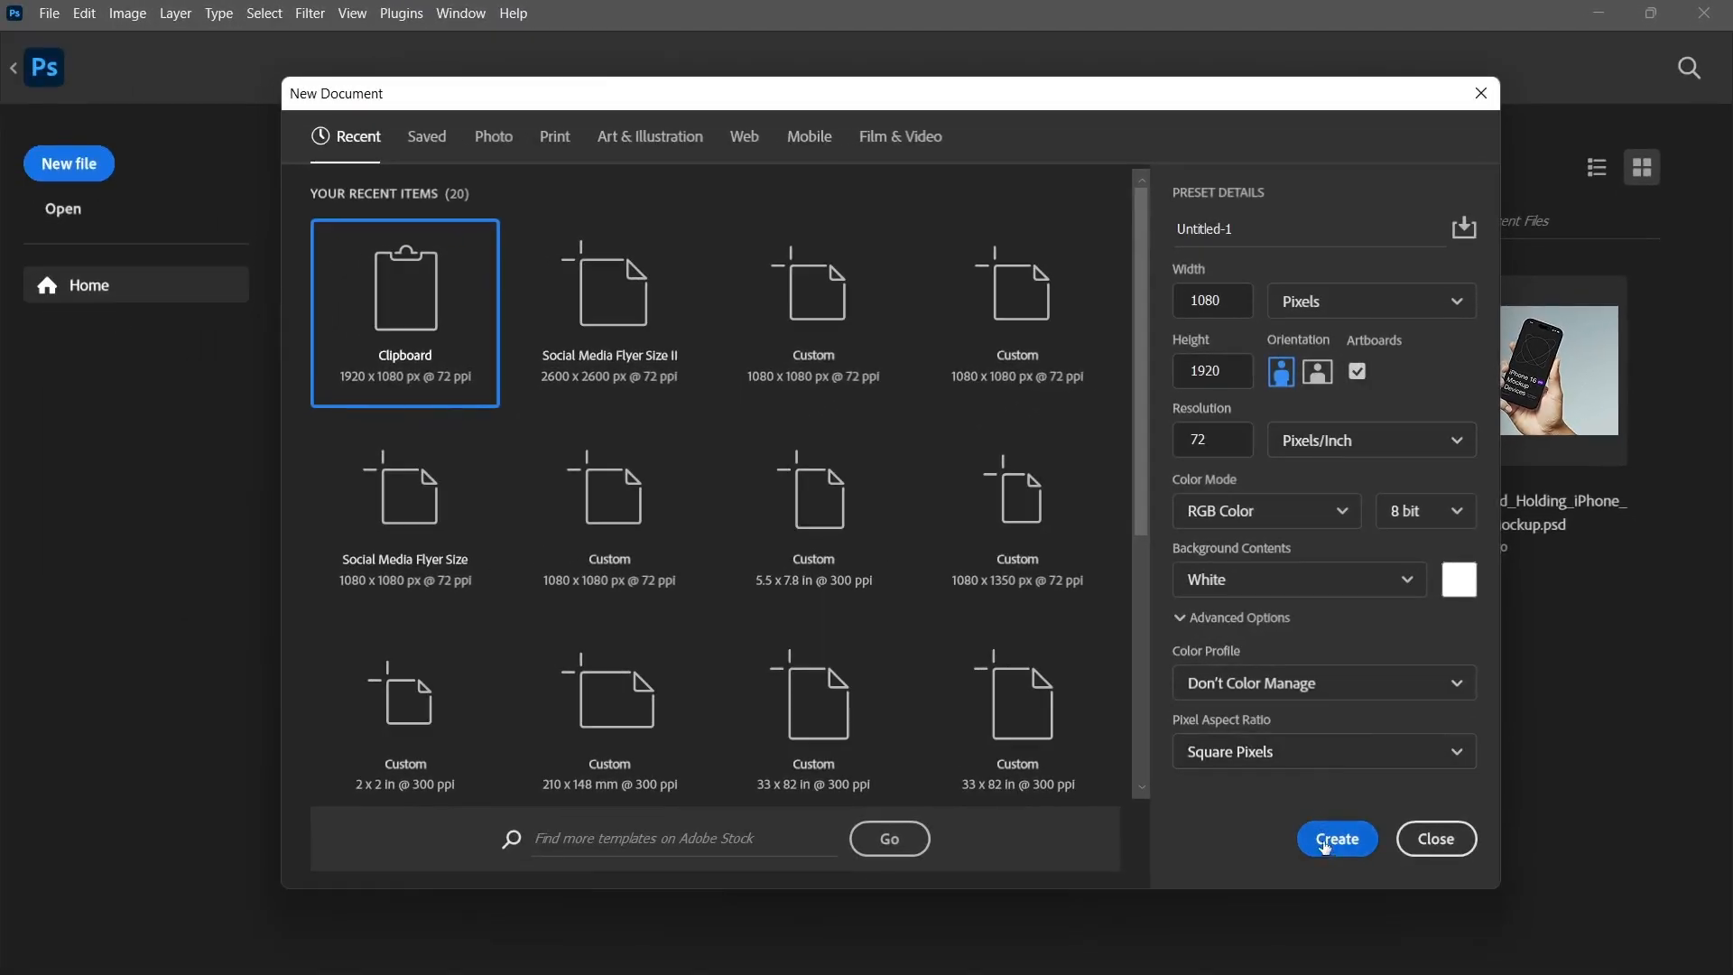
left_click(992, 327)
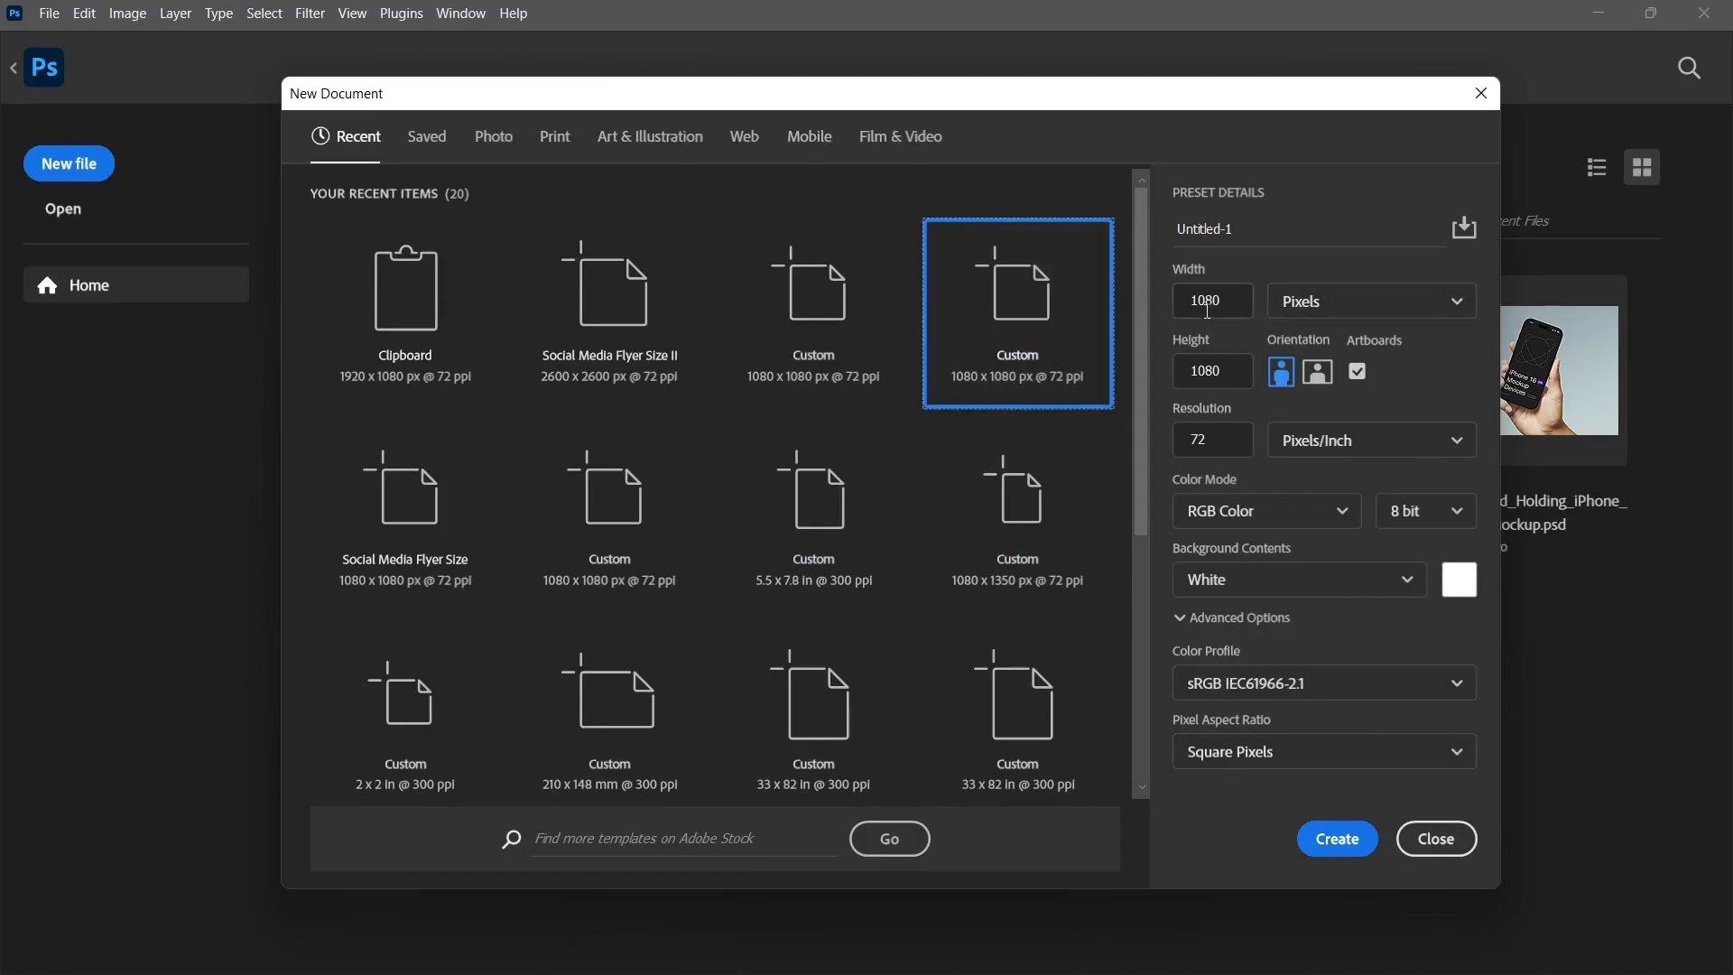
left_click(1340, 839)
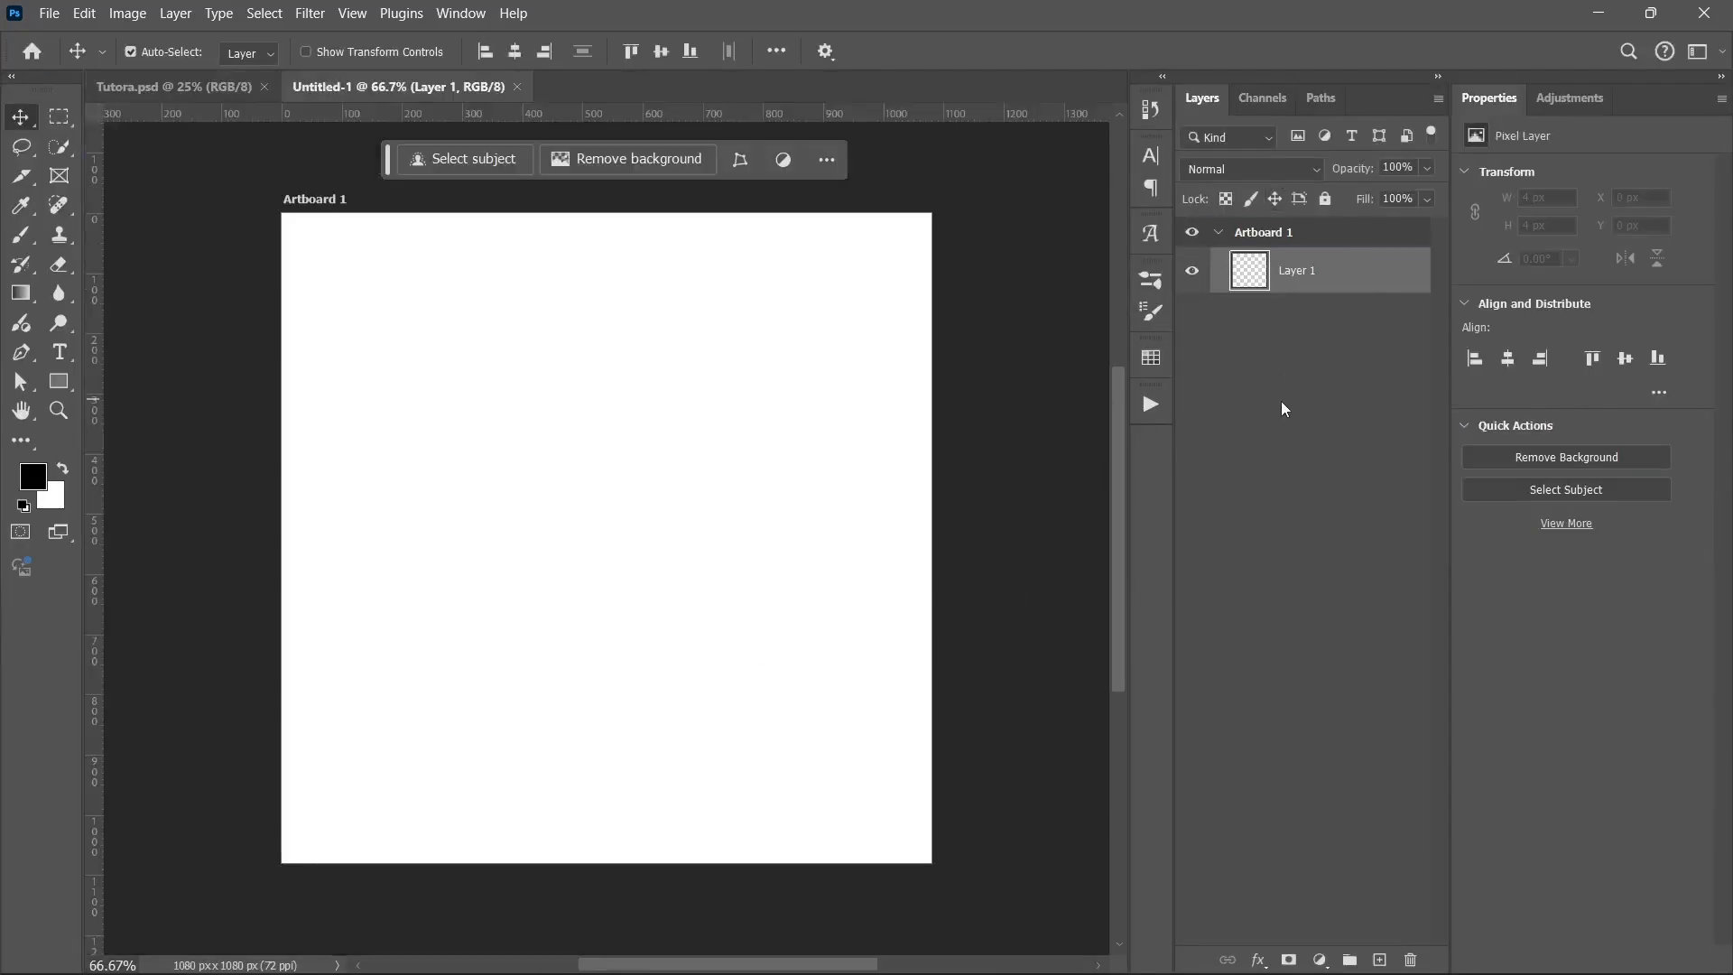
left_click(1261, 234)
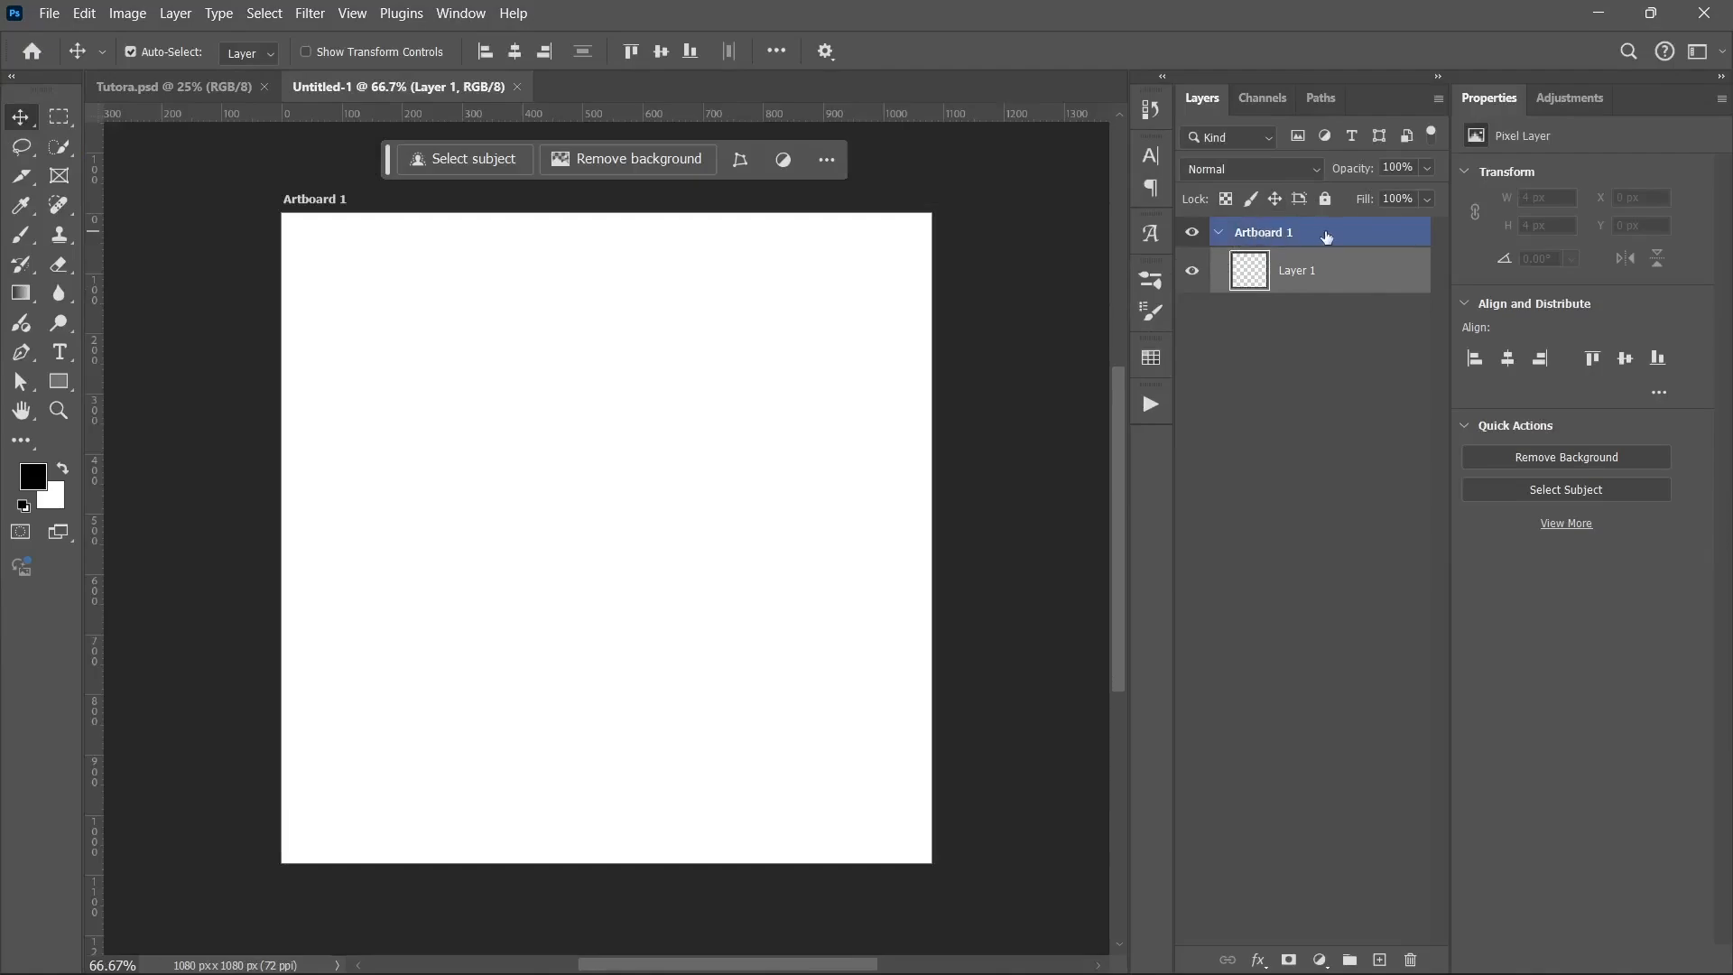
left_click(1295, 400)
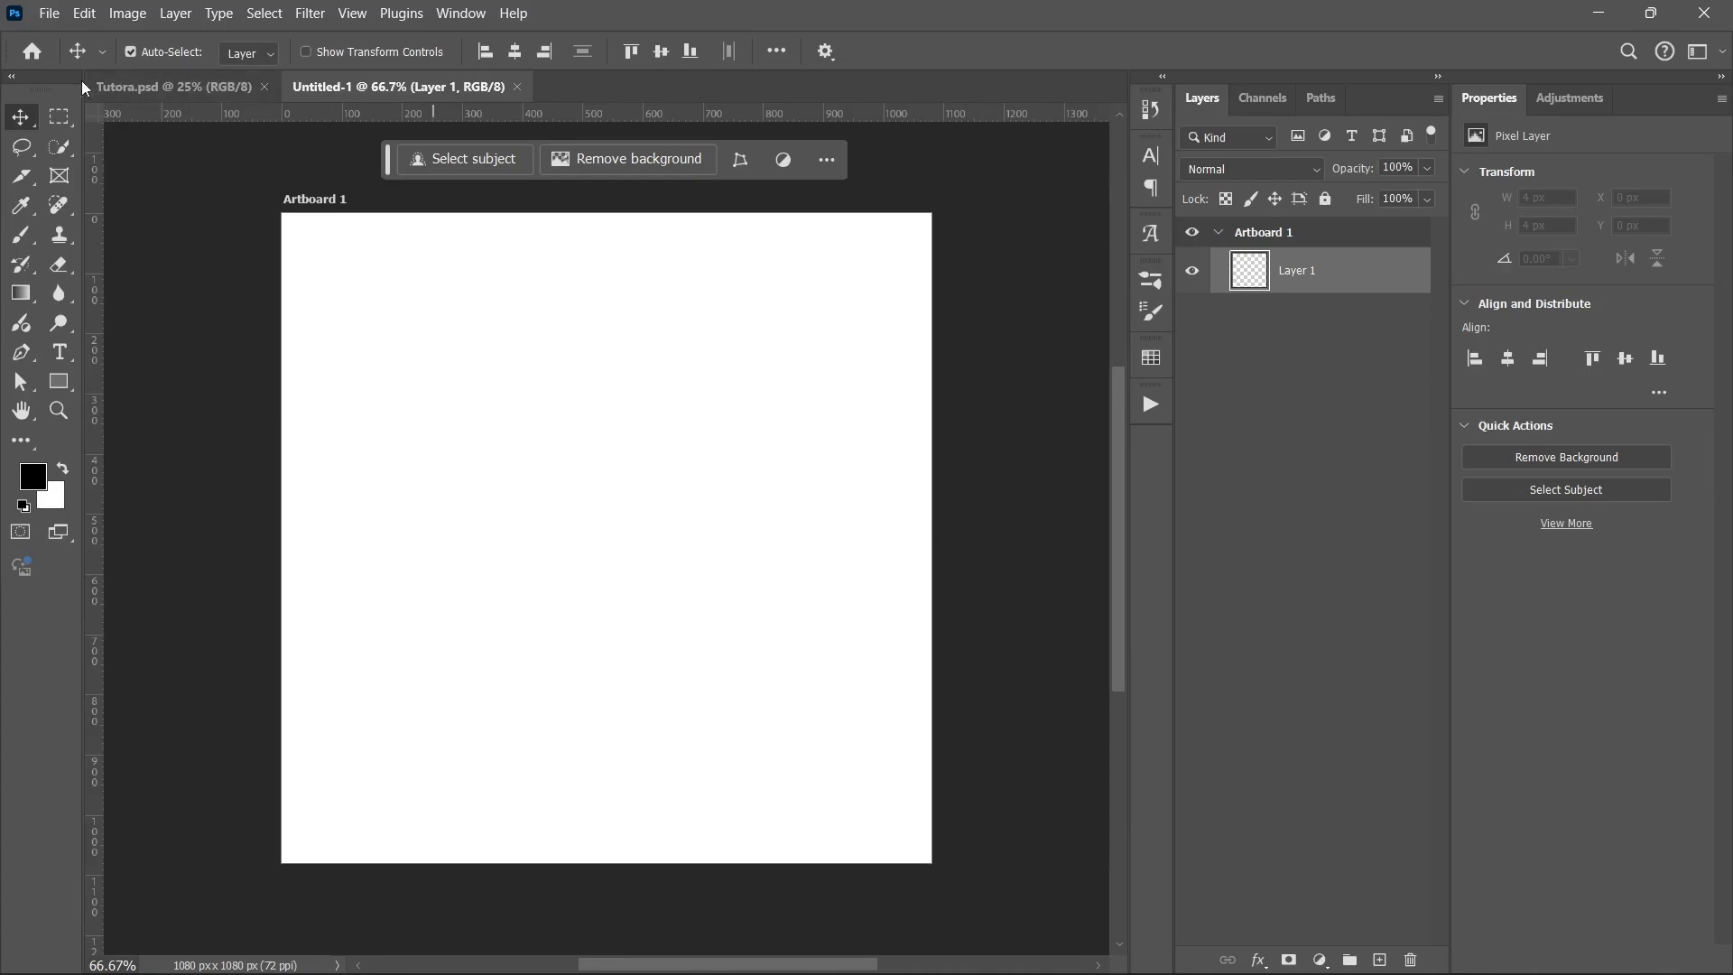
Step: Create a second new document at 1920 x 1080 px, 72 ppi, with artboards disabled
left_click(33, 54)
left_click(90, 170)
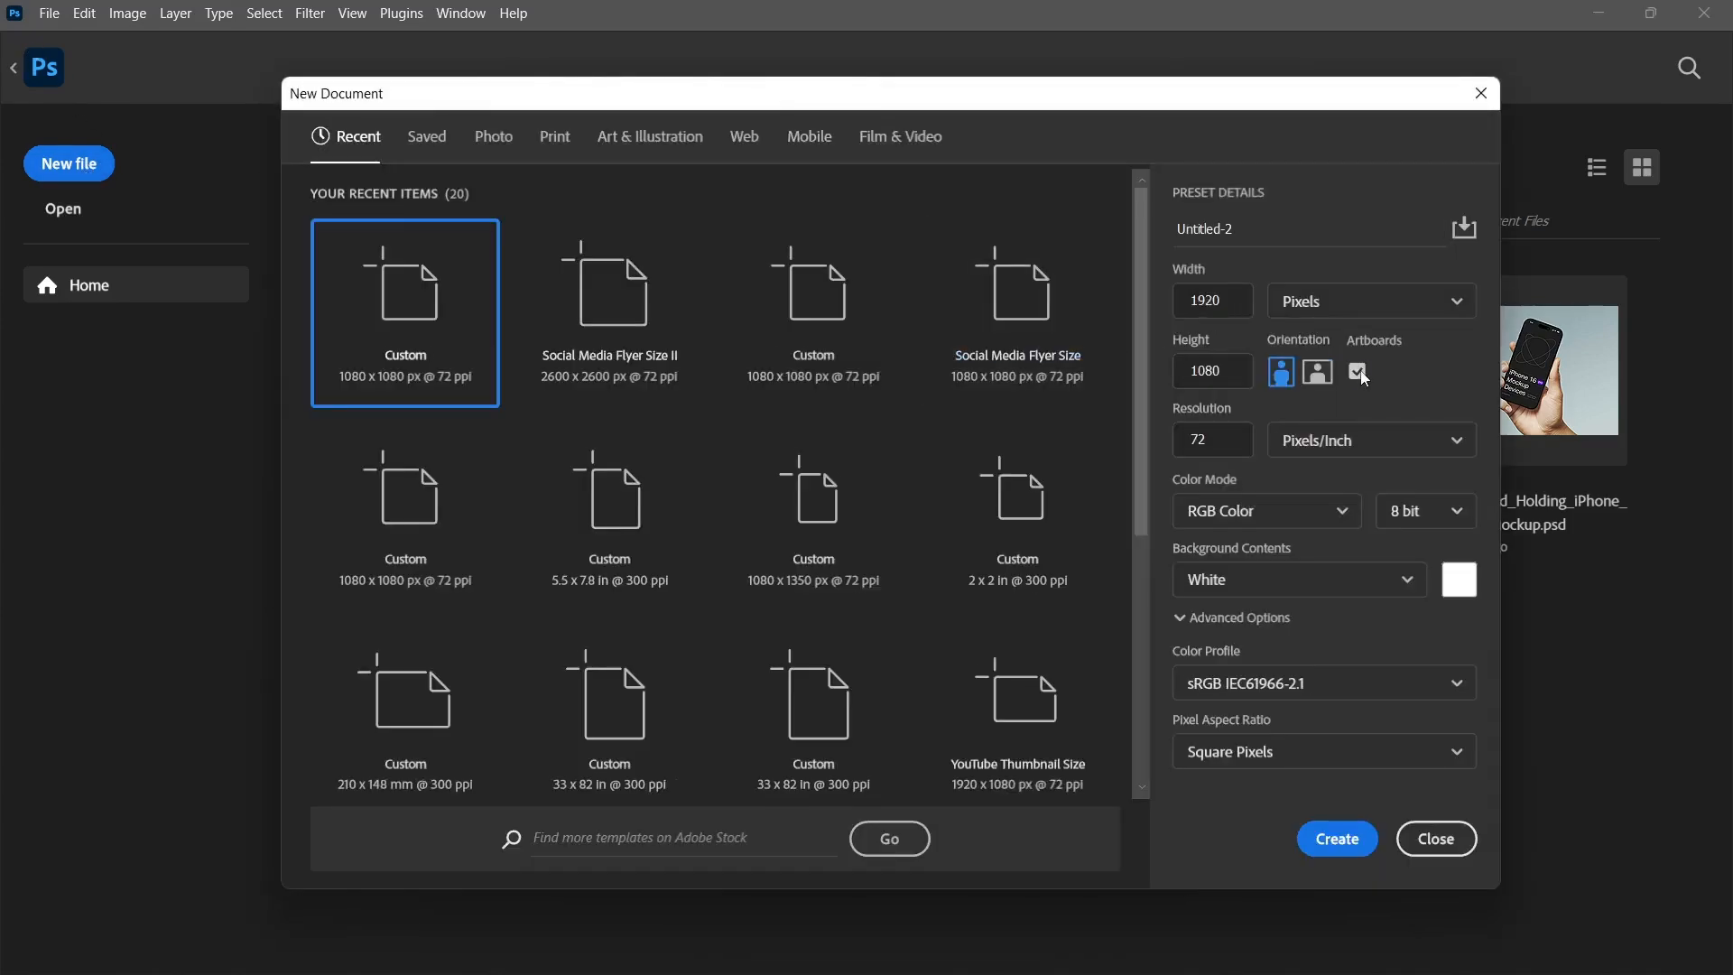
left_click(1359, 371)
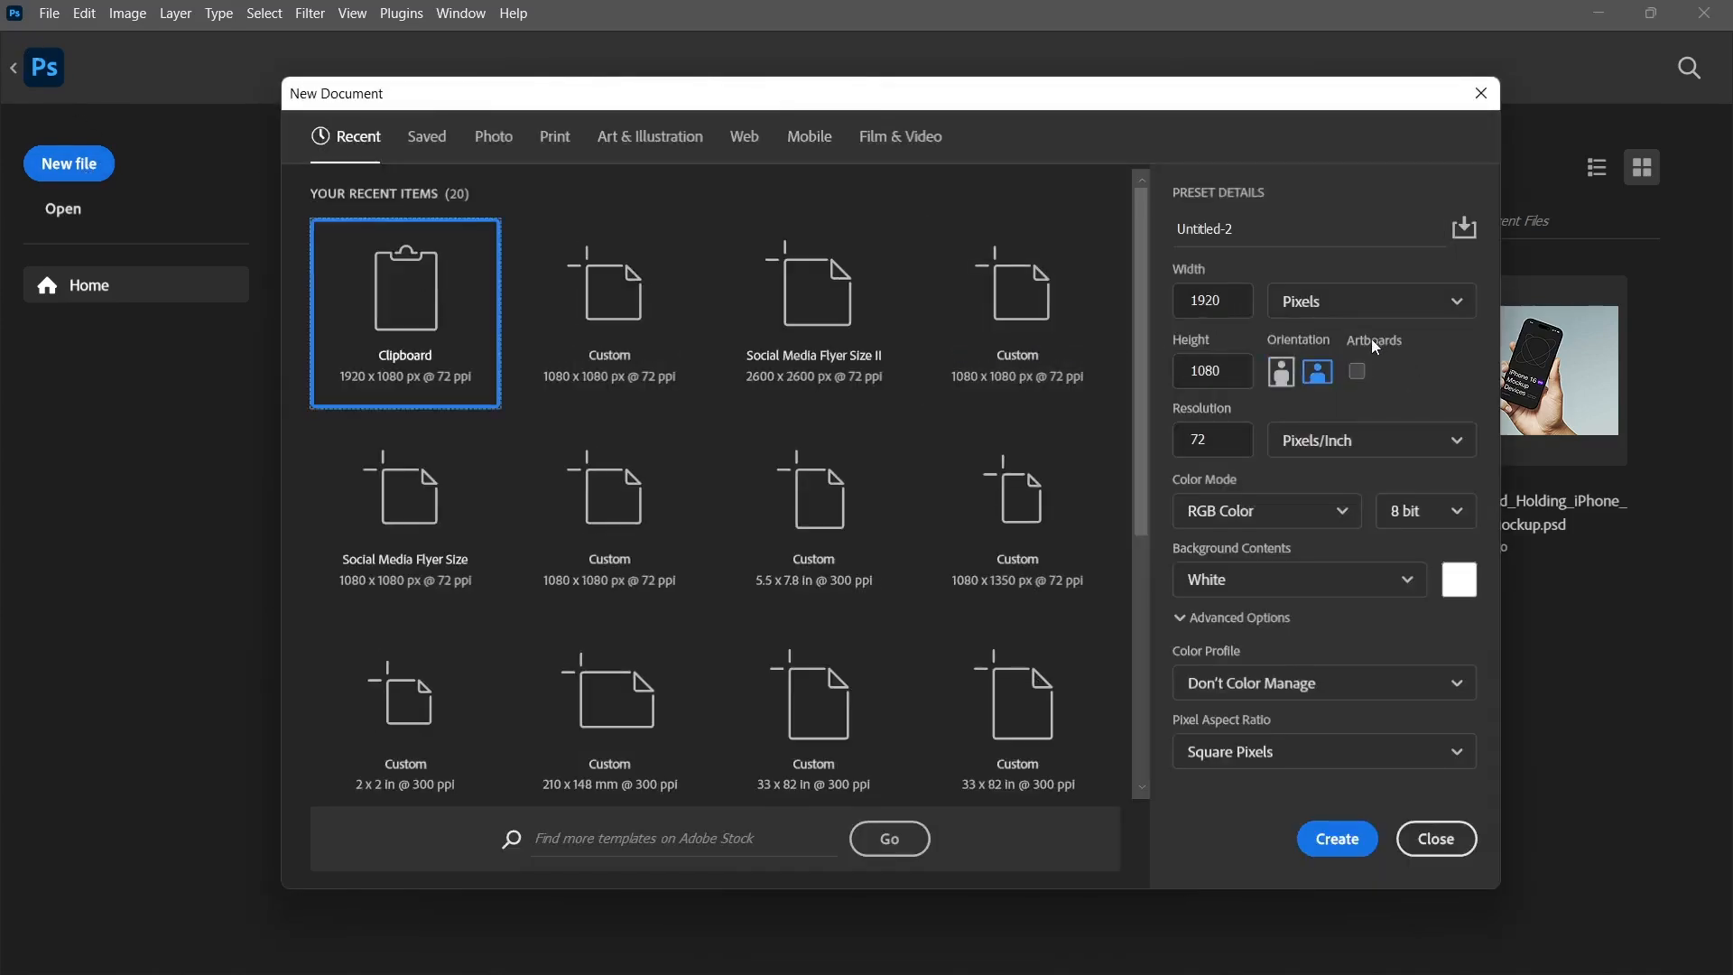
left_click(1338, 838)
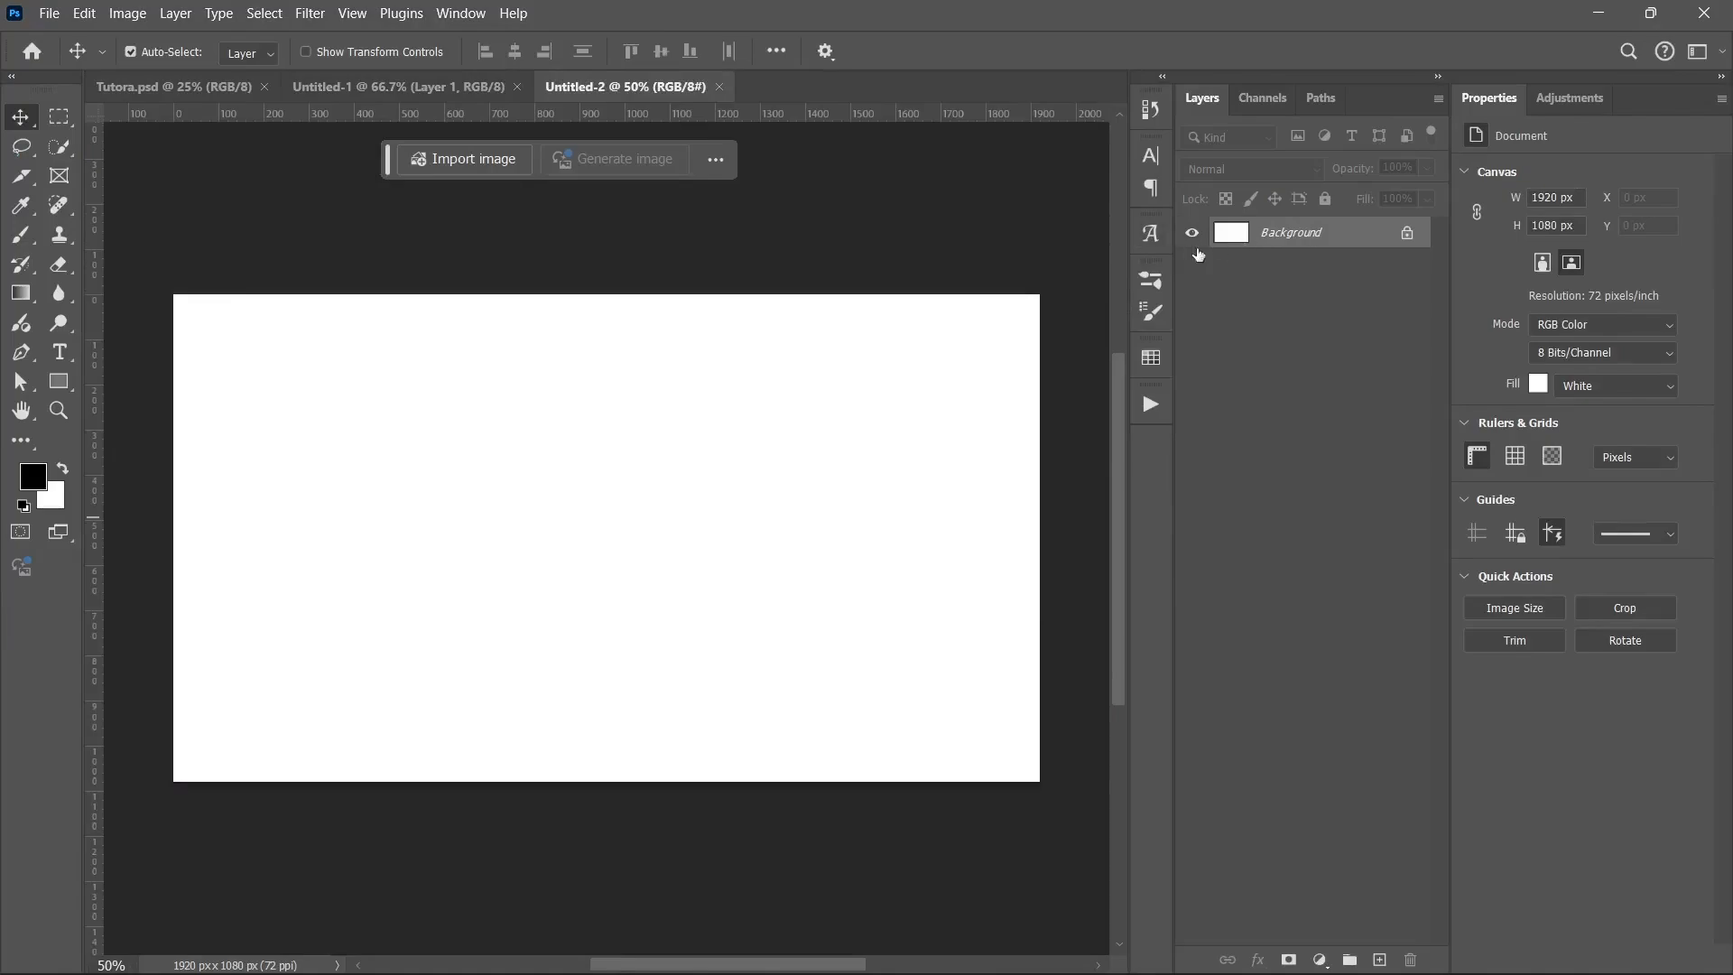
Step: Return to the Untitled-1 document, select Artboard 1 and activate the Artboard tool
left_click(428, 85)
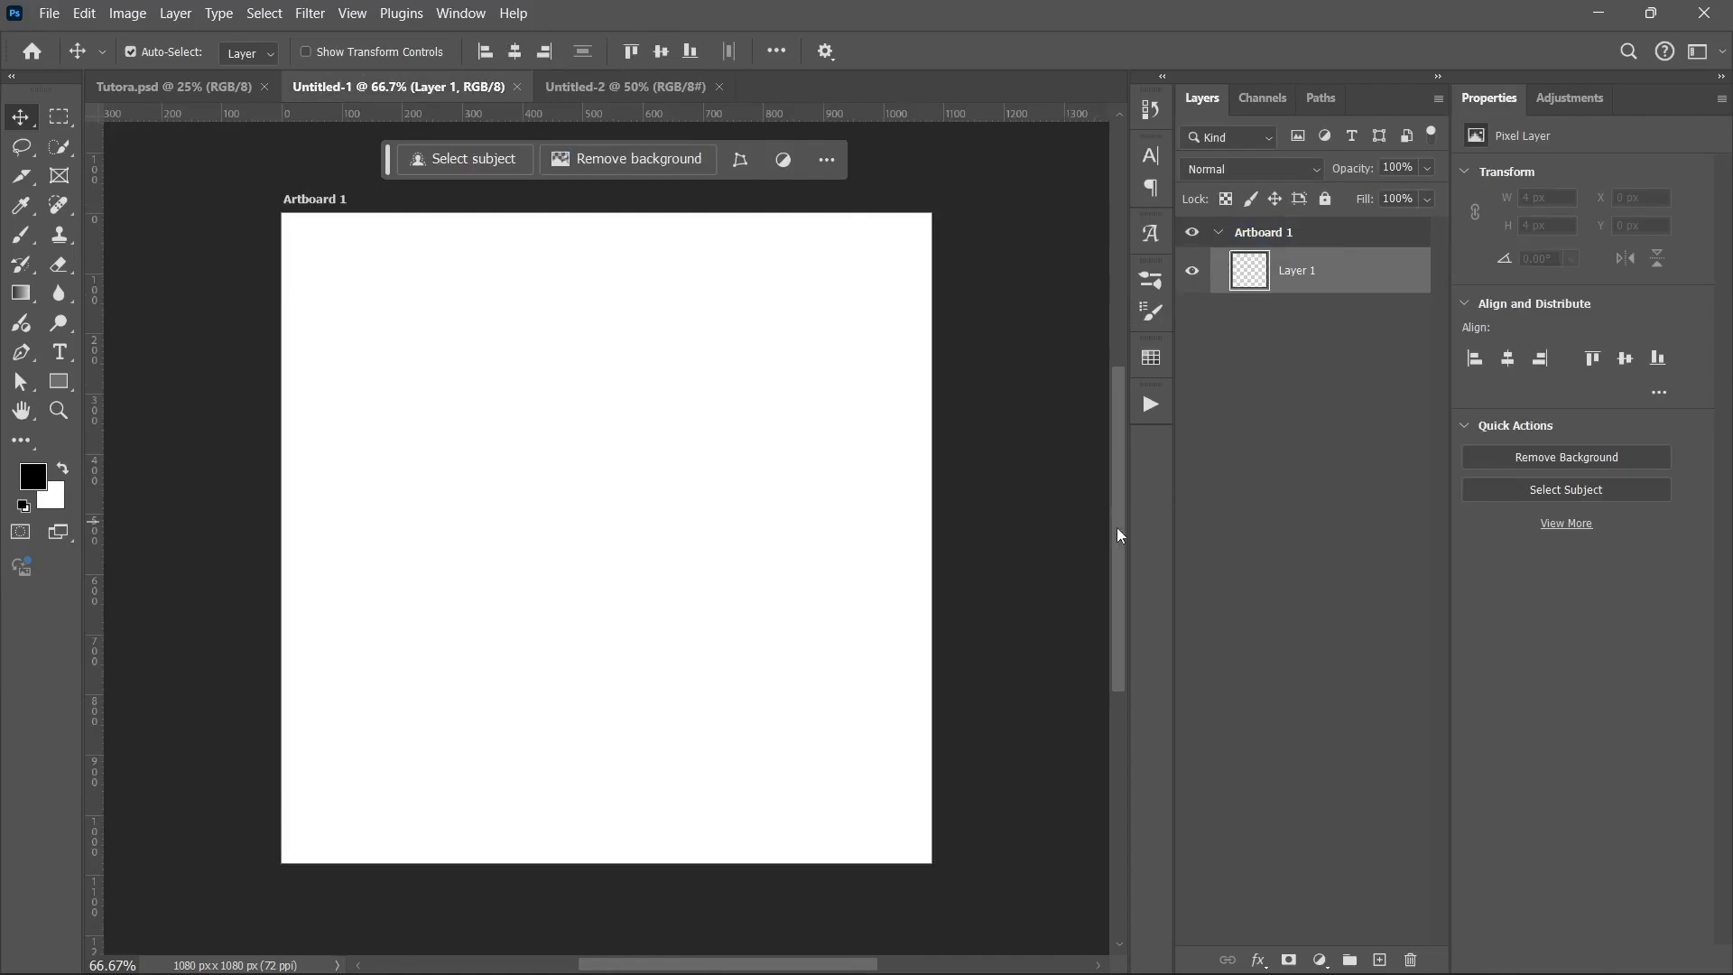
left_click_drag(1304, 287, 1318, 240)
key("shift+v")
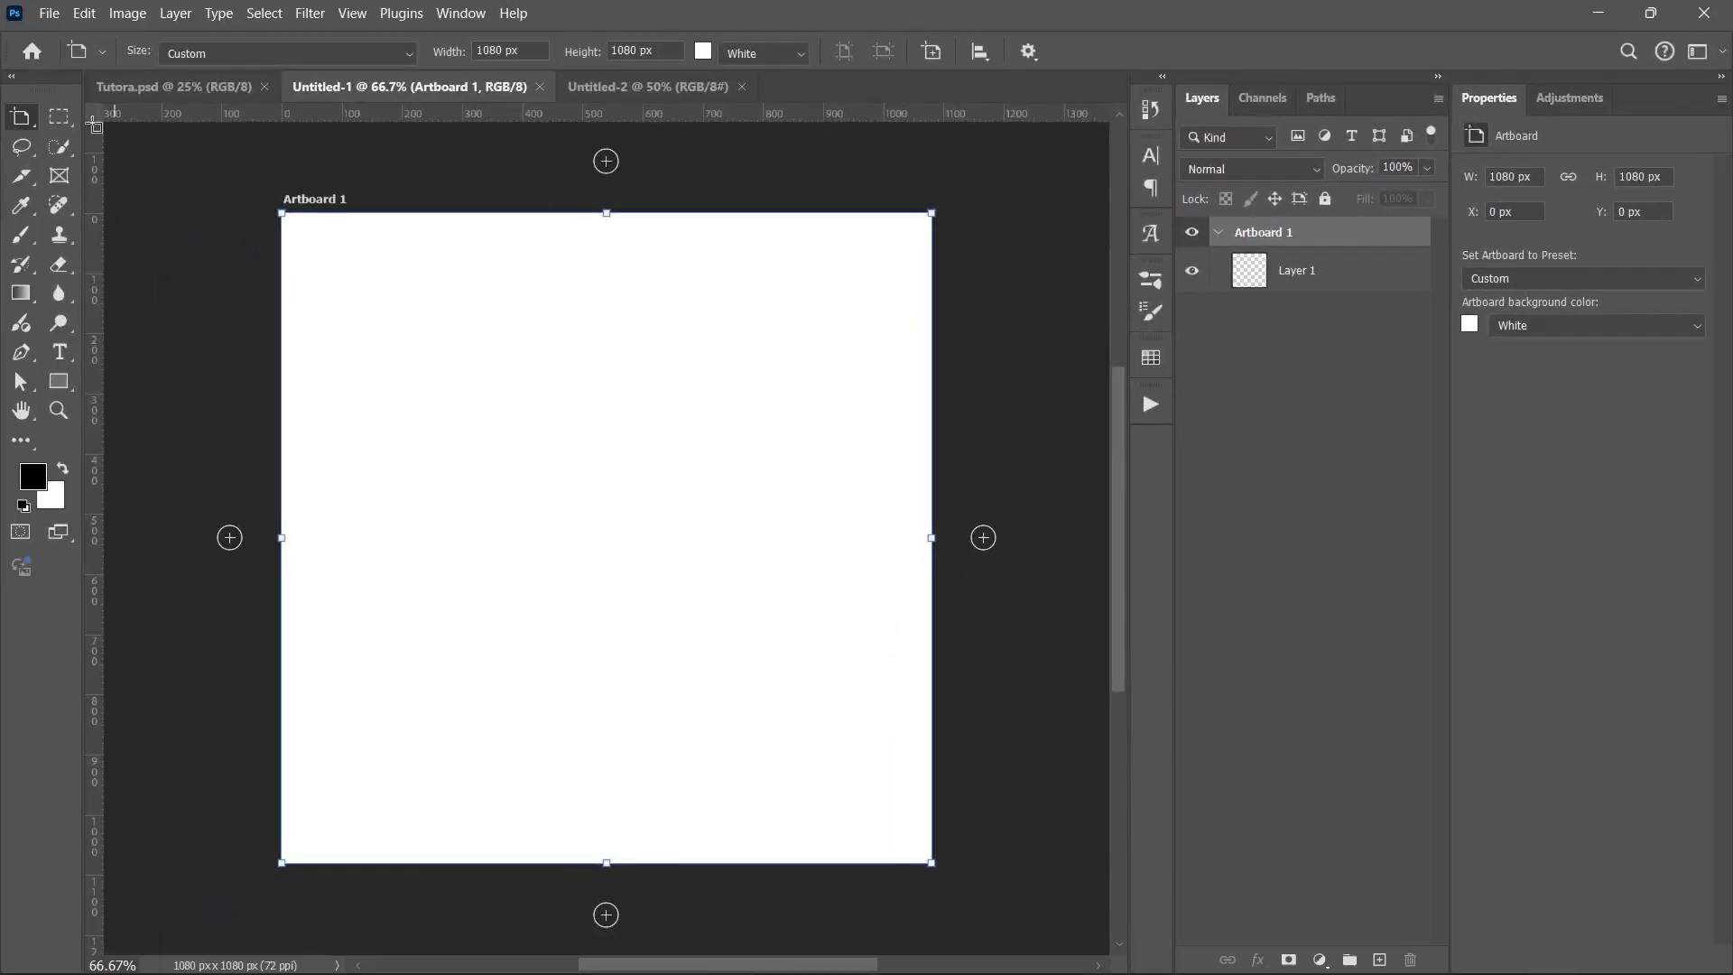
right_click(22, 119)
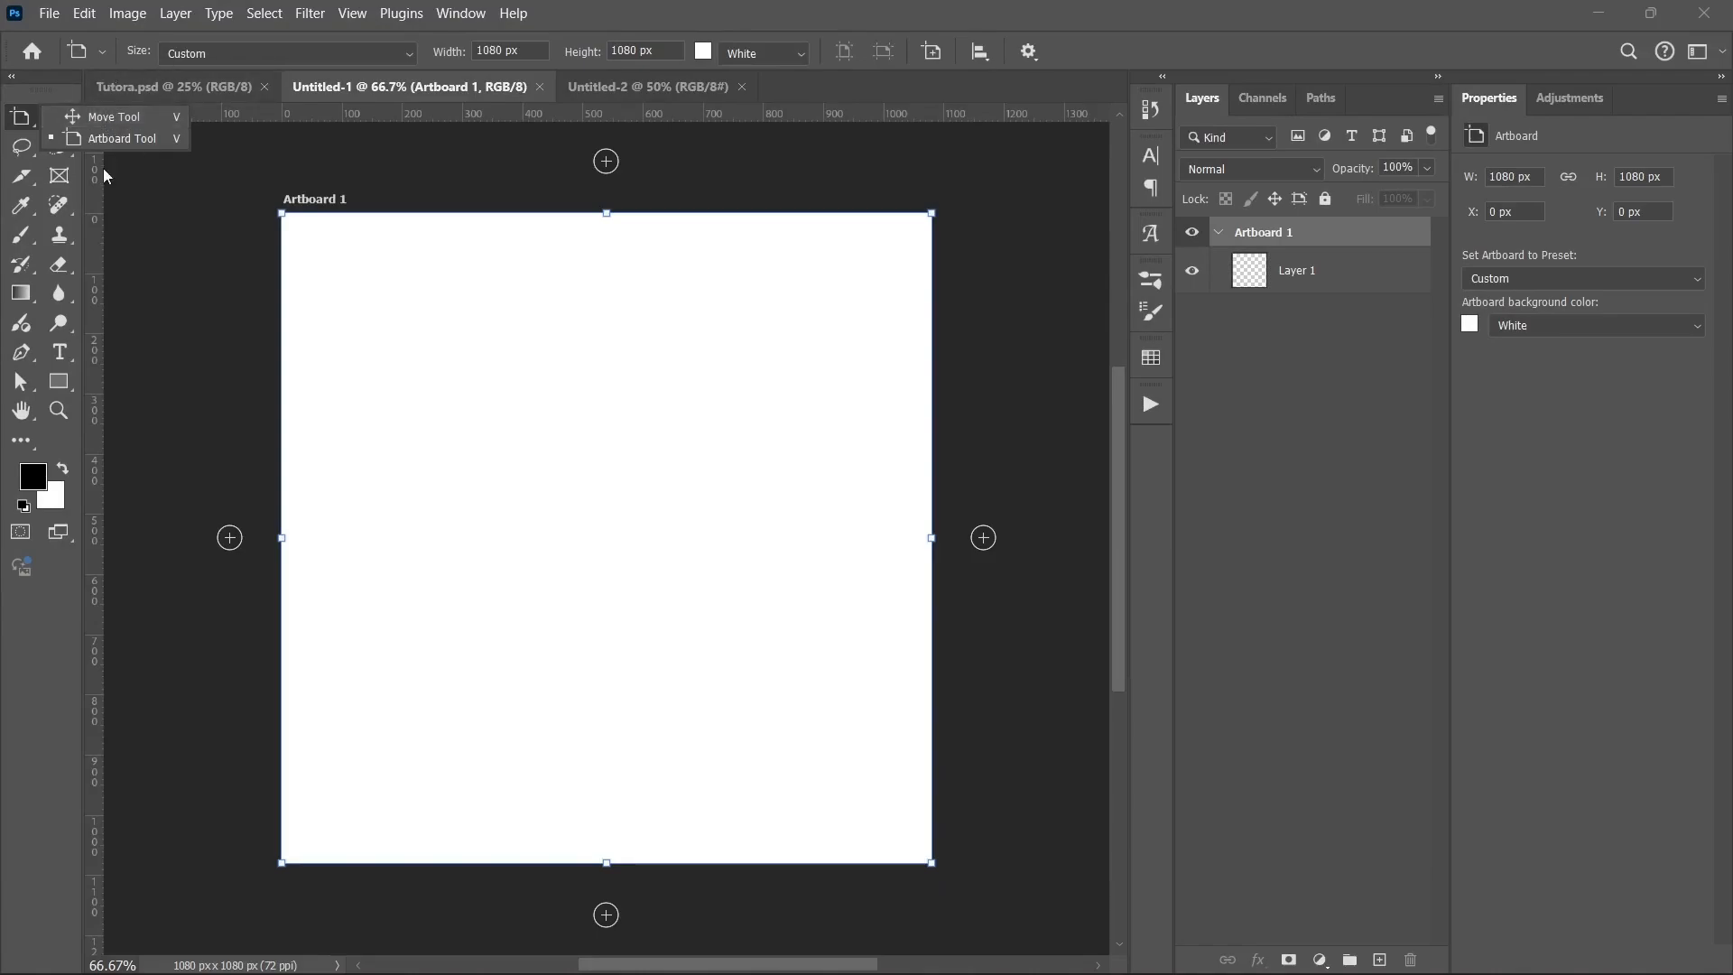
left_click(20, 118)
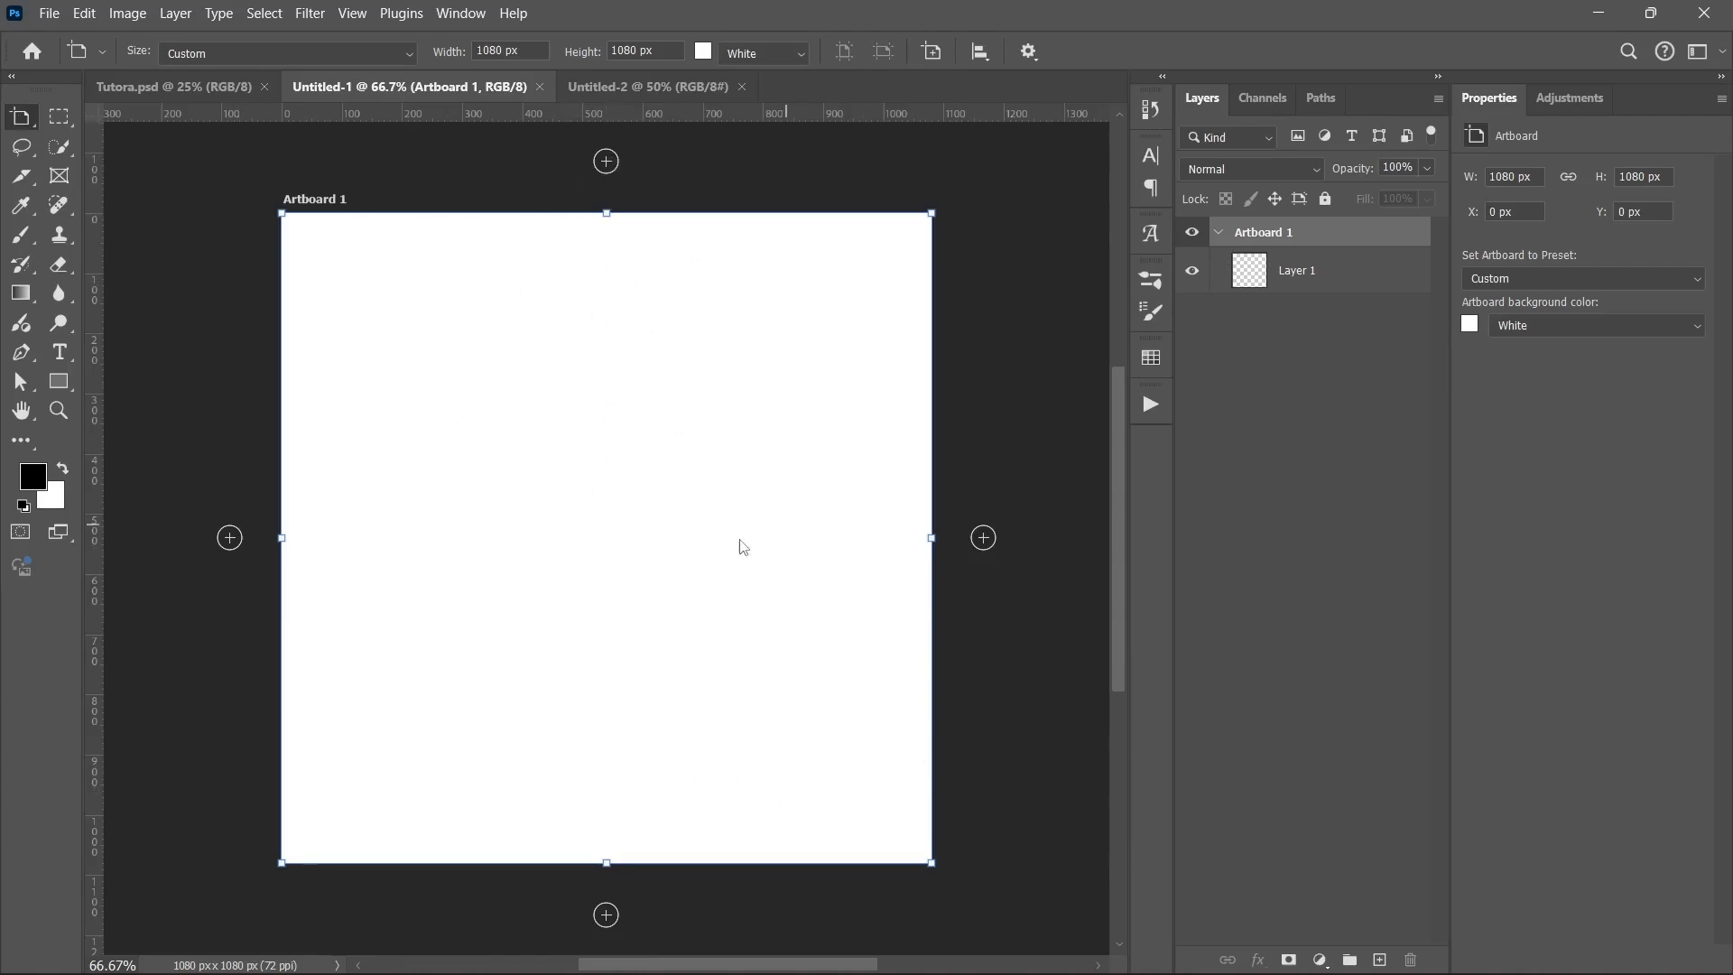
Step: Add three matching artboards around Artboard 1: one to its right, one above that one, and one directly above Artboard 1
left_click(984, 538)
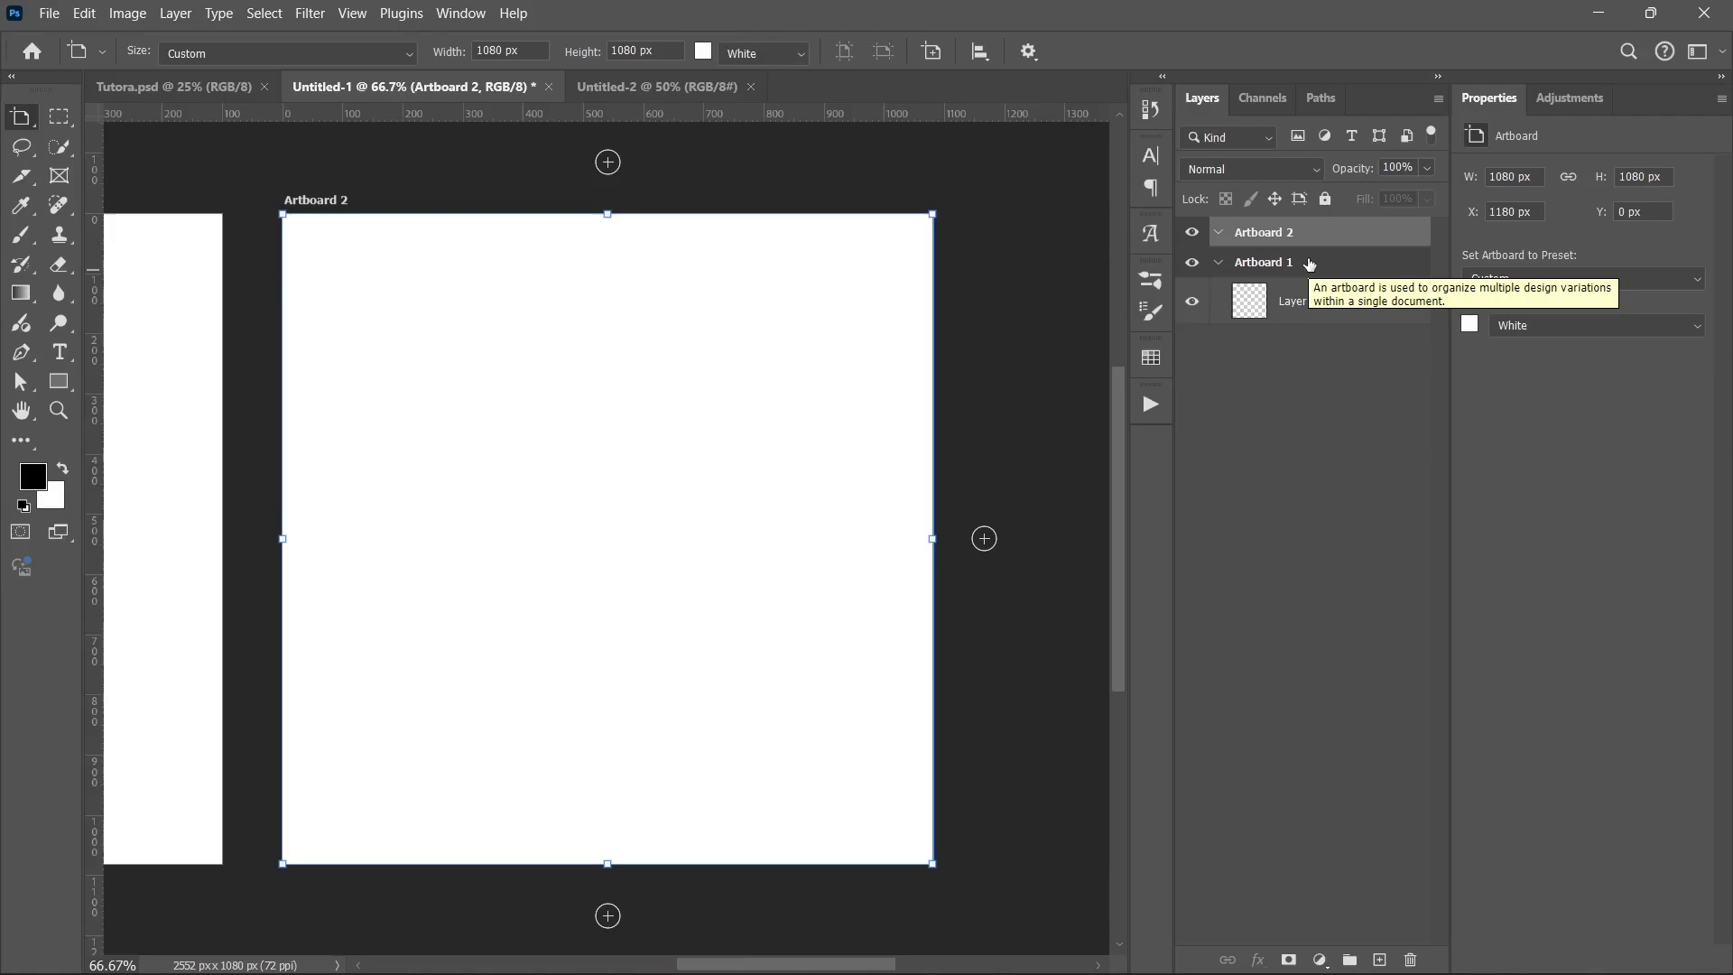
scroll(739, 313, "down", 5)
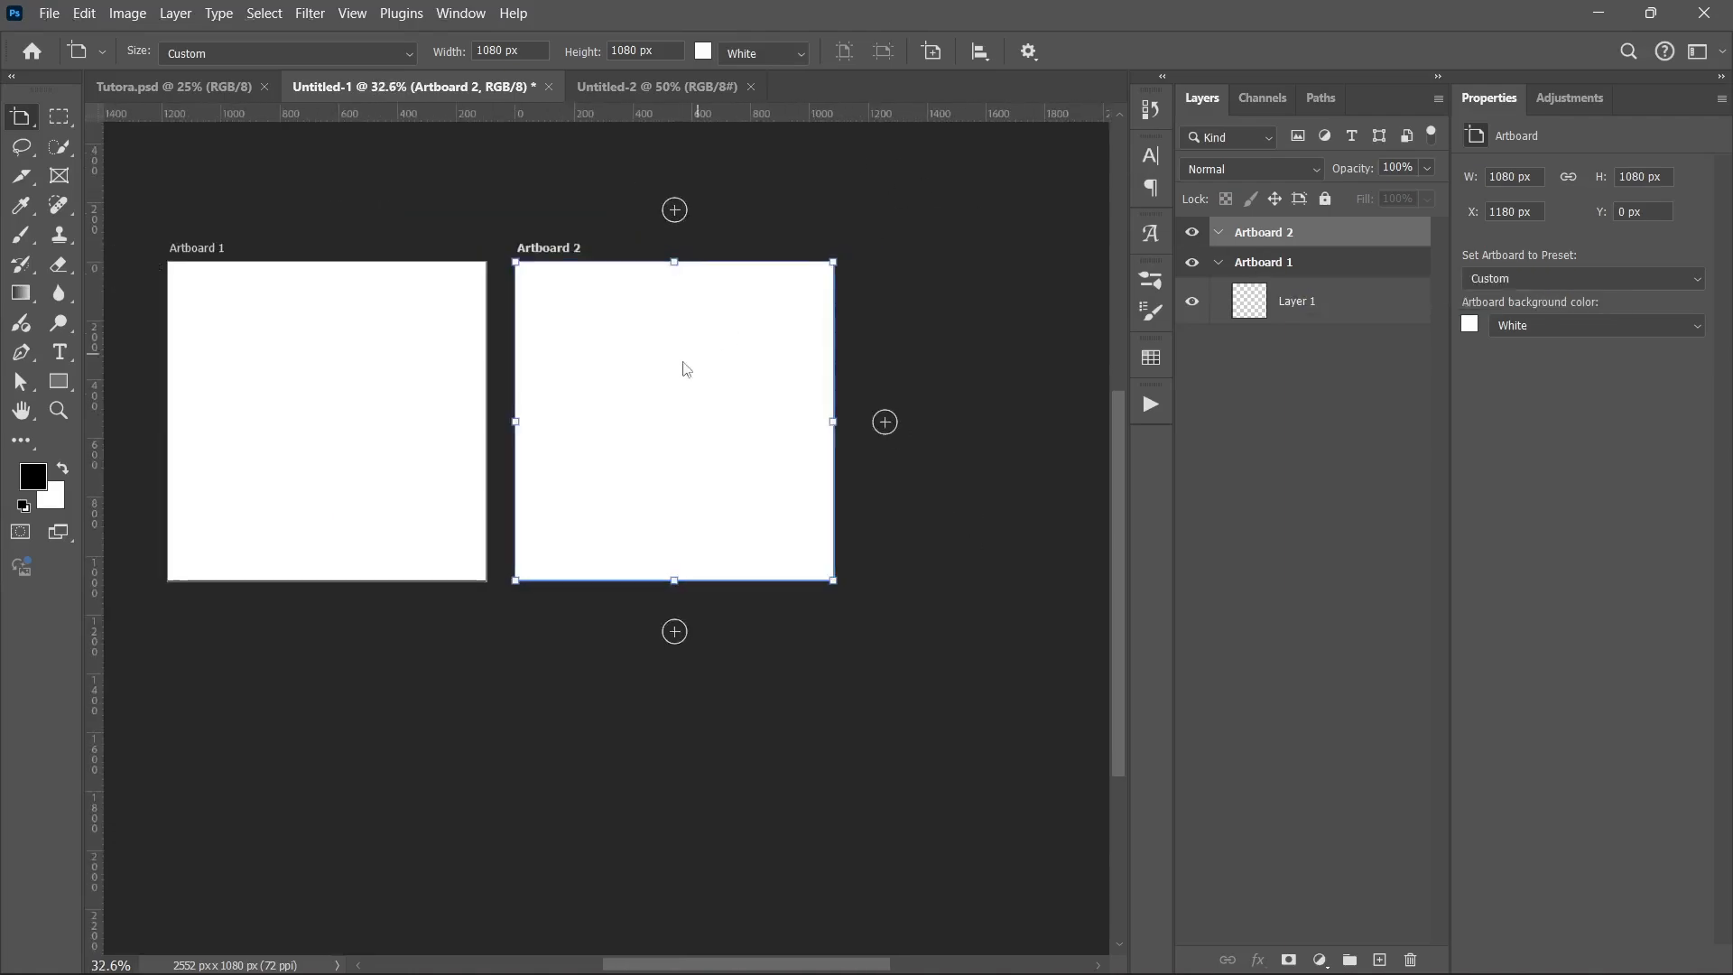
scroll(606, 389, "down", 5)
scroll(606, 389, "right", 6)
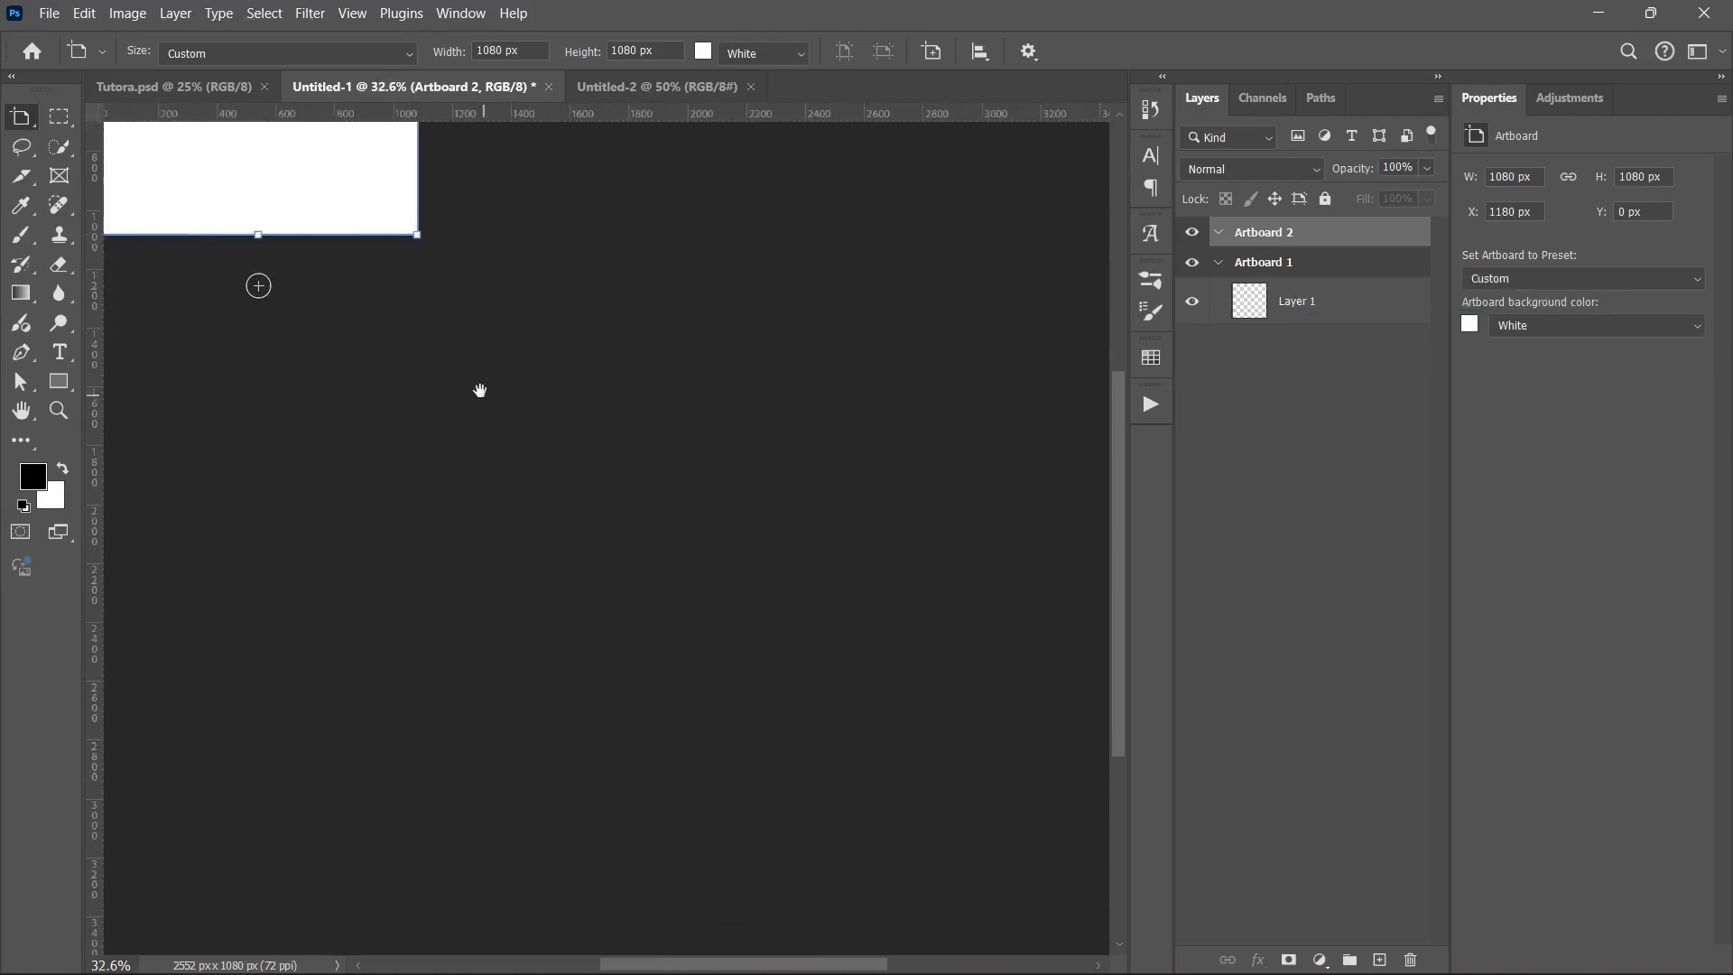
left_click_drag(455, 373, 874, 731)
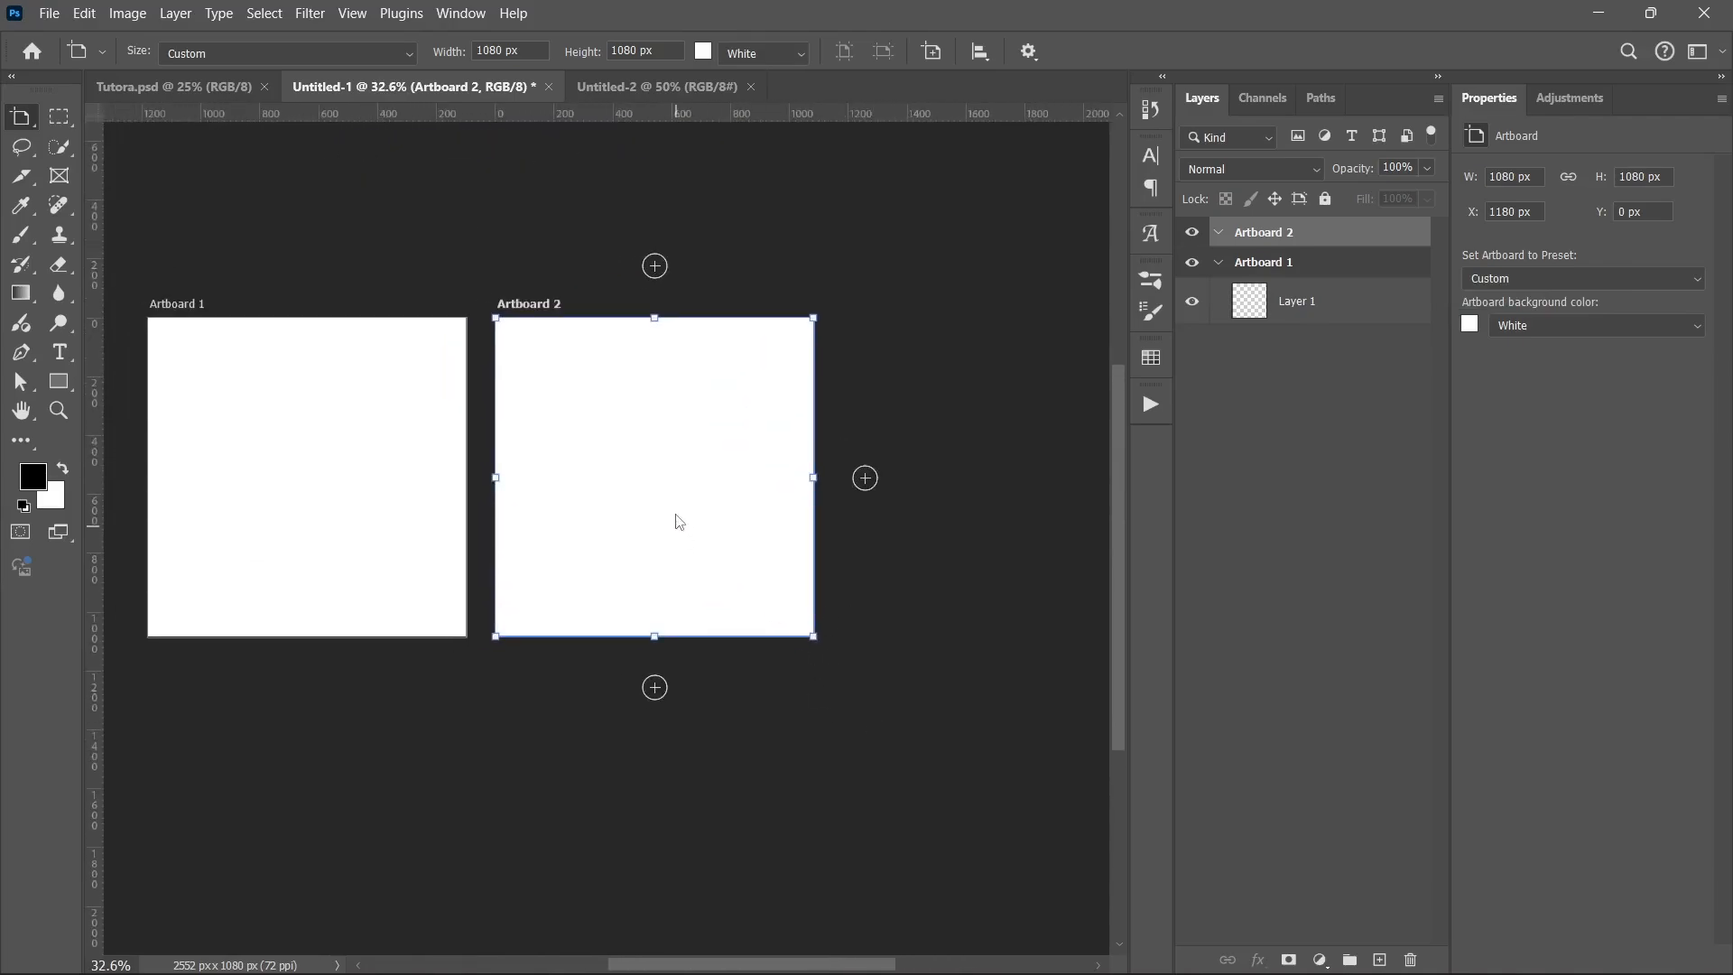
left_click(655, 266)
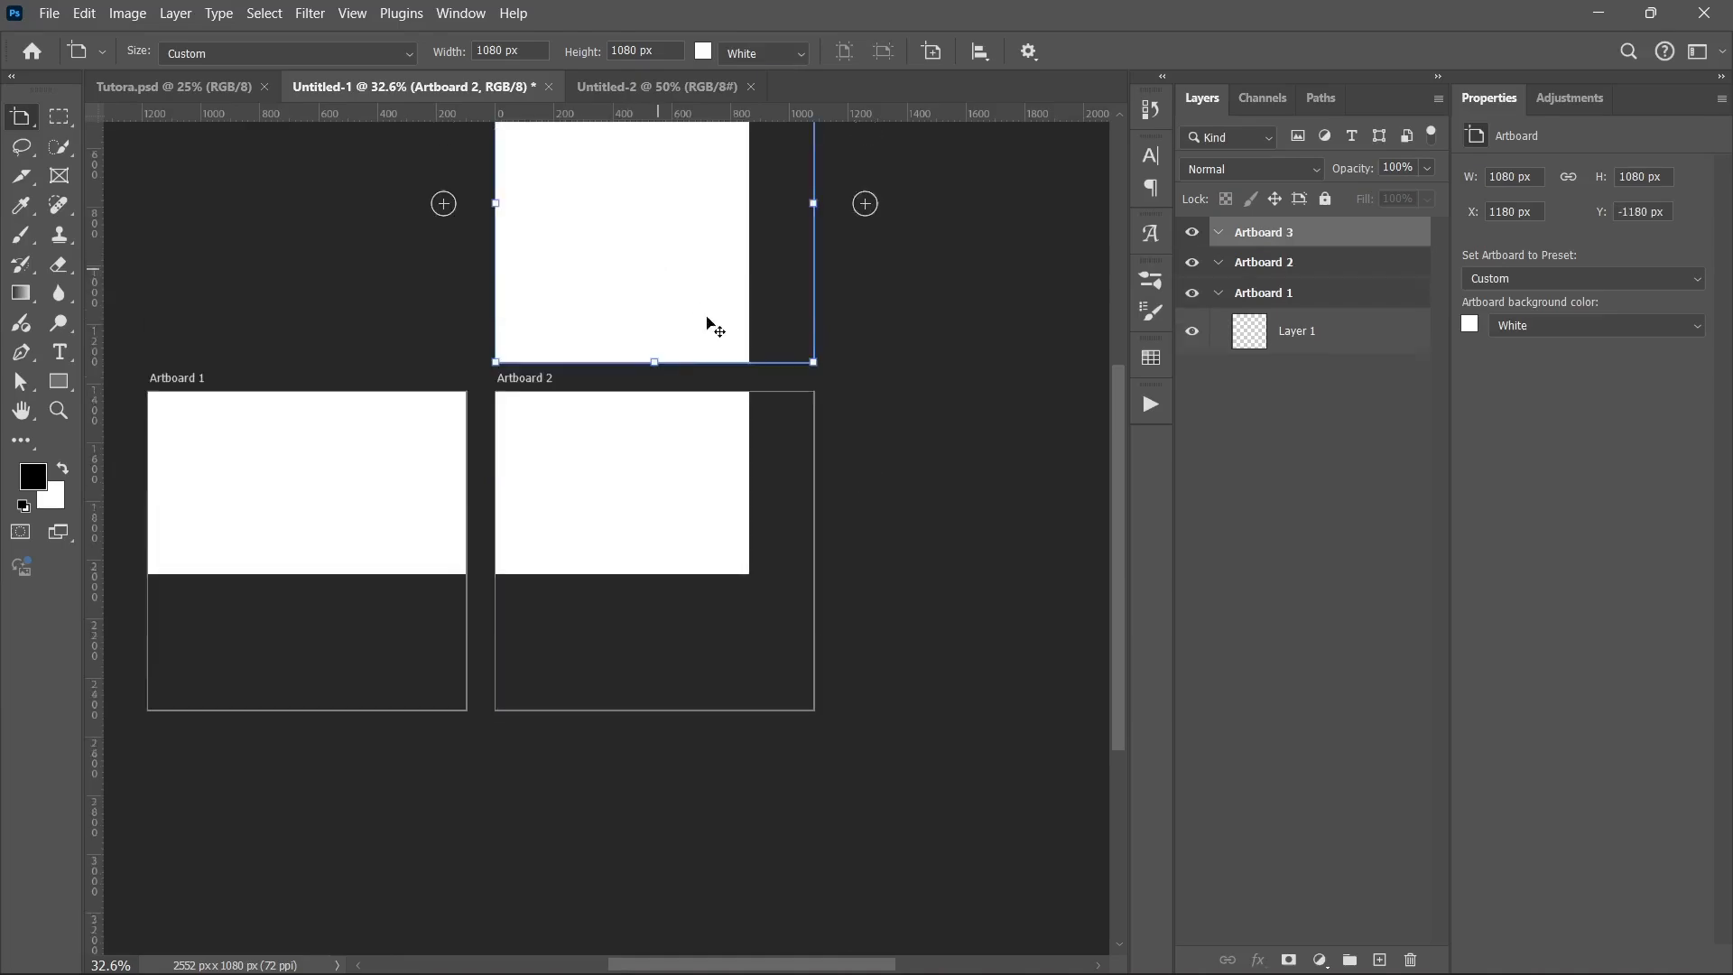
scroll(578, 503, "down", 2)
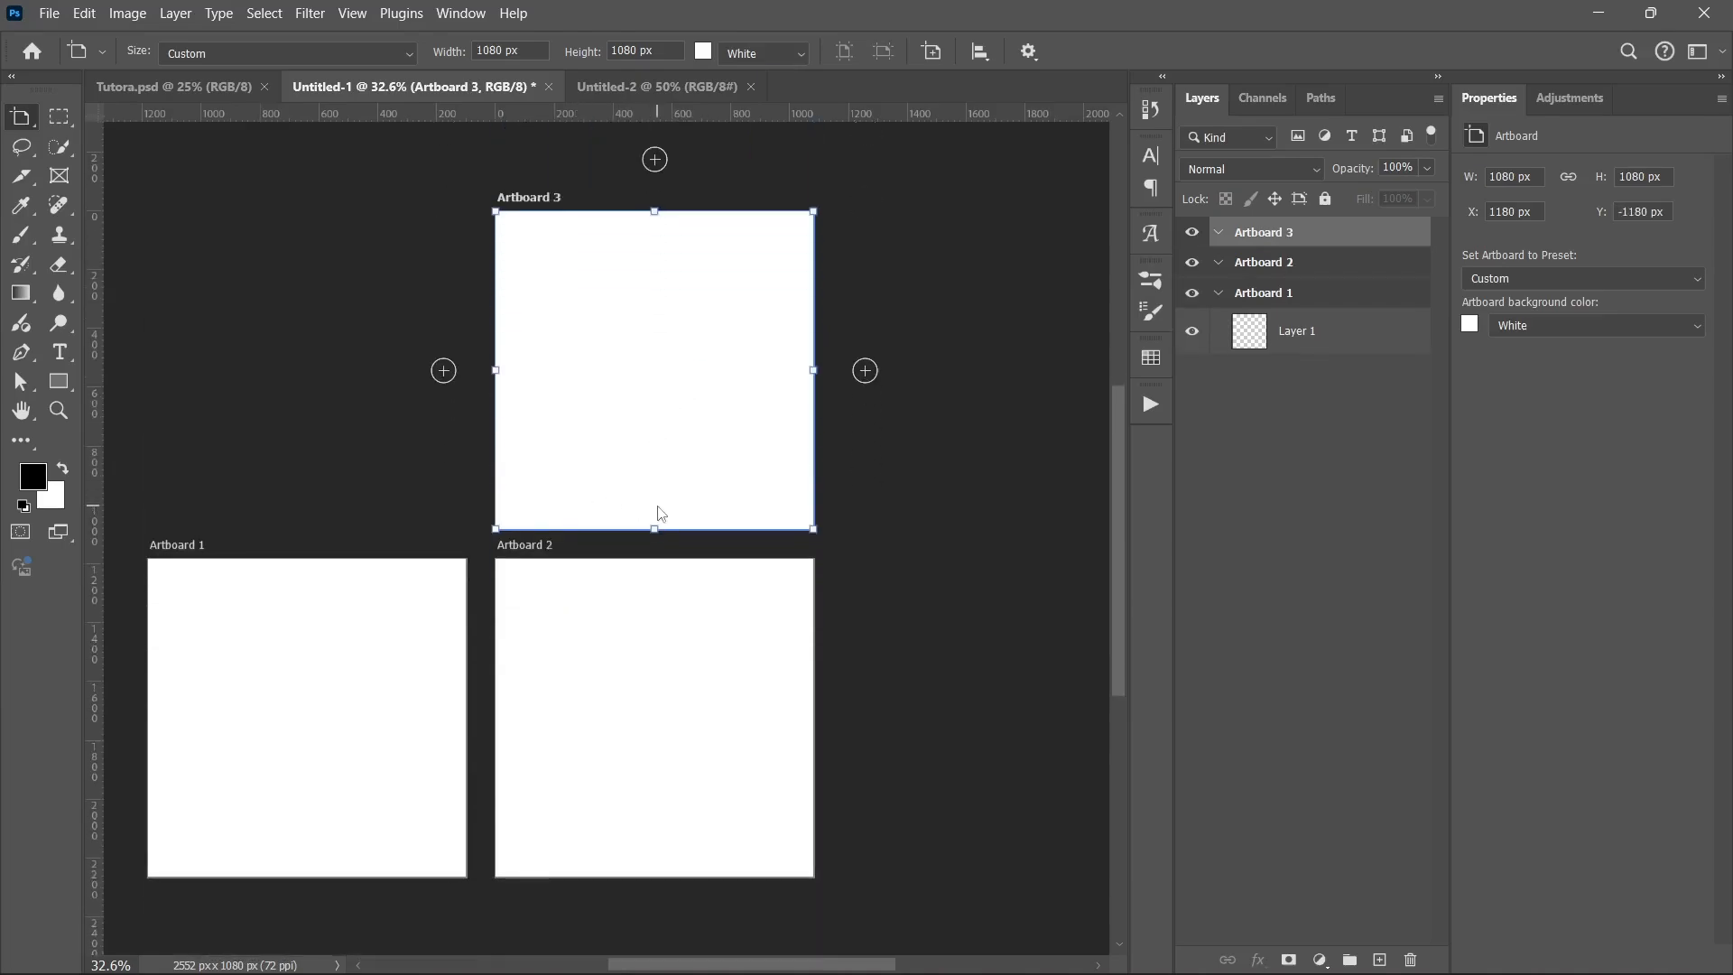
left_click(444, 371)
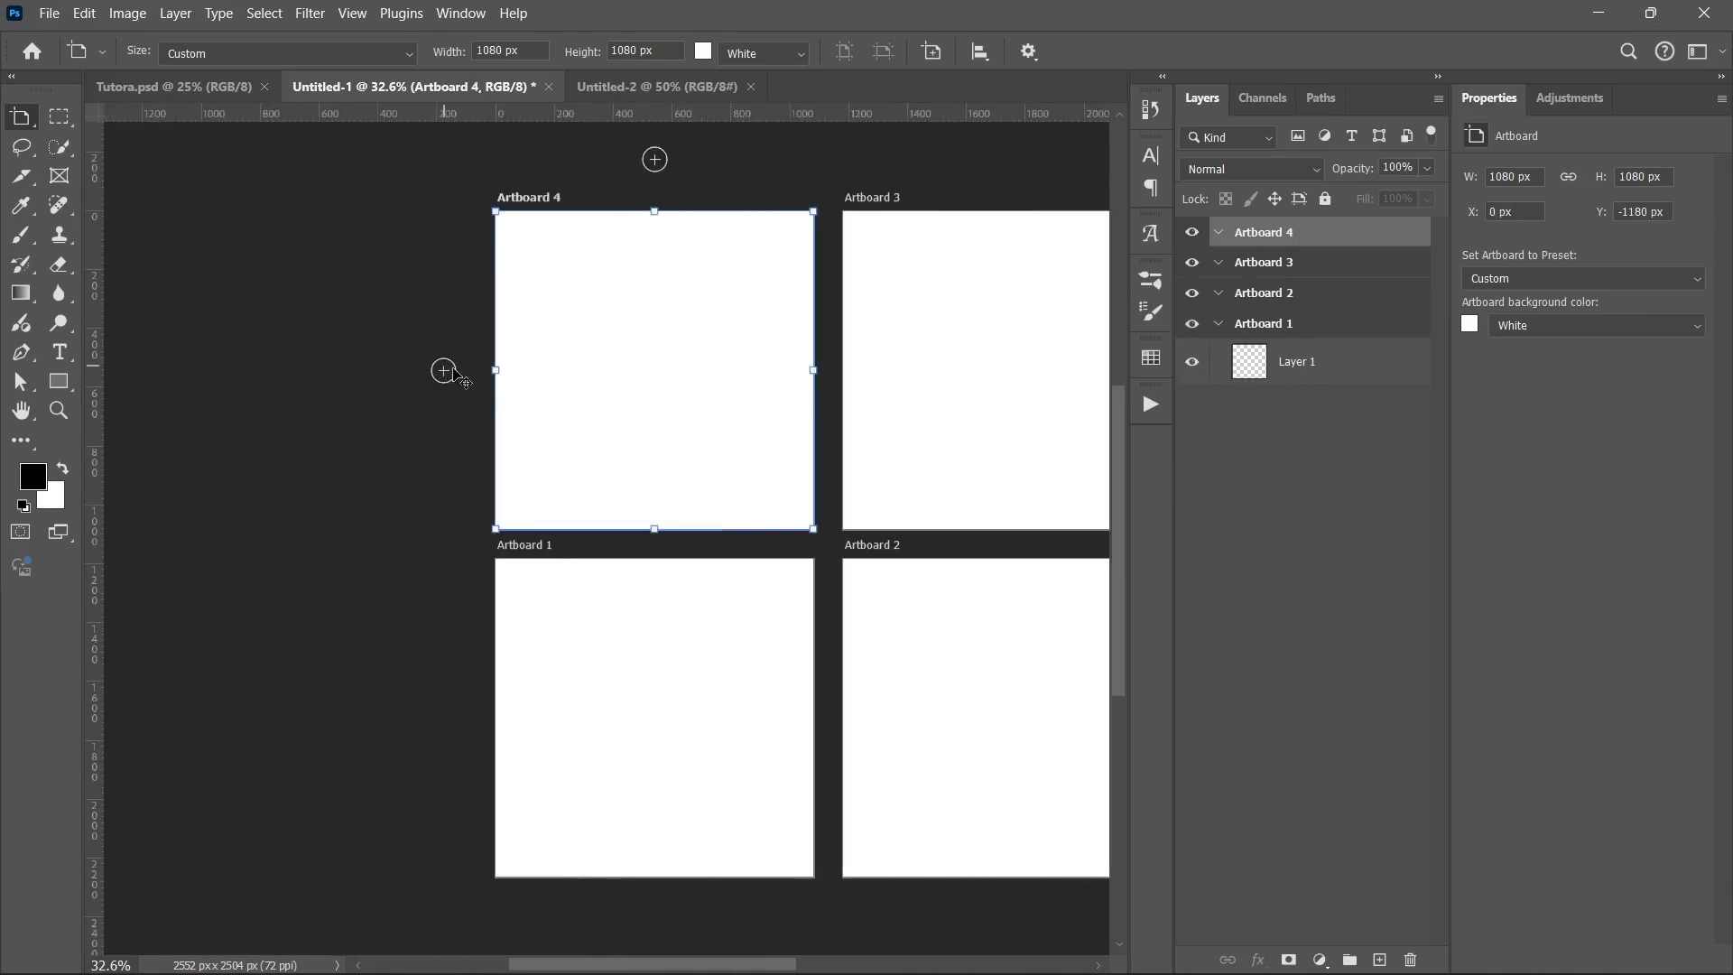
left_click_drag(663, 361, 464, 372)
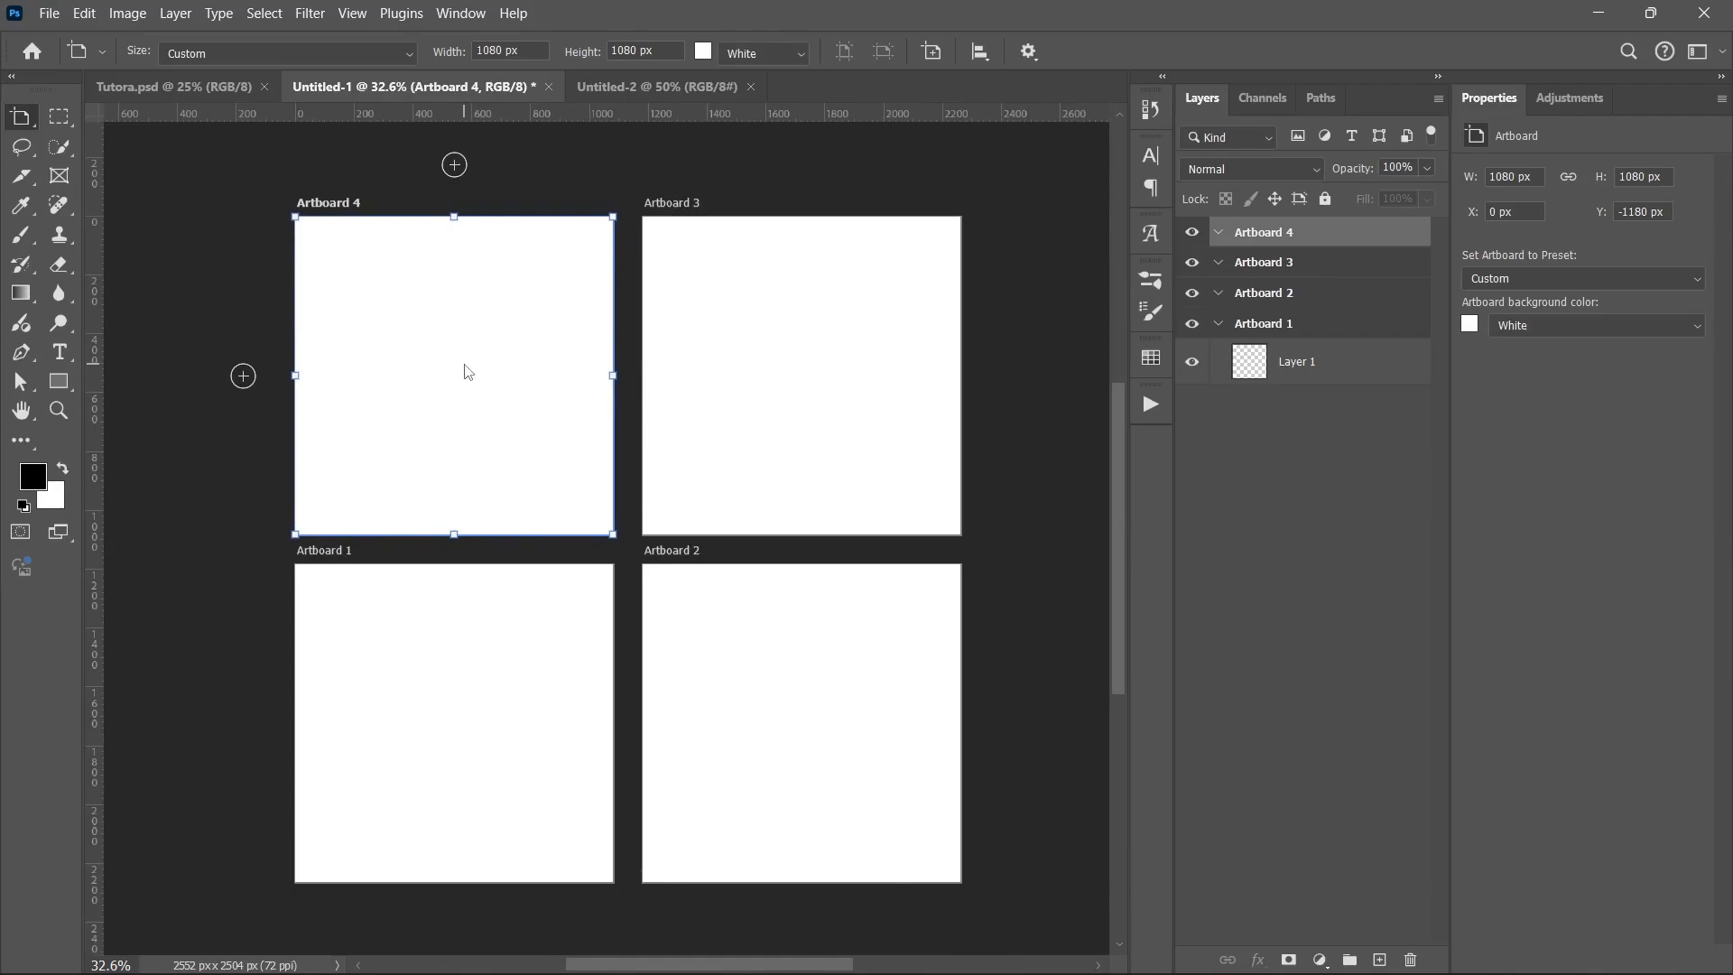
Step: Delete the three added artboards so that only Artboard 1 is left
key("Delete")
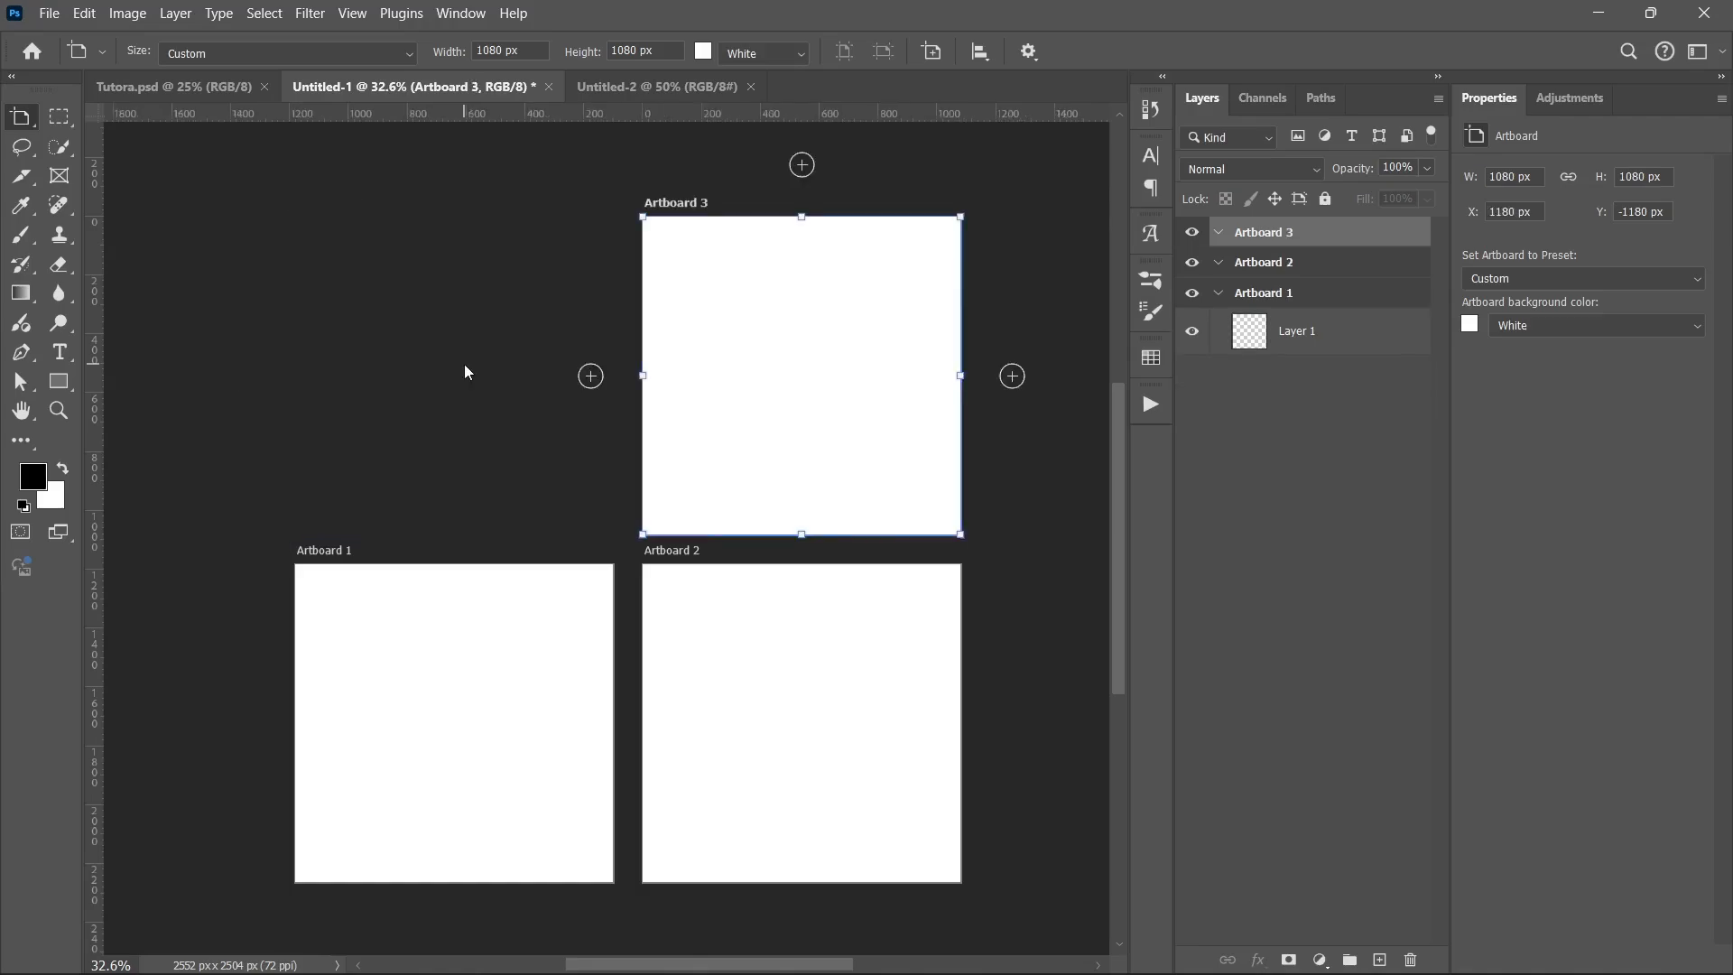
key("Delete")
key("v")
key("Delete")
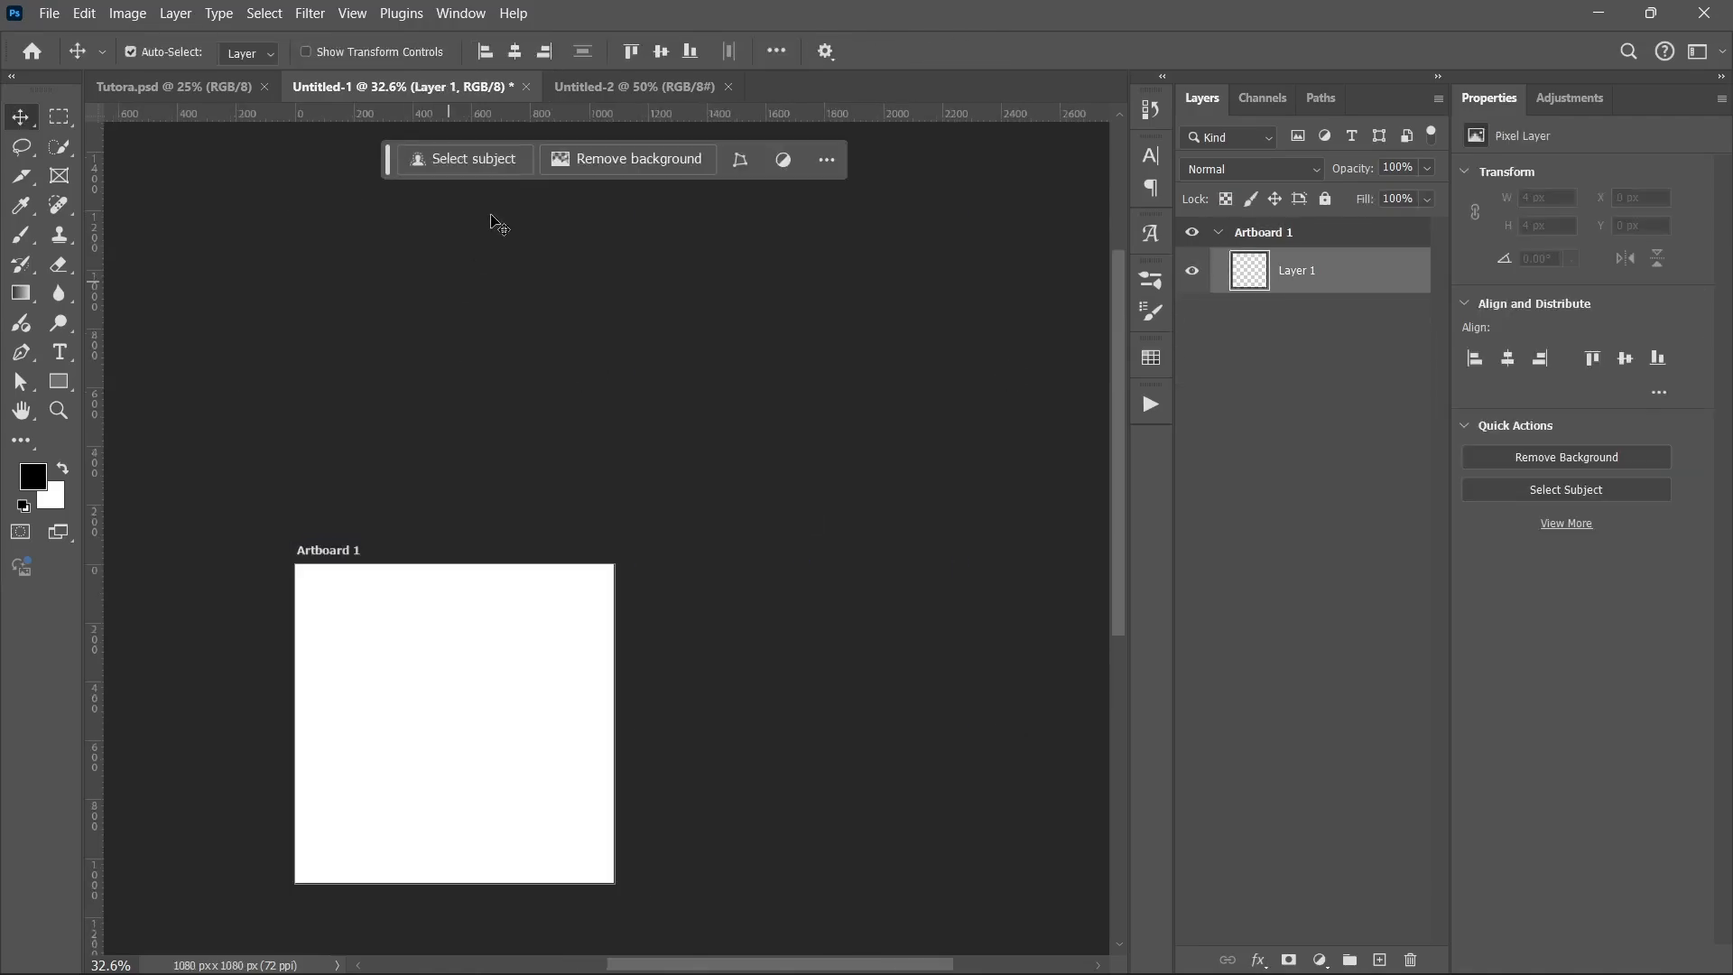
scroll(473, 445, "up", 2)
left_click_drag(454, 459, 566, 379)
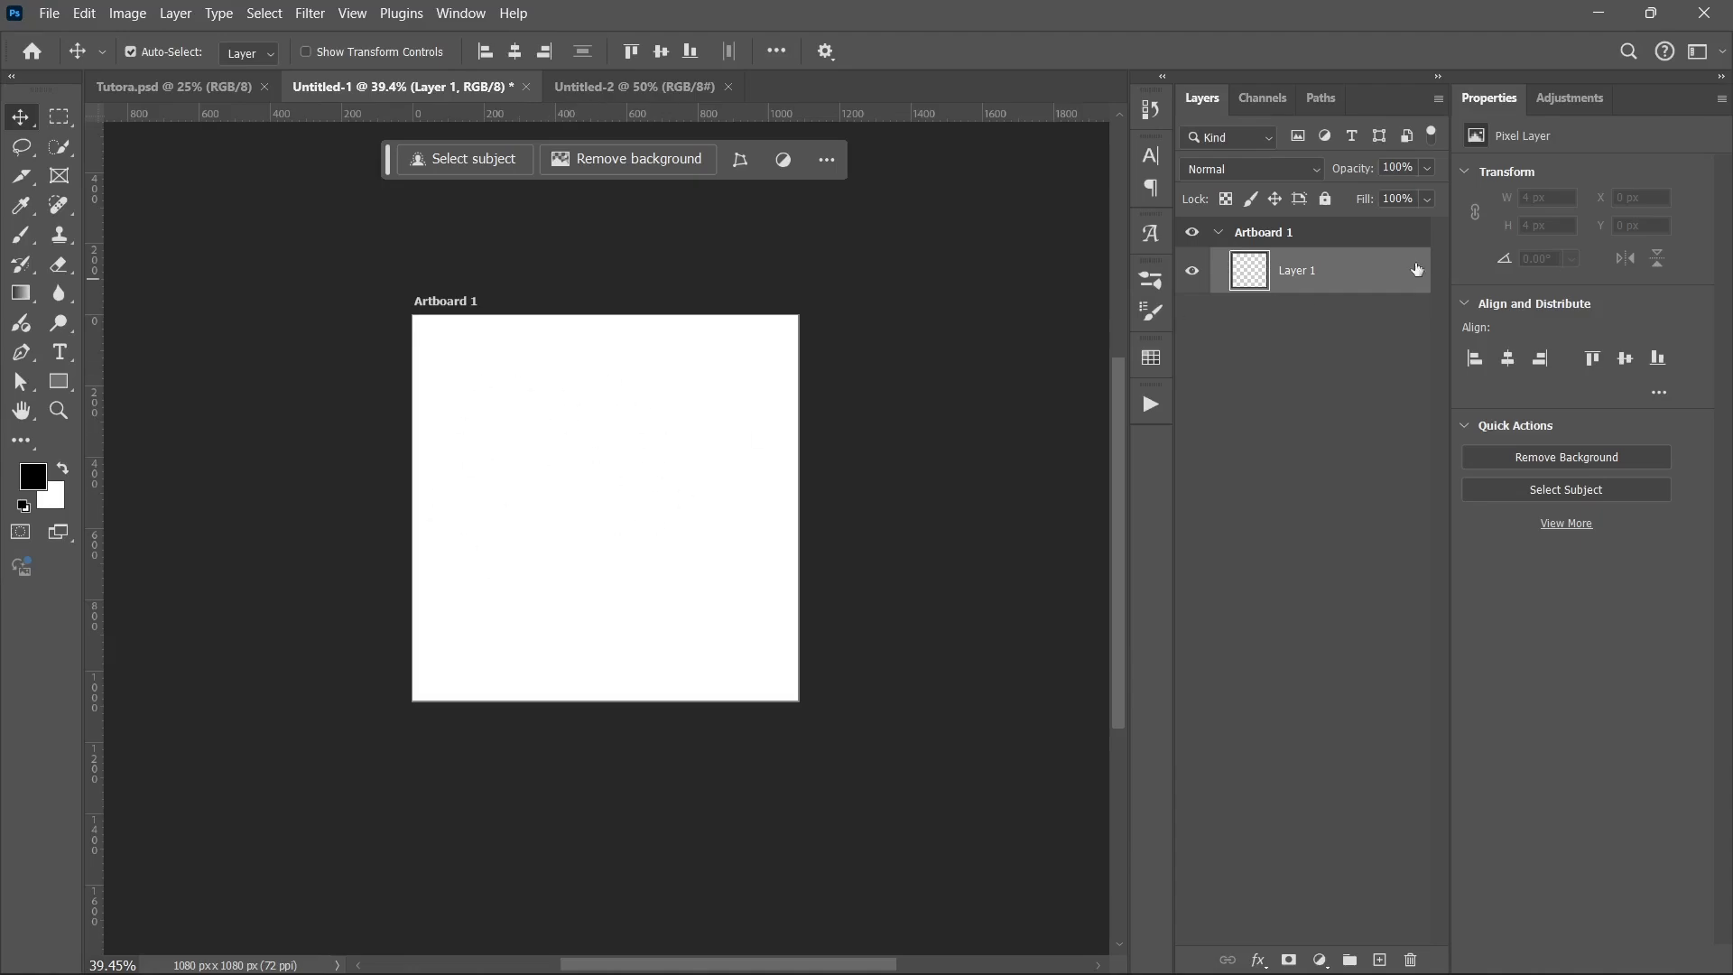
Step: Set the background color of Artboard 1 to Transparent
left_click(1359, 242)
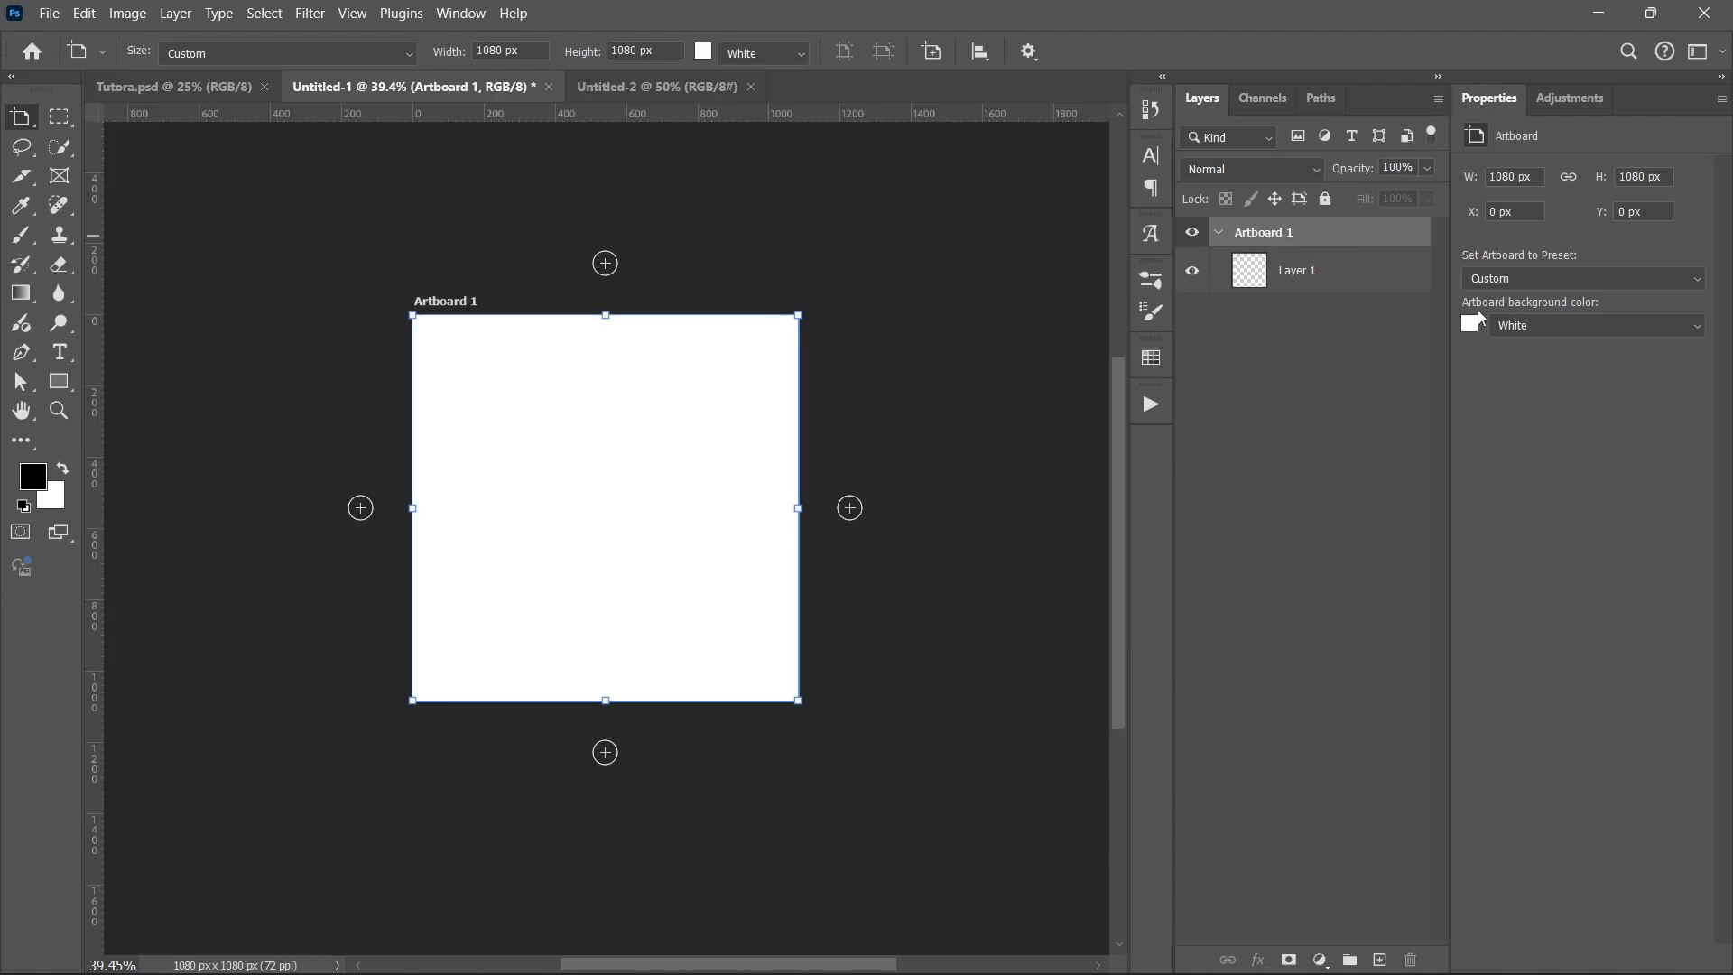
left_click(1589, 321)
left_click(1557, 388)
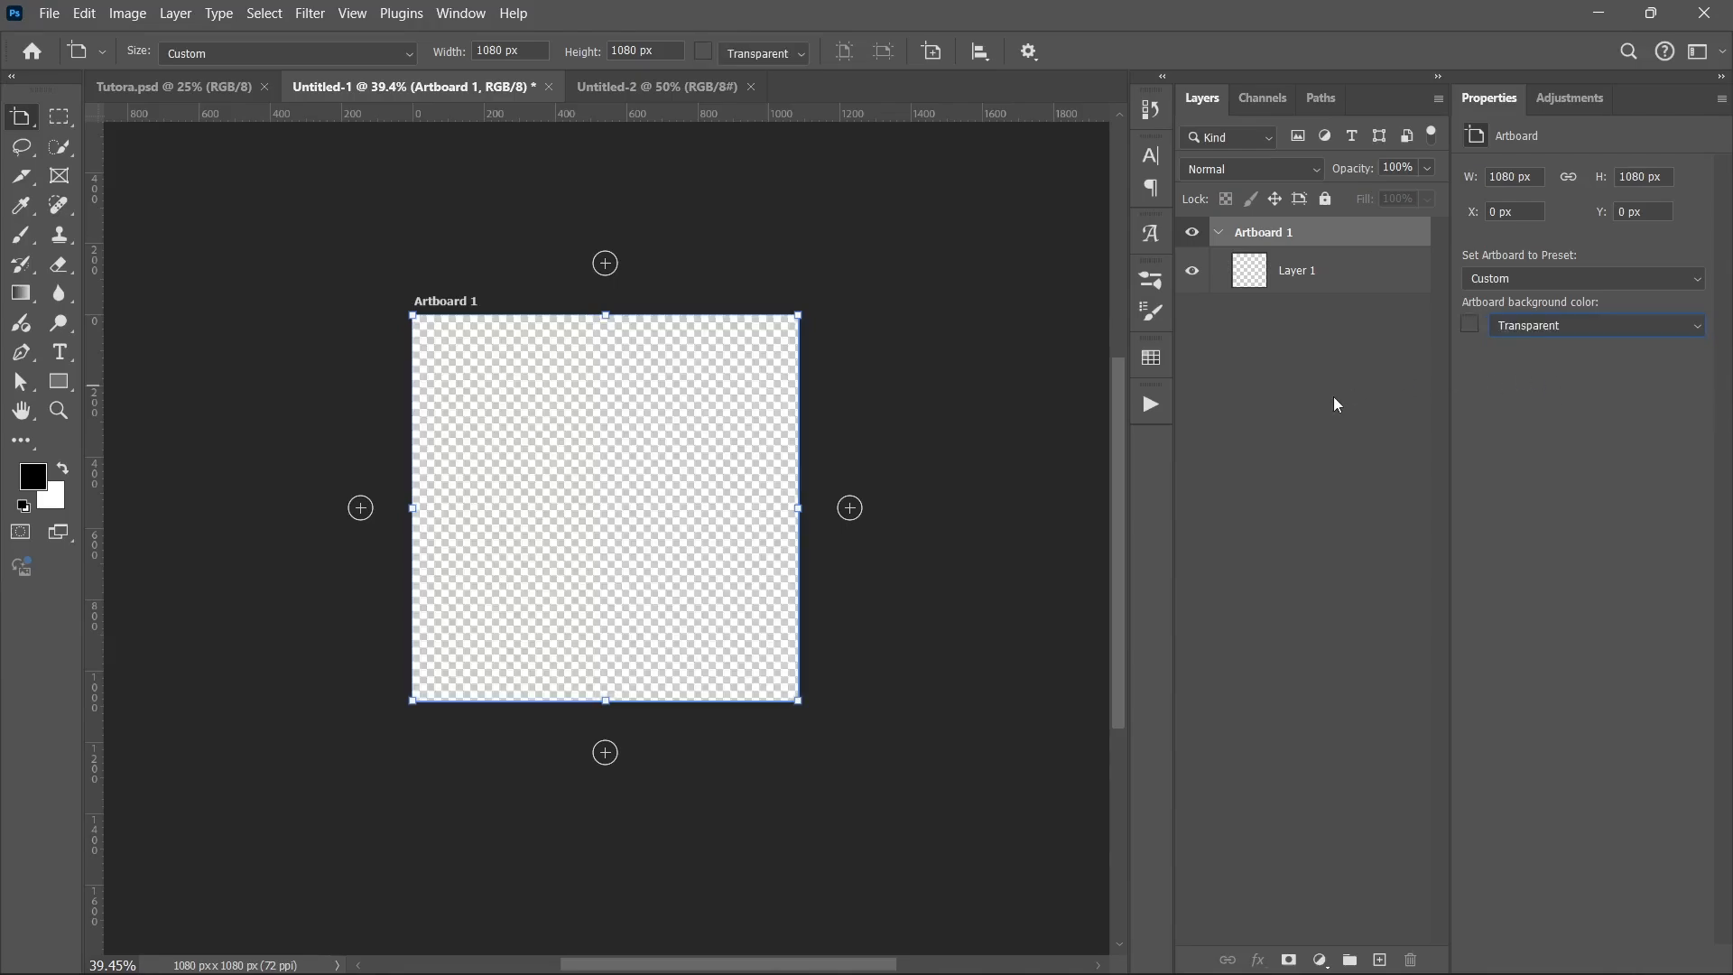
Step: Add a matching transparent artboard to the right of Artboard 1 and delete it again
left_click(852, 513)
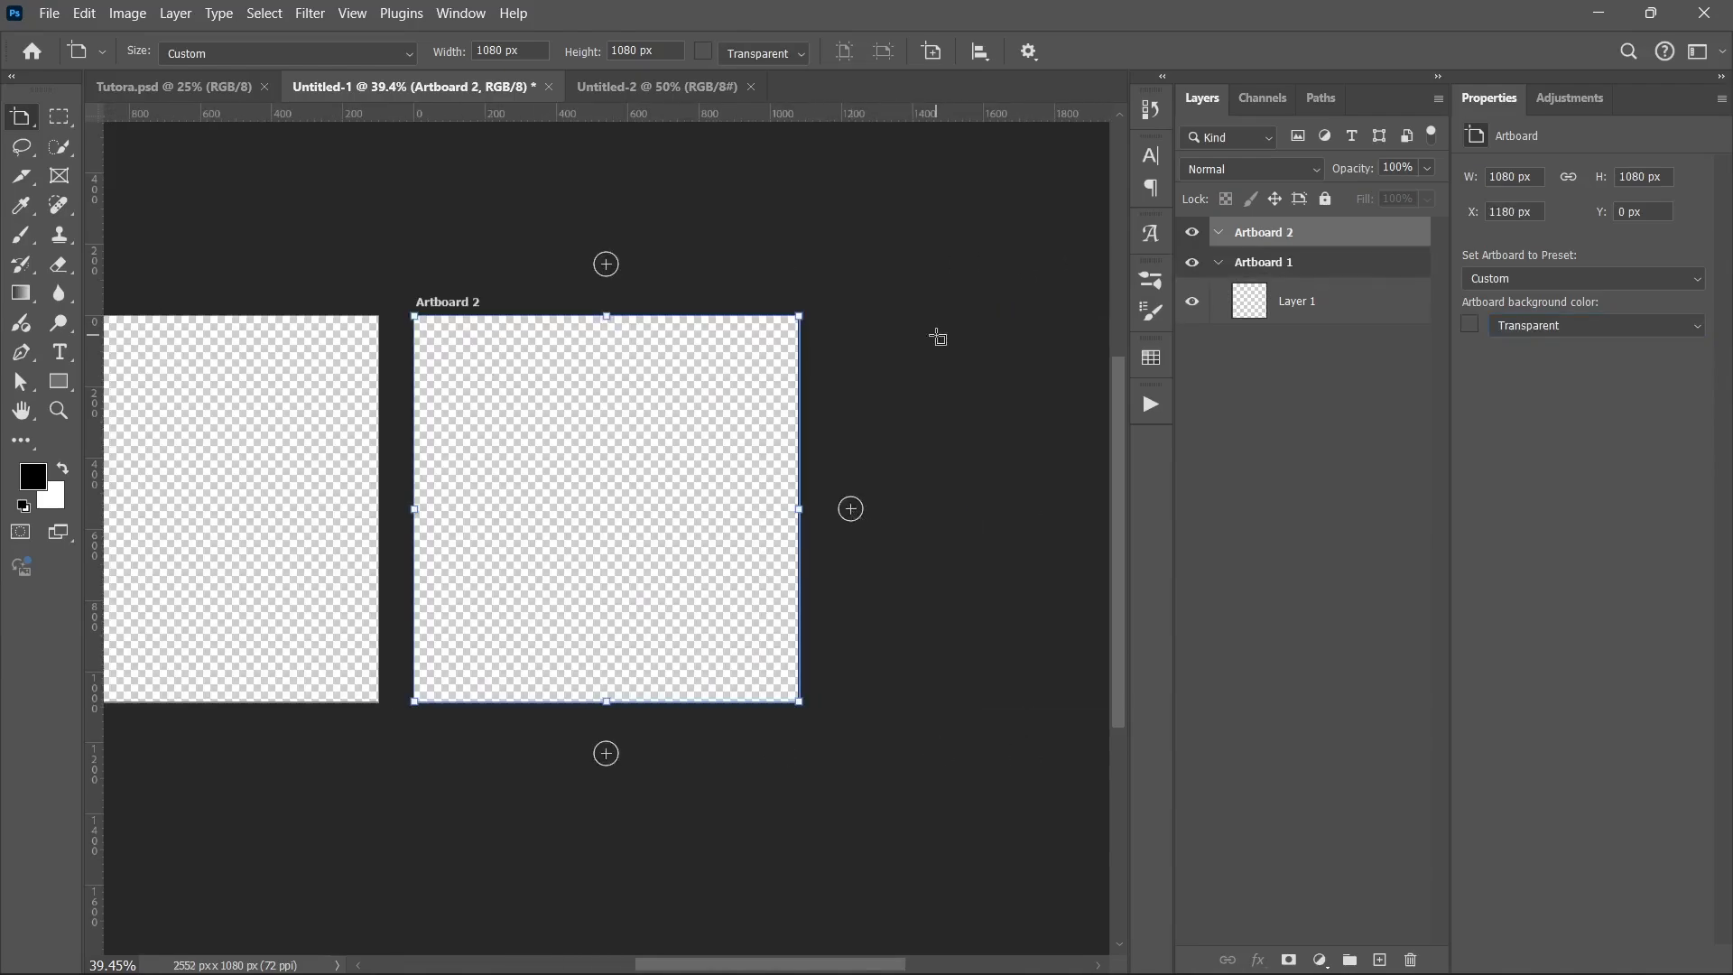
key("Delete")
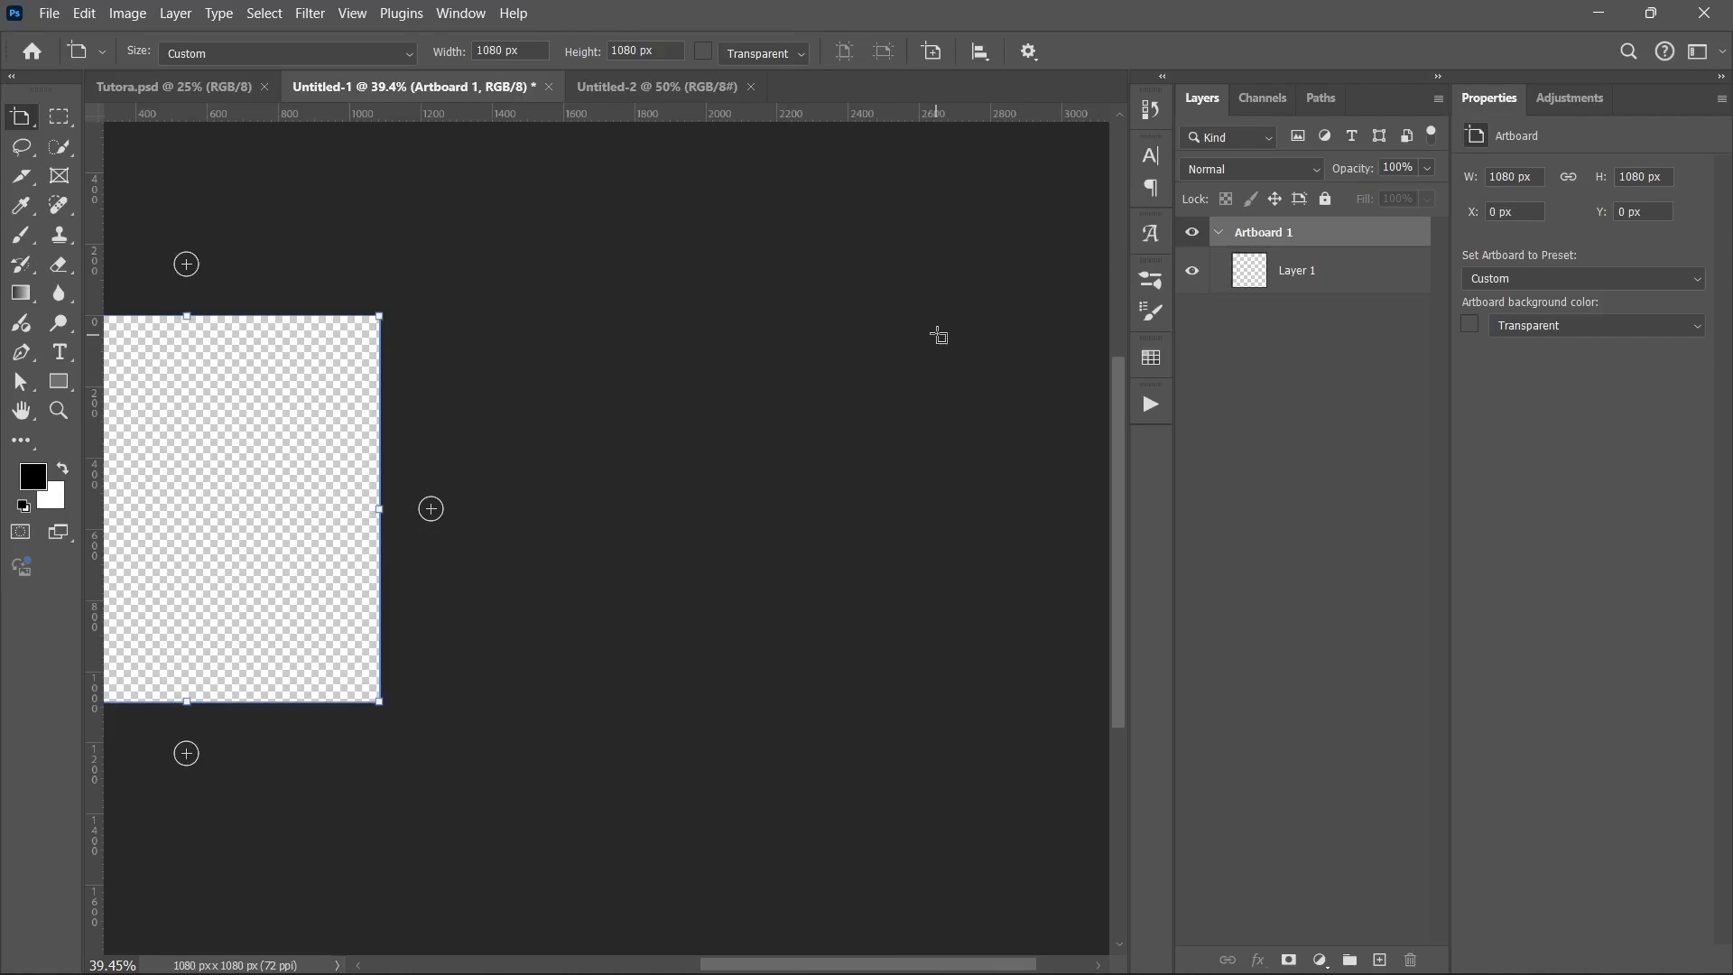
left_click_drag(372, 437, 546, 435)
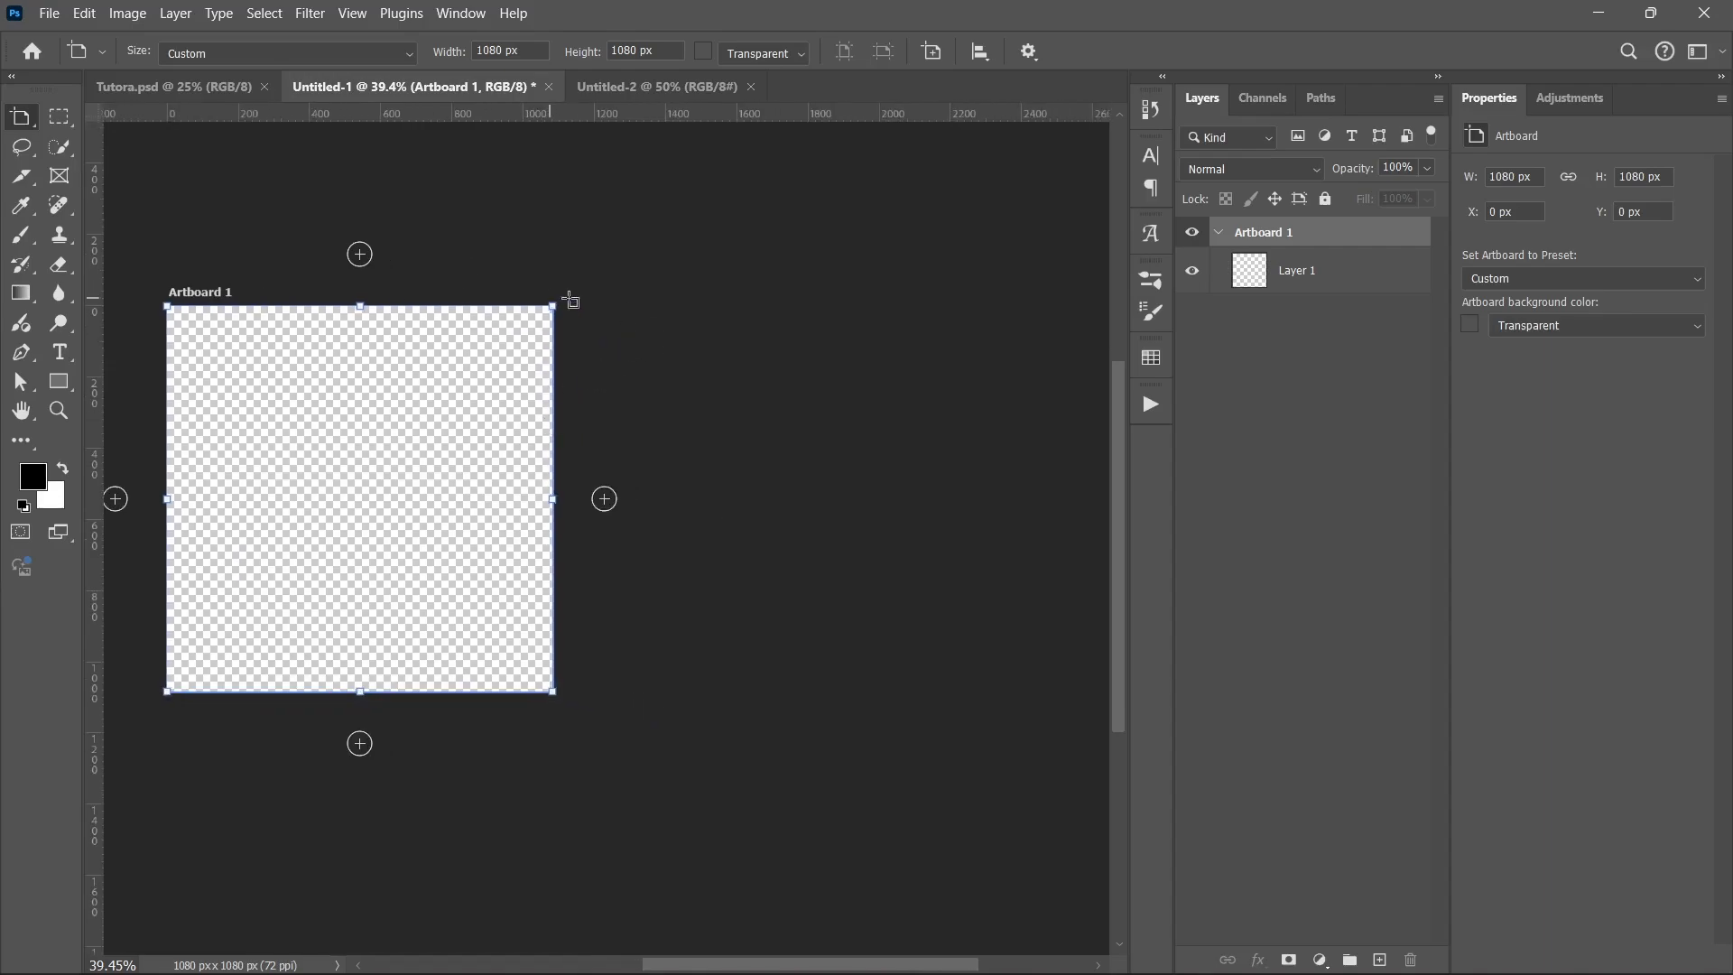
Step: Draw a freehand artboard of about 528 x 494 px above and to the right of Artboard 1
right_click(30, 118)
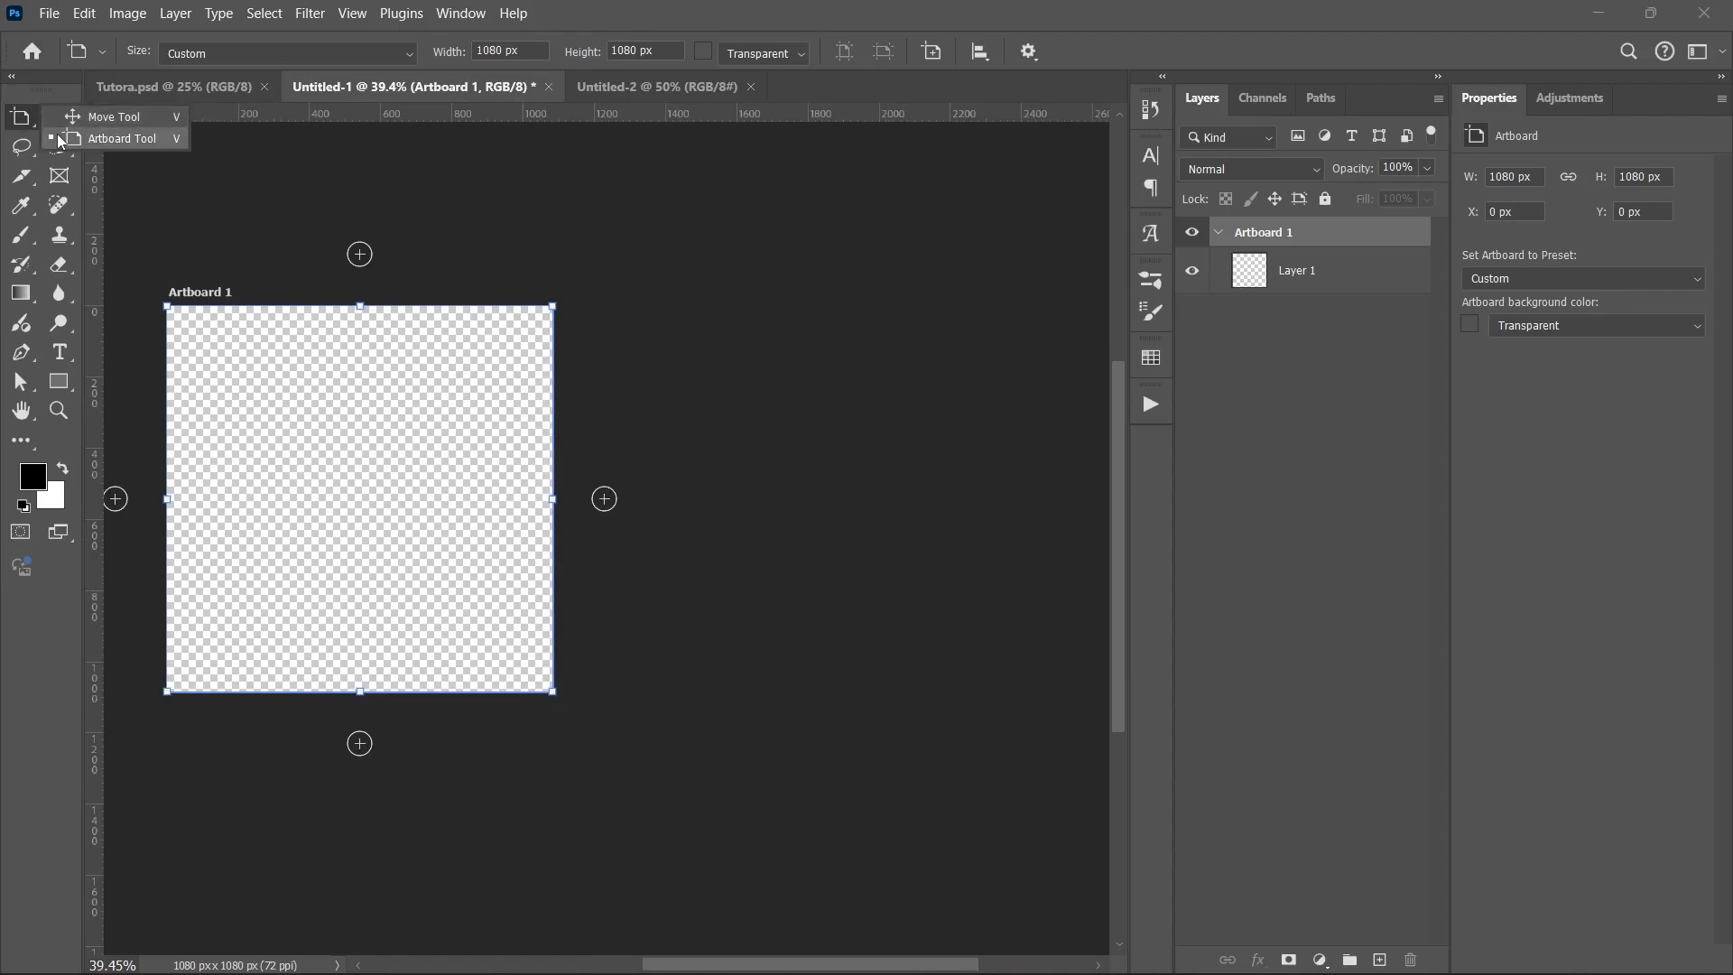
left_click(63, 137)
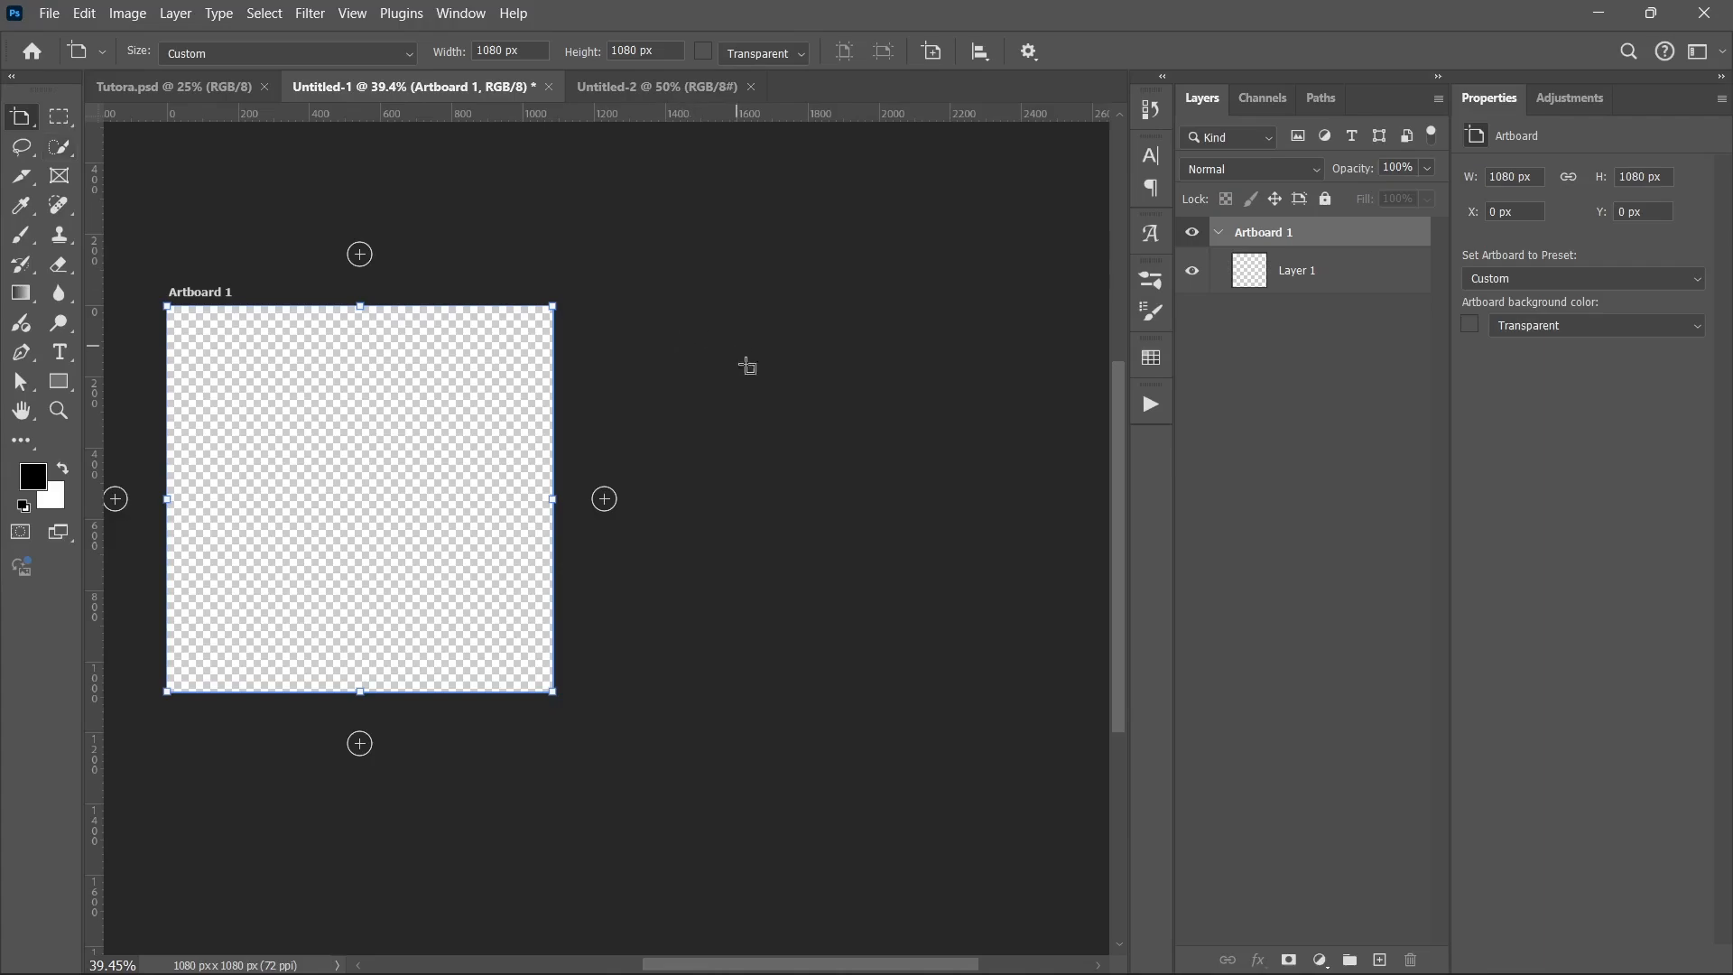
scroll(658, 349, "up", 1)
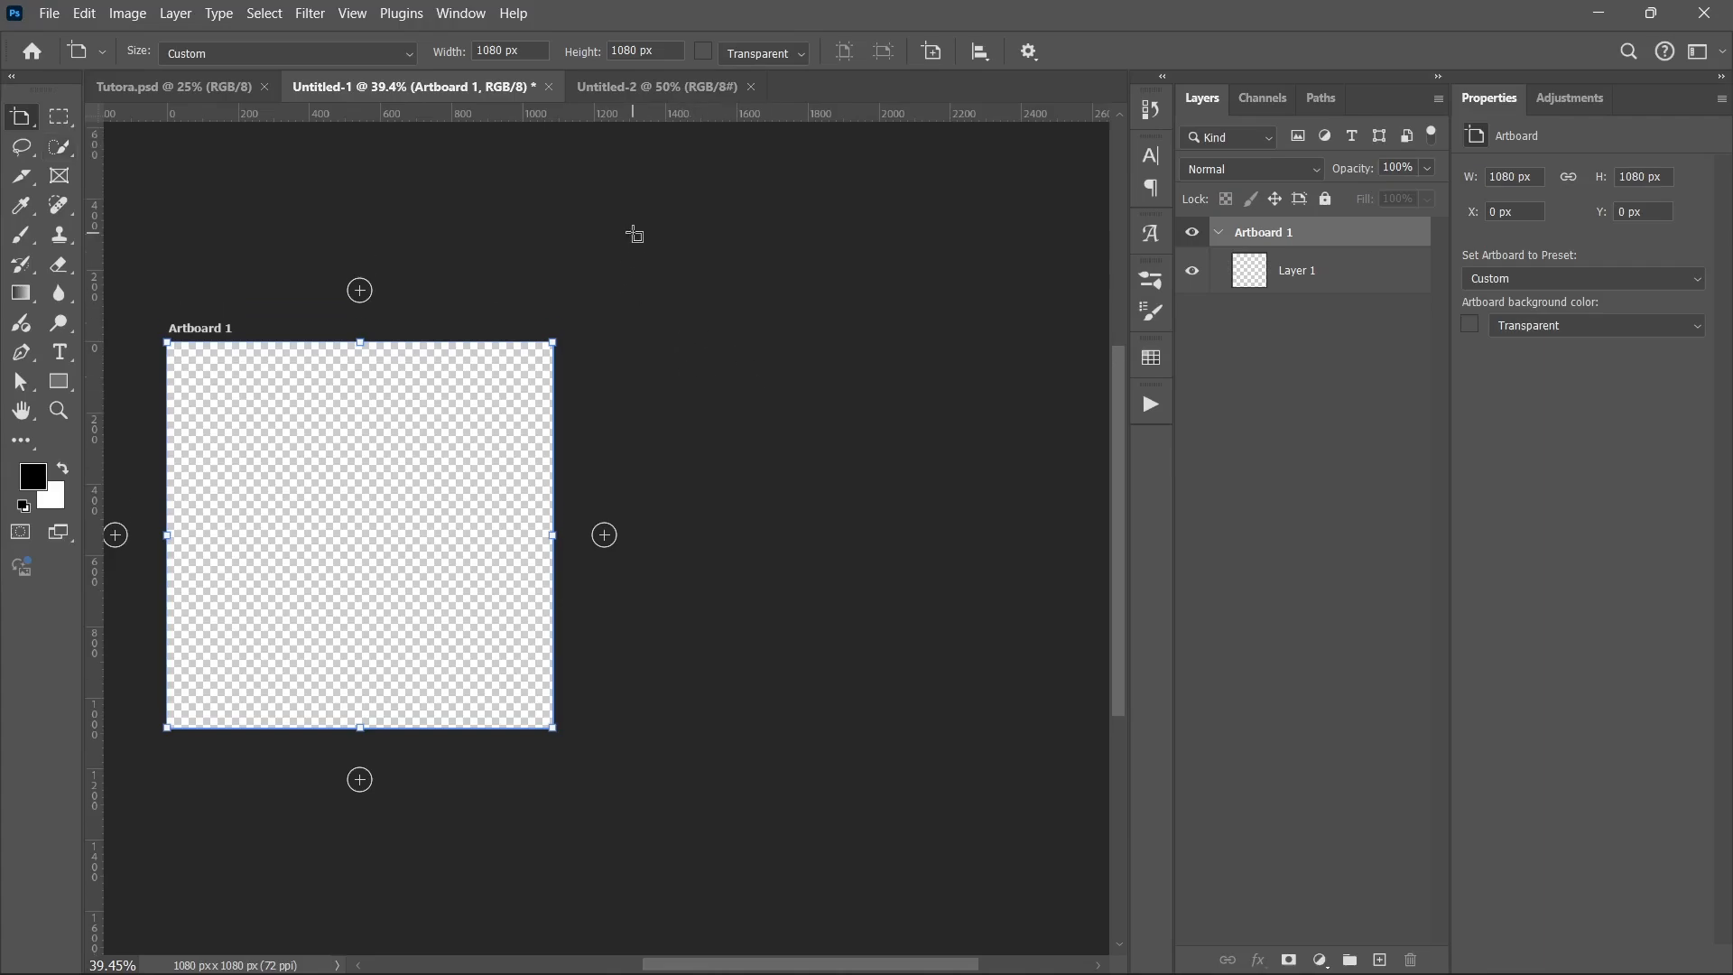
left_click_drag(633, 232, 821, 410)
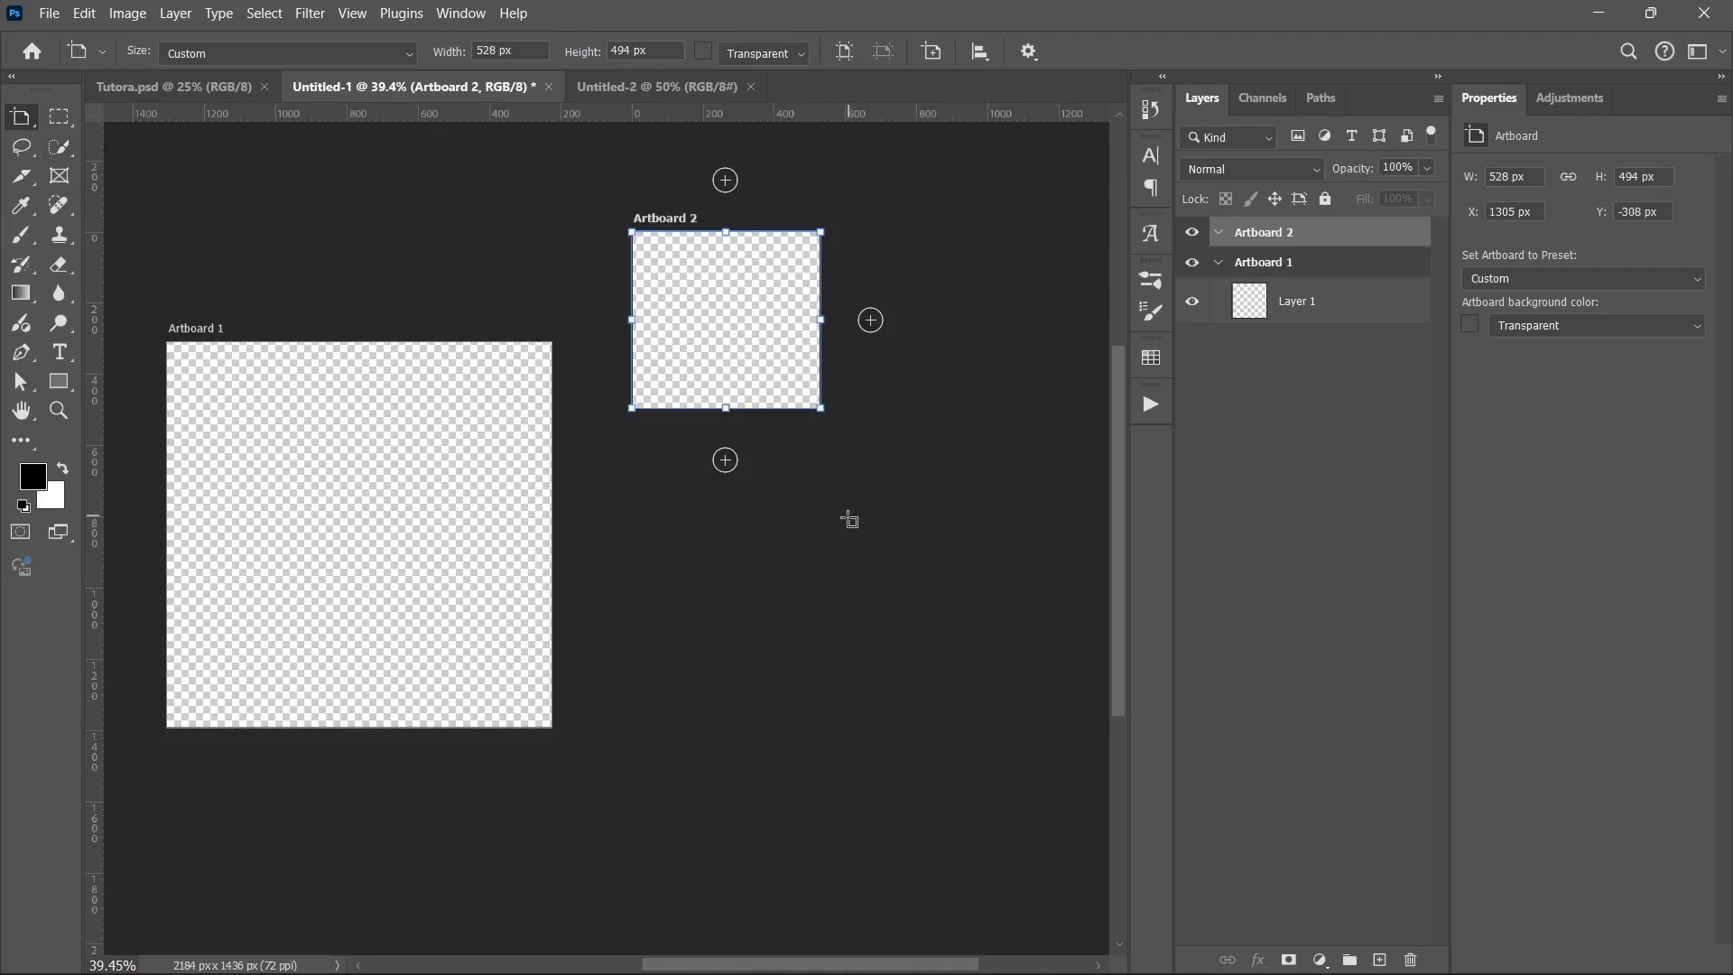
Step: Draw another freehand artboard of about 607 x 686 px below Artboard 2, to the right of Artboard 1
scroll(800, 548, "down", 1)
scroll(801, 548, "down", 2)
left_click_drag(728, 491, 943, 735)
scroll(764, 529, "down", 3)
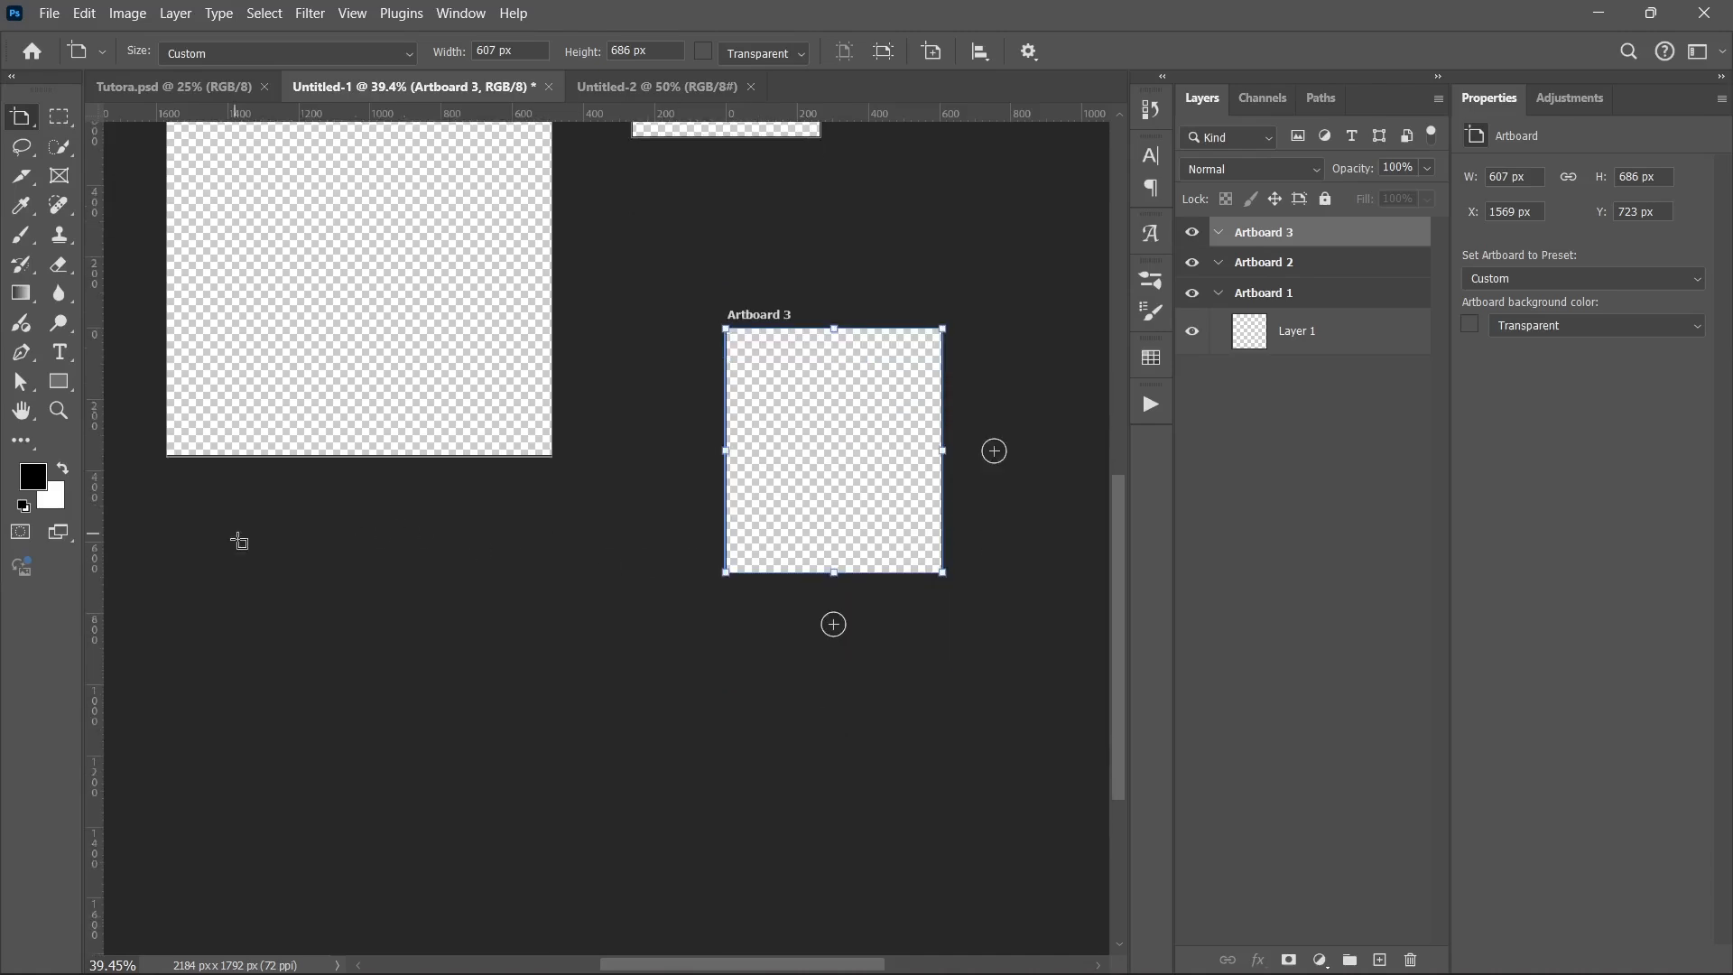
Step: Draw a freehand artboard of about 1143 x 733 px below Artboard 1 and another of about 468 x 131 px between Artboards 2 and 3
left_click_drag(237, 539, 646, 803)
scroll(762, 665, "up", 3)
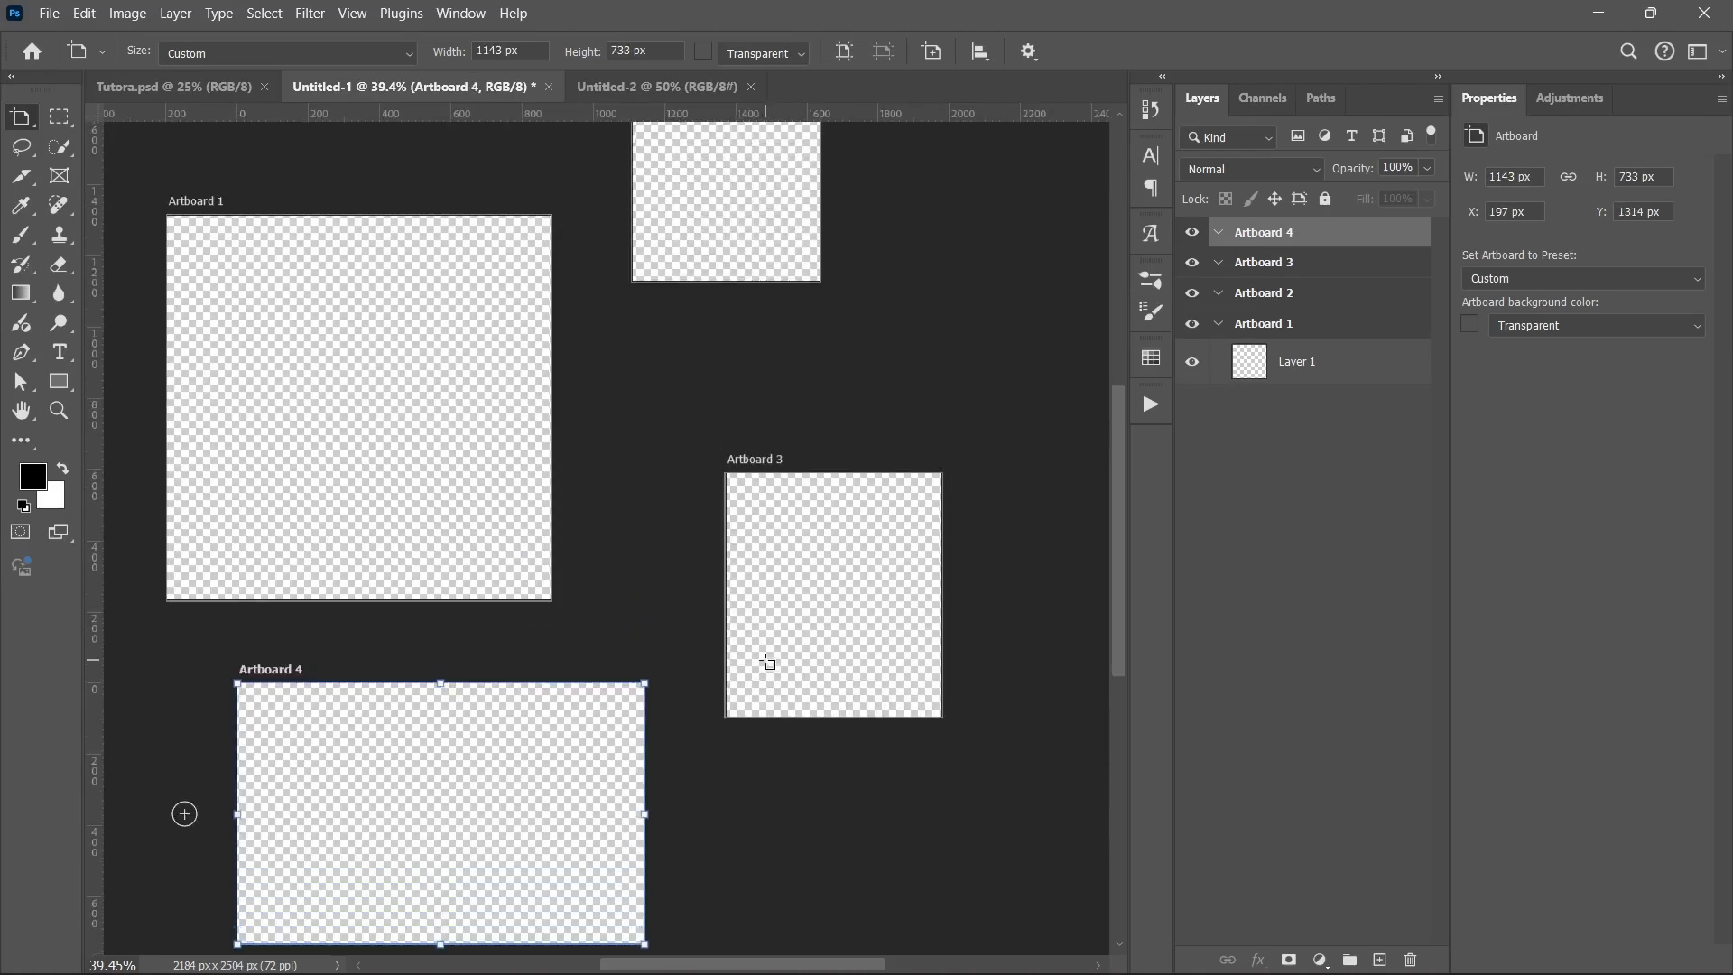
left_click_drag(633, 379, 800, 427)
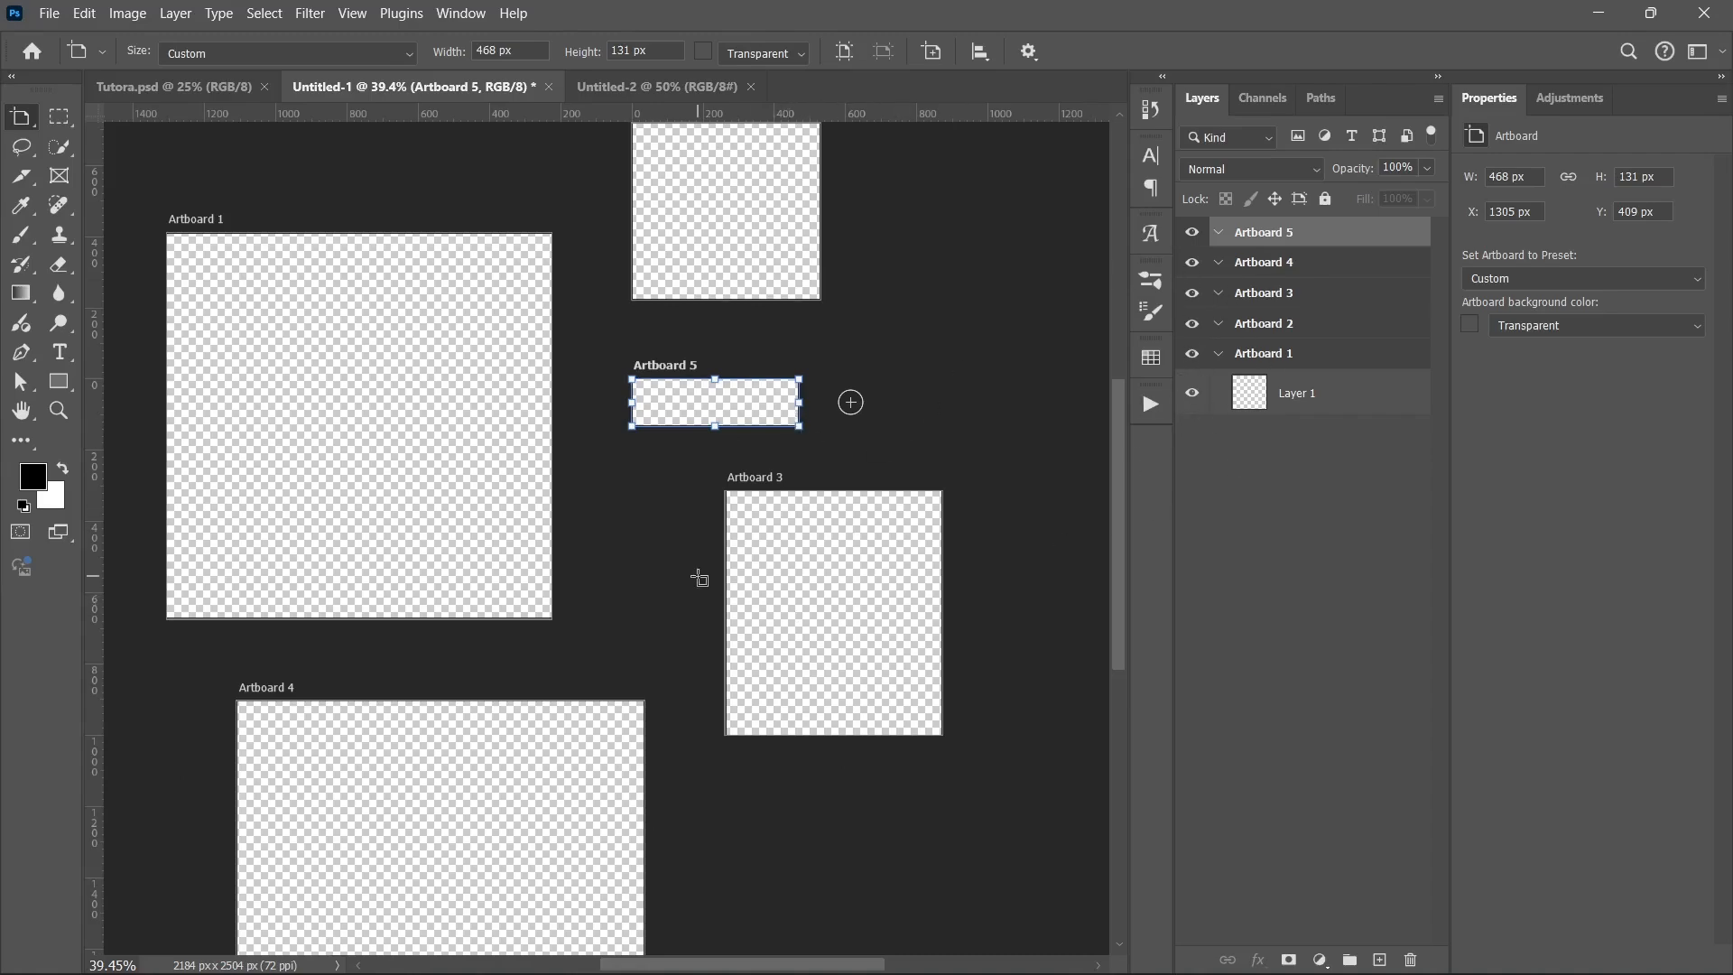
scroll(652, 545, "down", 1)
scroll(655, 546, "up", 1)
Step: Switch to File Explorer and open the PNGs folder inside Pictures > Assets
mouse_move(662, 963)
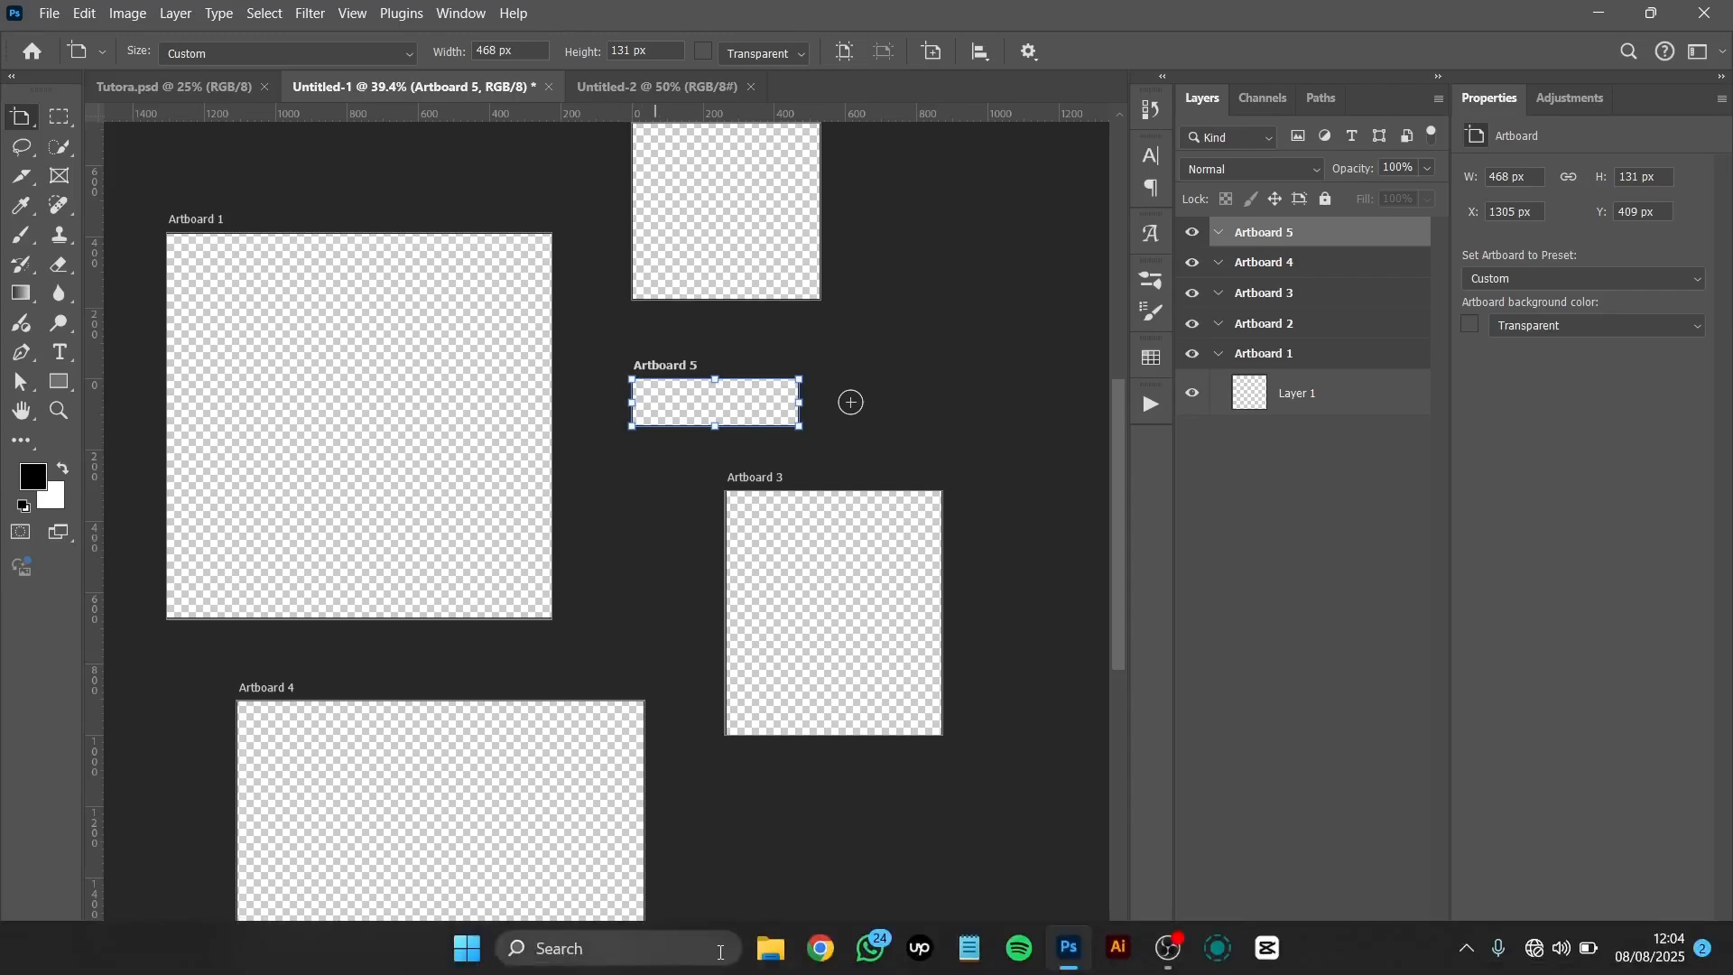
left_click(770, 948)
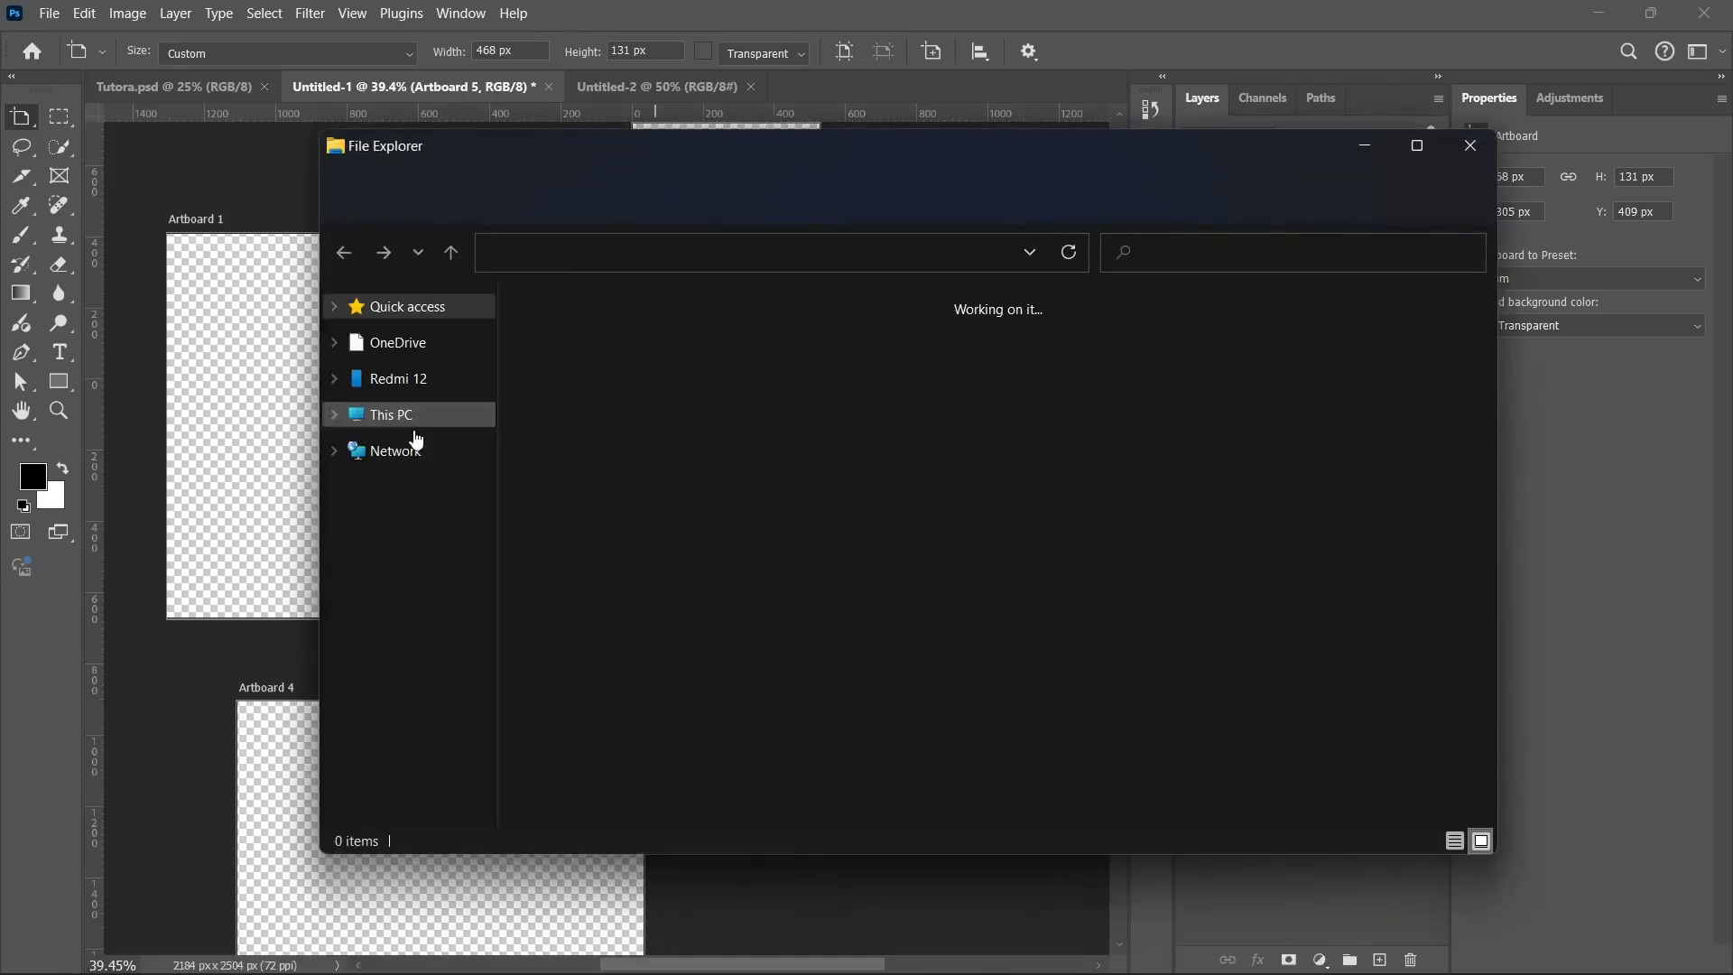
left_click(423, 559)
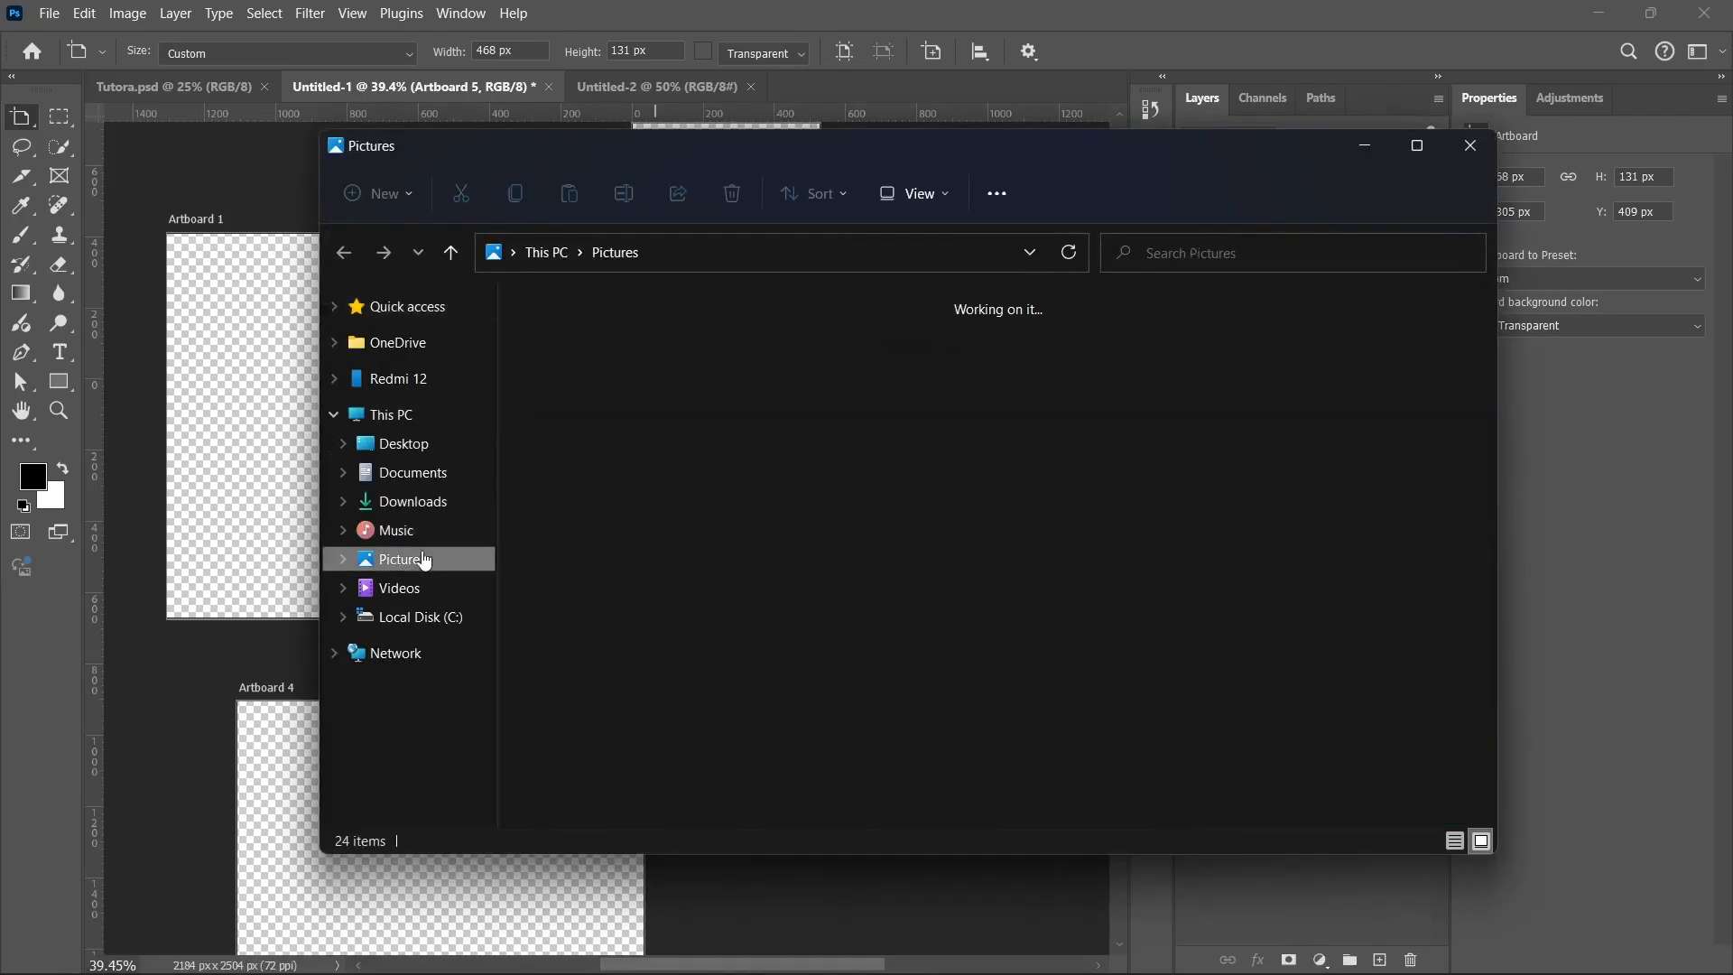
double_click(583, 363)
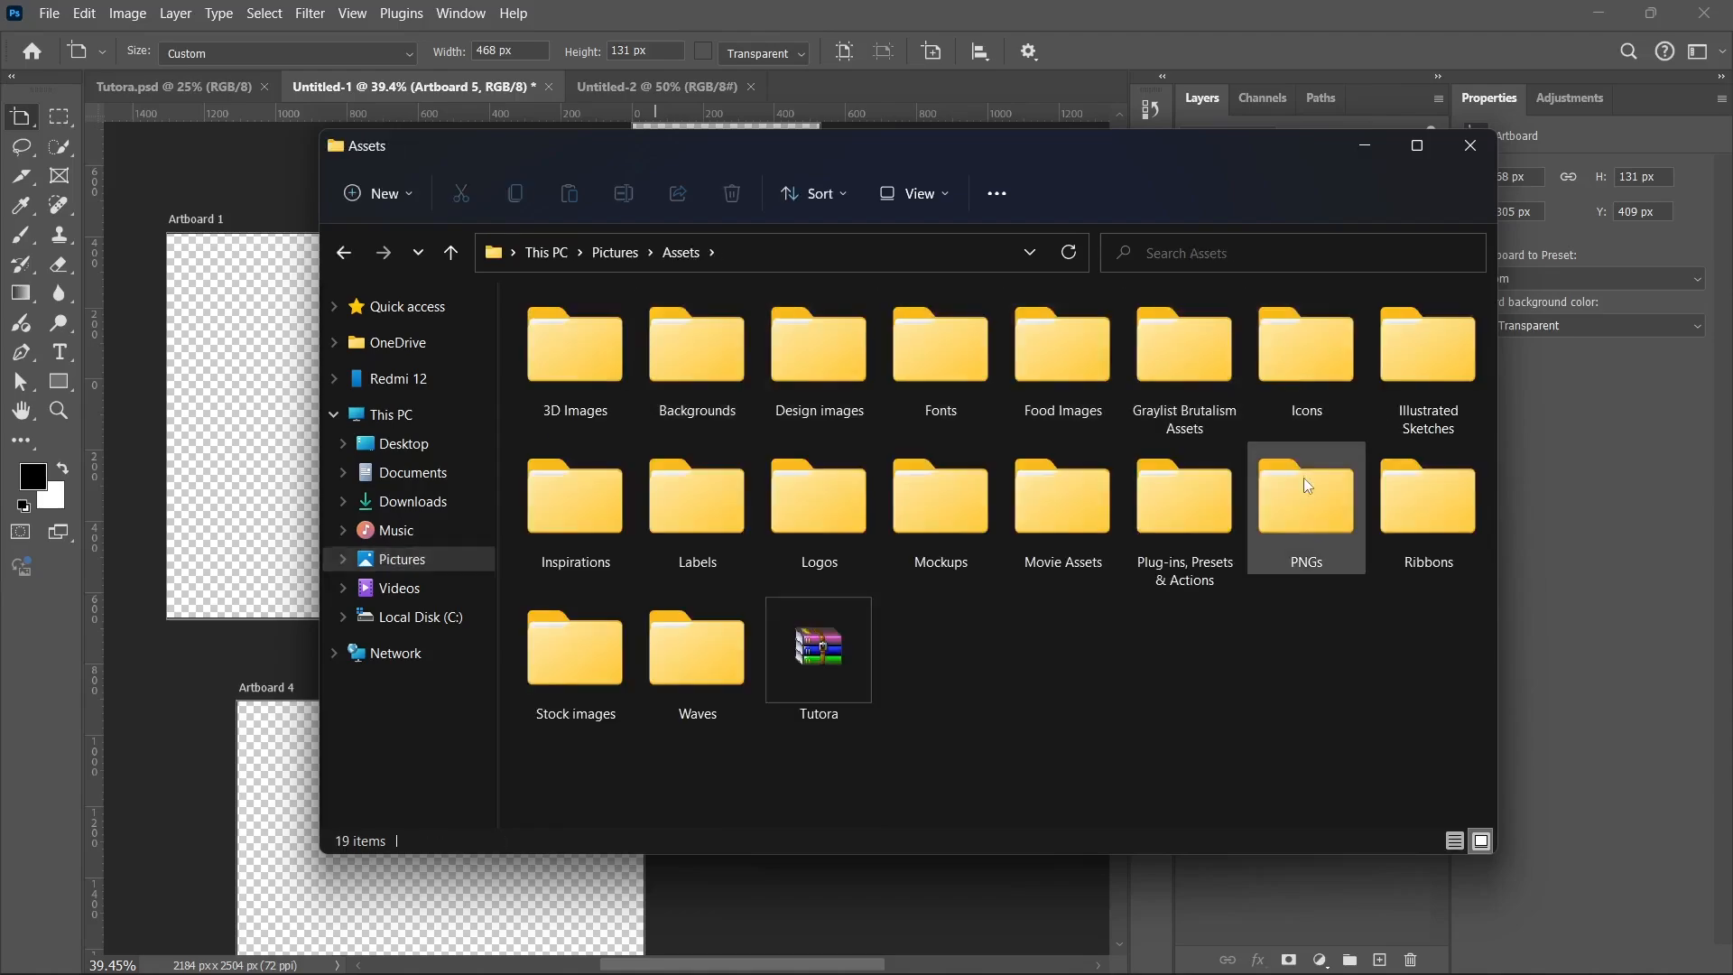
double_click(1307, 486)
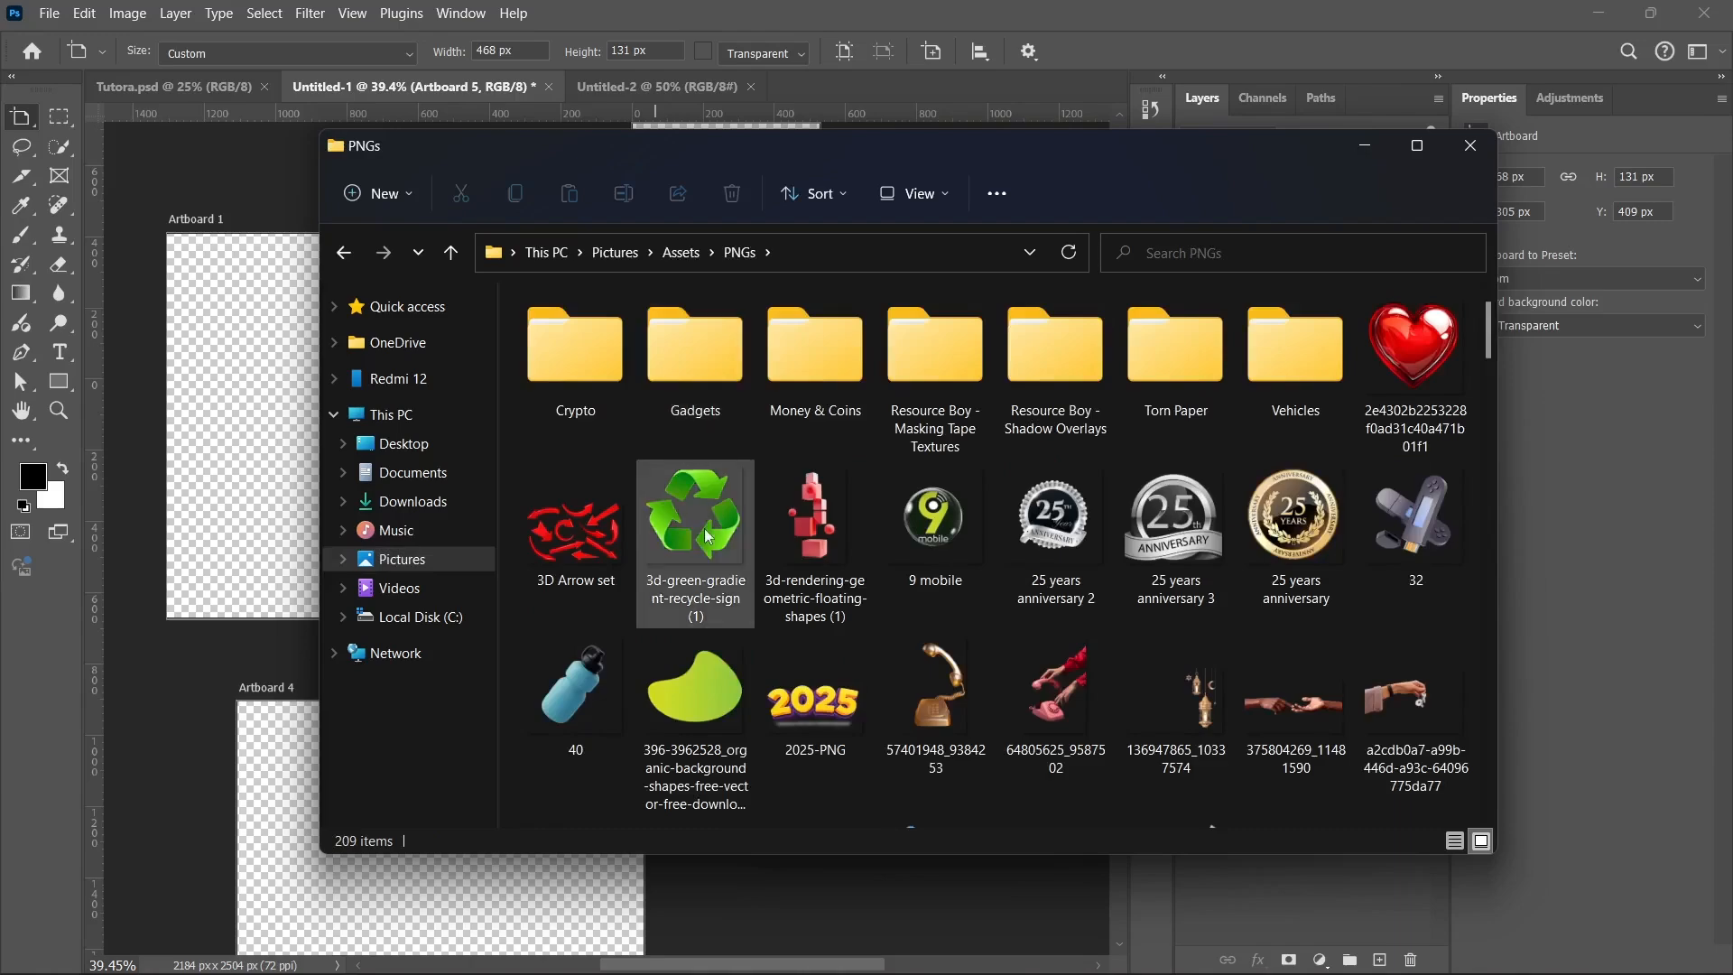
Step: Place the 3d-green-gradient-recycle-sign (1) image in Artboard 5 and commit it at the fitted size
left_click(704, 528)
left_click_drag(706, 518, 689, 481)
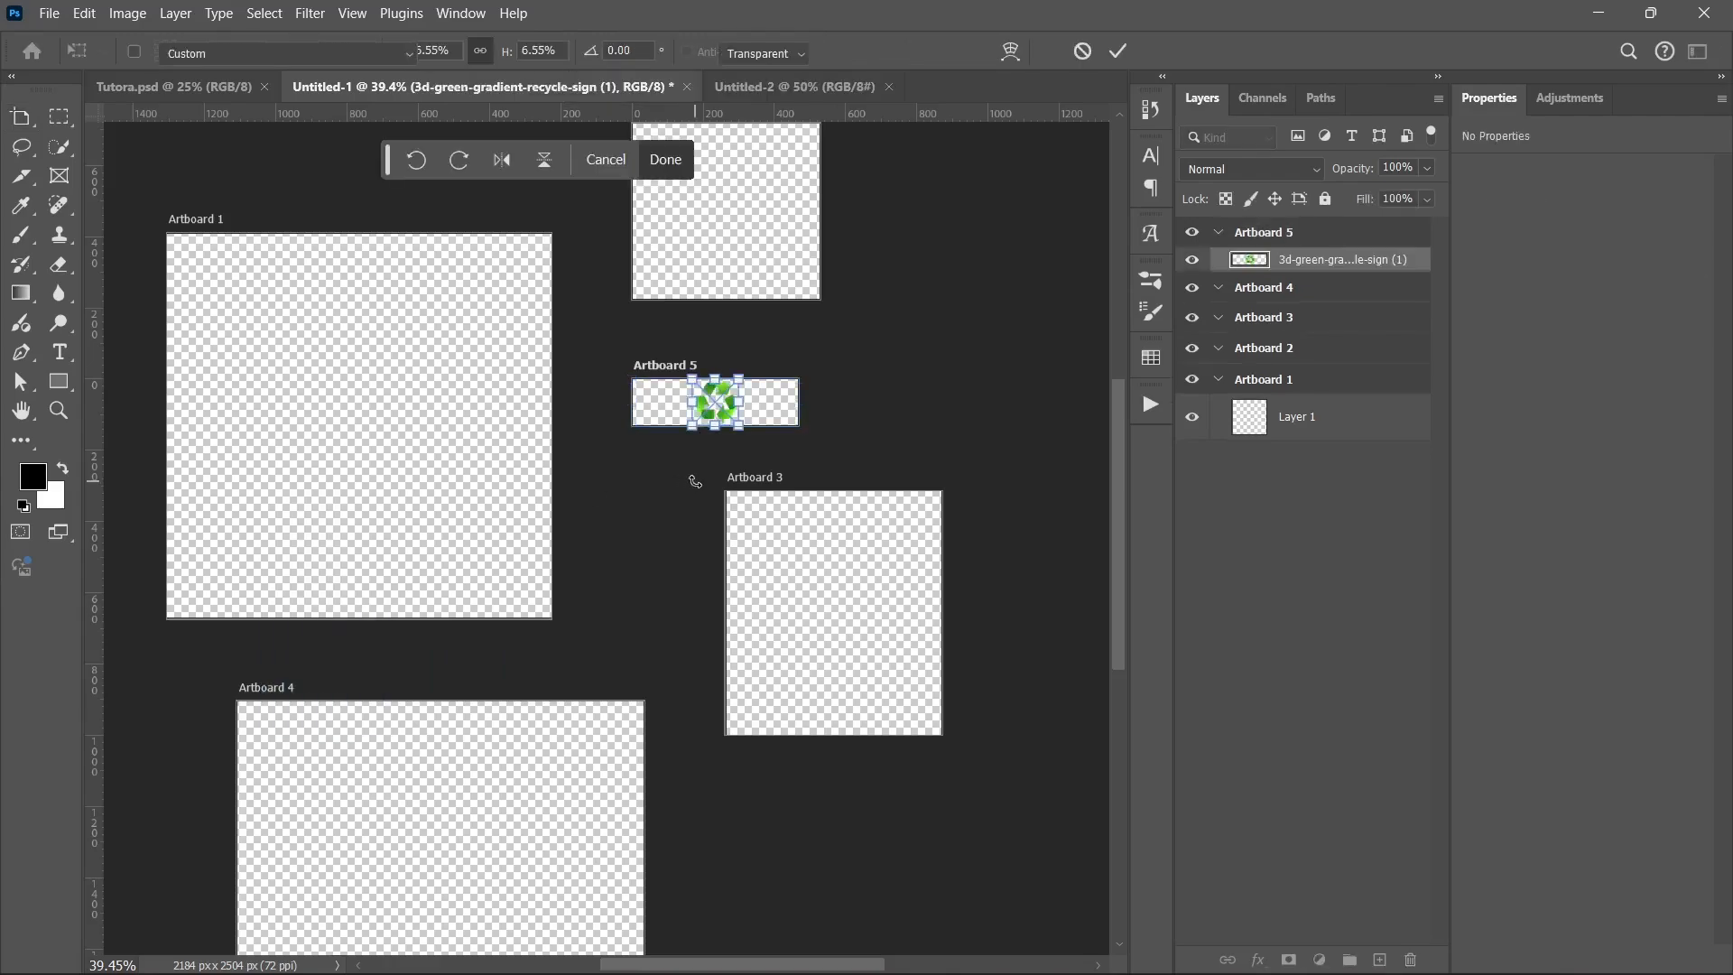
key("Return")
scroll(713, 434, "up", 5)
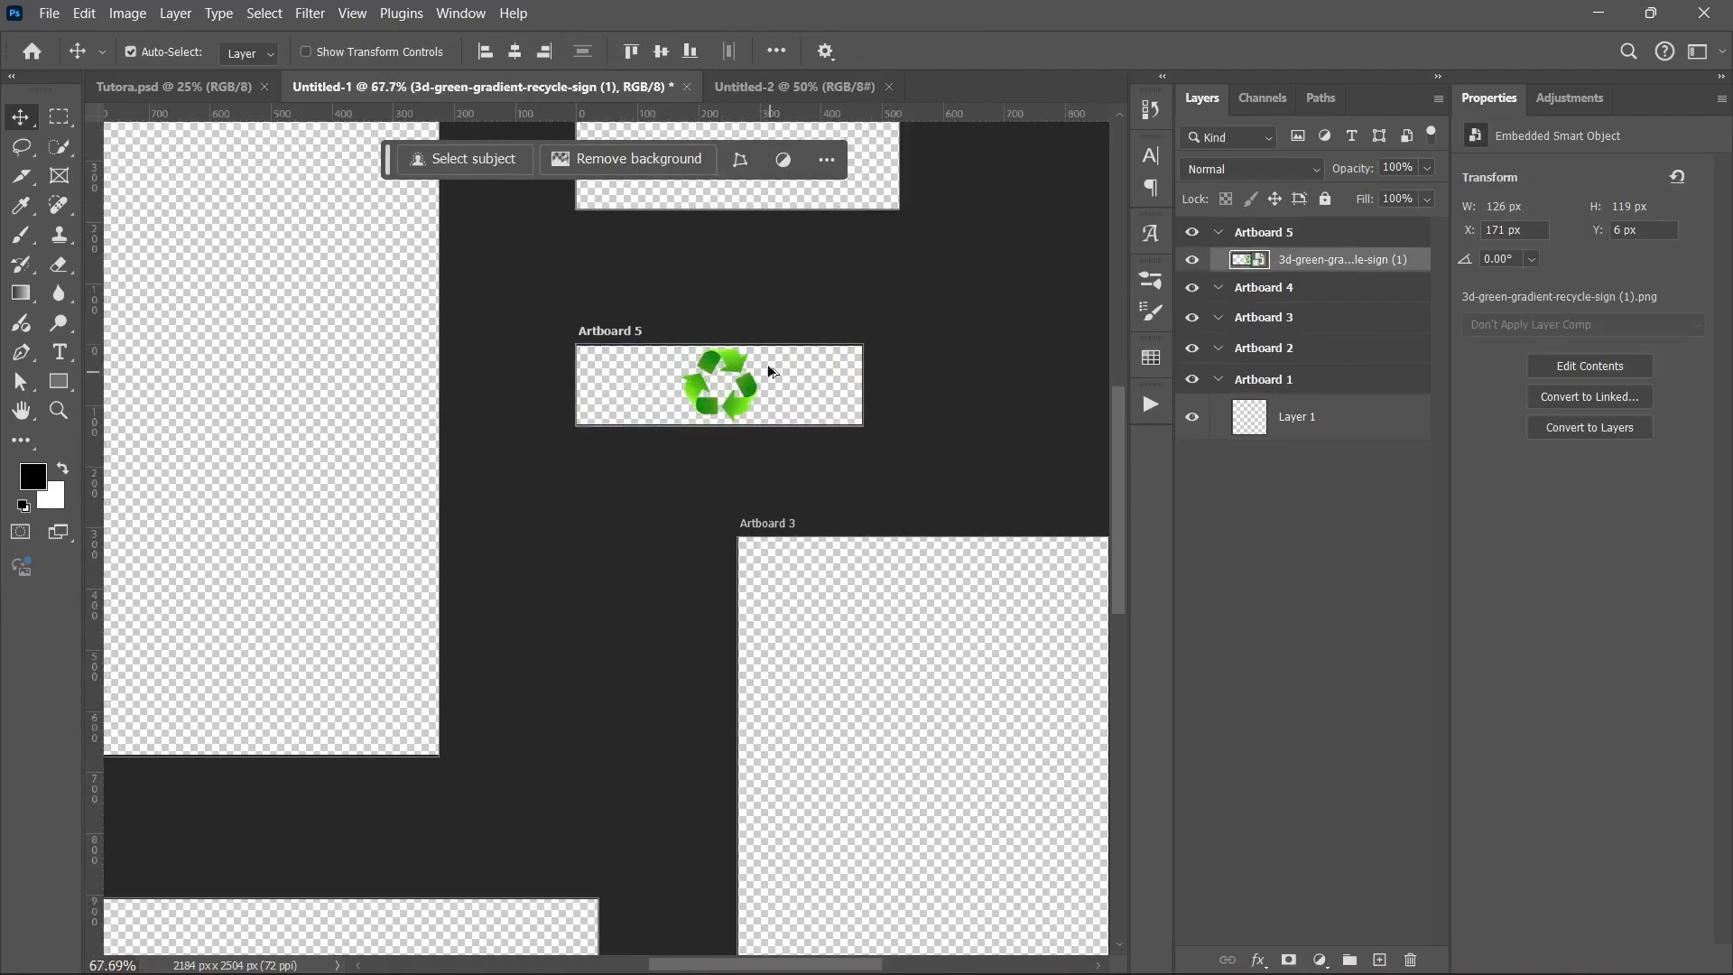
scroll(766, 366, "up", 3)
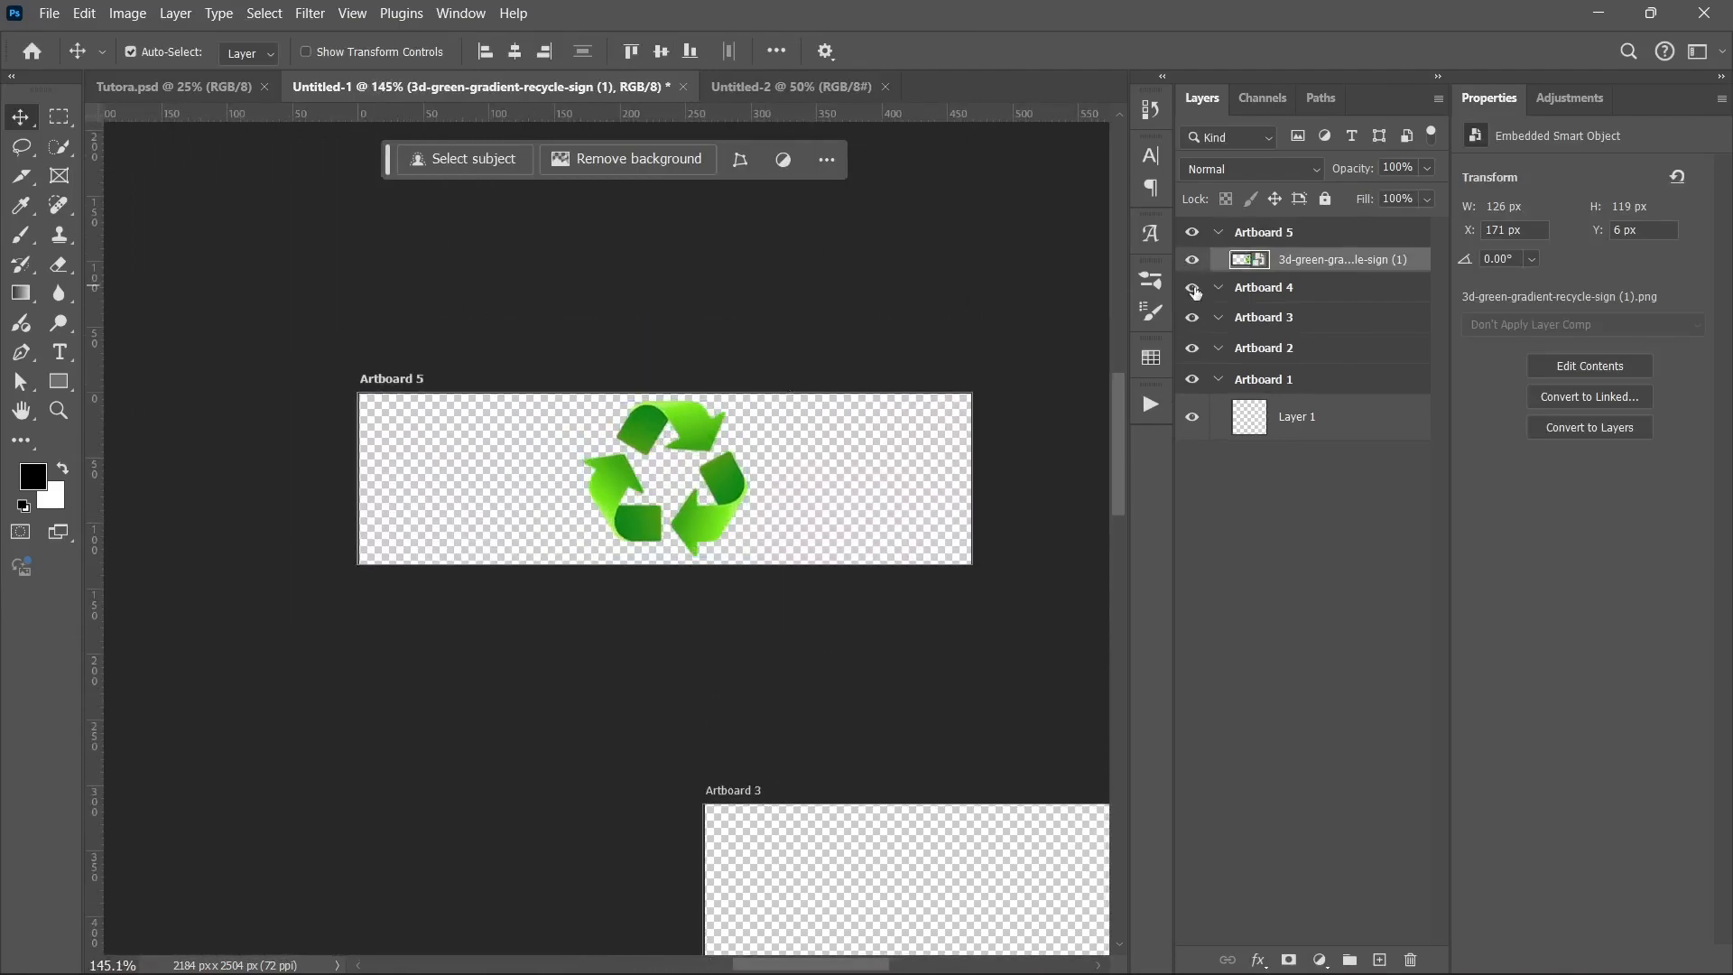
left_click(1246, 234)
left_click(719, 477)
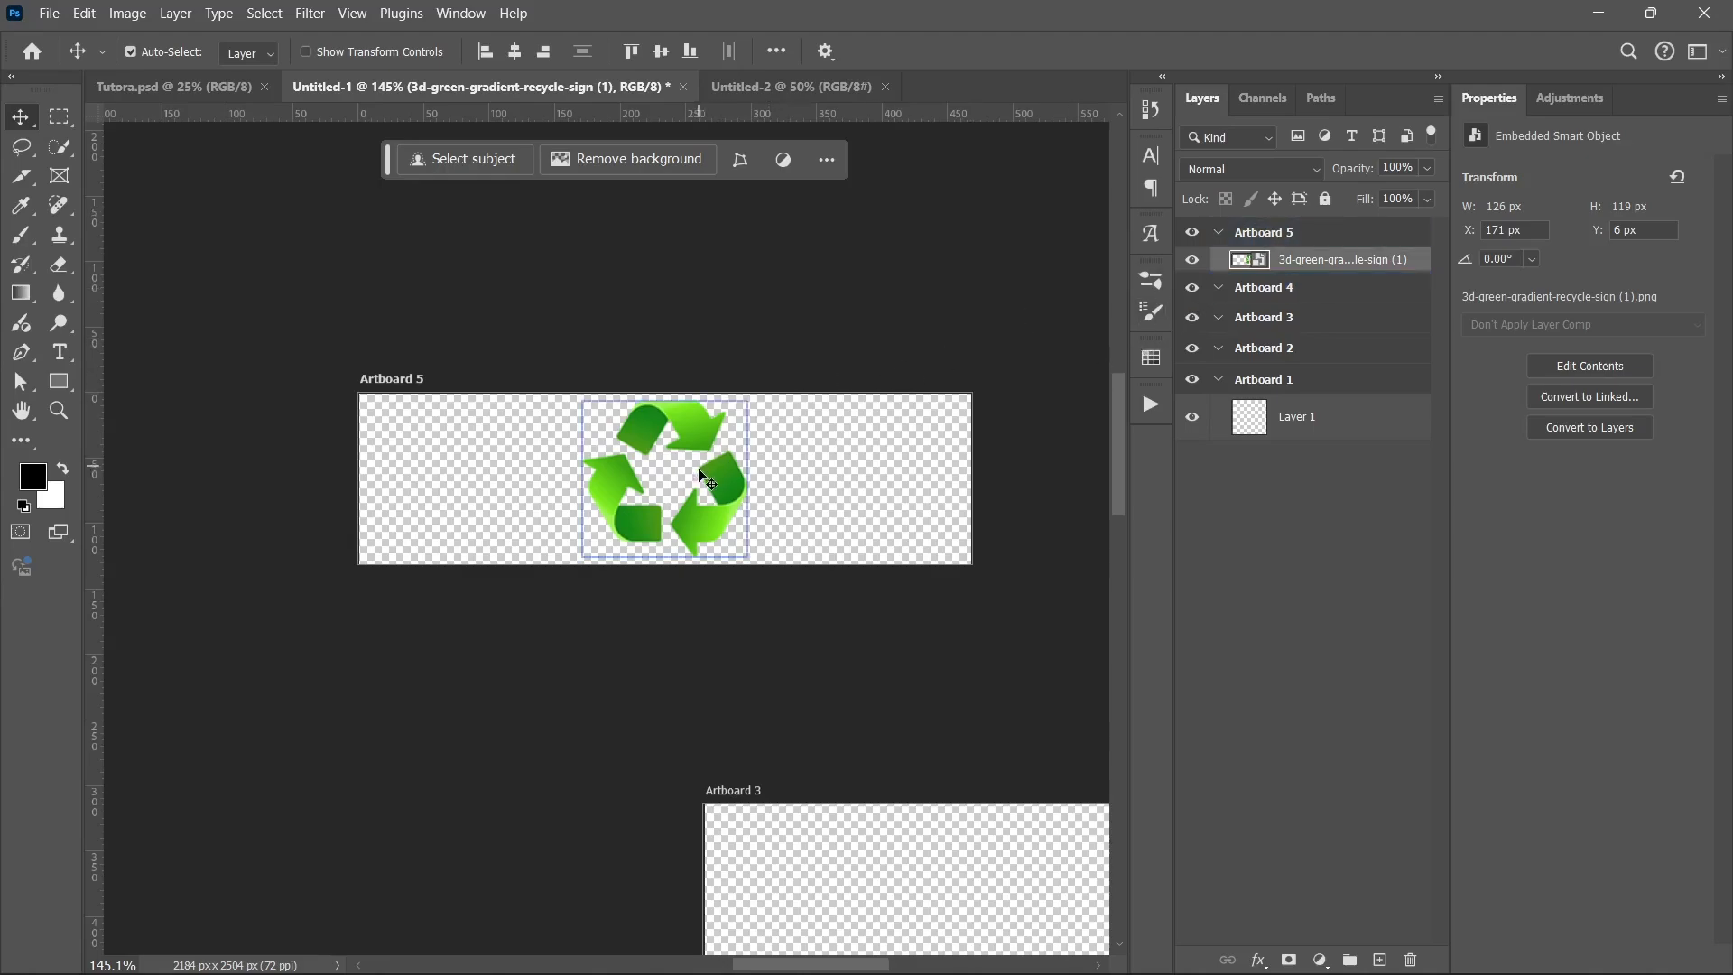
scroll(703, 474, "down", 5)
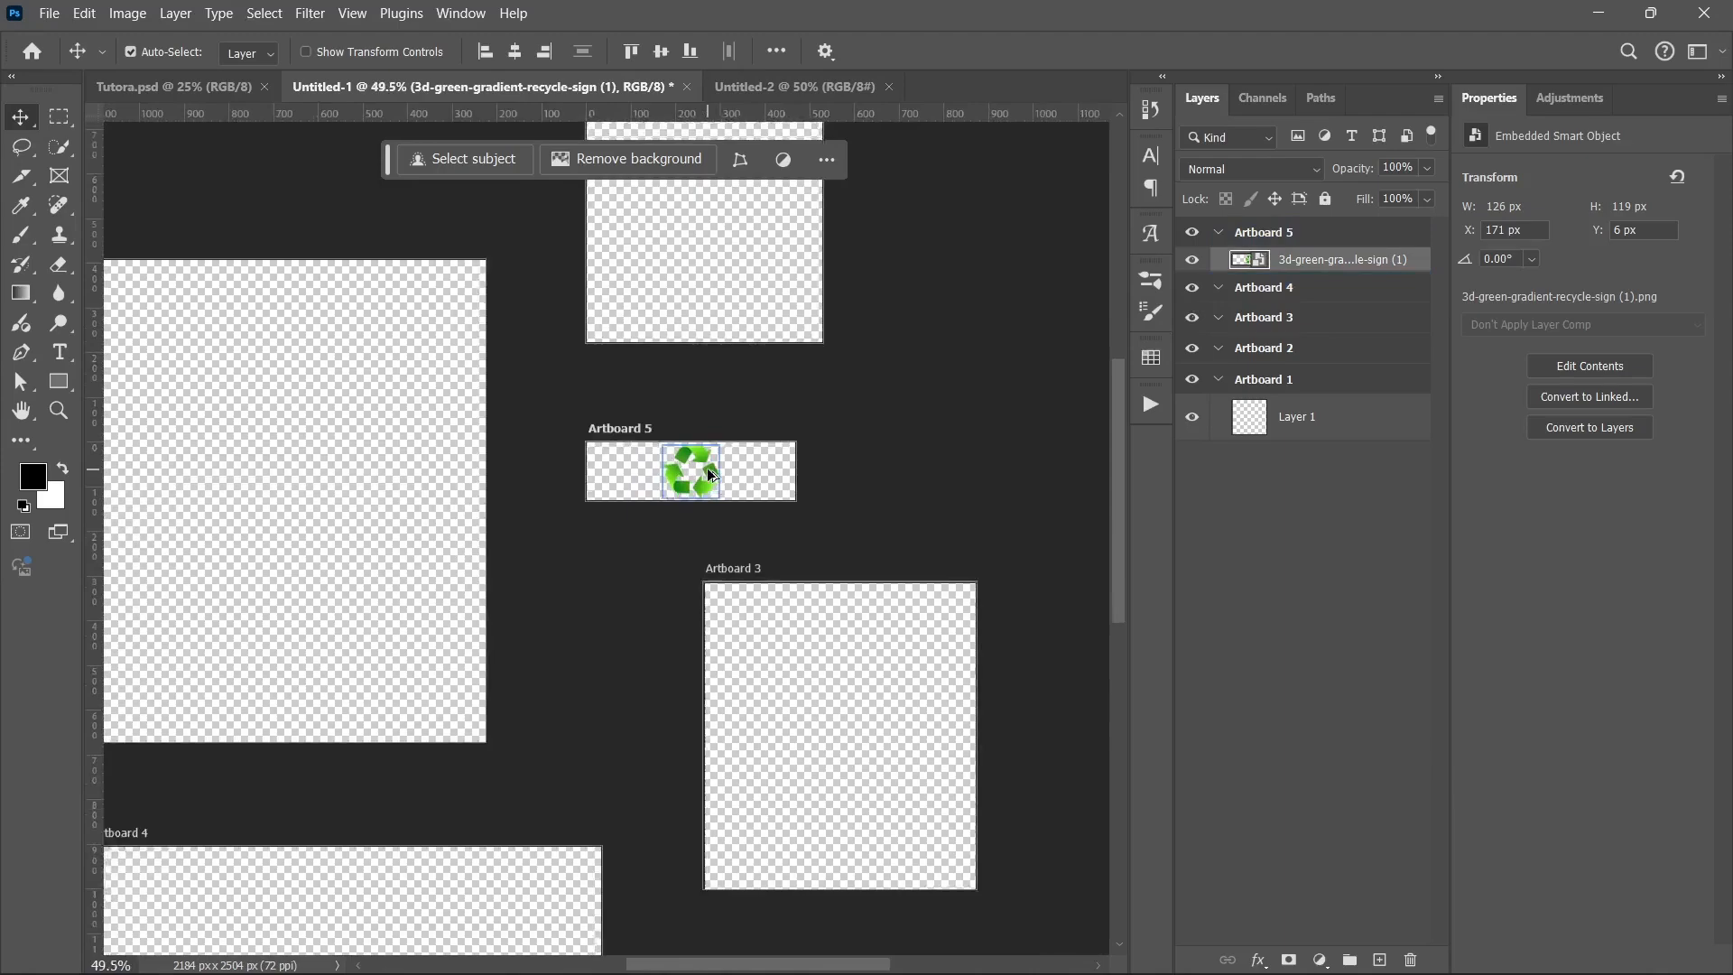
Step: Make Artboard 3 active and place the 25 years anniversary 2 image from File Explorer in it
left_click(1264, 317)
key("shift+v")
scroll(725, 830, "down", 3)
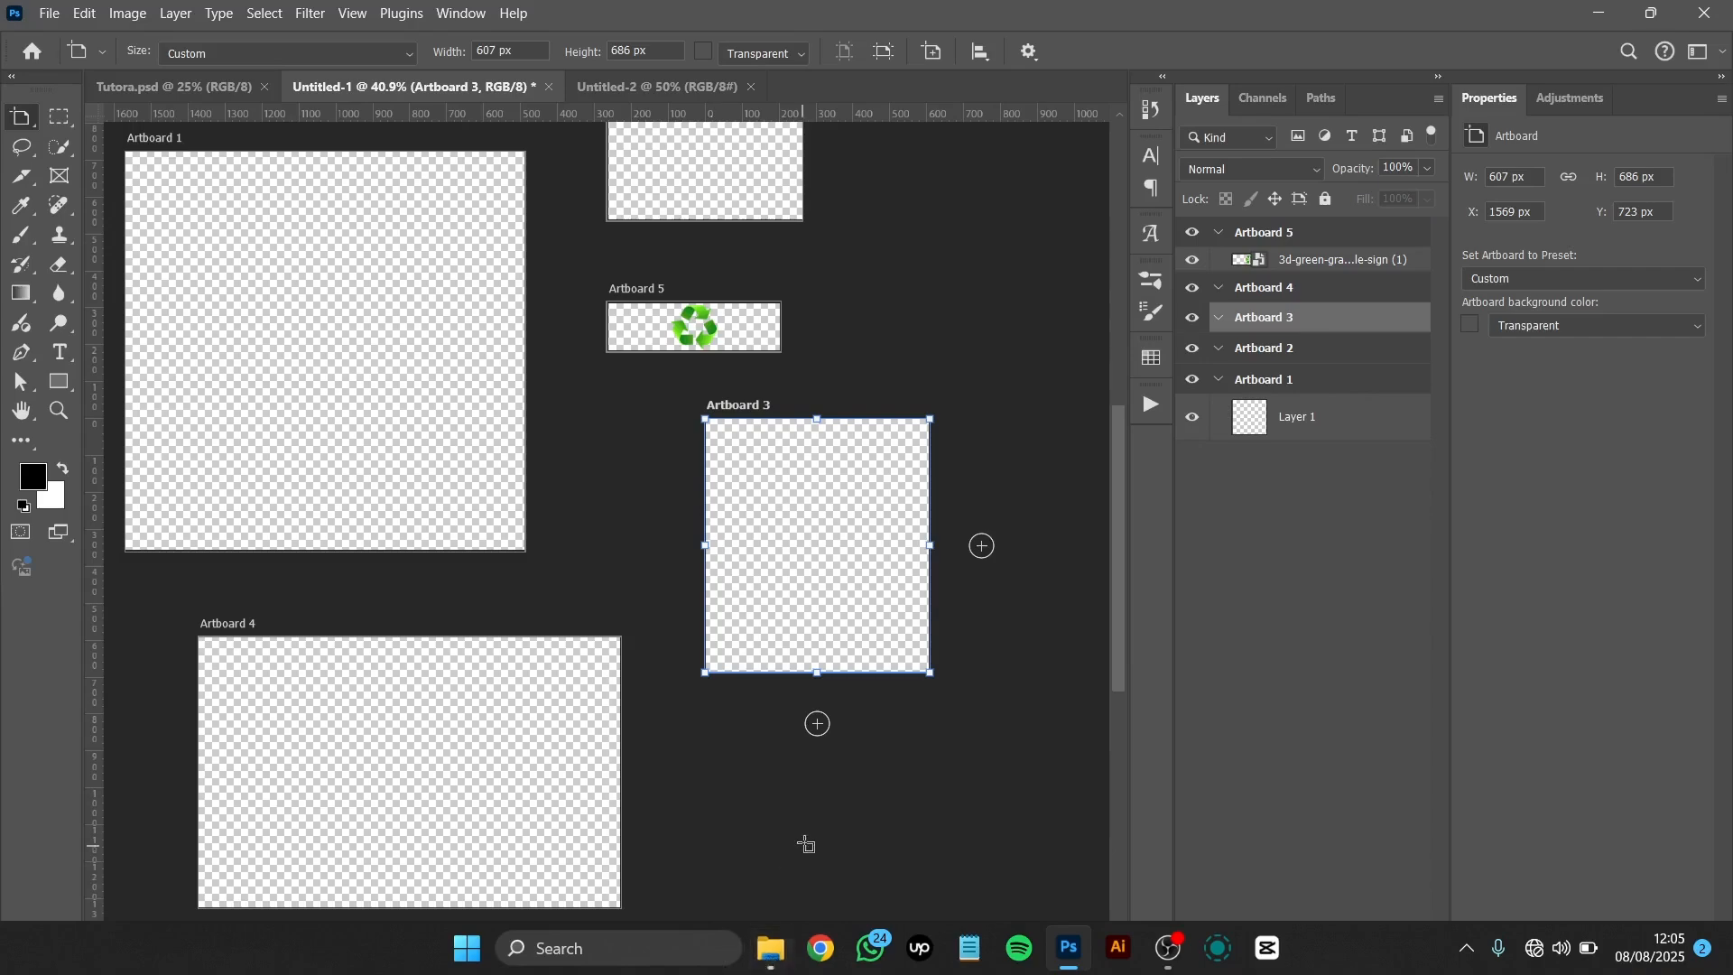
left_click(778, 957)
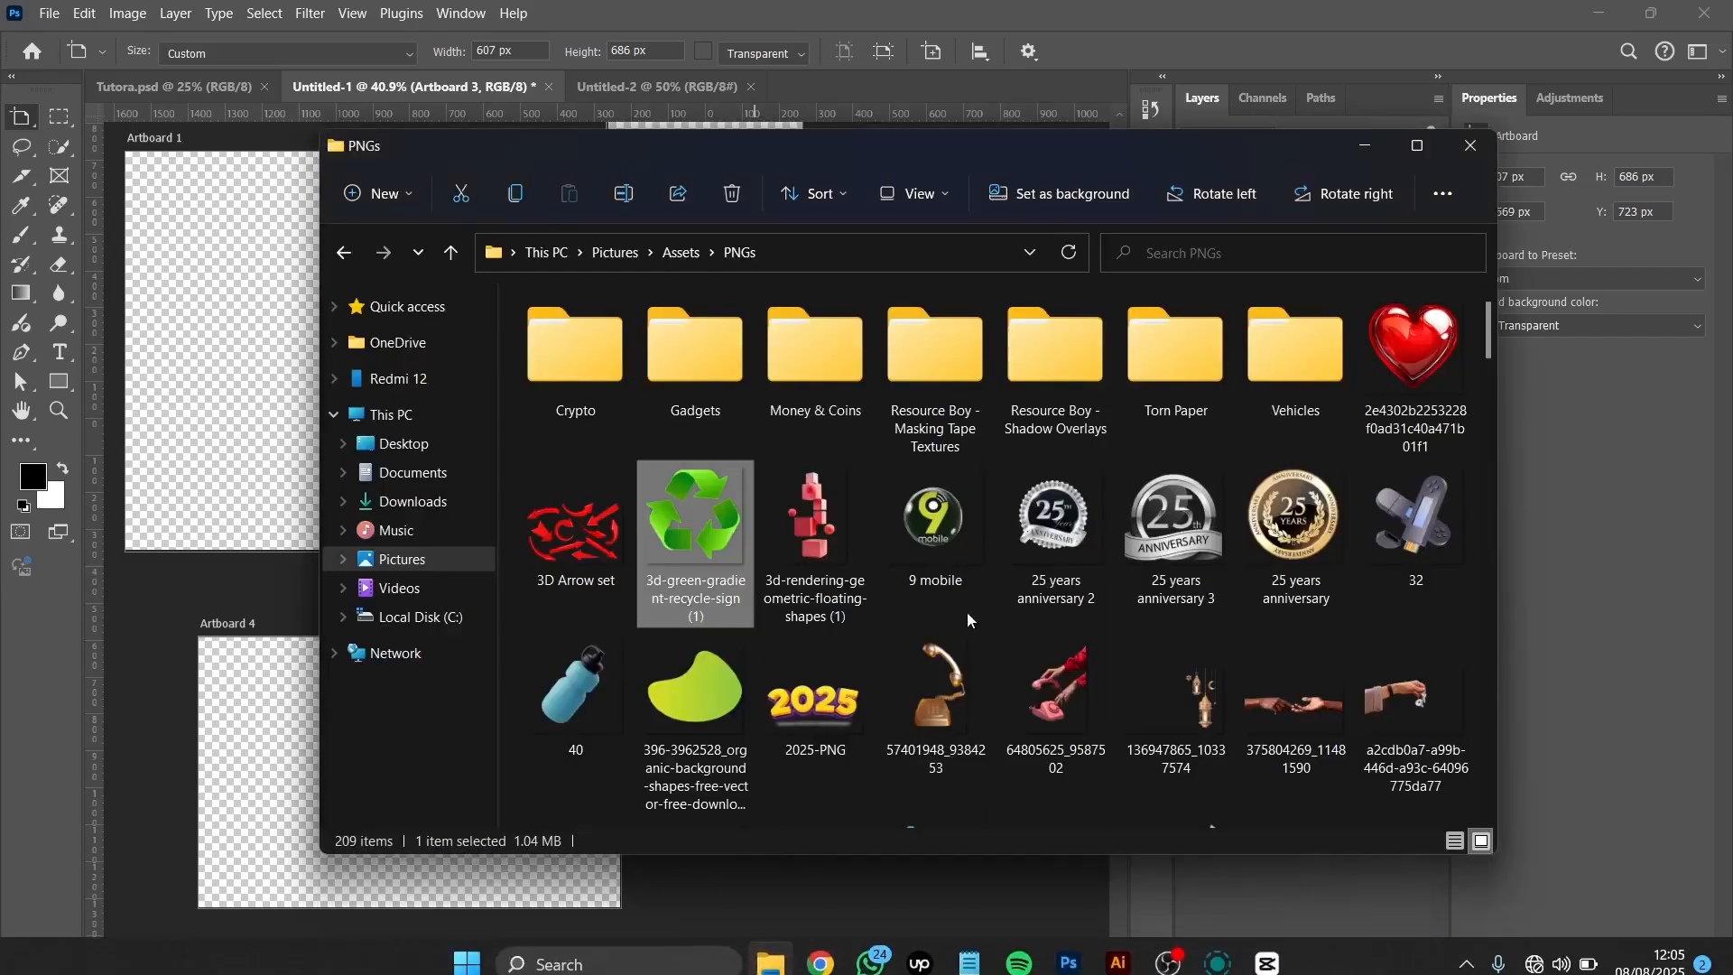
left_click_drag(1059, 528, 862, 810)
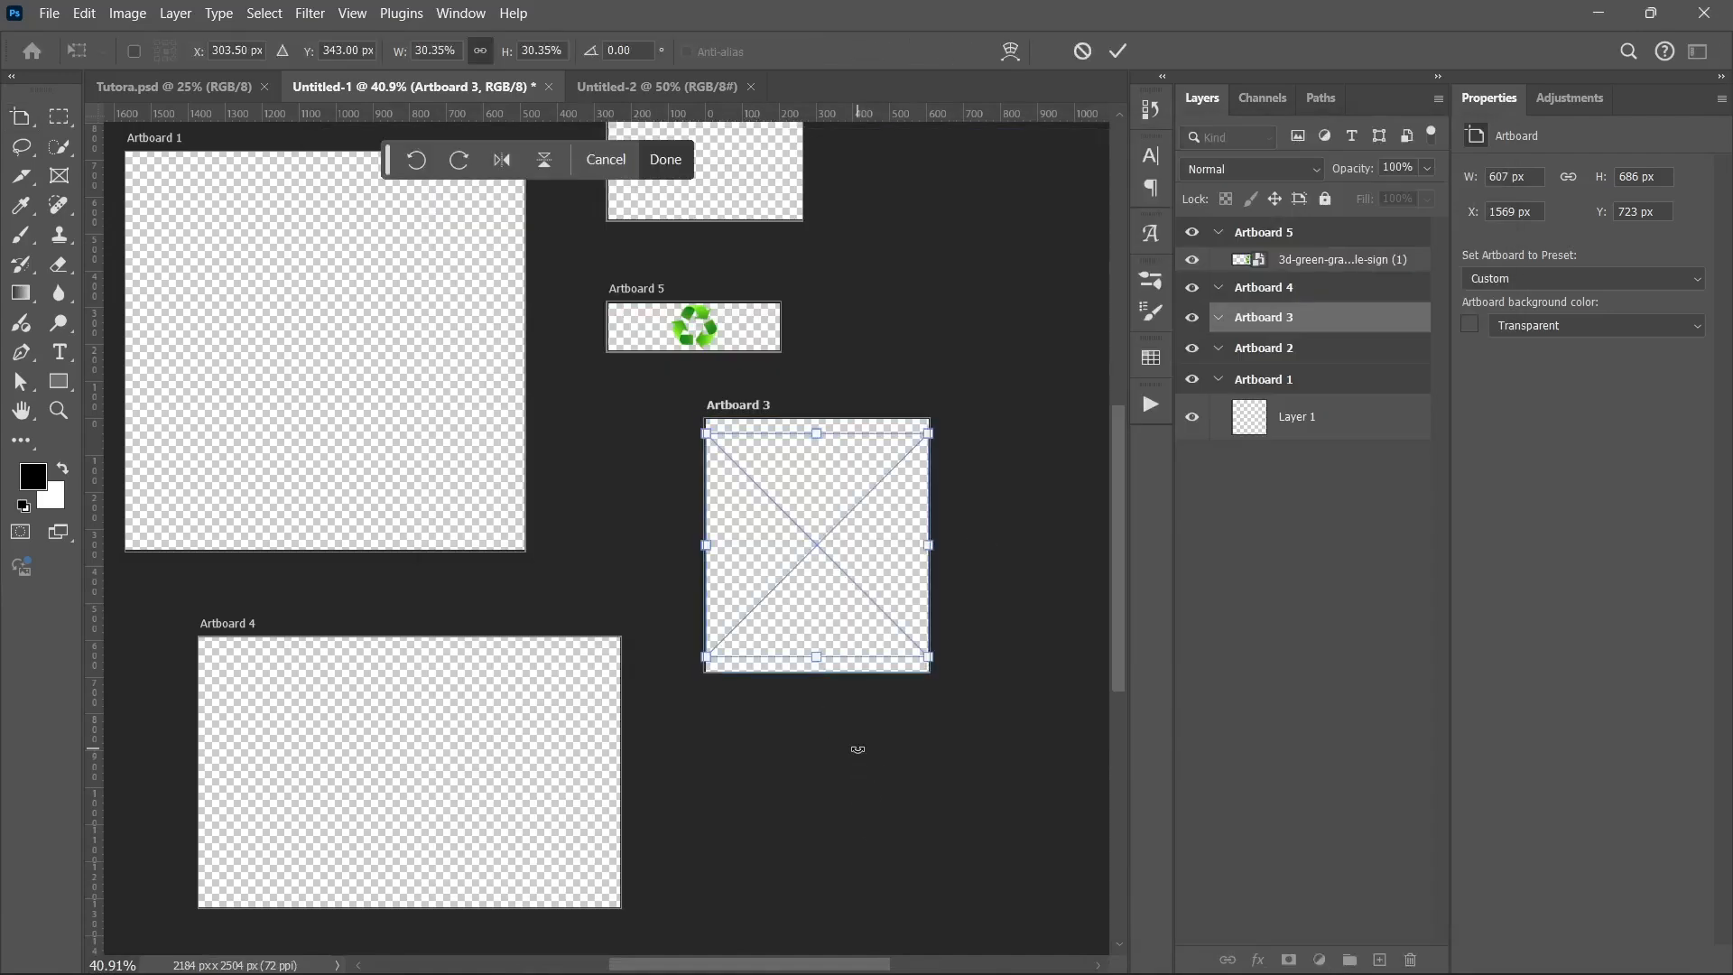
key("Return")
scroll(854, 749, "up", 2)
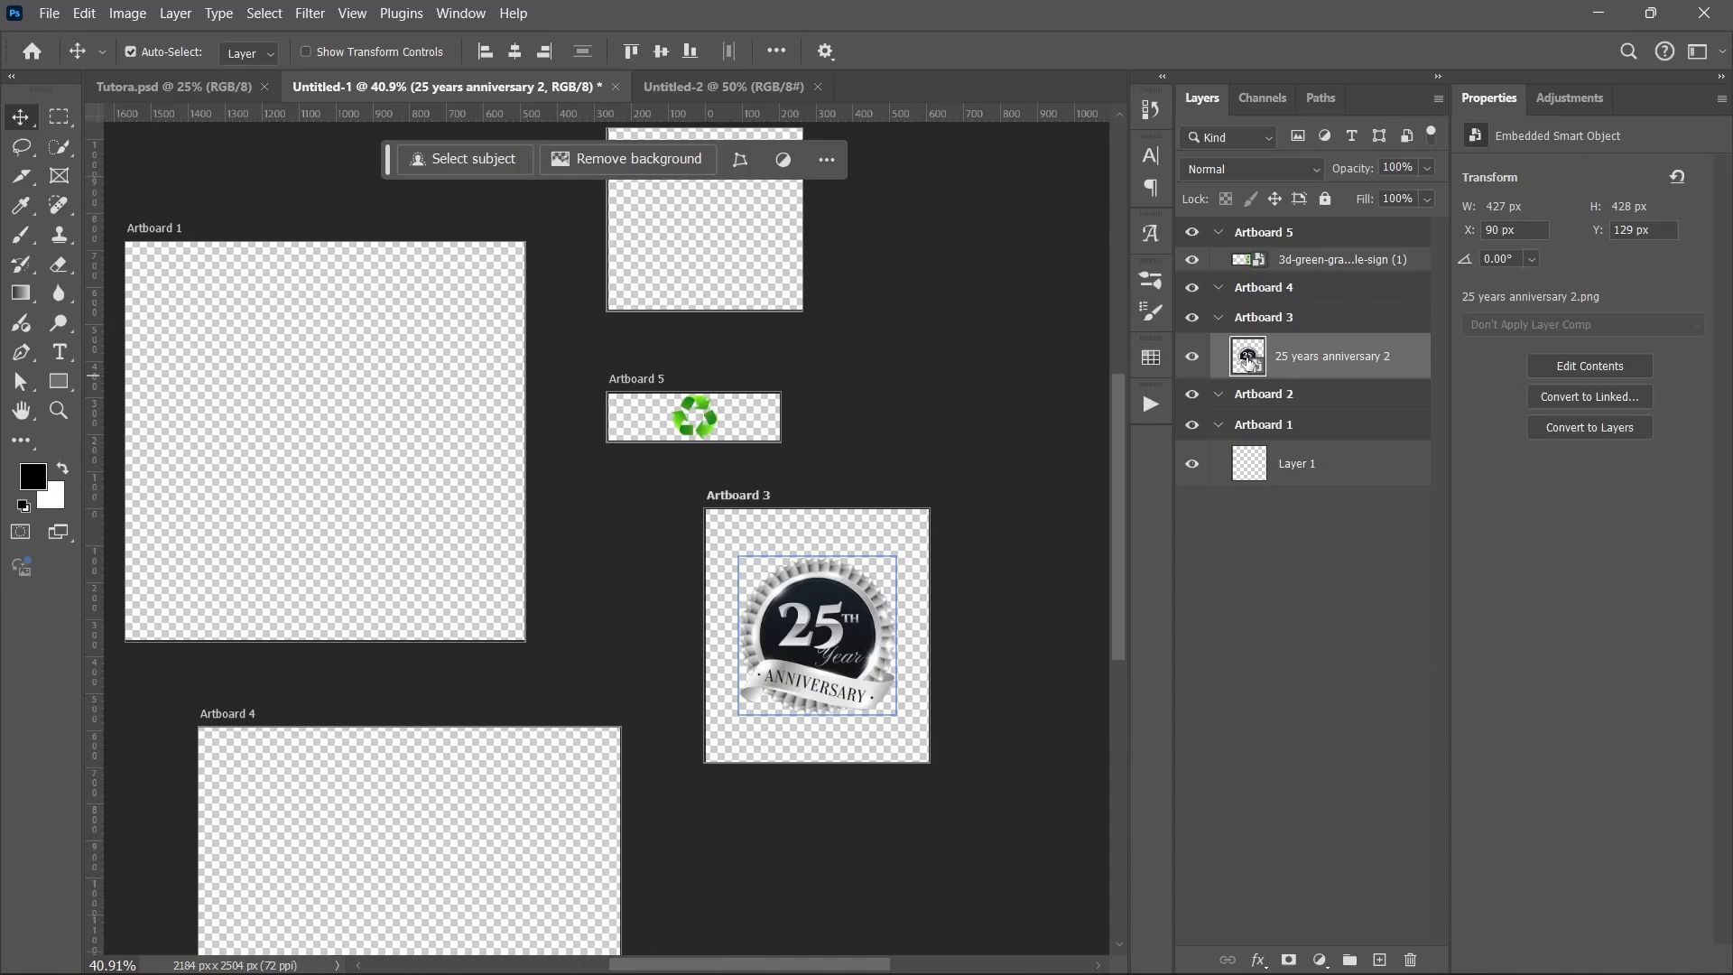
Step: Move the 25 years anniversary 2 layer from Artboard 3 into Artboard 1 and duplicate it into Artboard 2
left_click_drag(1249, 361, 1271, 424)
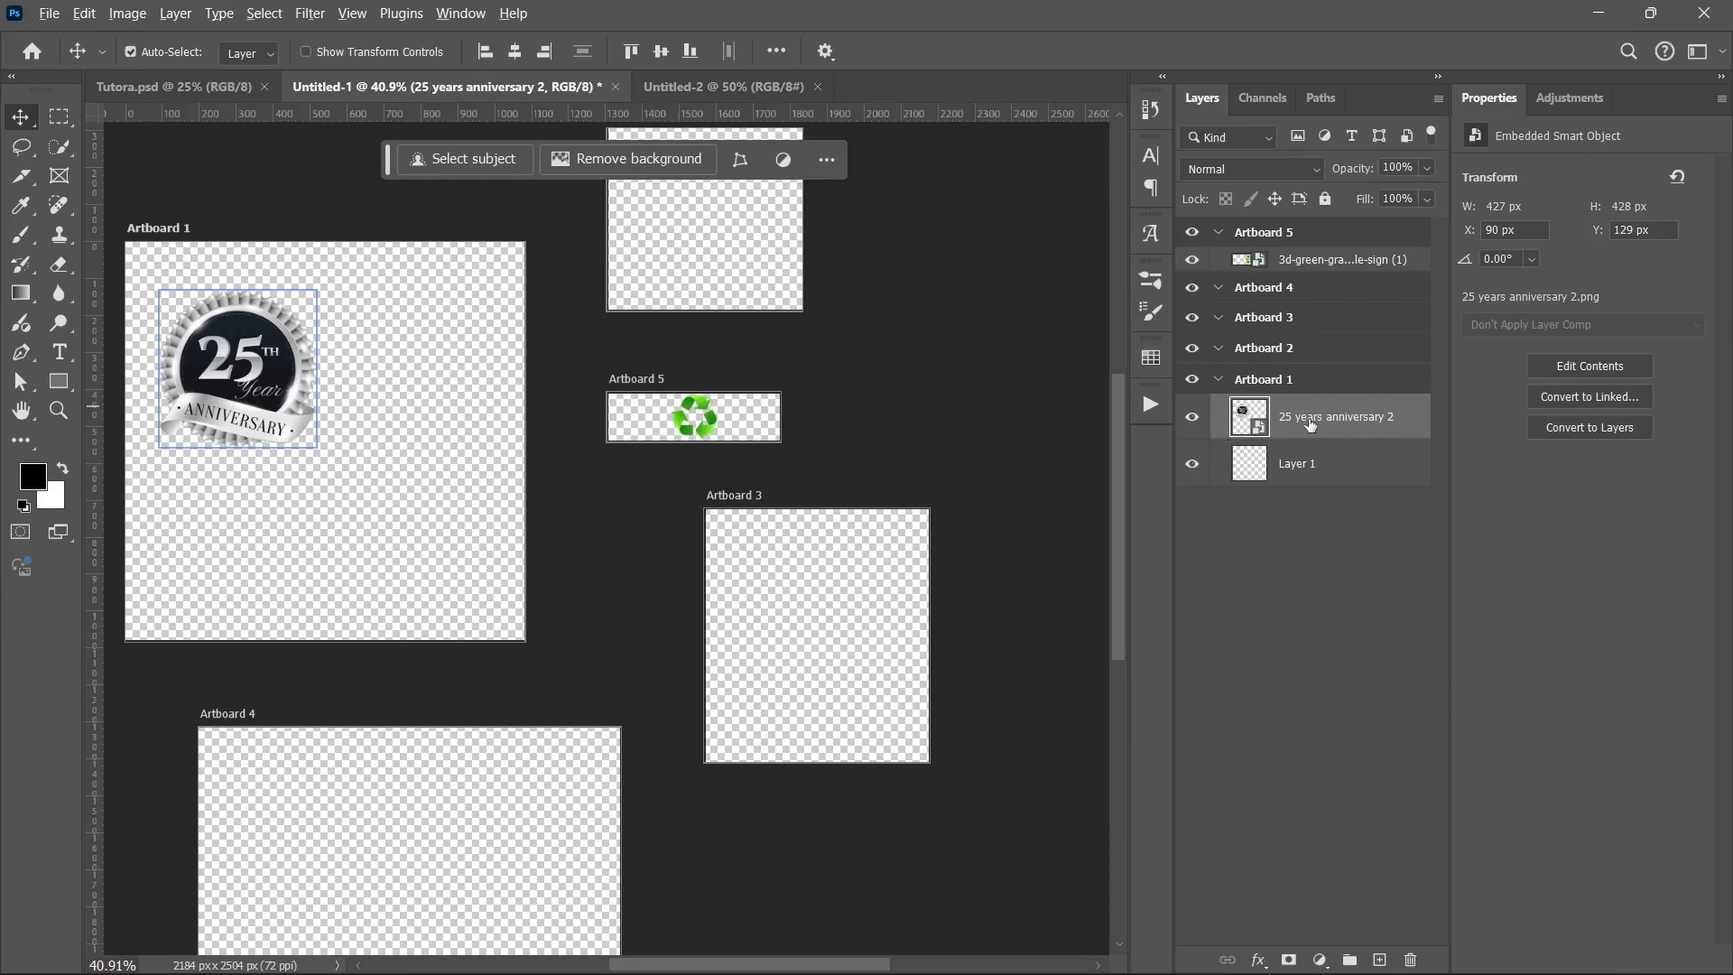
left_click_drag(1311, 425, 1308, 359)
scroll(713, 478, "up", 3)
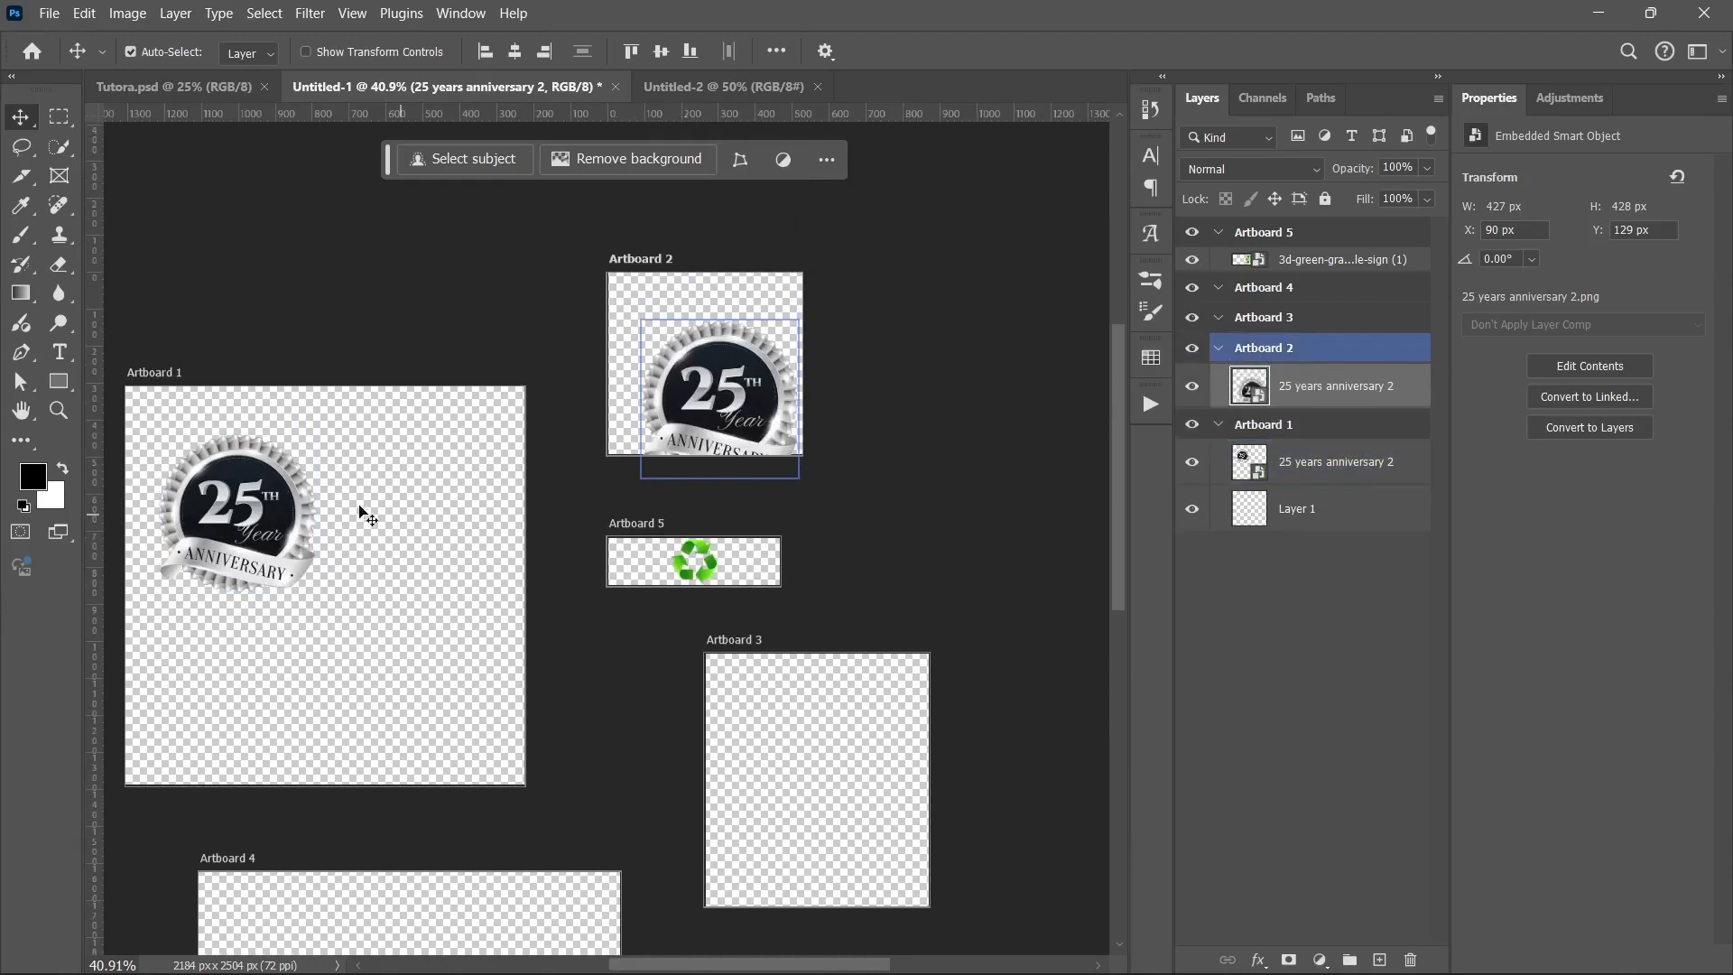
left_click(282, 508)
left_click(817, 352)
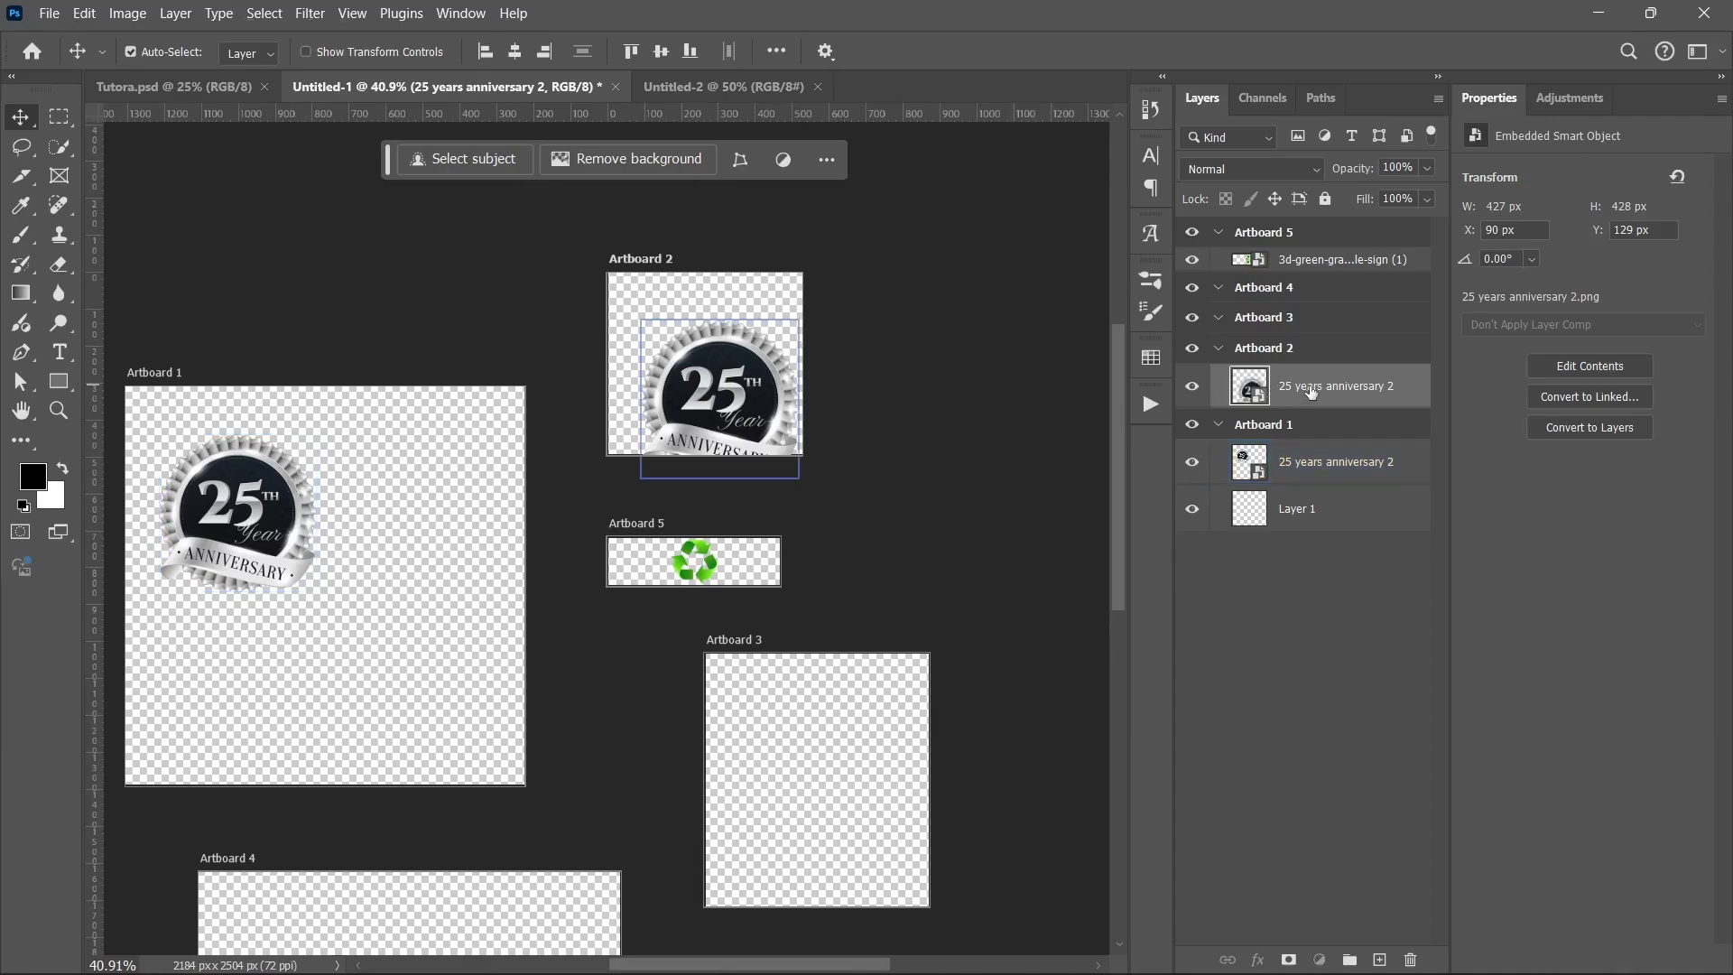
Step: Duplicate the 25 years anniversary 2 layer from Artboard 2 into Artboard 3
left_click_drag(1311, 391, 1288, 336)
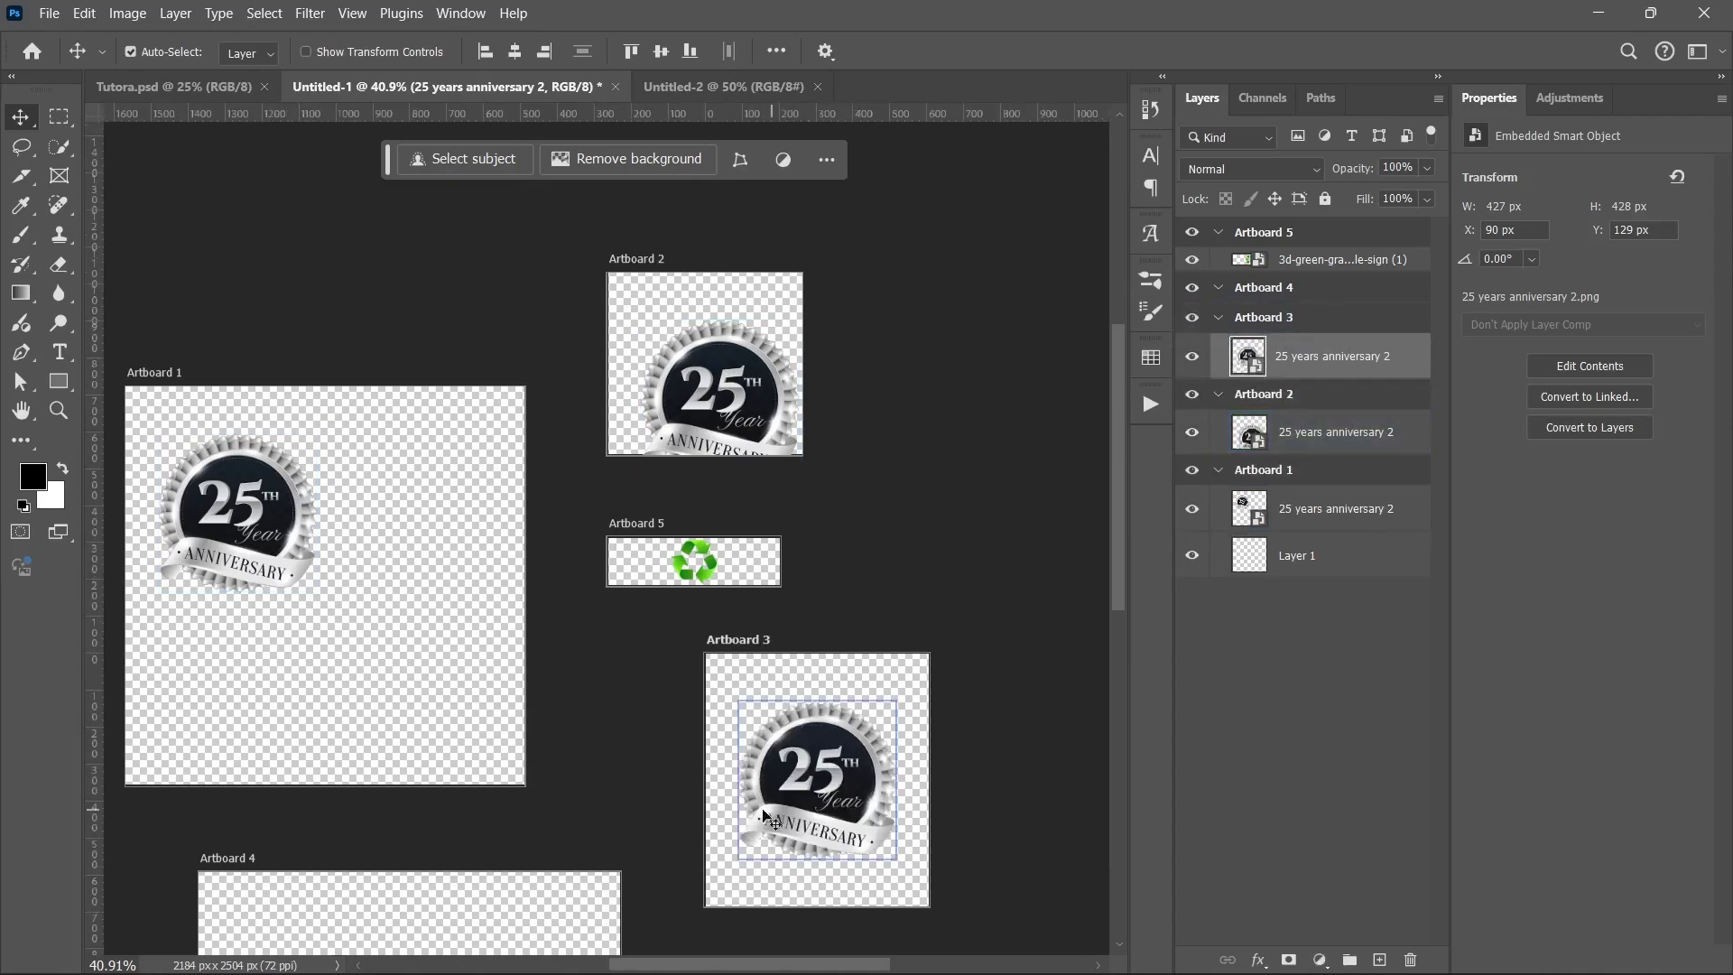
scroll(688, 638, "down", 3)
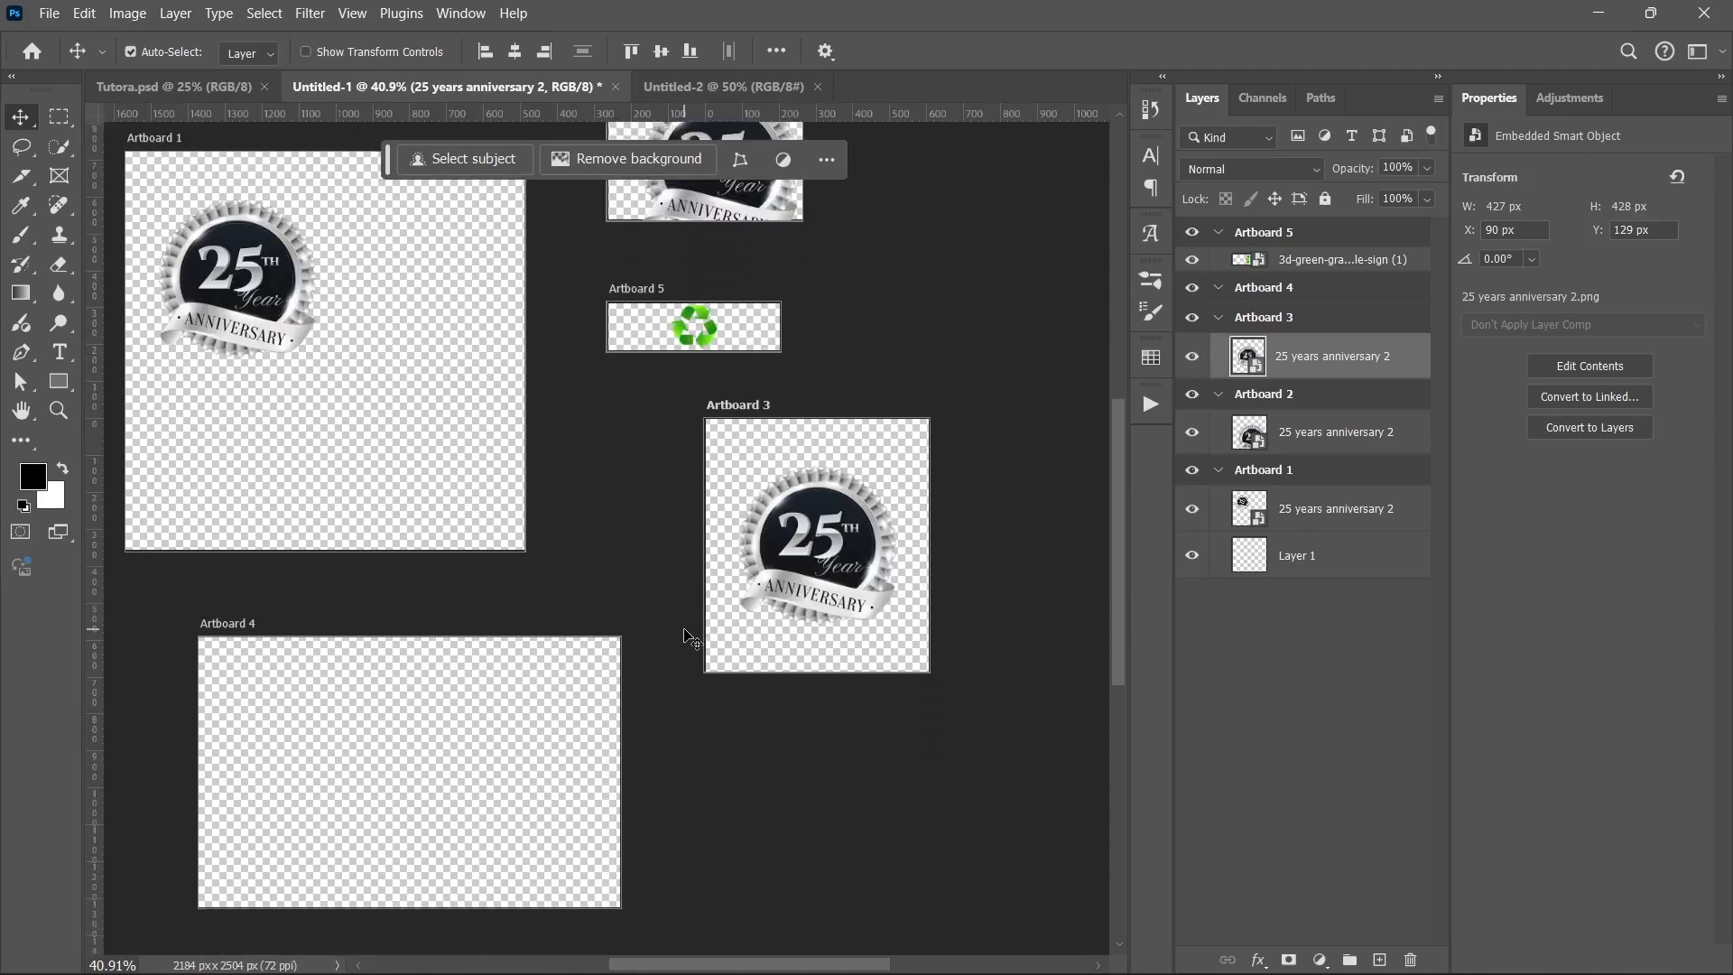
scroll(695, 637, "up", 1)
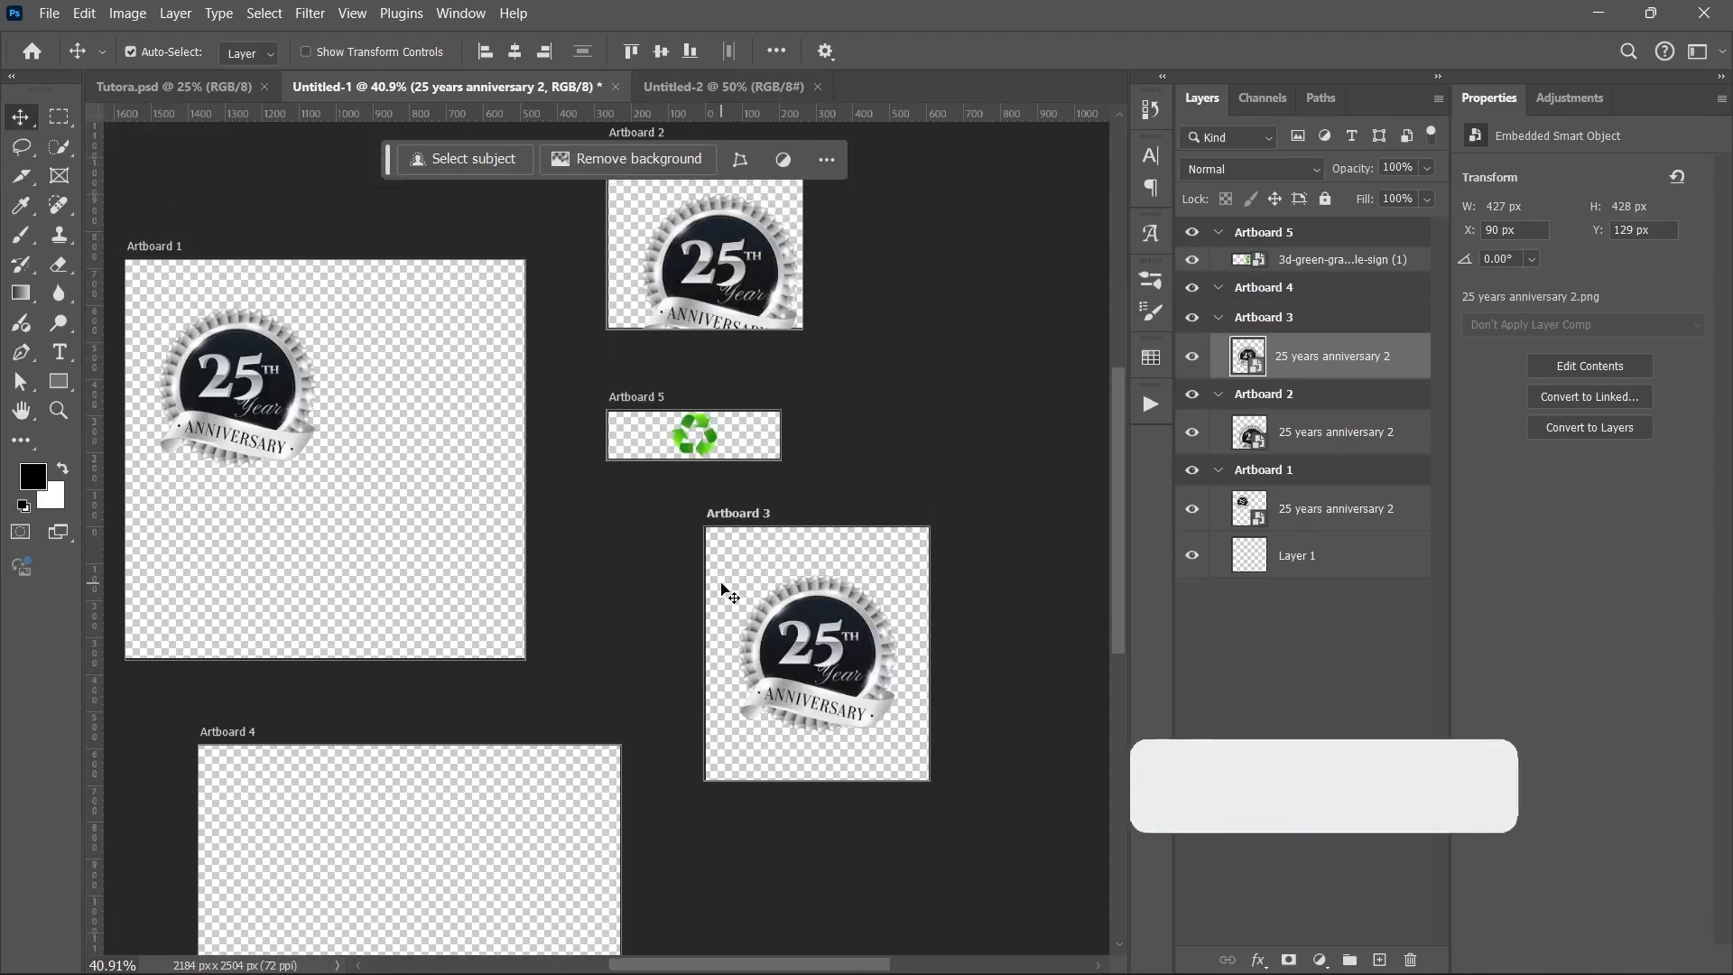
scroll(713, 586, "down", 4)
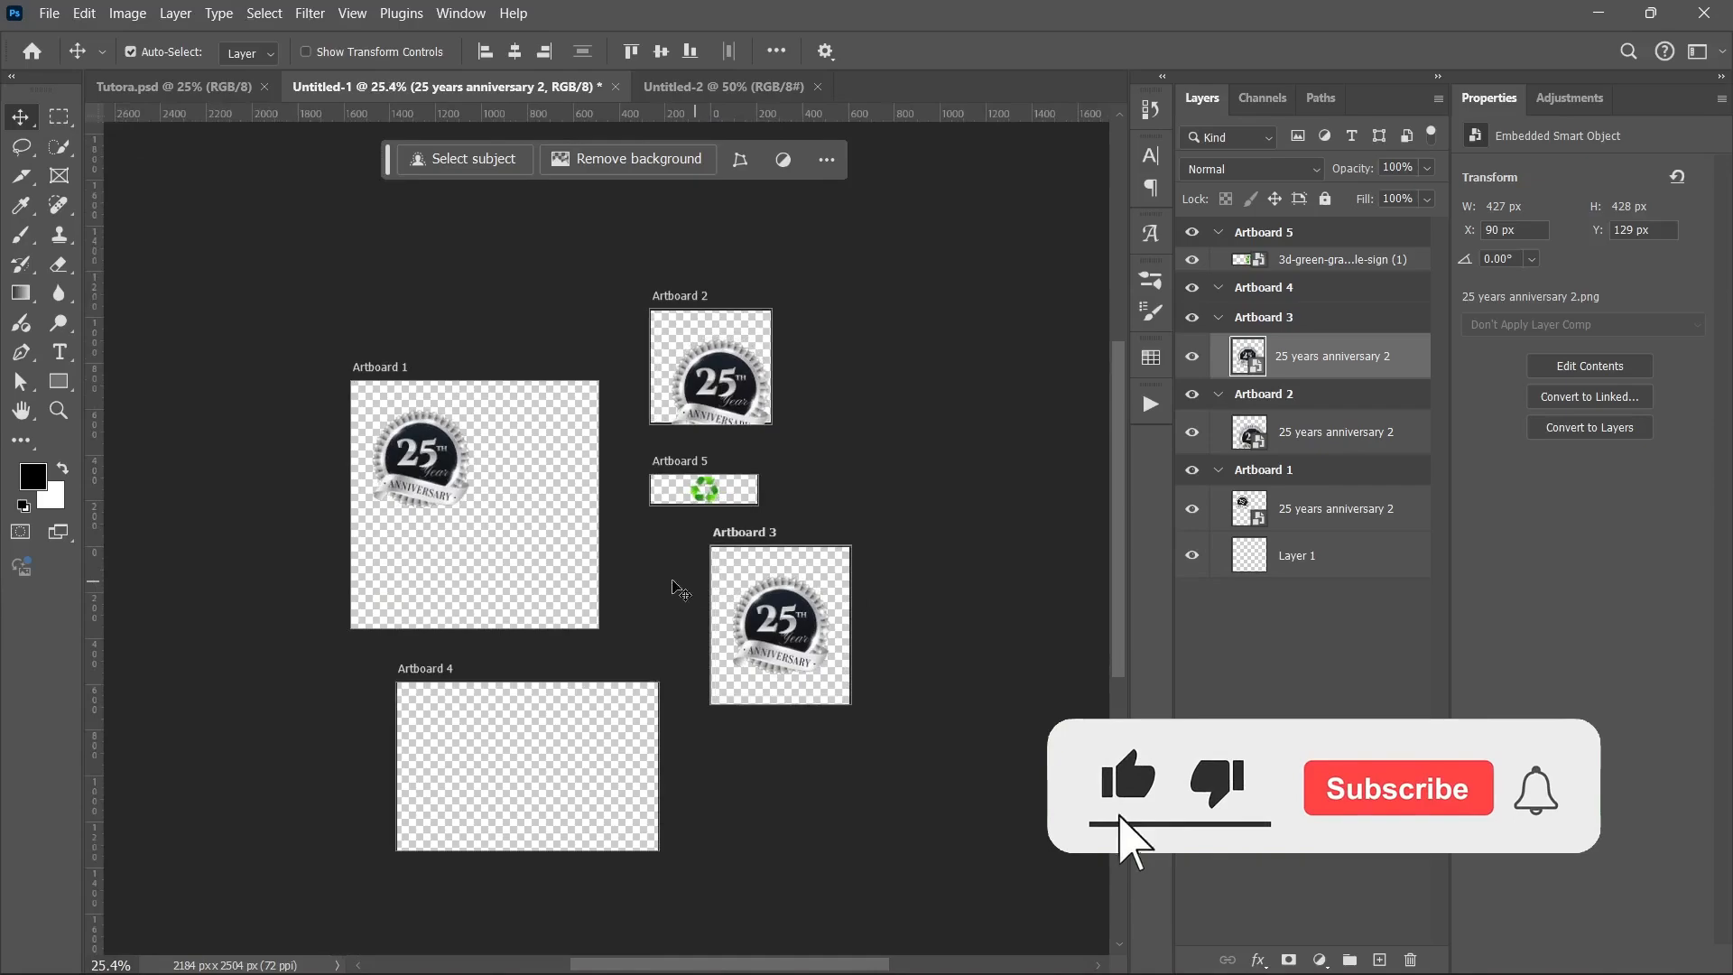
Step: Examine the multi-artboard layout in Tutora.psd and compare it with the Untitled-2 document without artboards
left_click(172, 87)
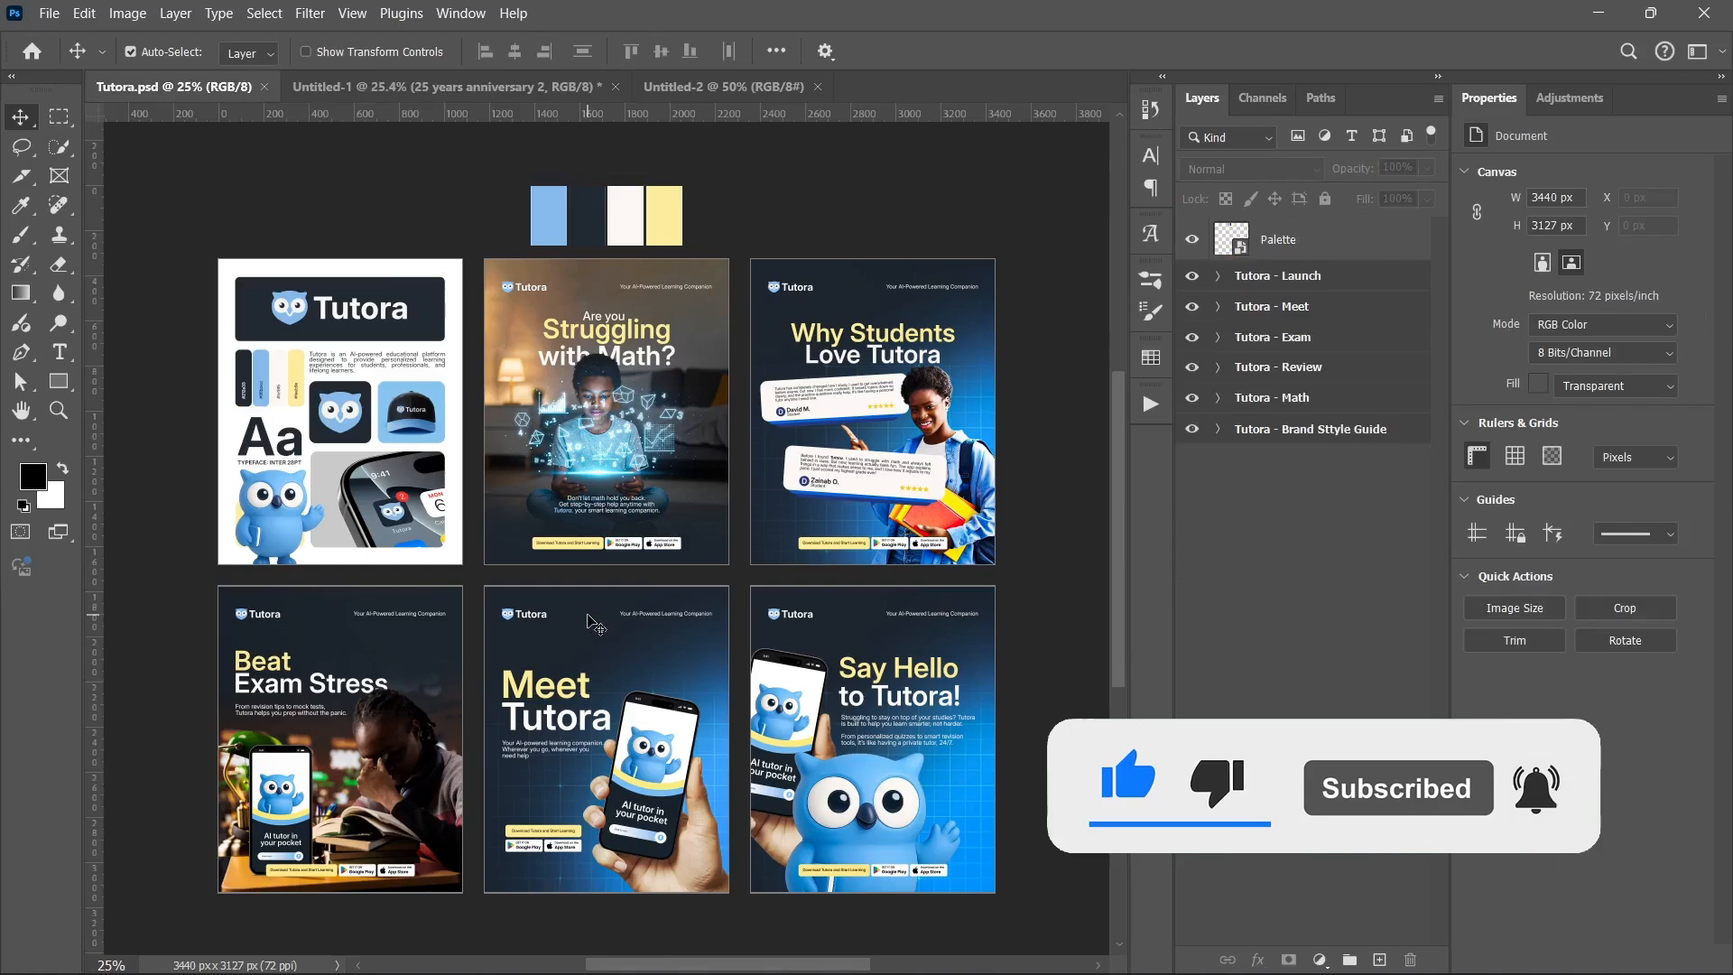
scroll(594, 623, "down", 1)
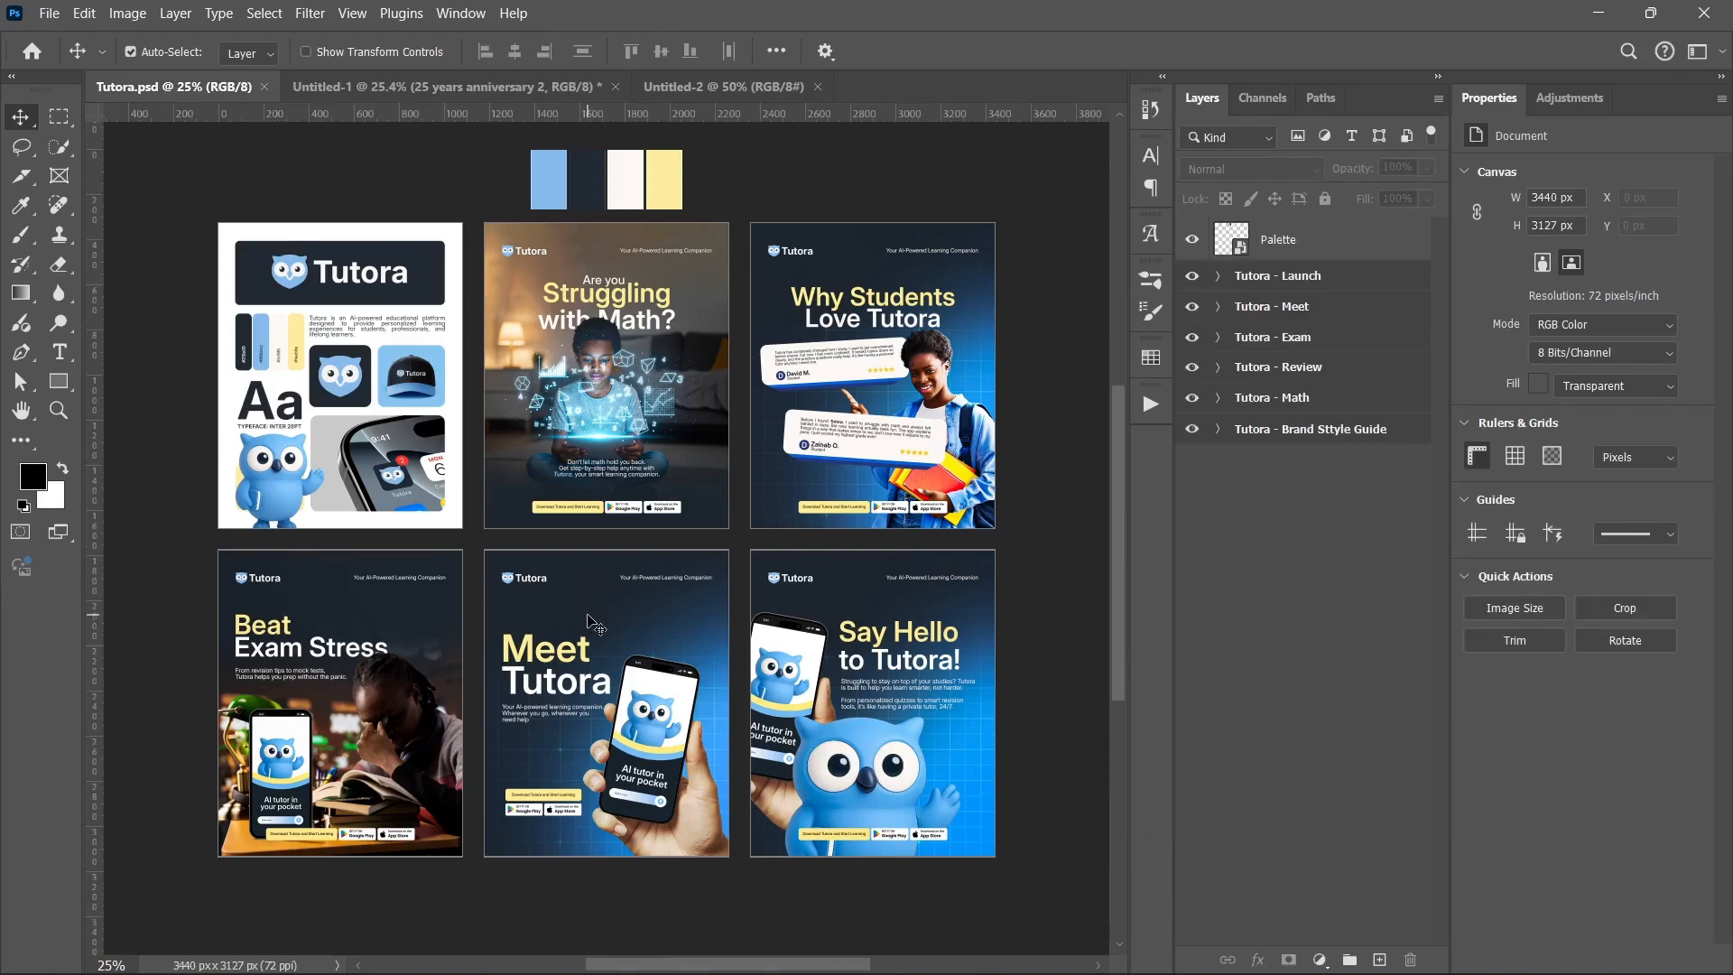
scroll(594, 623, "up", 3)
scroll(596, 613, "down", 2)
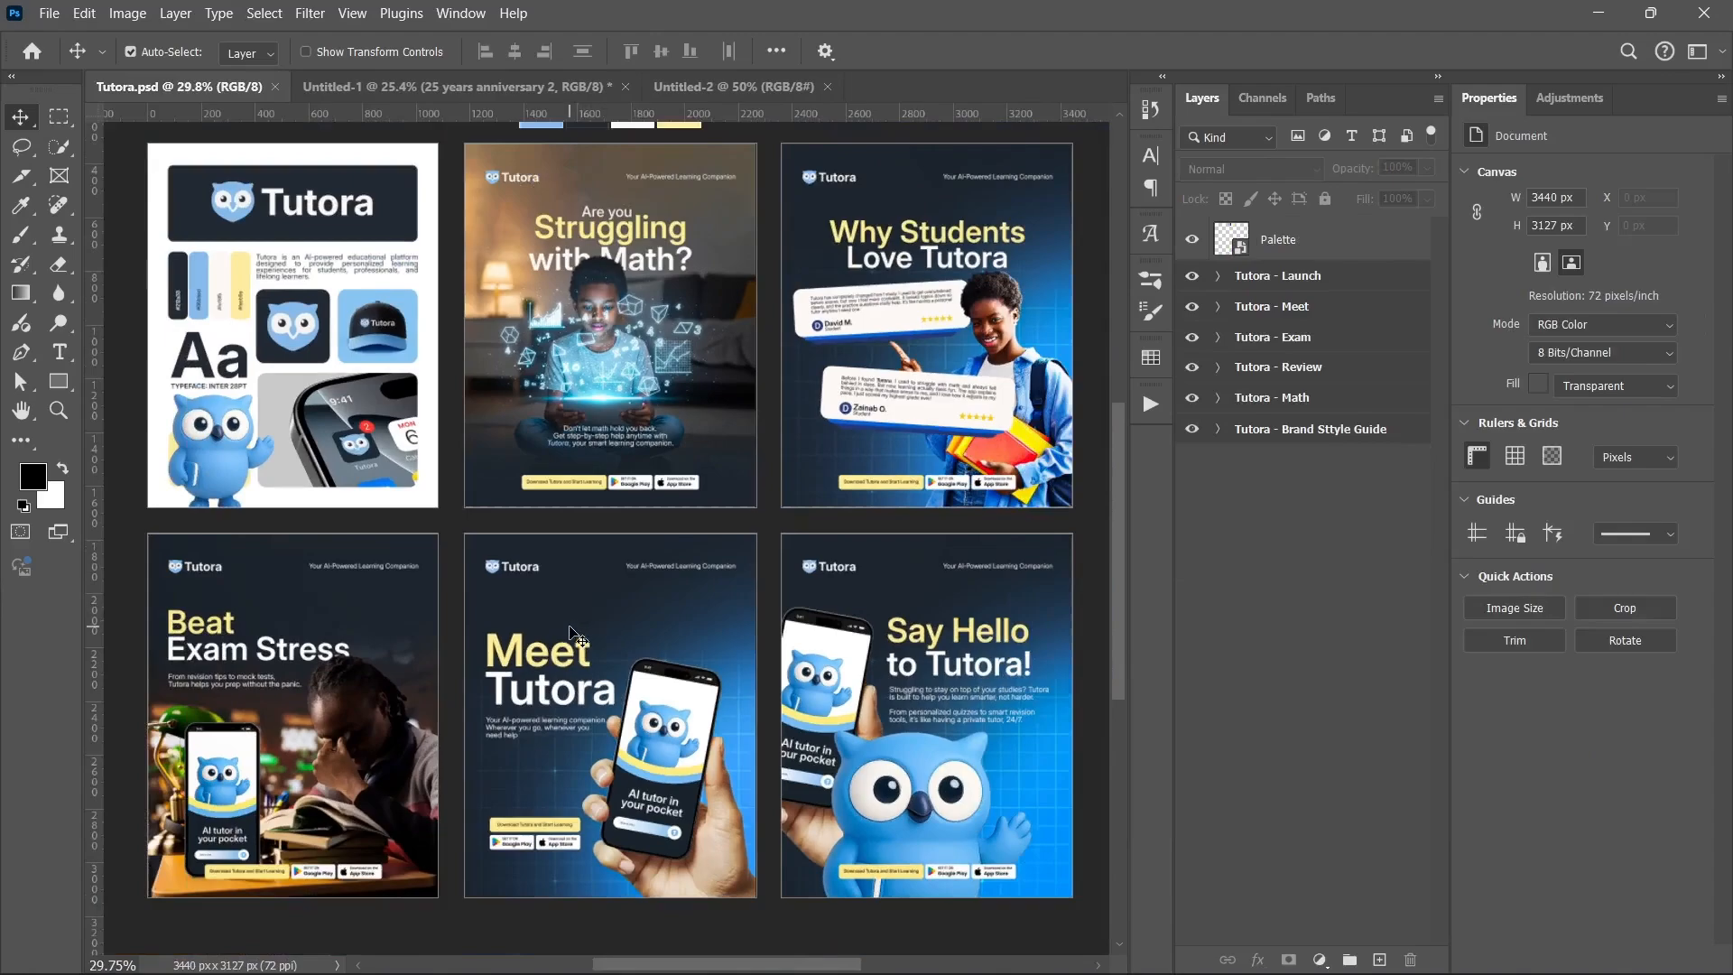
scroll(574, 637, "up", 1)
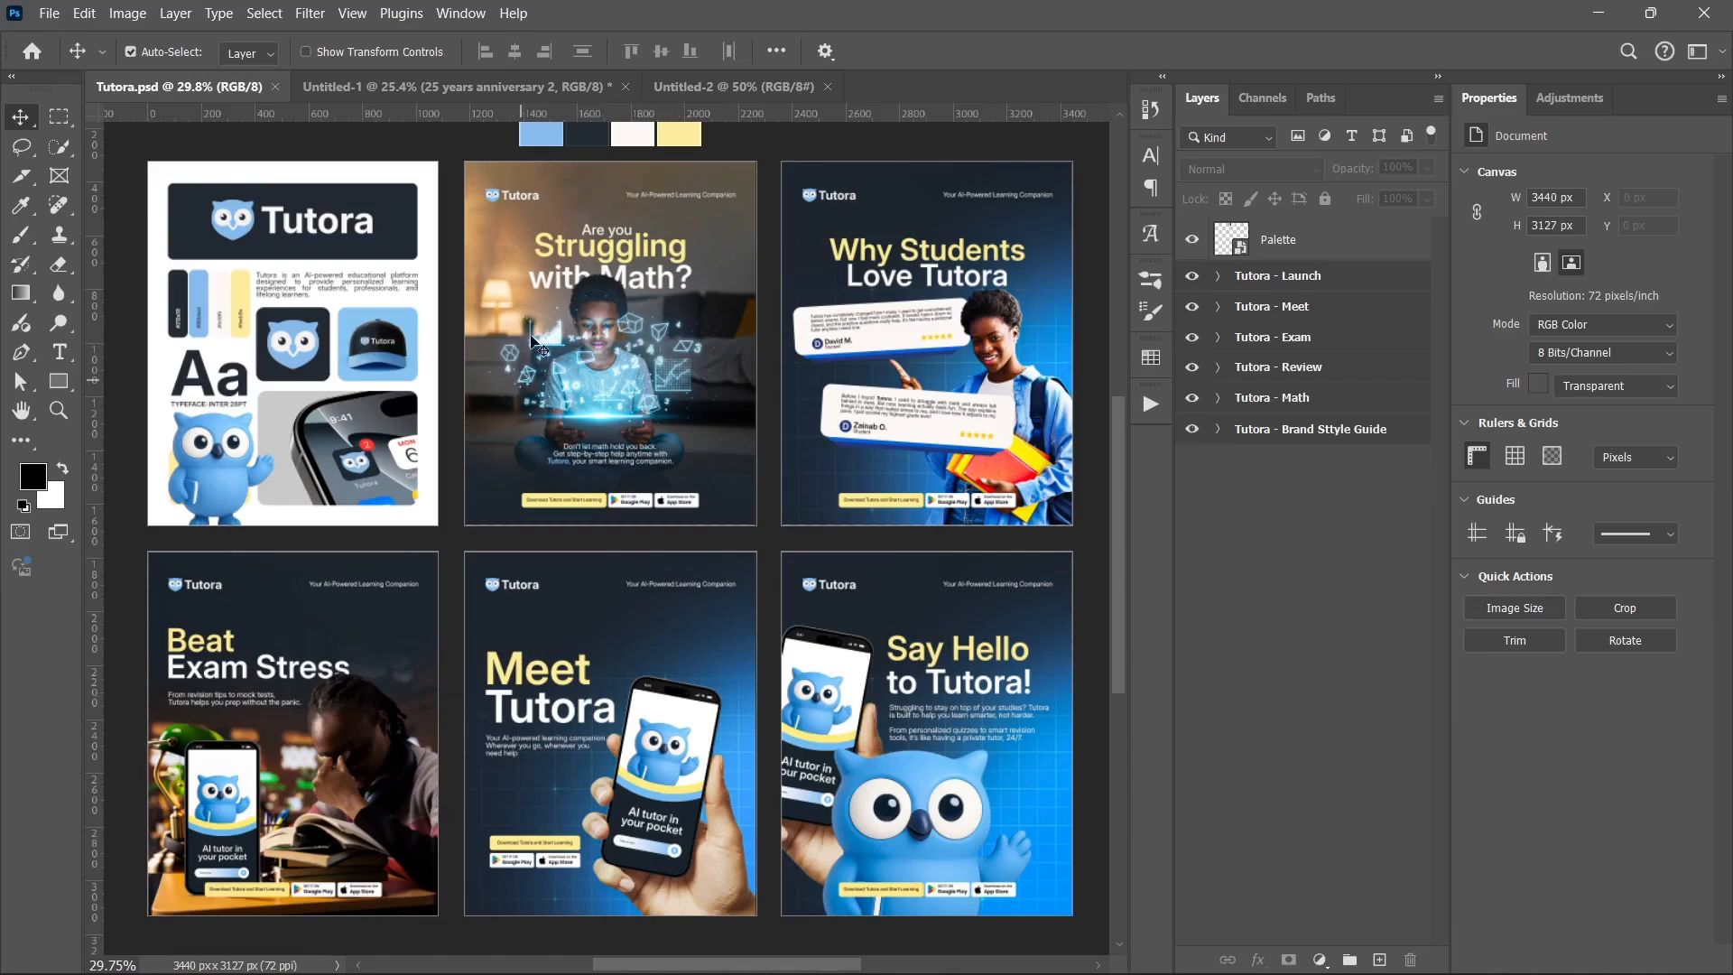
left_click(704, 84)
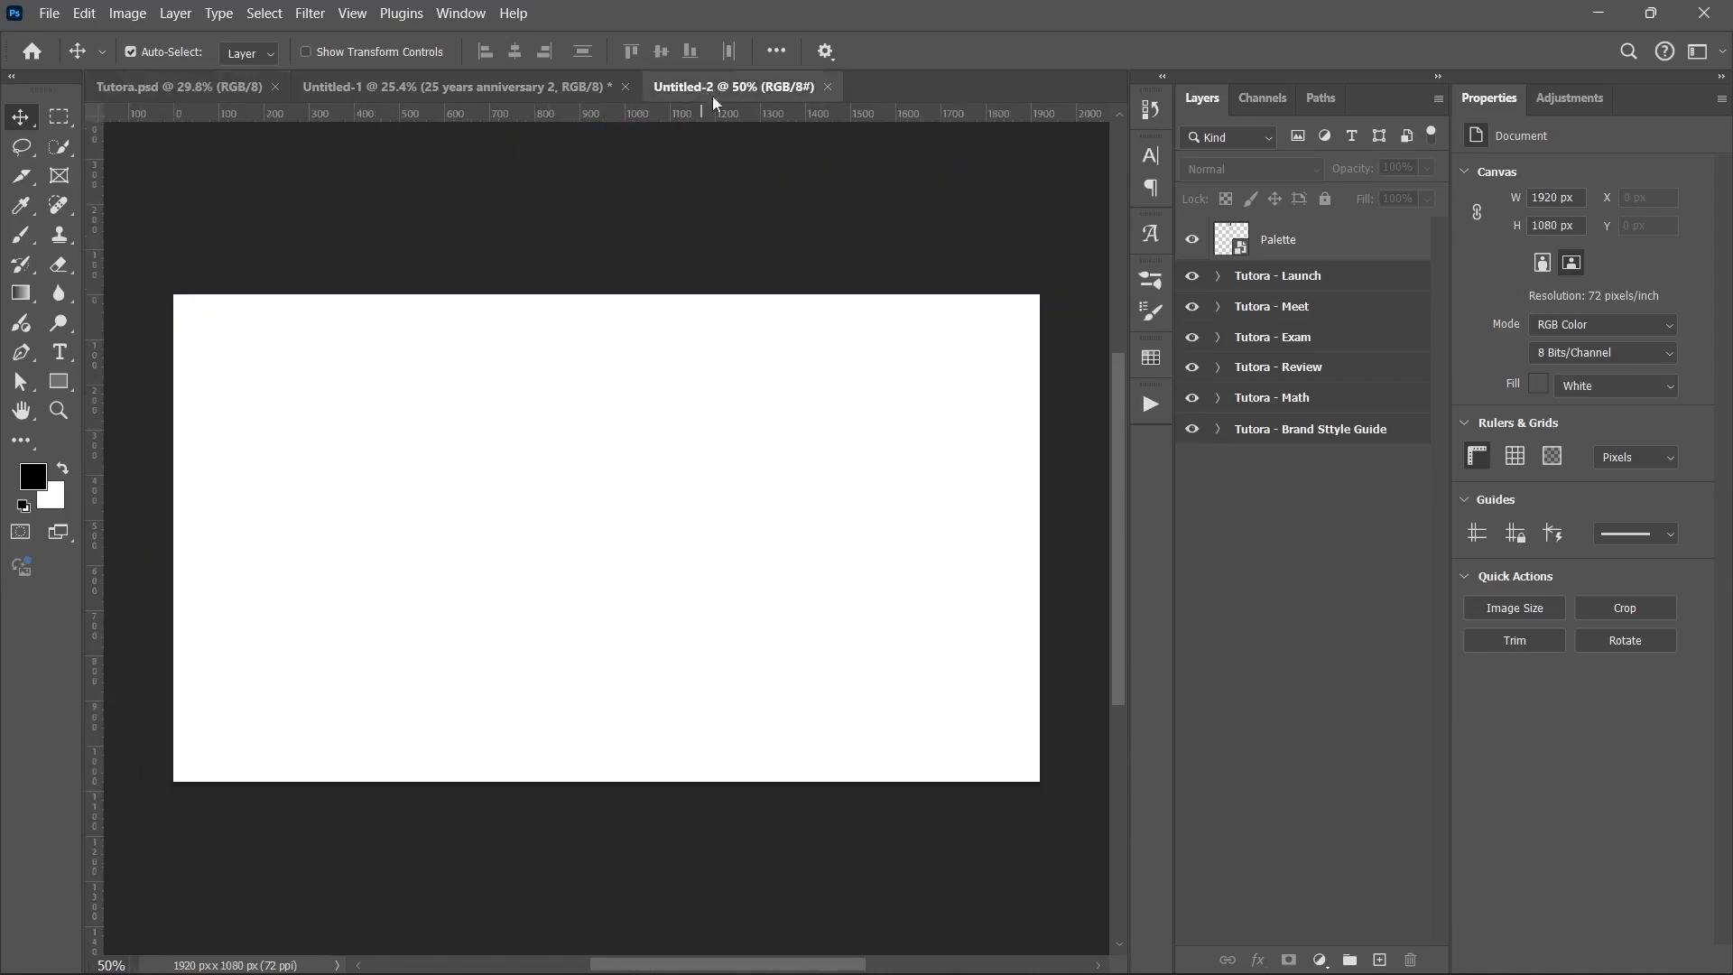
Step: Return to the Untitled-1 document and revert it to its initial New history state
left_click(456, 86)
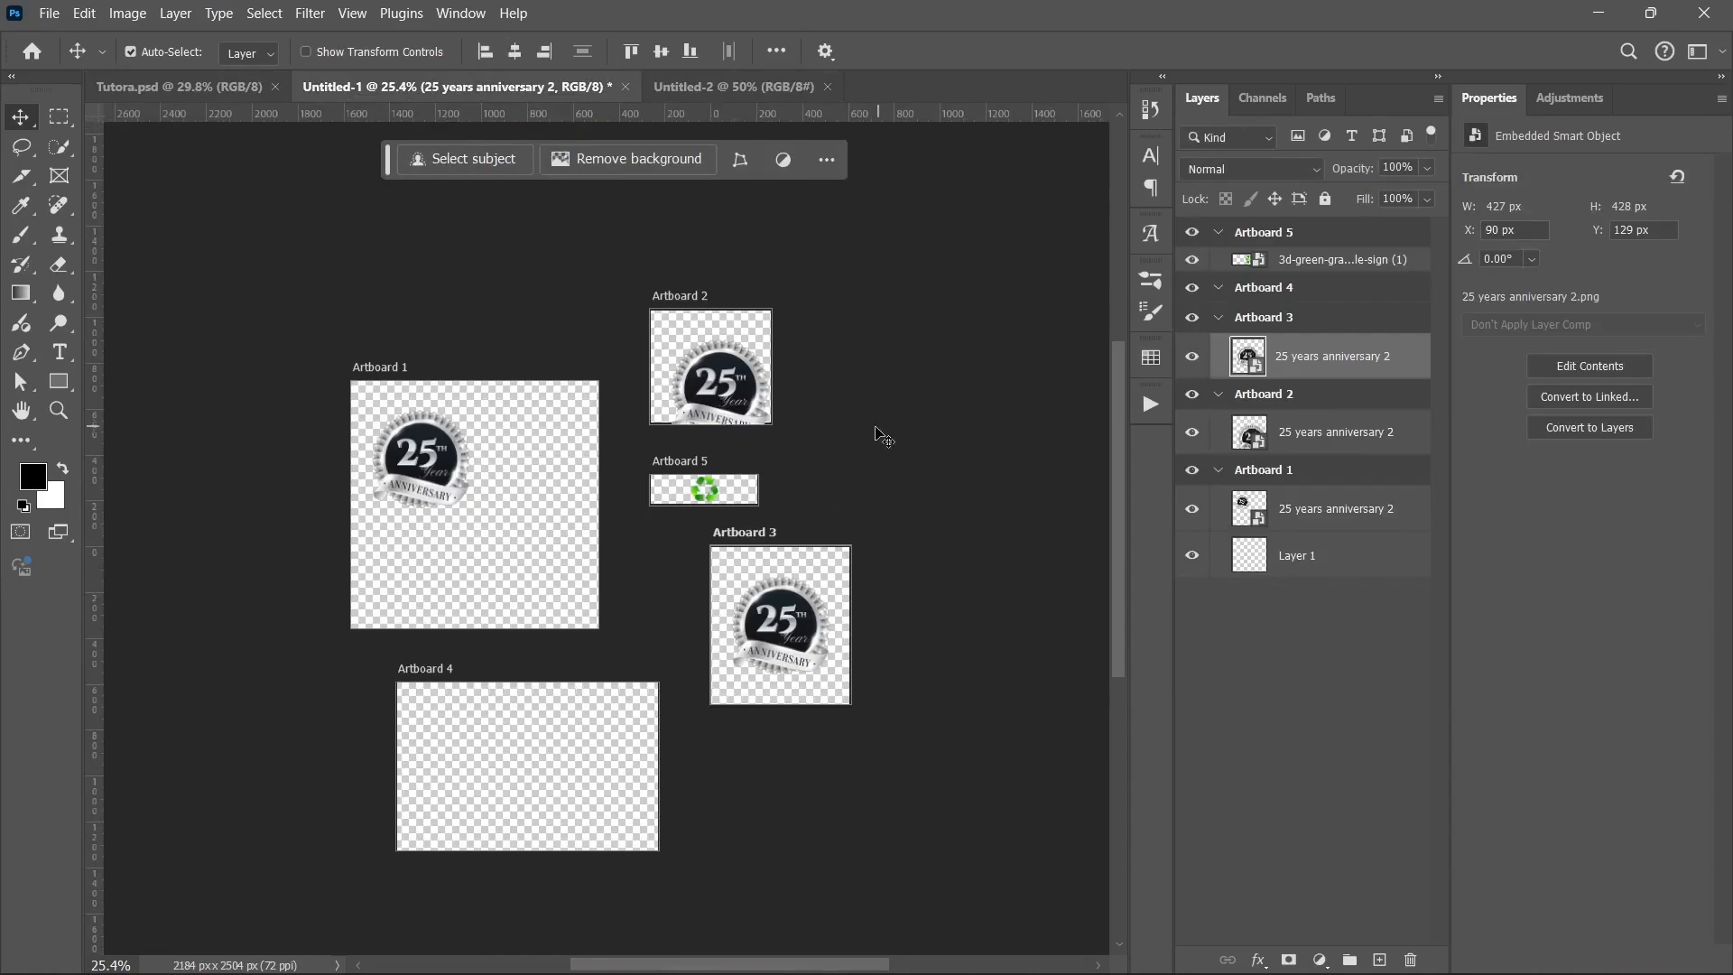
left_click(1150, 110)
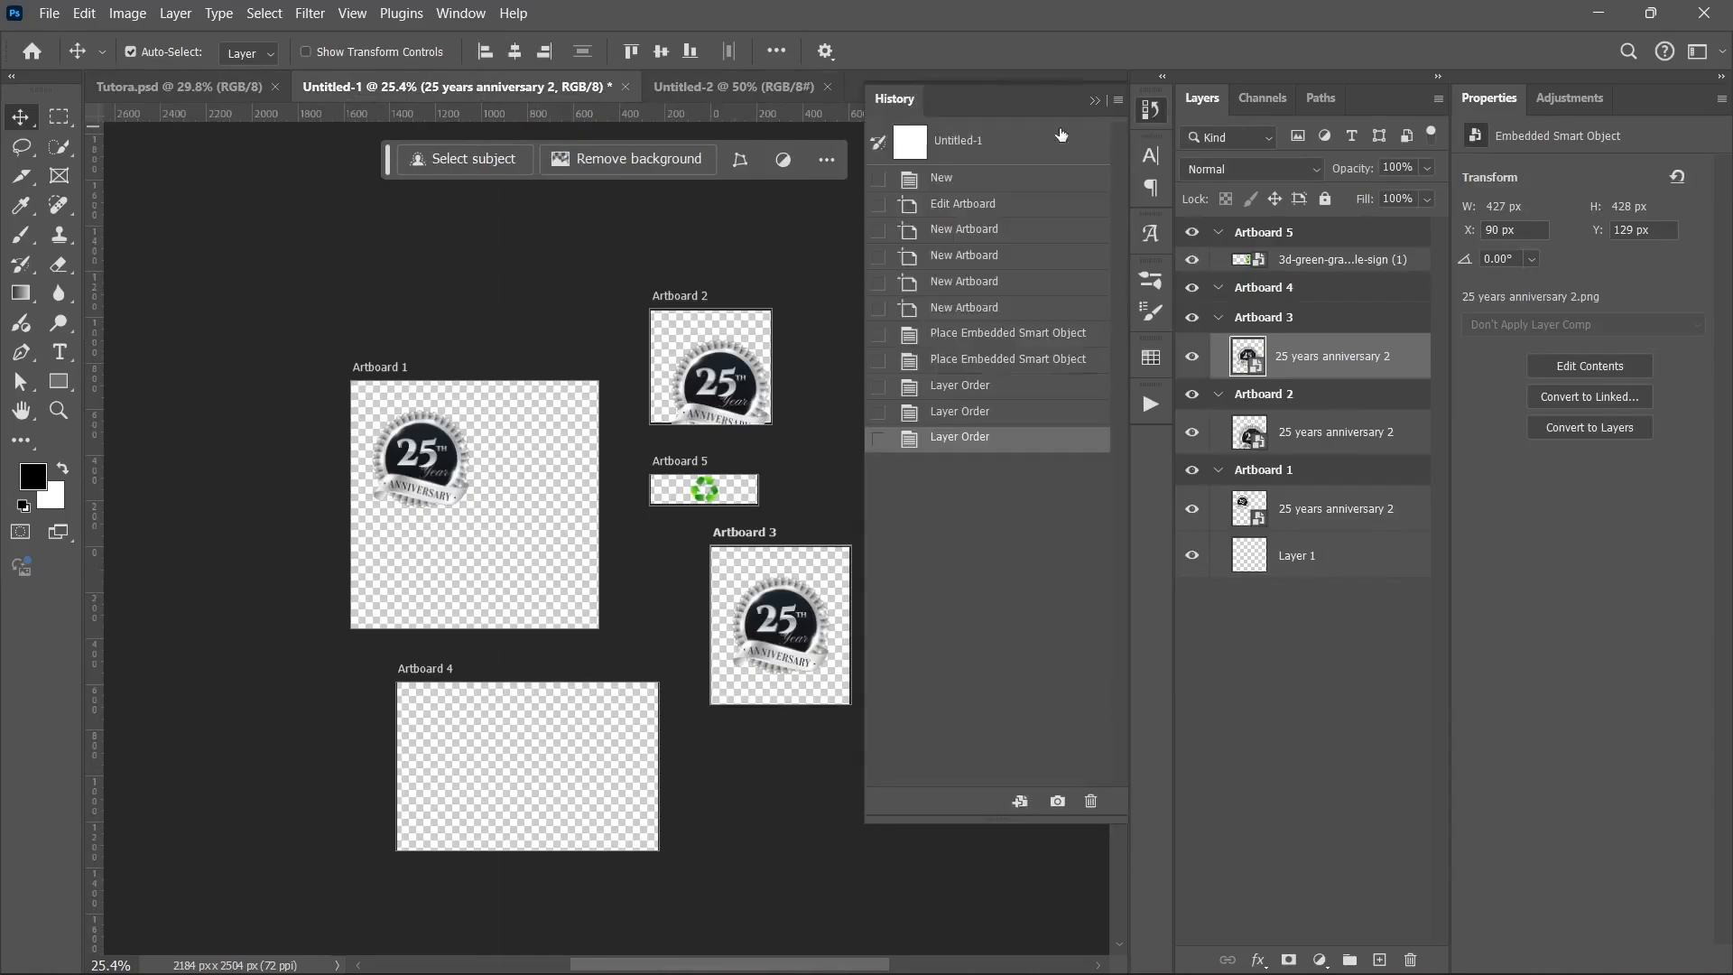
left_click(982, 180)
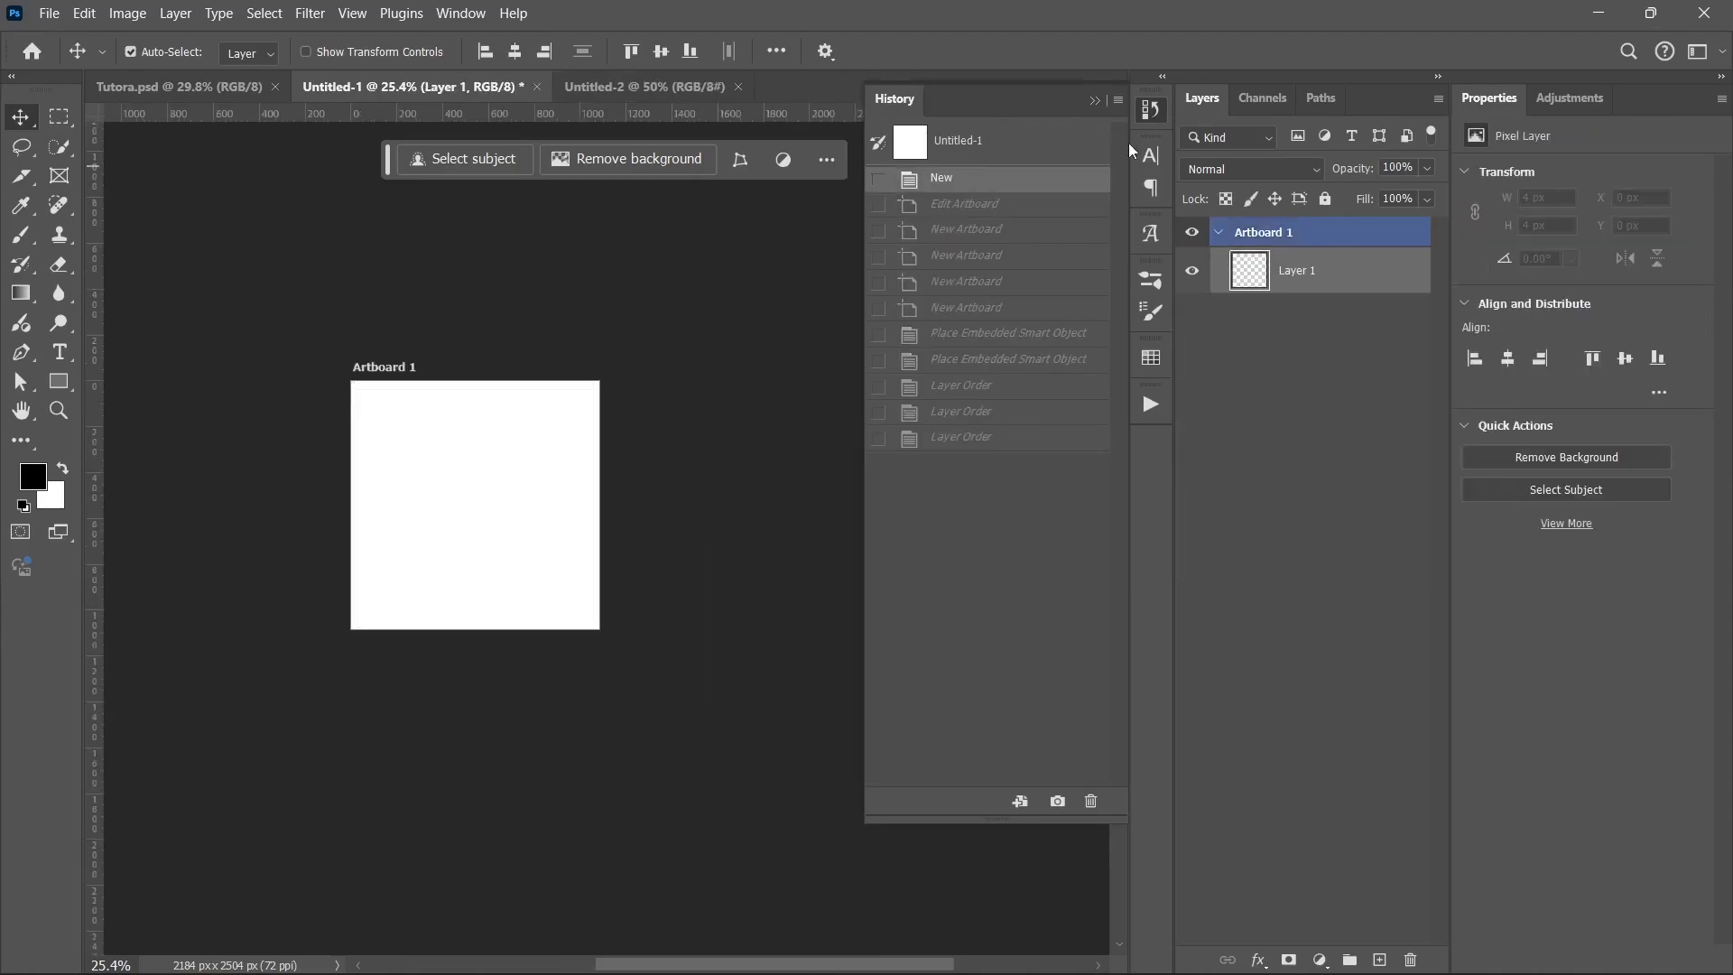
left_click(1098, 109)
Step: Add a matching white 1080 x 1080 px artboard to the right of Artboard 1, and reselect Artboard 1
left_click(1264, 232)
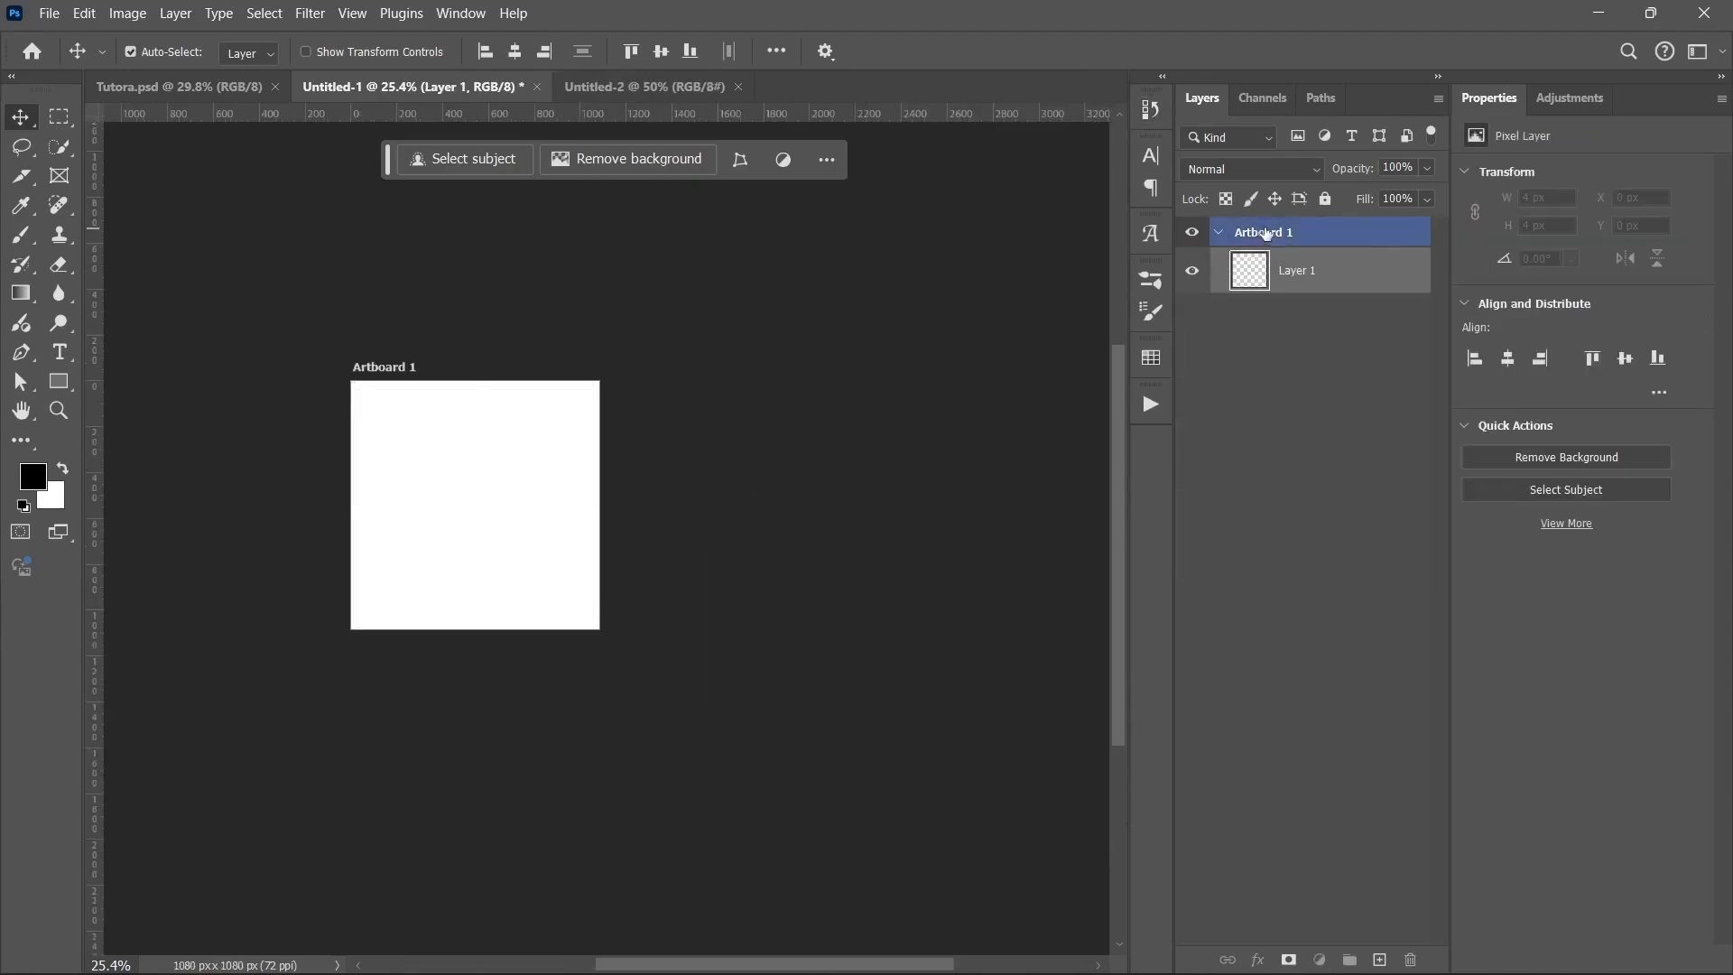
key("shift+v")
left_click(652, 504)
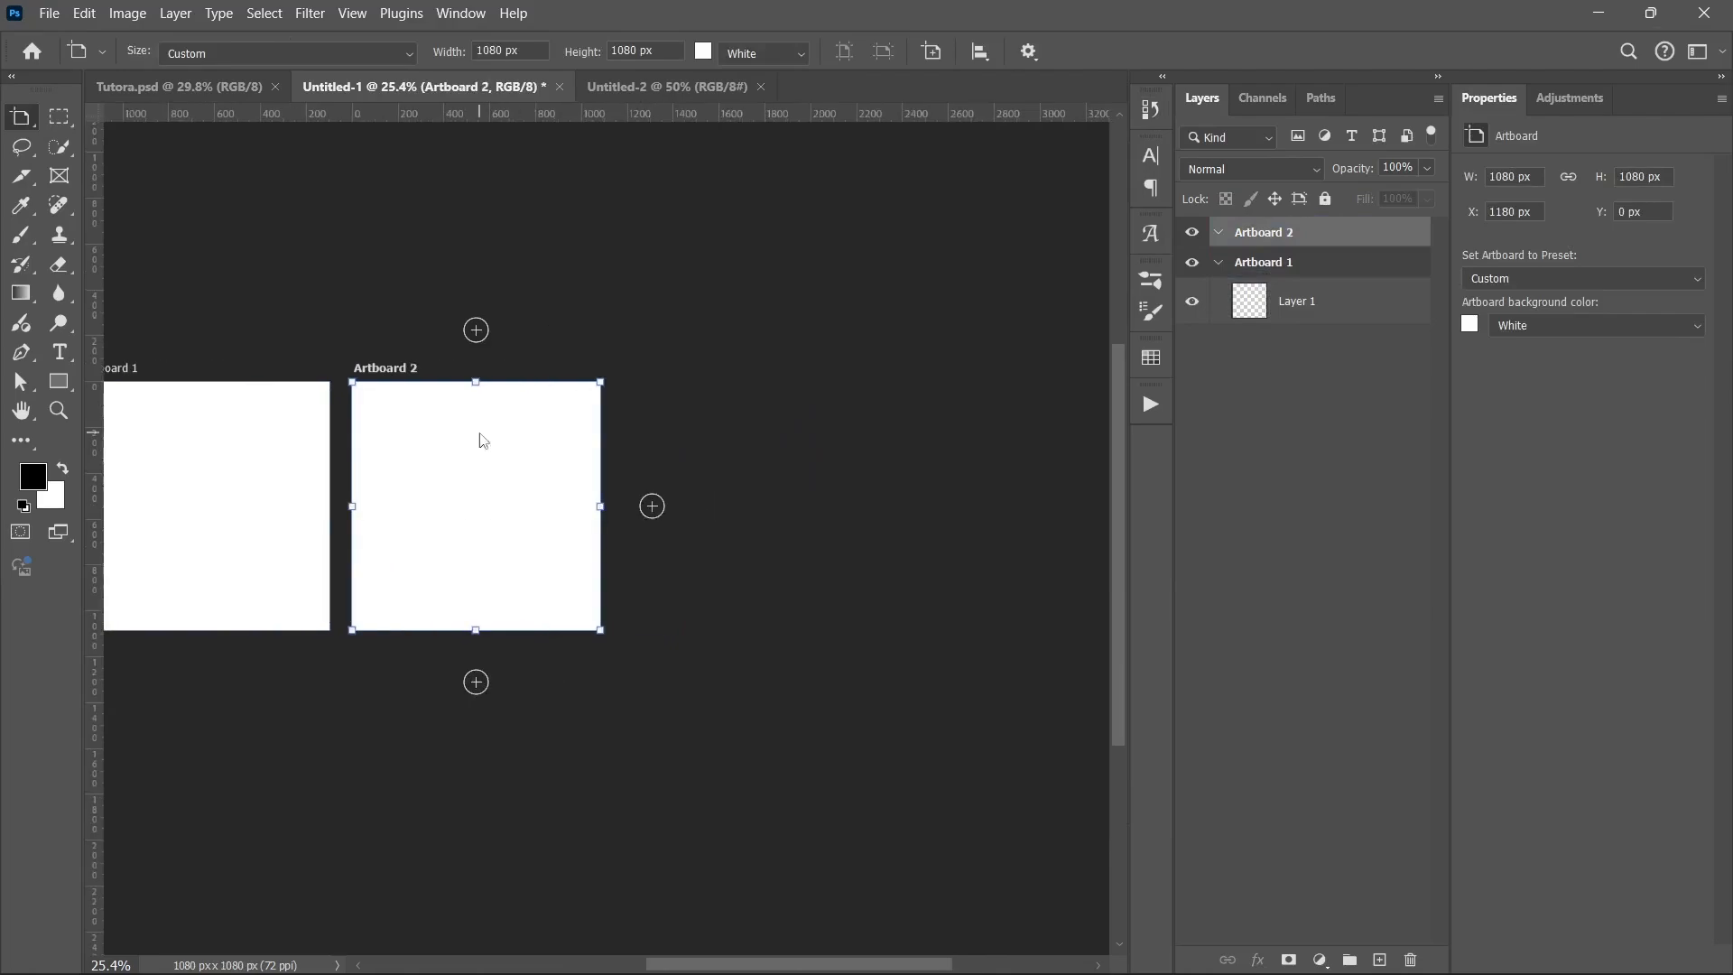
left_click_drag(314, 460, 489, 458)
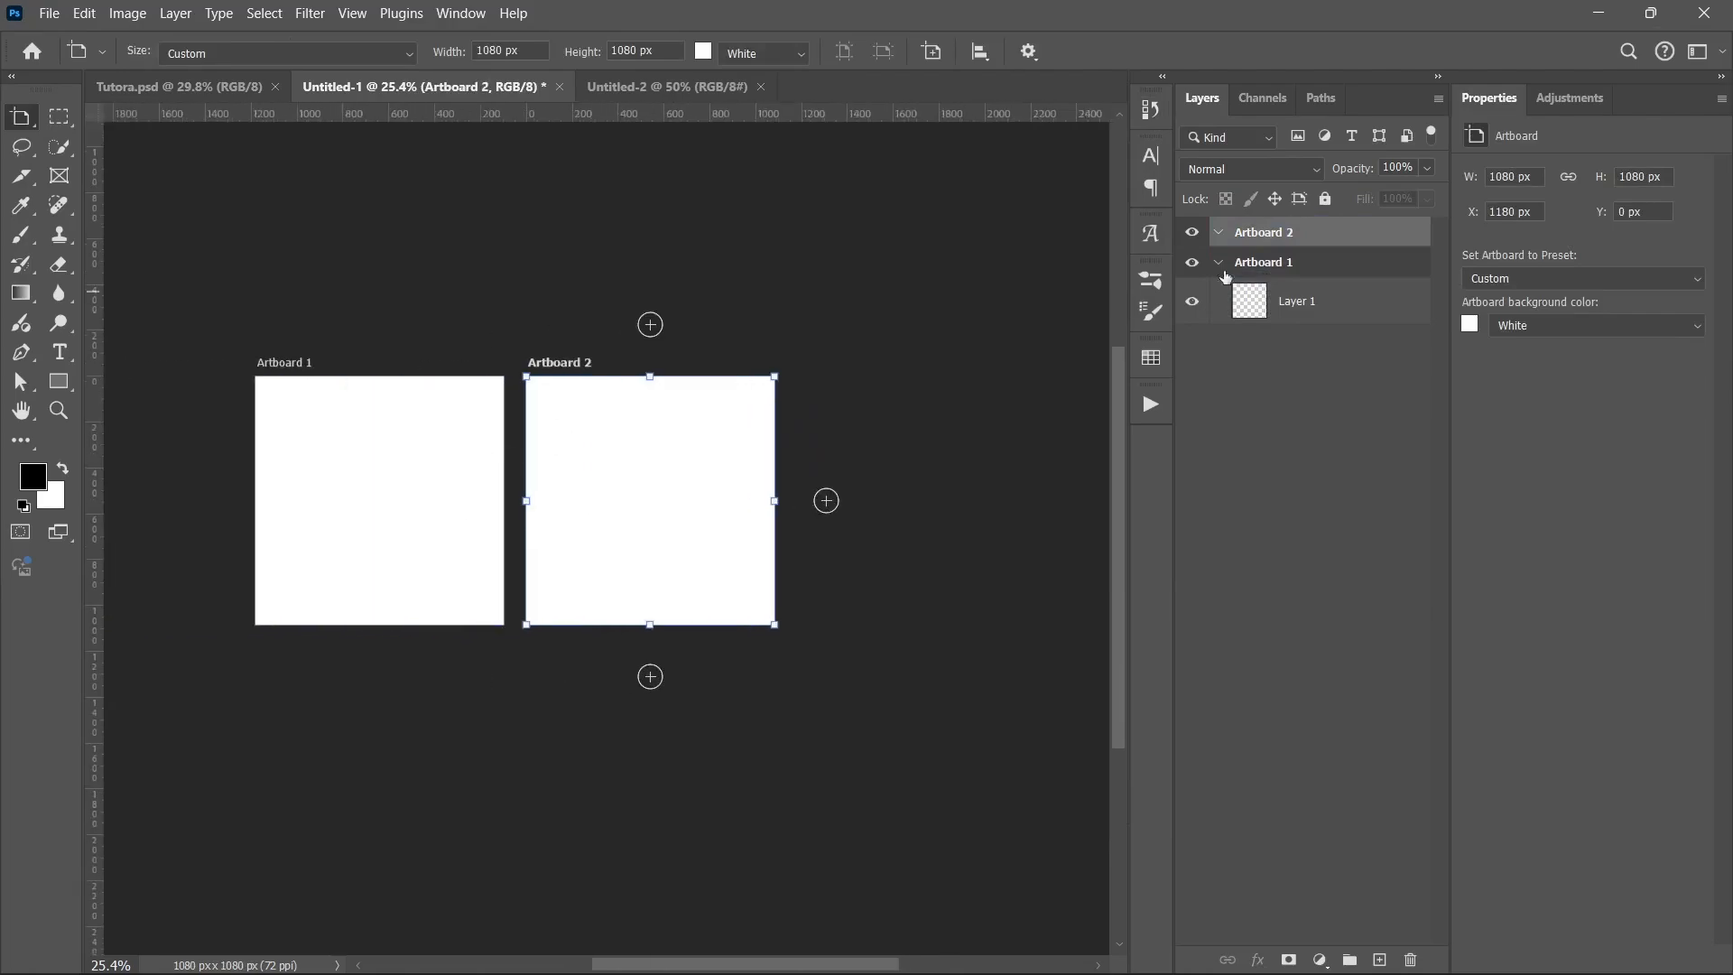
left_click(1288, 263)
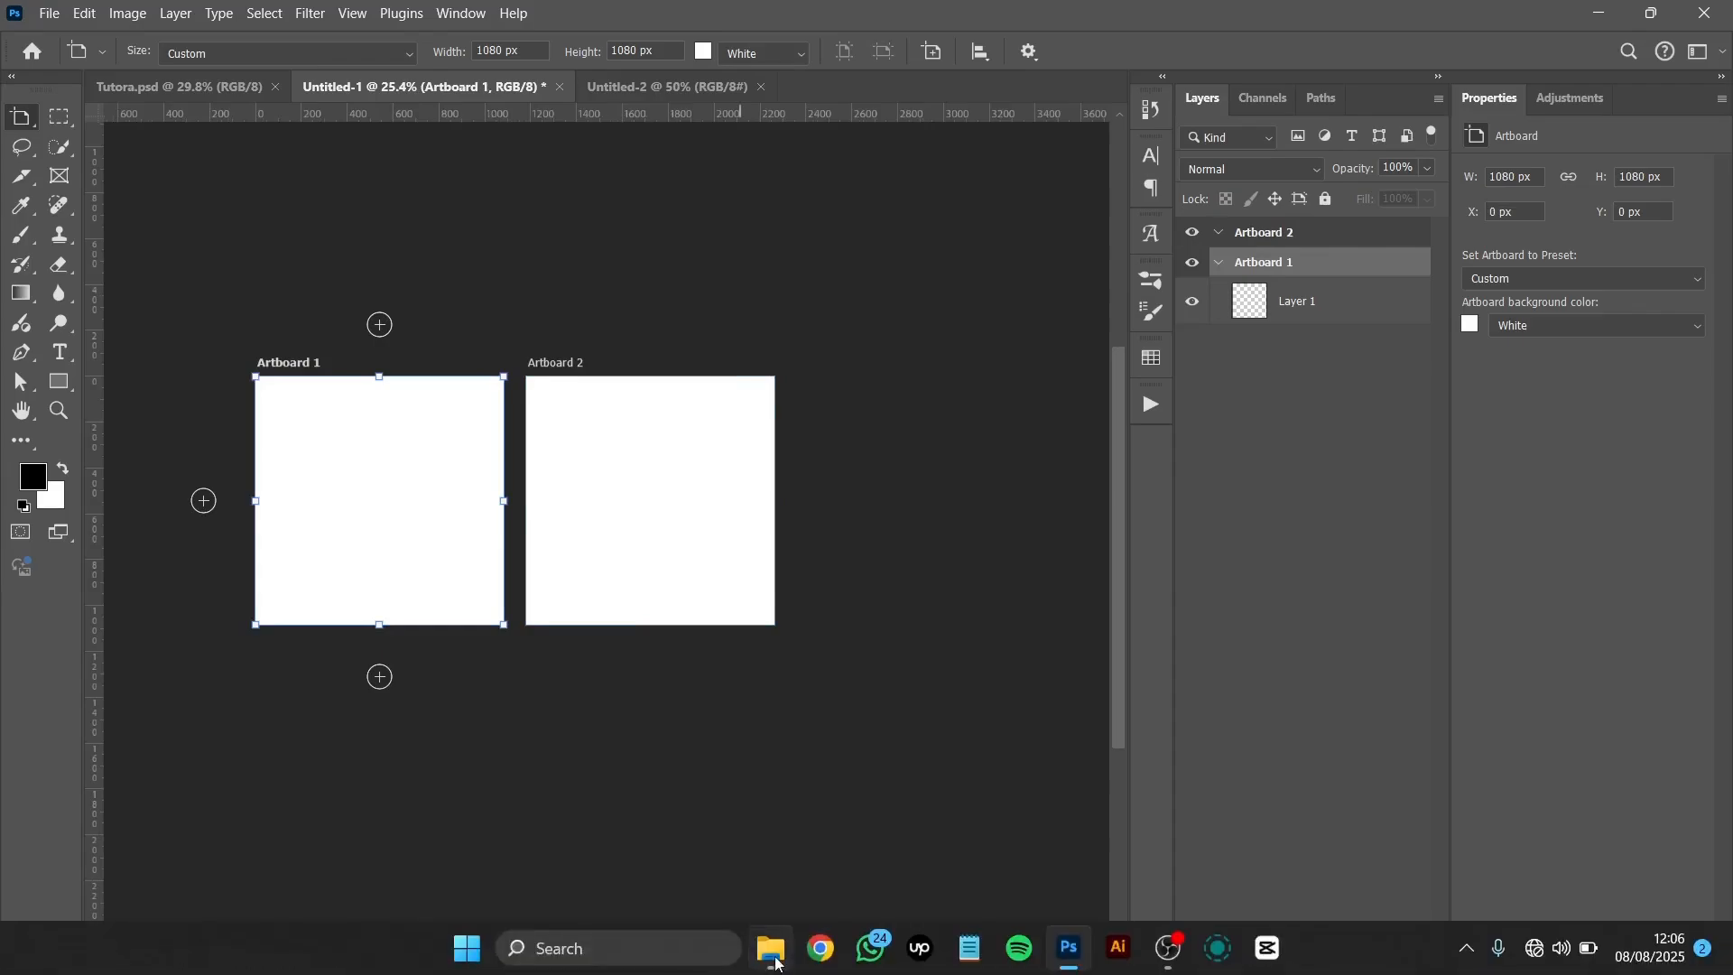
Step: Place the bottle image 40 from the PNGs folder into Artboard 1
left_click(774, 949)
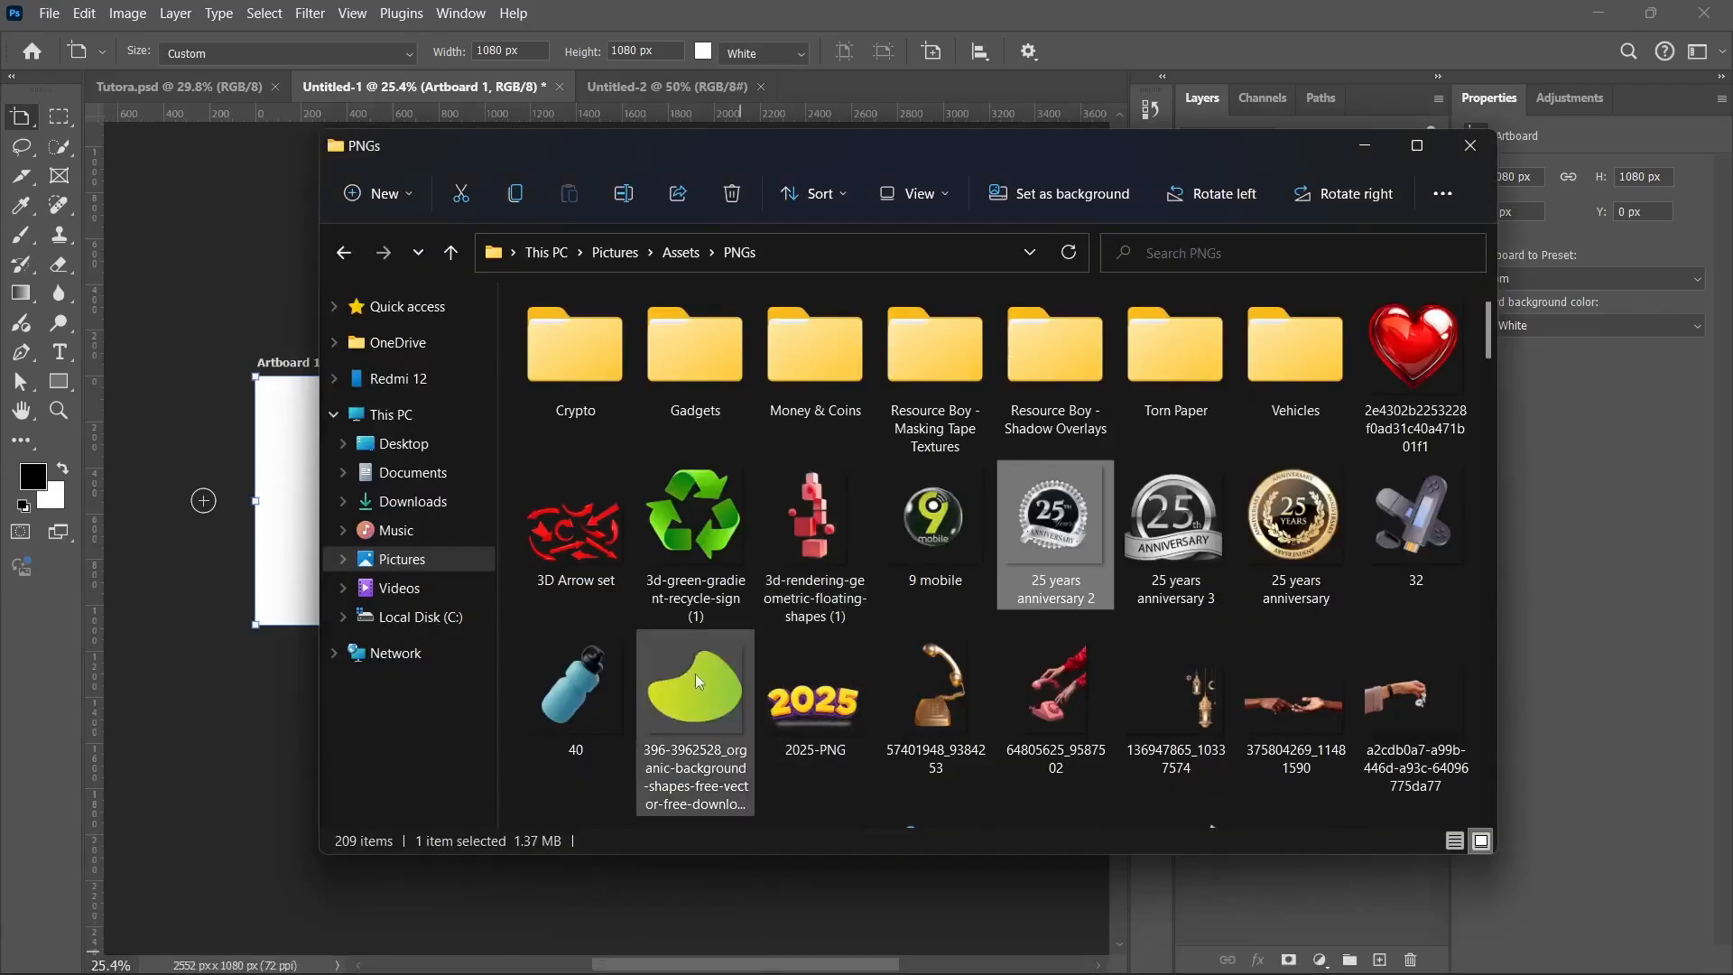
left_click(579, 684)
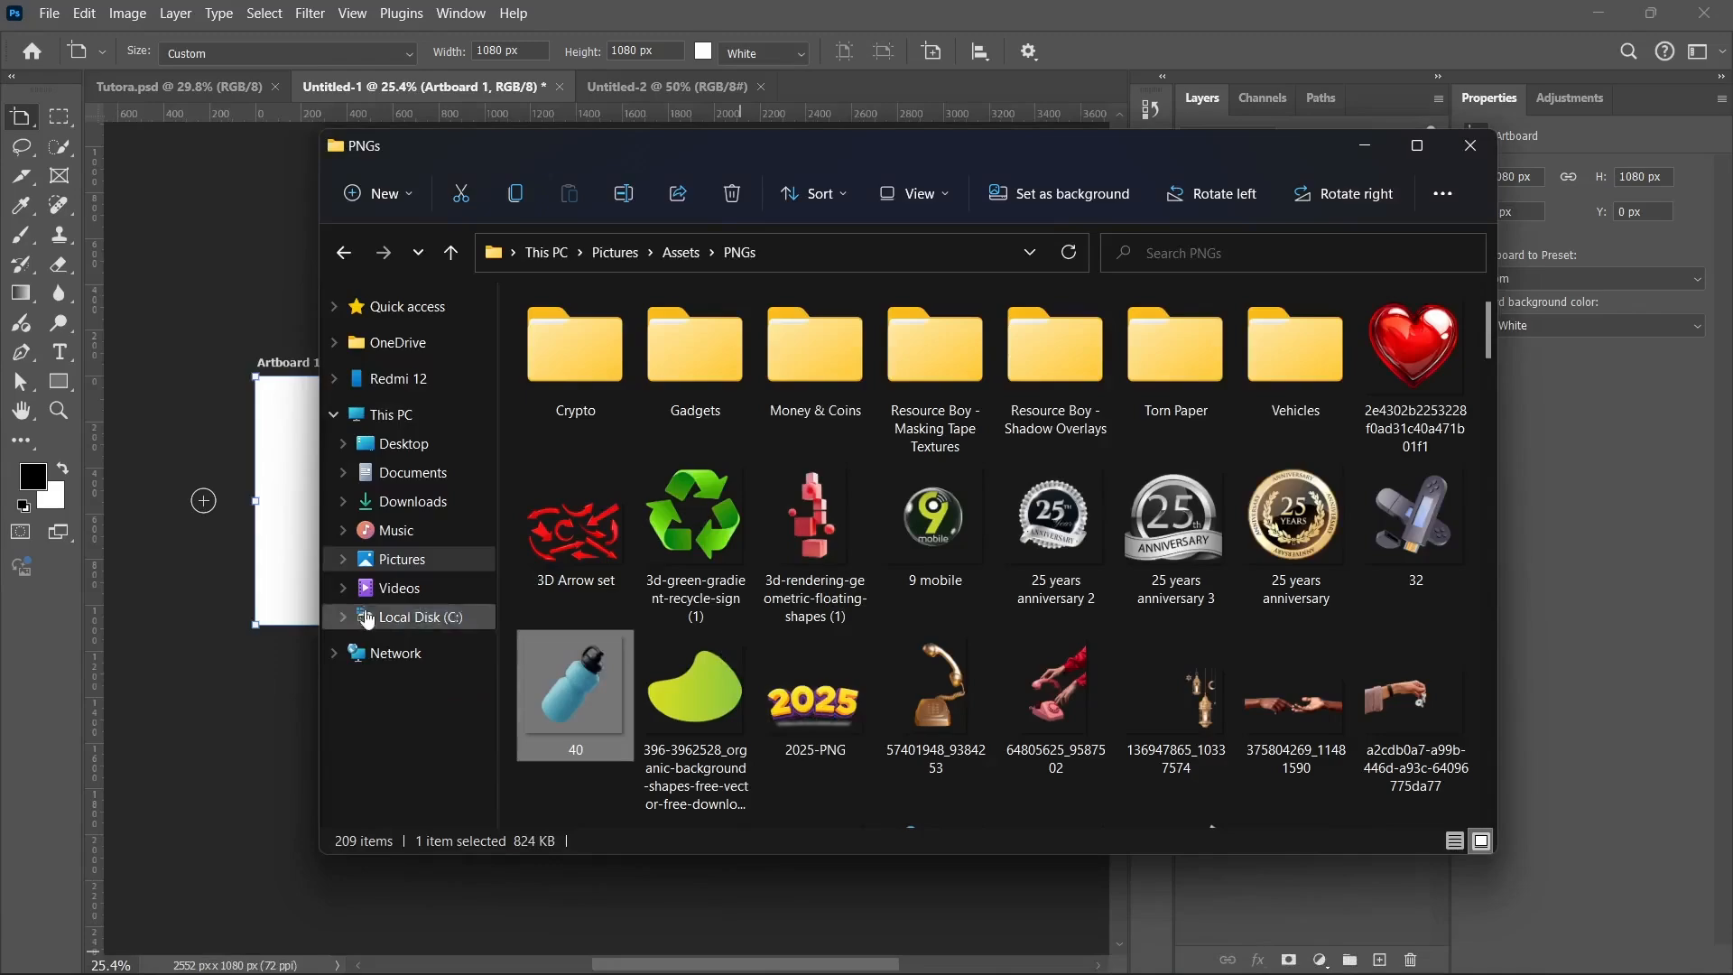
left_click(342, 588)
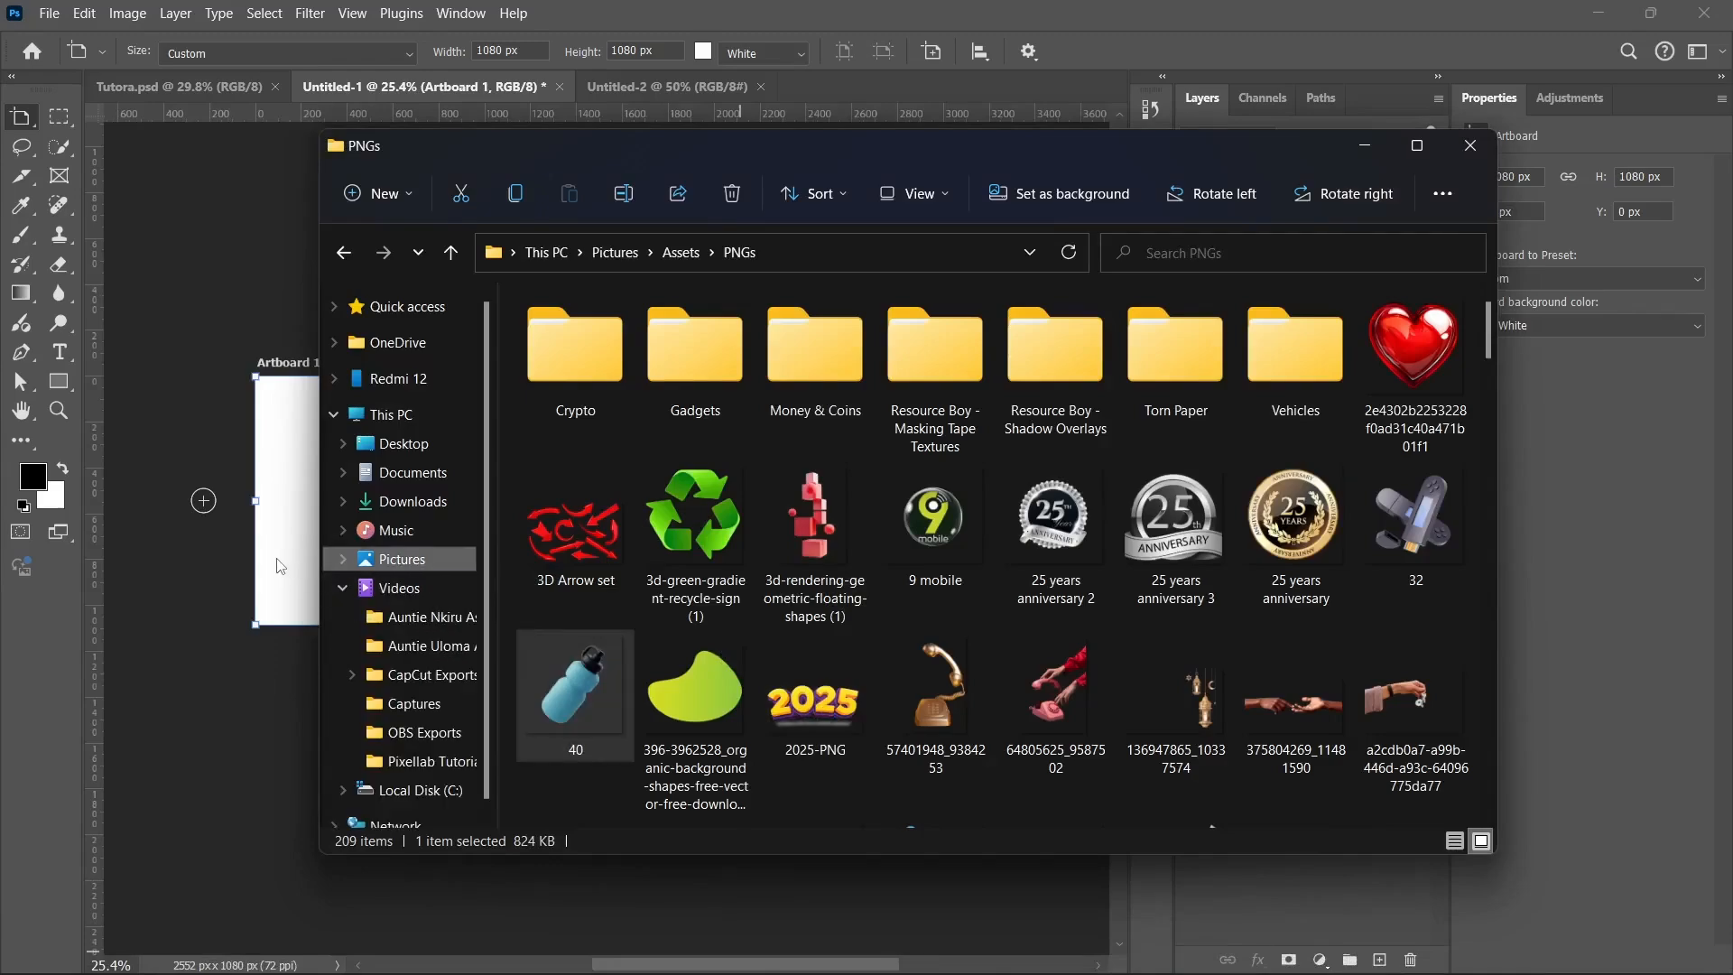
left_click_drag(568, 686, 356, 599)
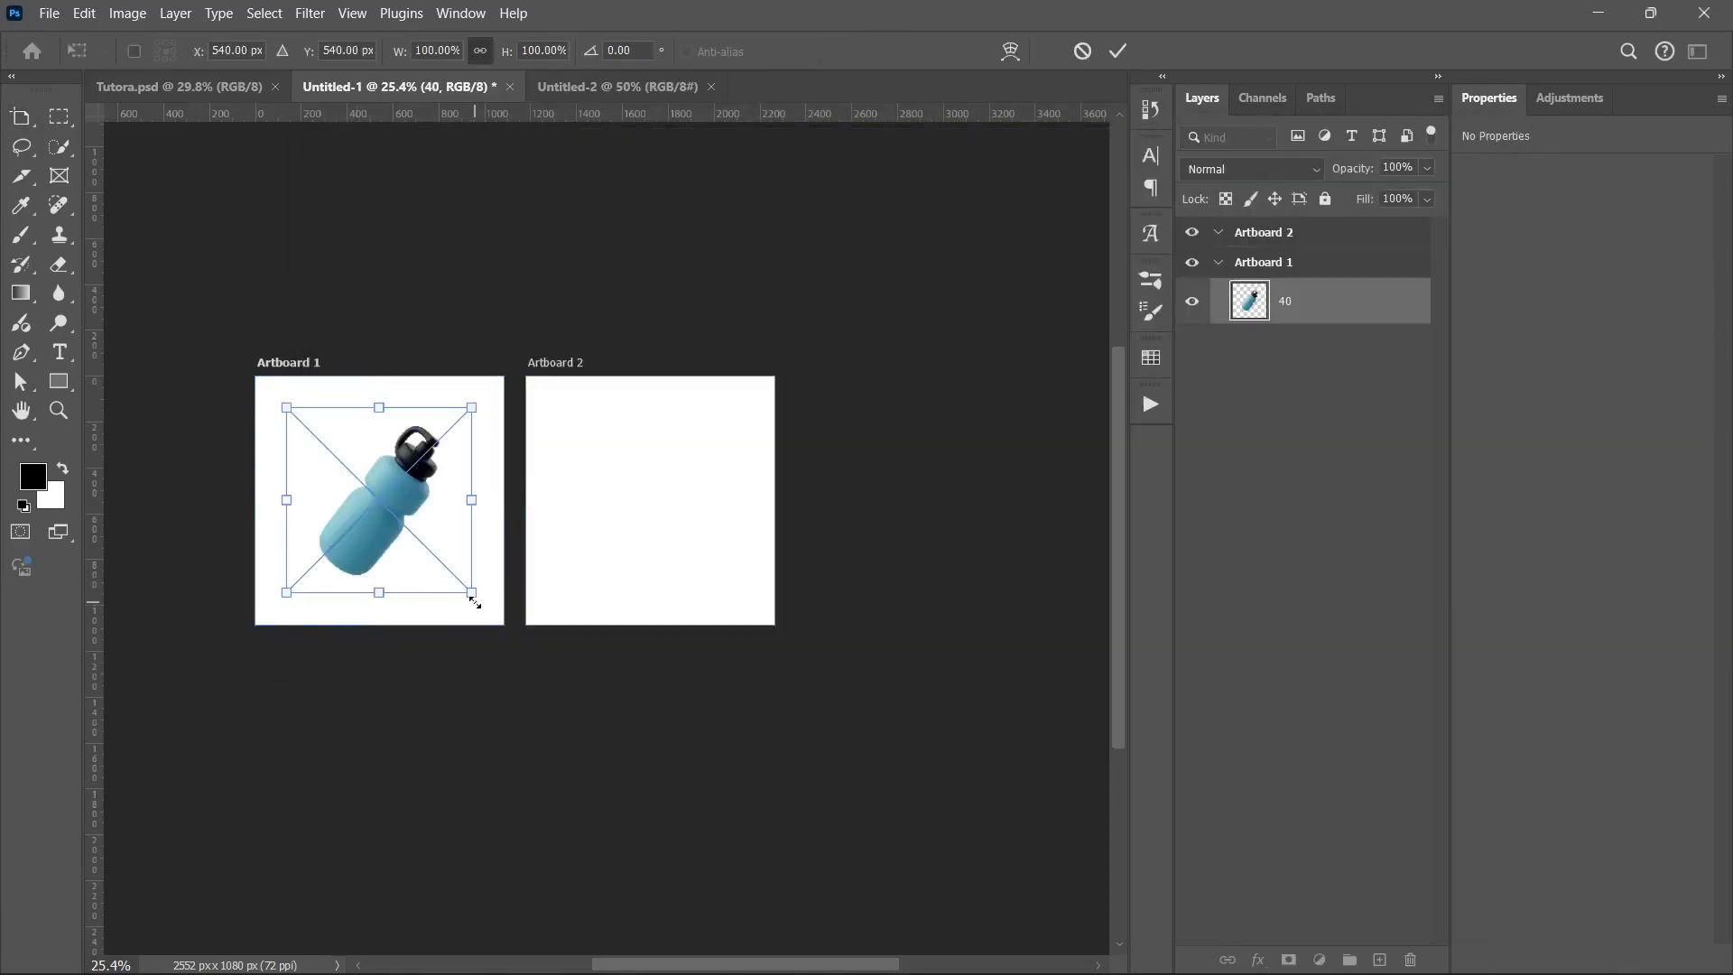
Step: Scale the placed bottle down to about 20% near Artboard 1's upper-left corner and commit the placement
left_click_drag(474, 602, 310, 476)
key("Return")
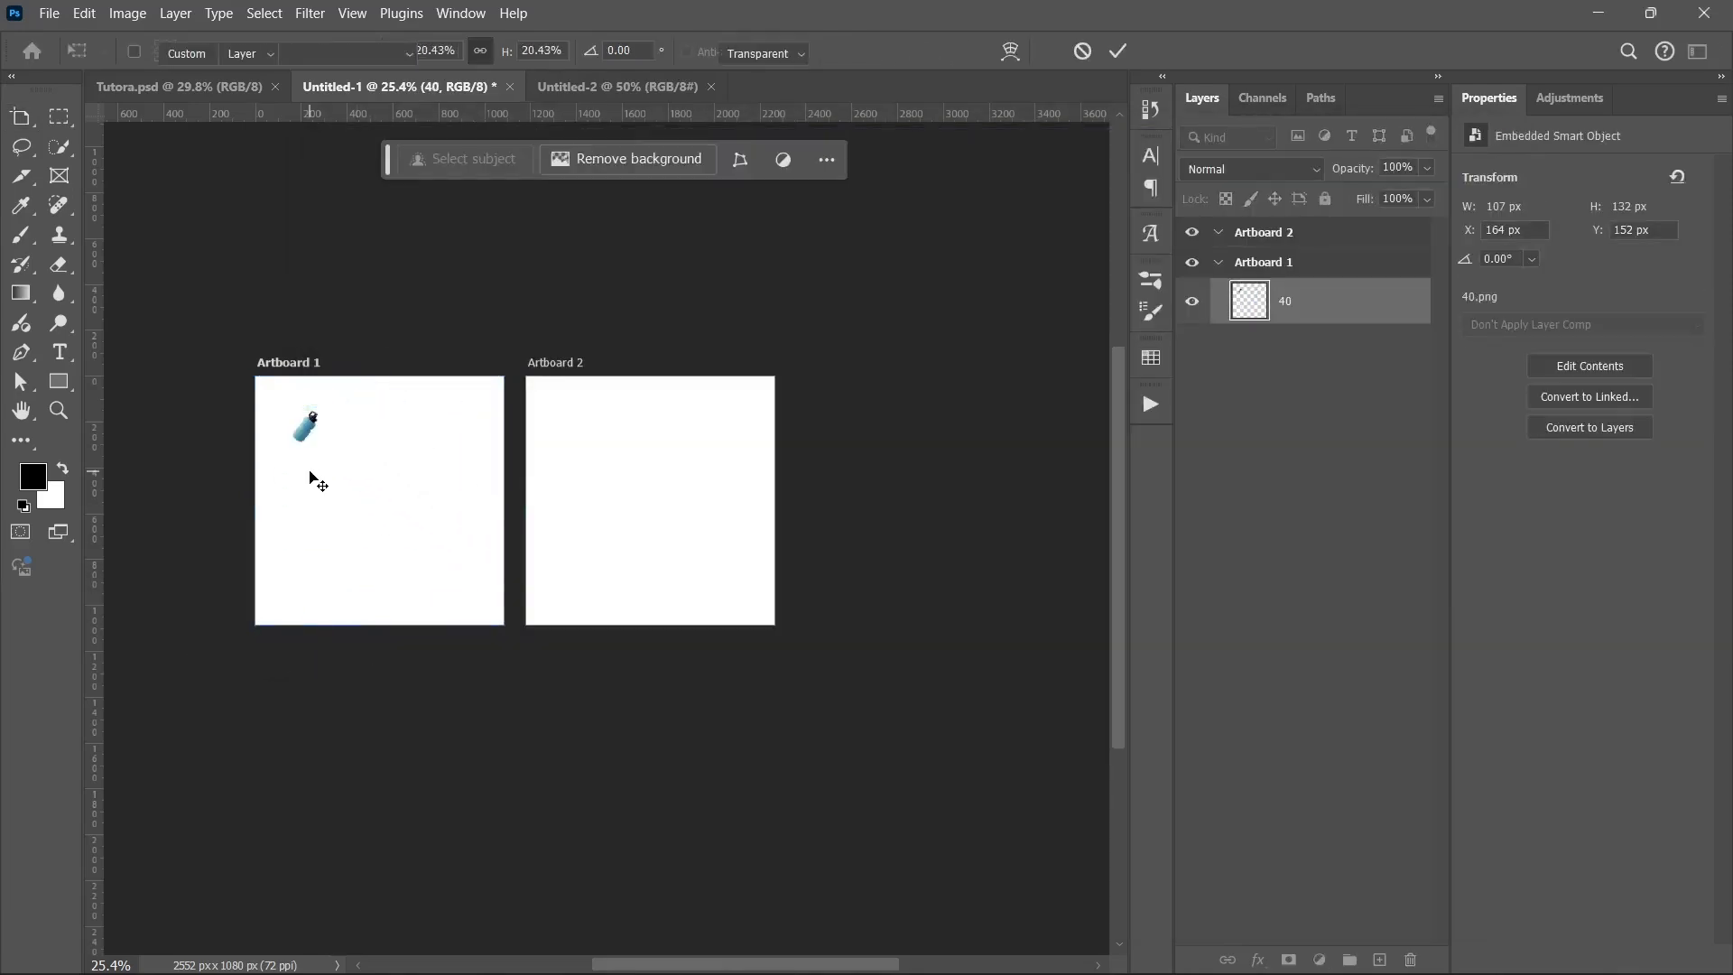
scroll(309, 476, "up", 3)
scroll(379, 465, "down", 1)
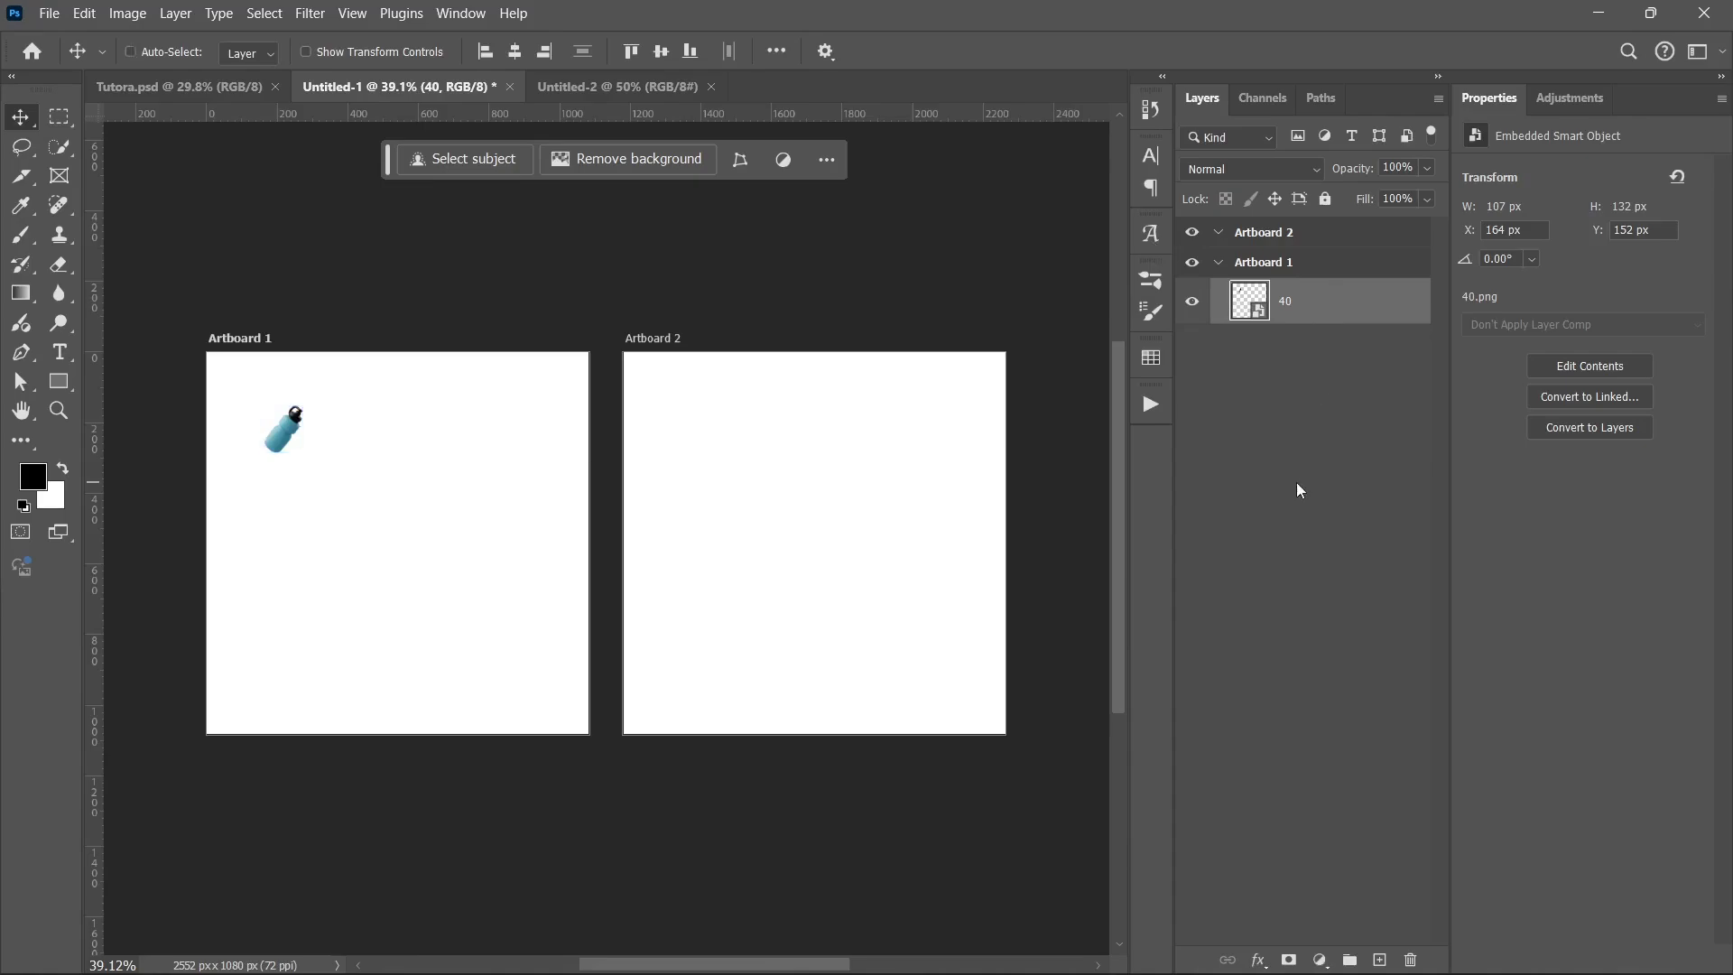
Step: Copy the bottle layer 40 and paste it in place into Artboard 2
key("ctrl+c")
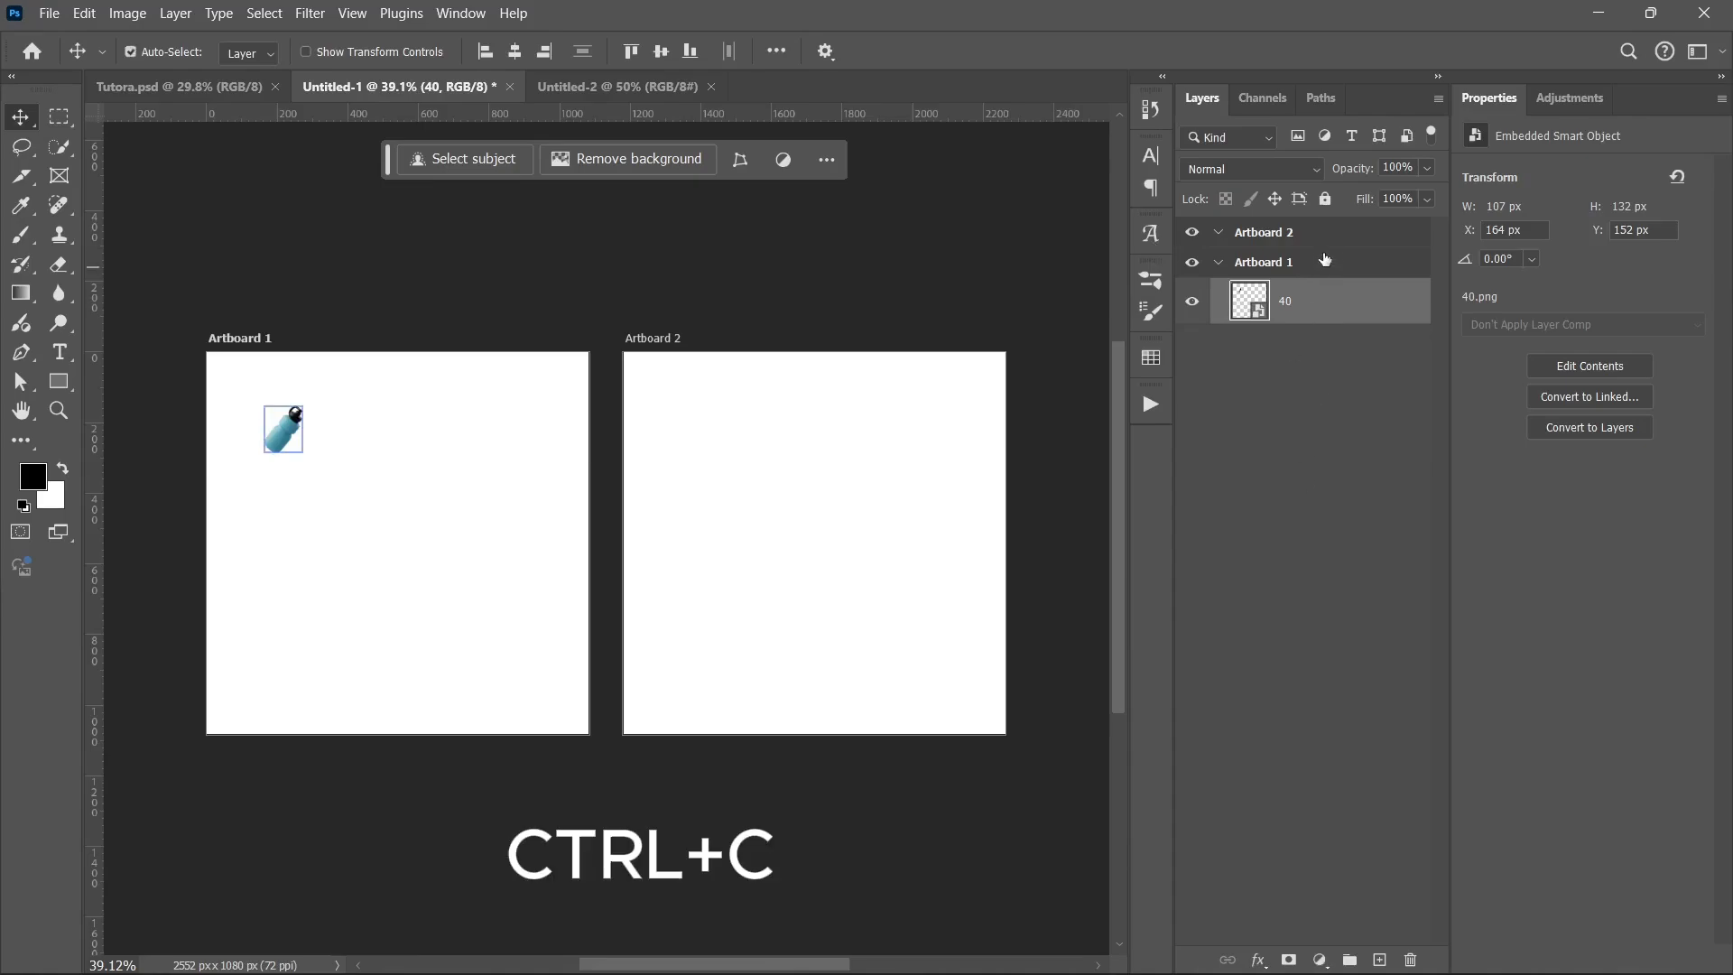
left_click(1324, 236)
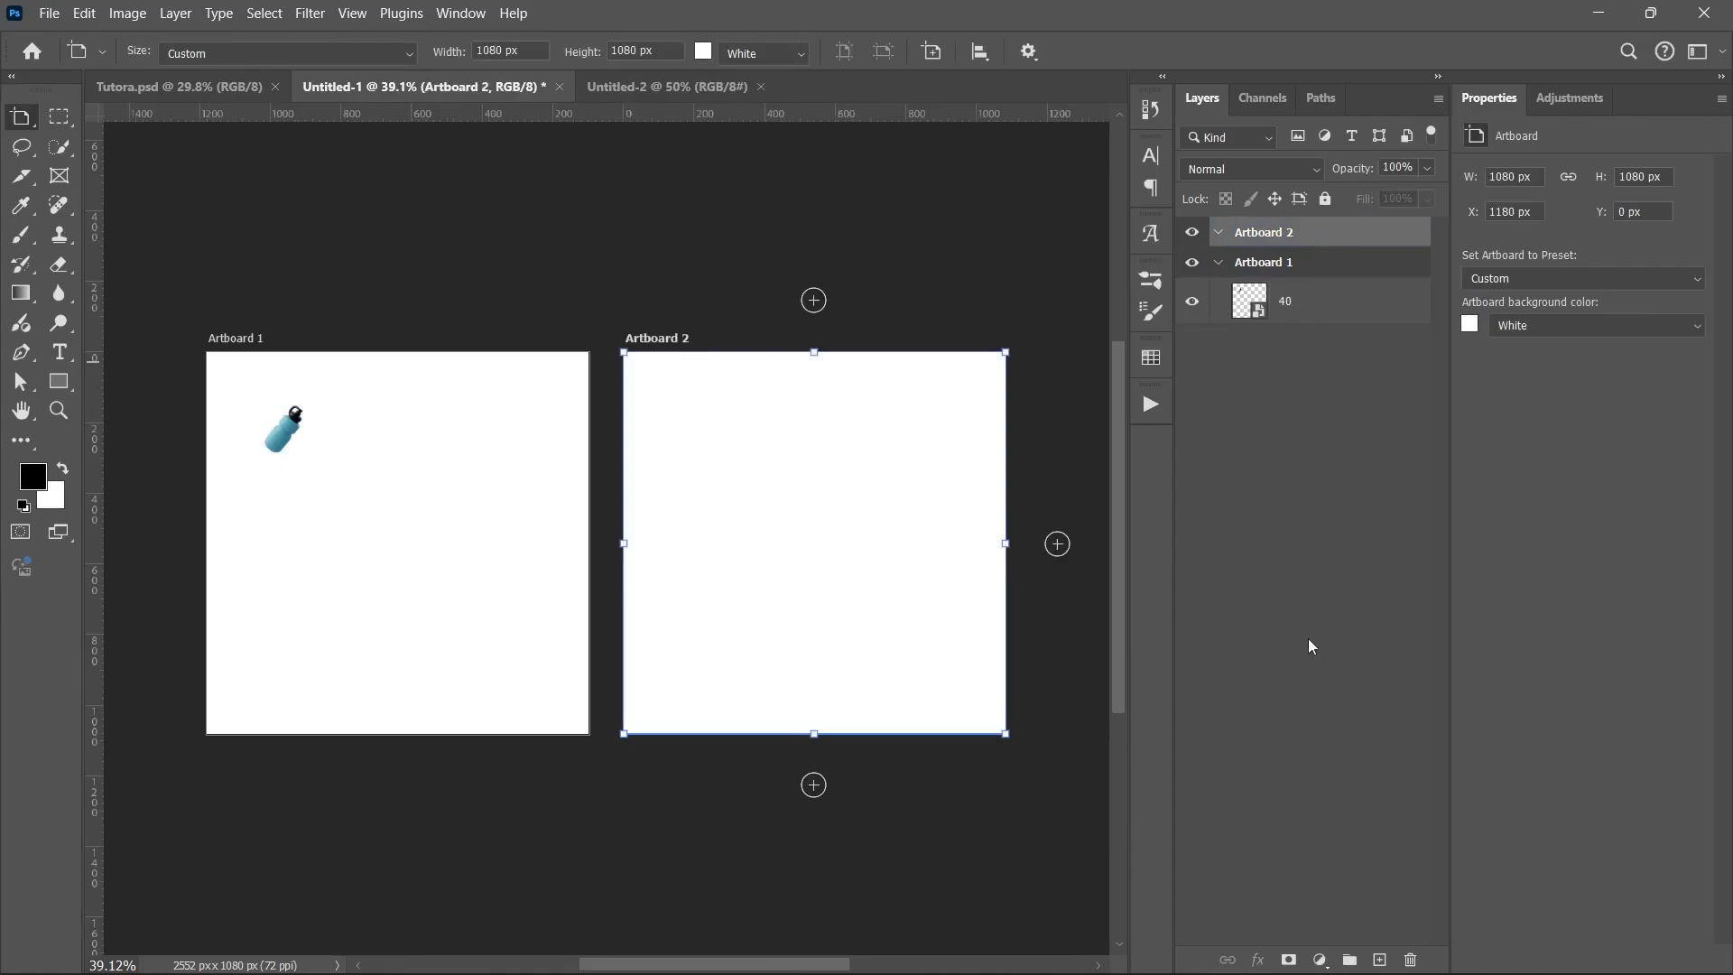
key("ctrl+shift+v")
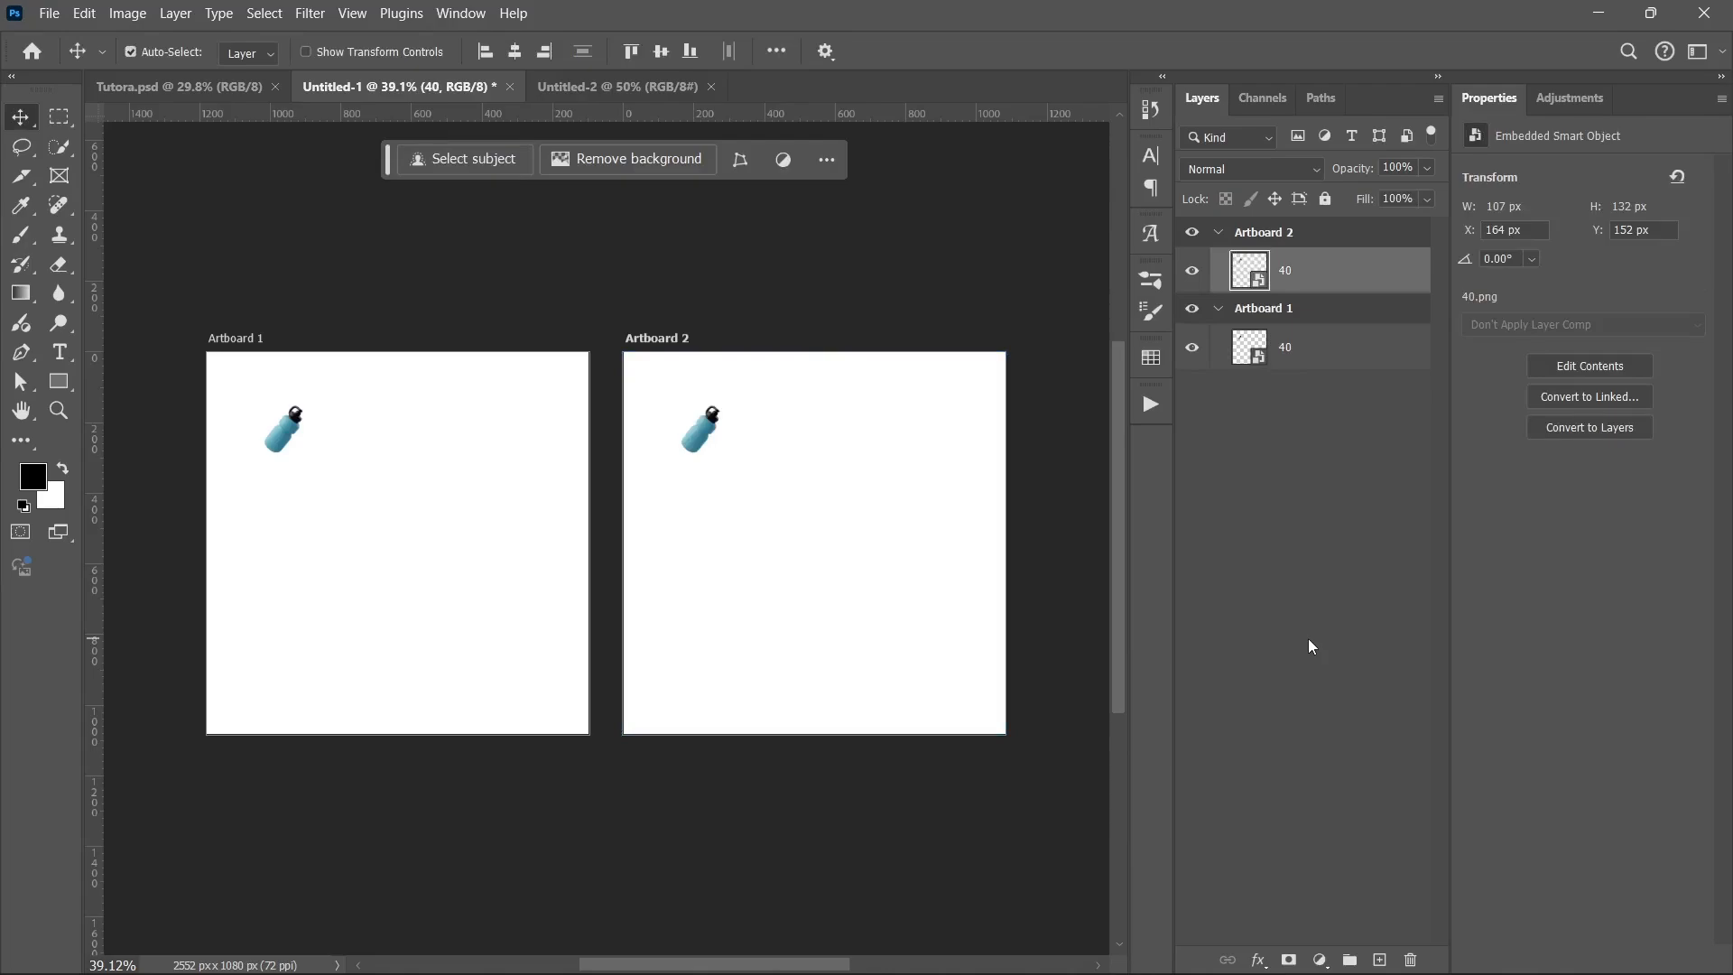
Step: Paste a second copy of the bottle at the centre of Artboard 2
left_click(1319, 232)
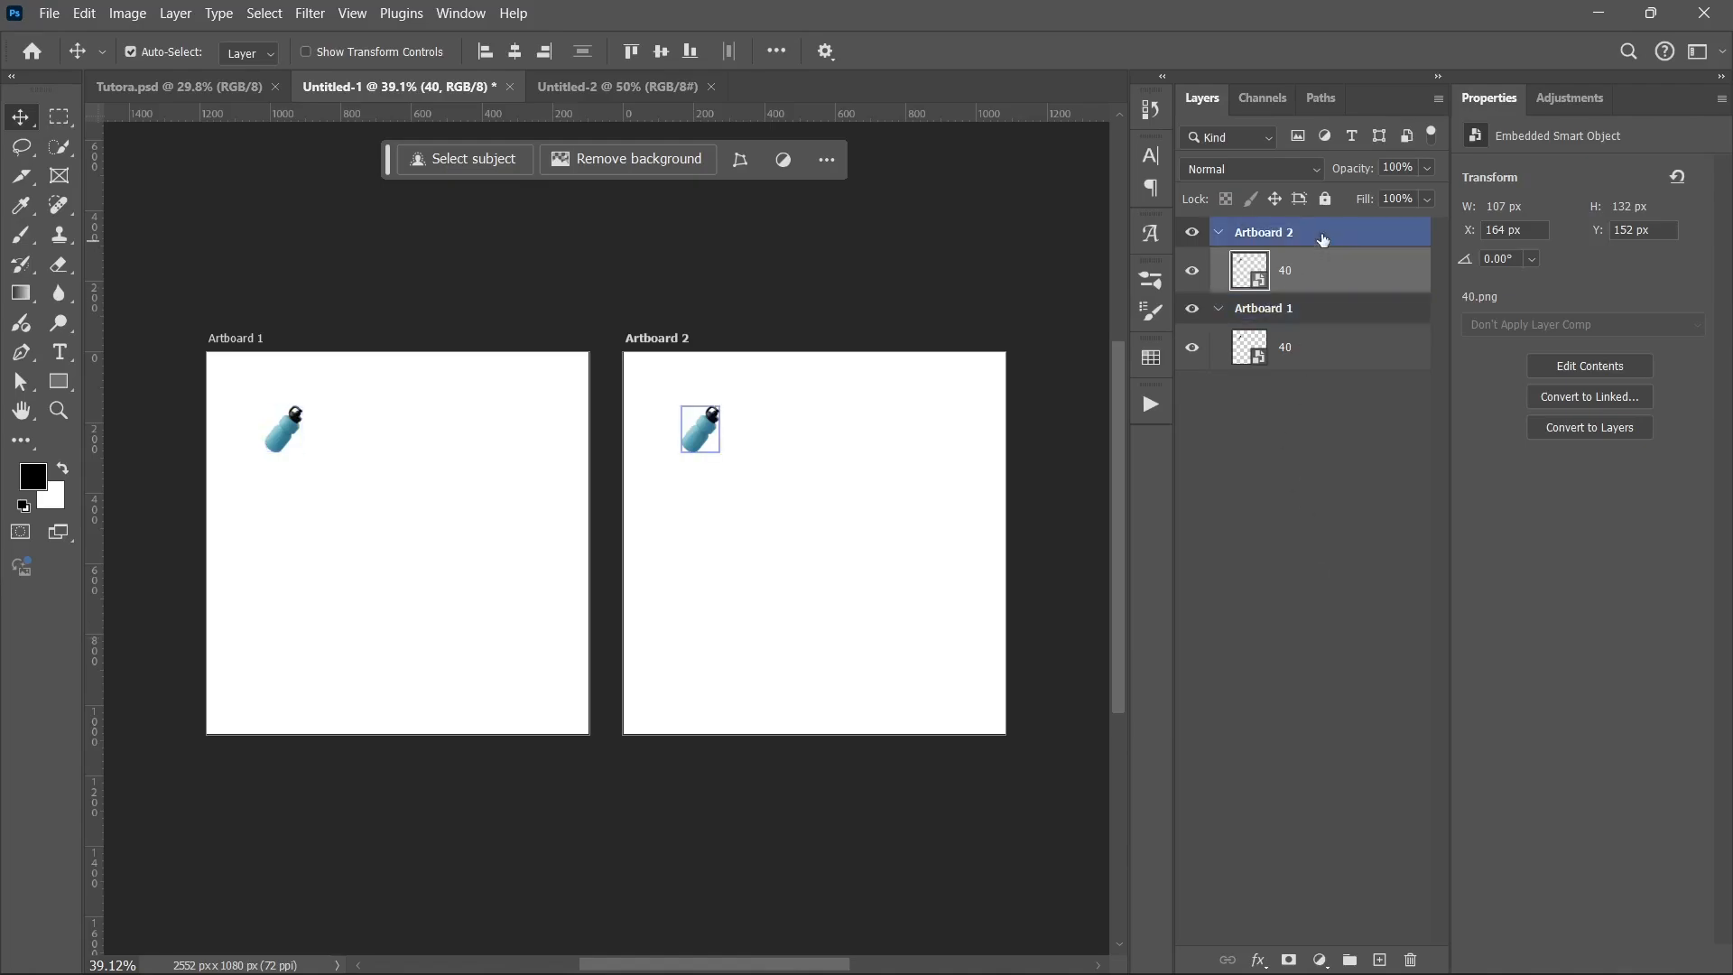
key("shift+v")
key("ctrl+v")
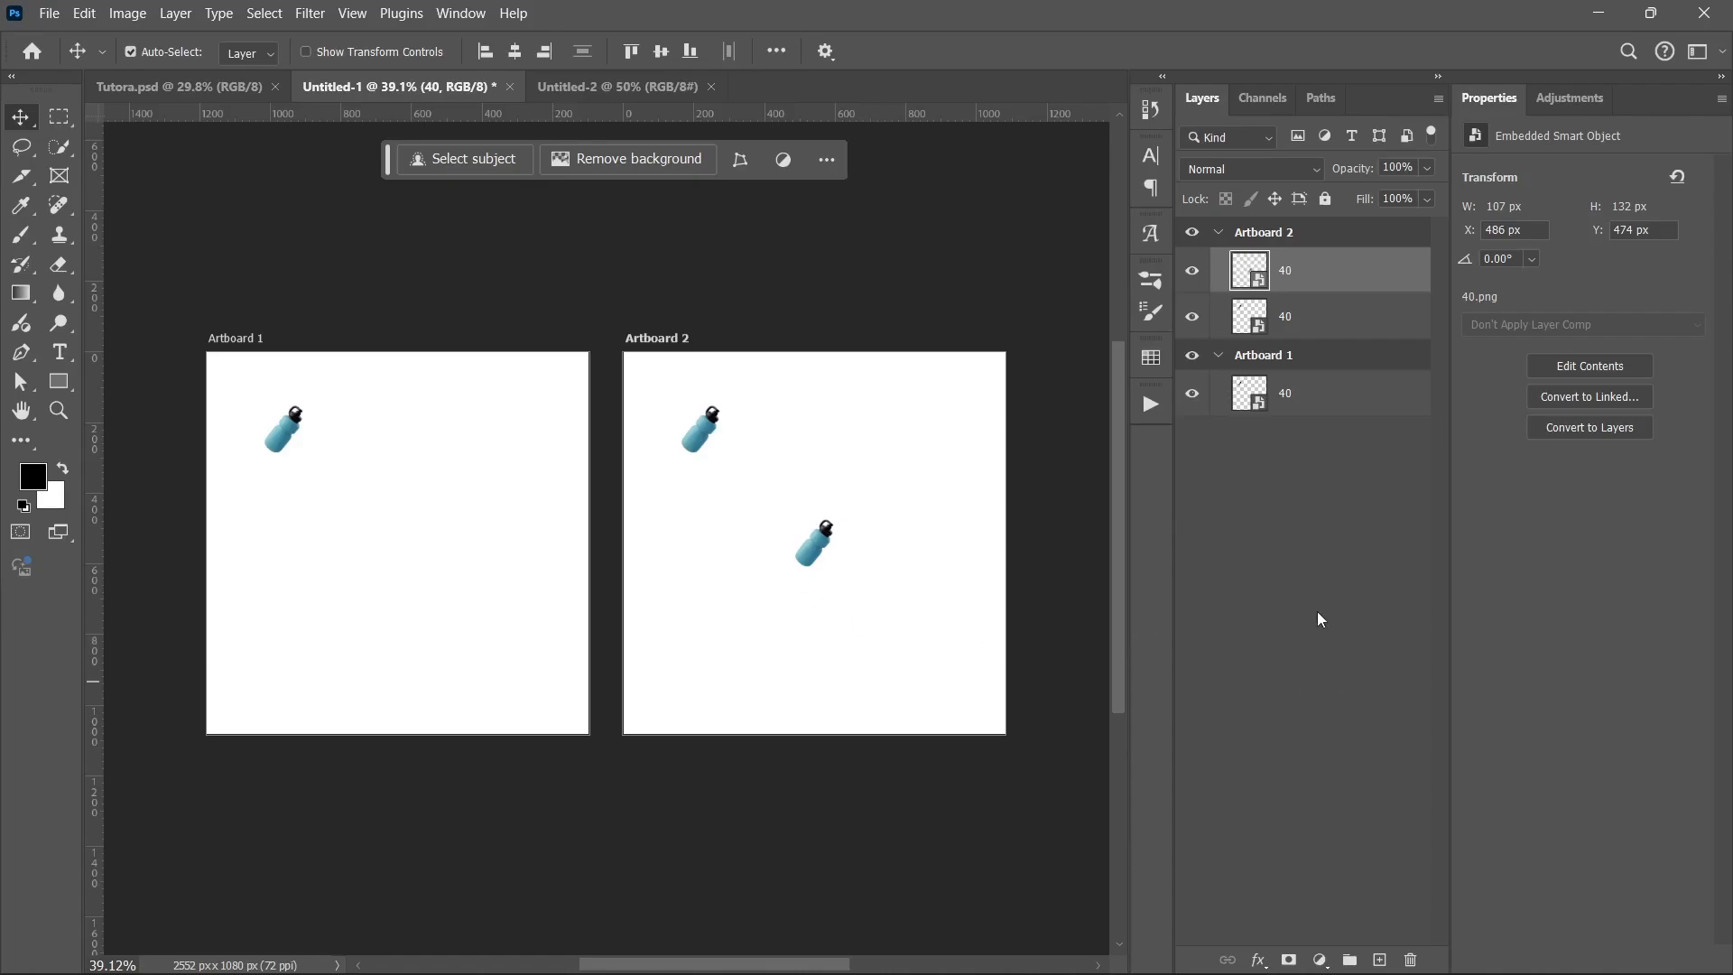
Step: Review Untitled-2 and Tutora.psd, examining the Palette layer outside the artboards and the Tutora - Launch artboard
left_click(571, 83)
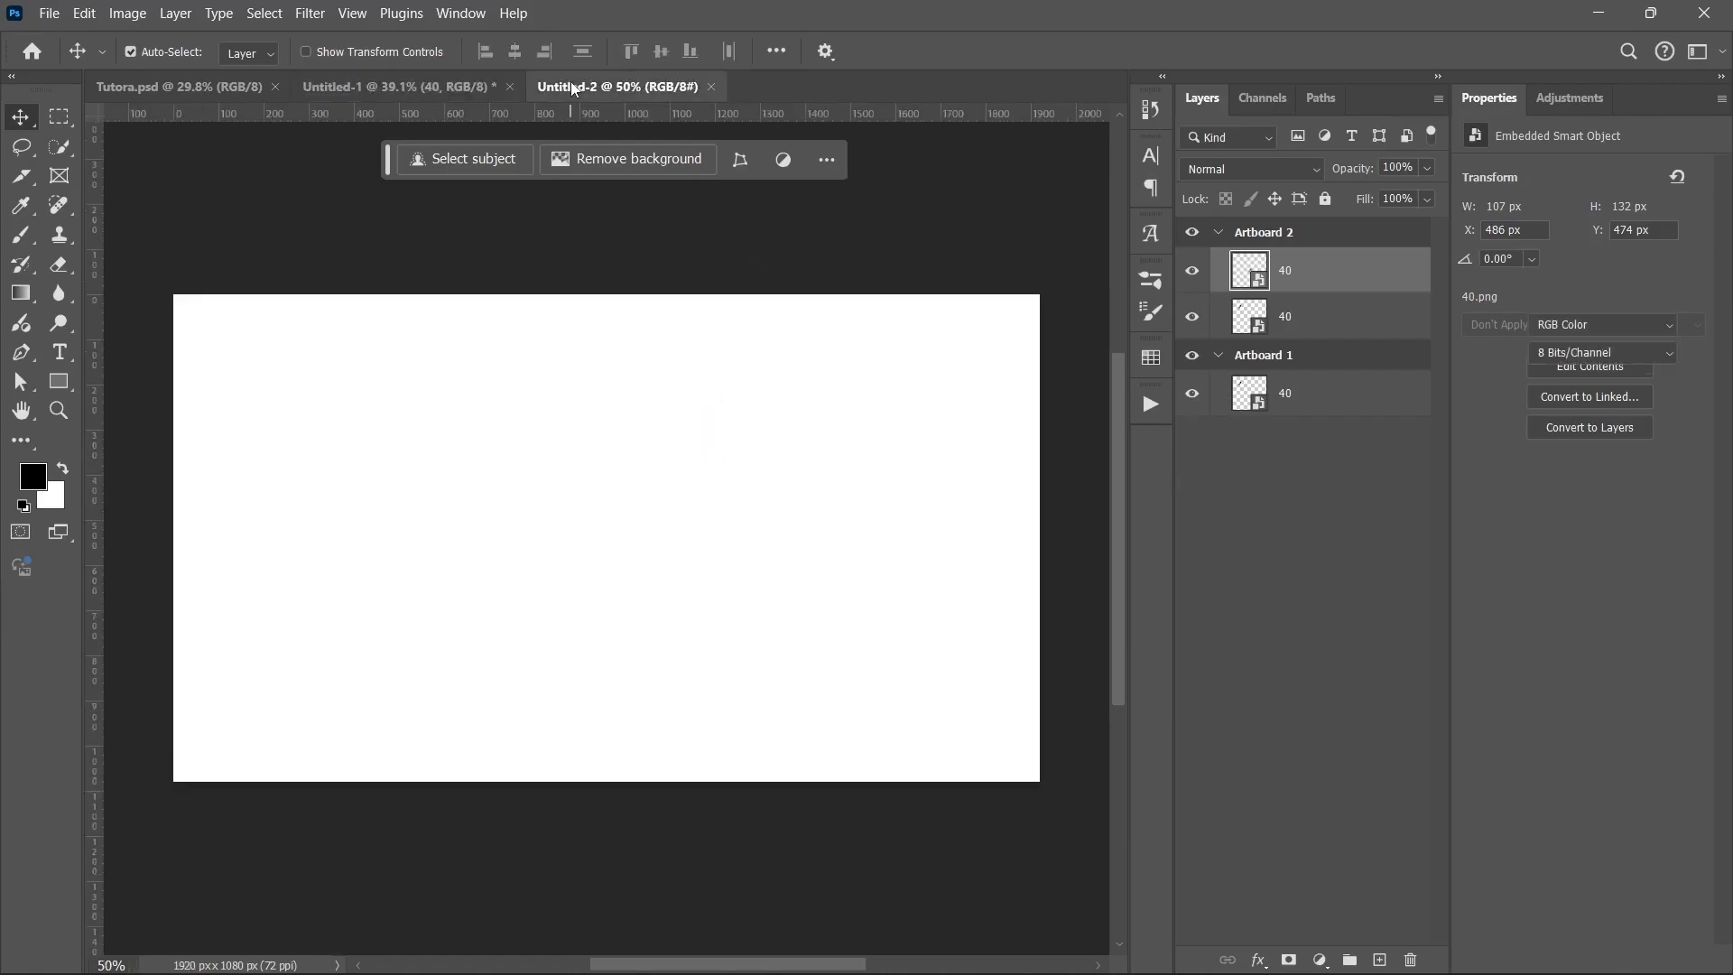
left_click(172, 86)
scroll(738, 516, "down", 2)
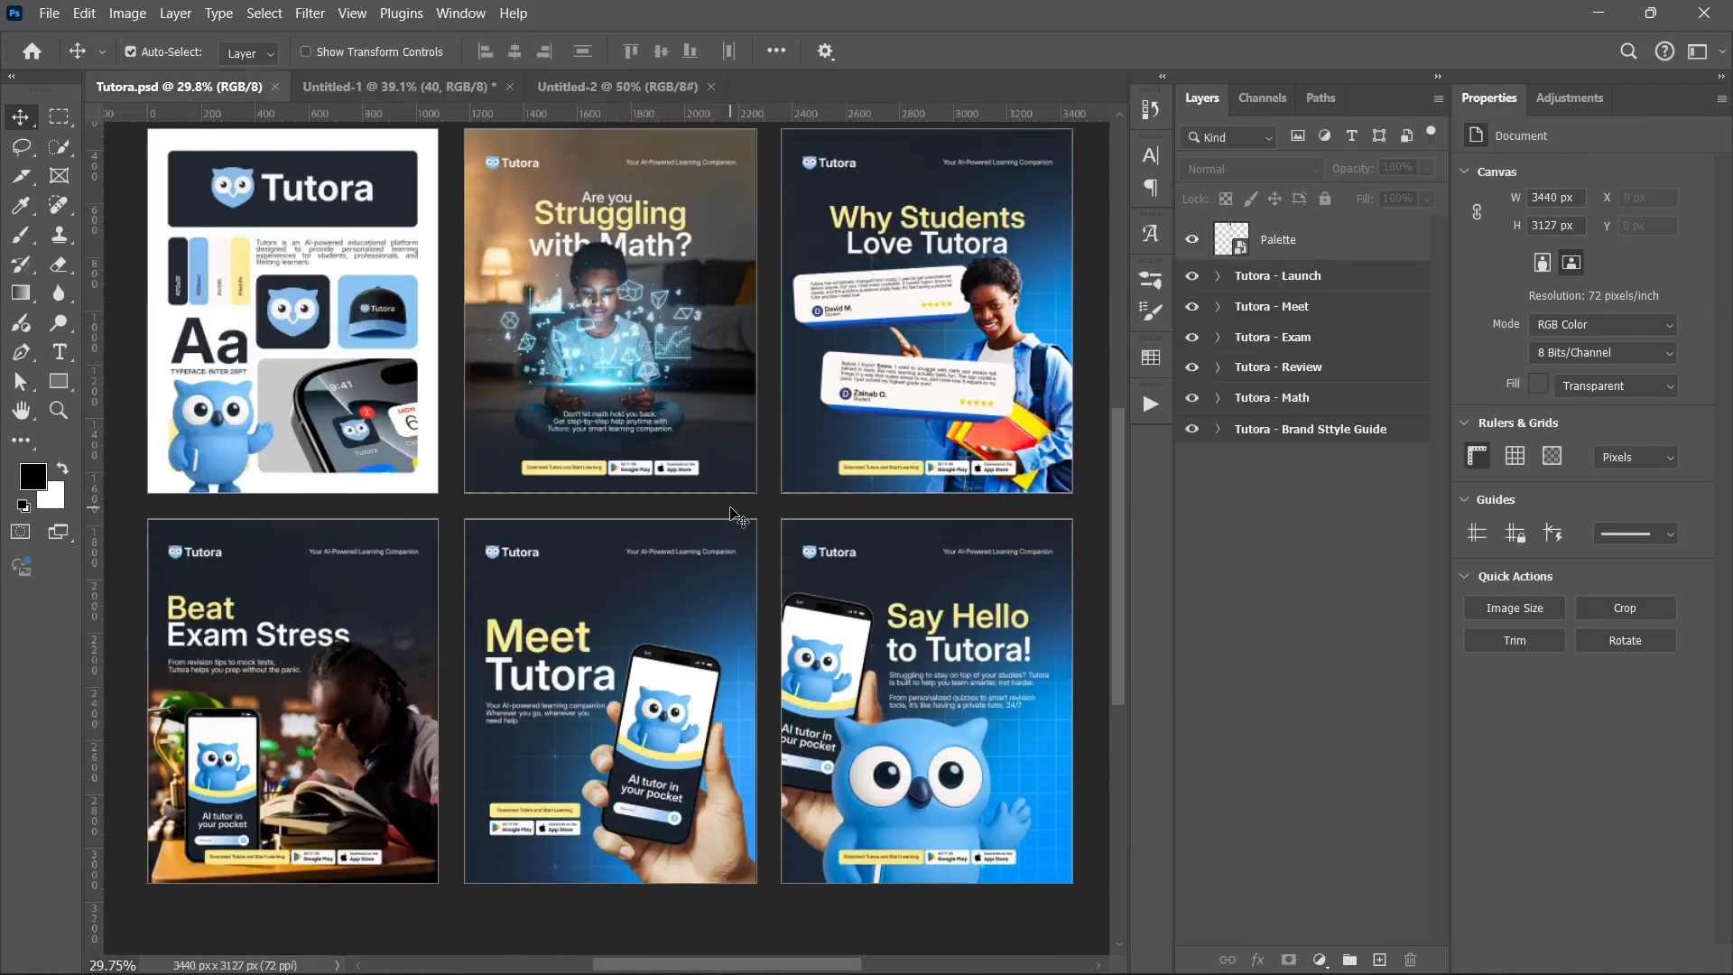
scroll(758, 629, "up", 2)
scroll(759, 629, "up", 2)
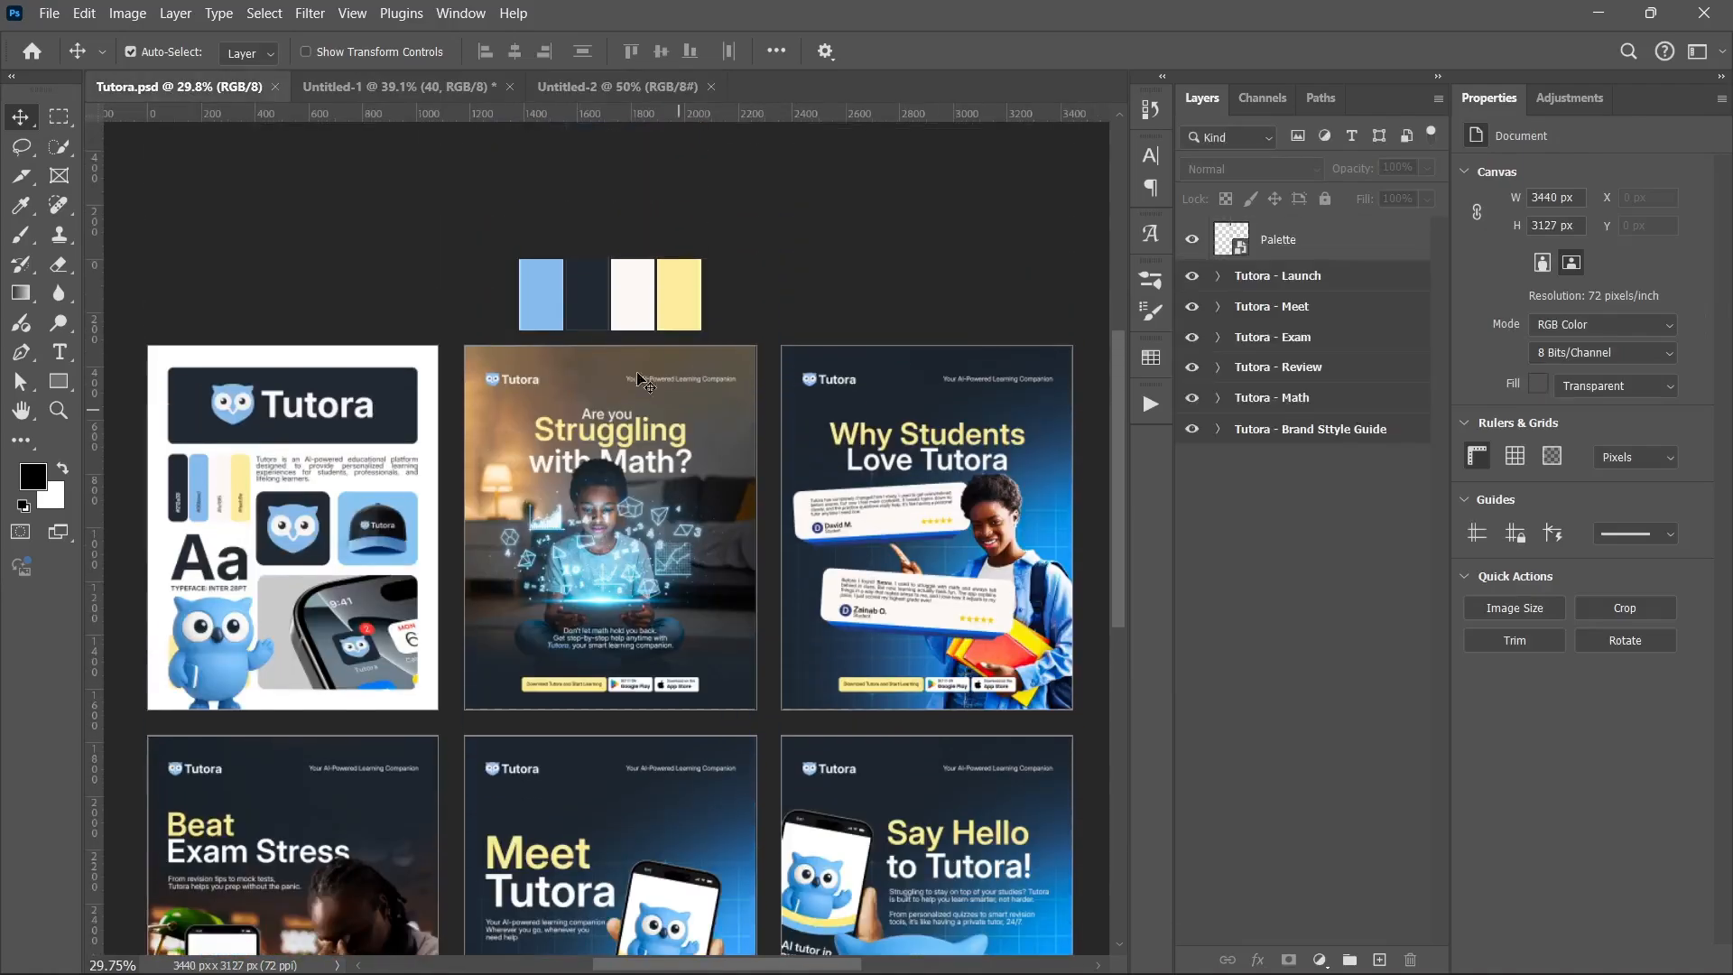
left_click(1351, 257)
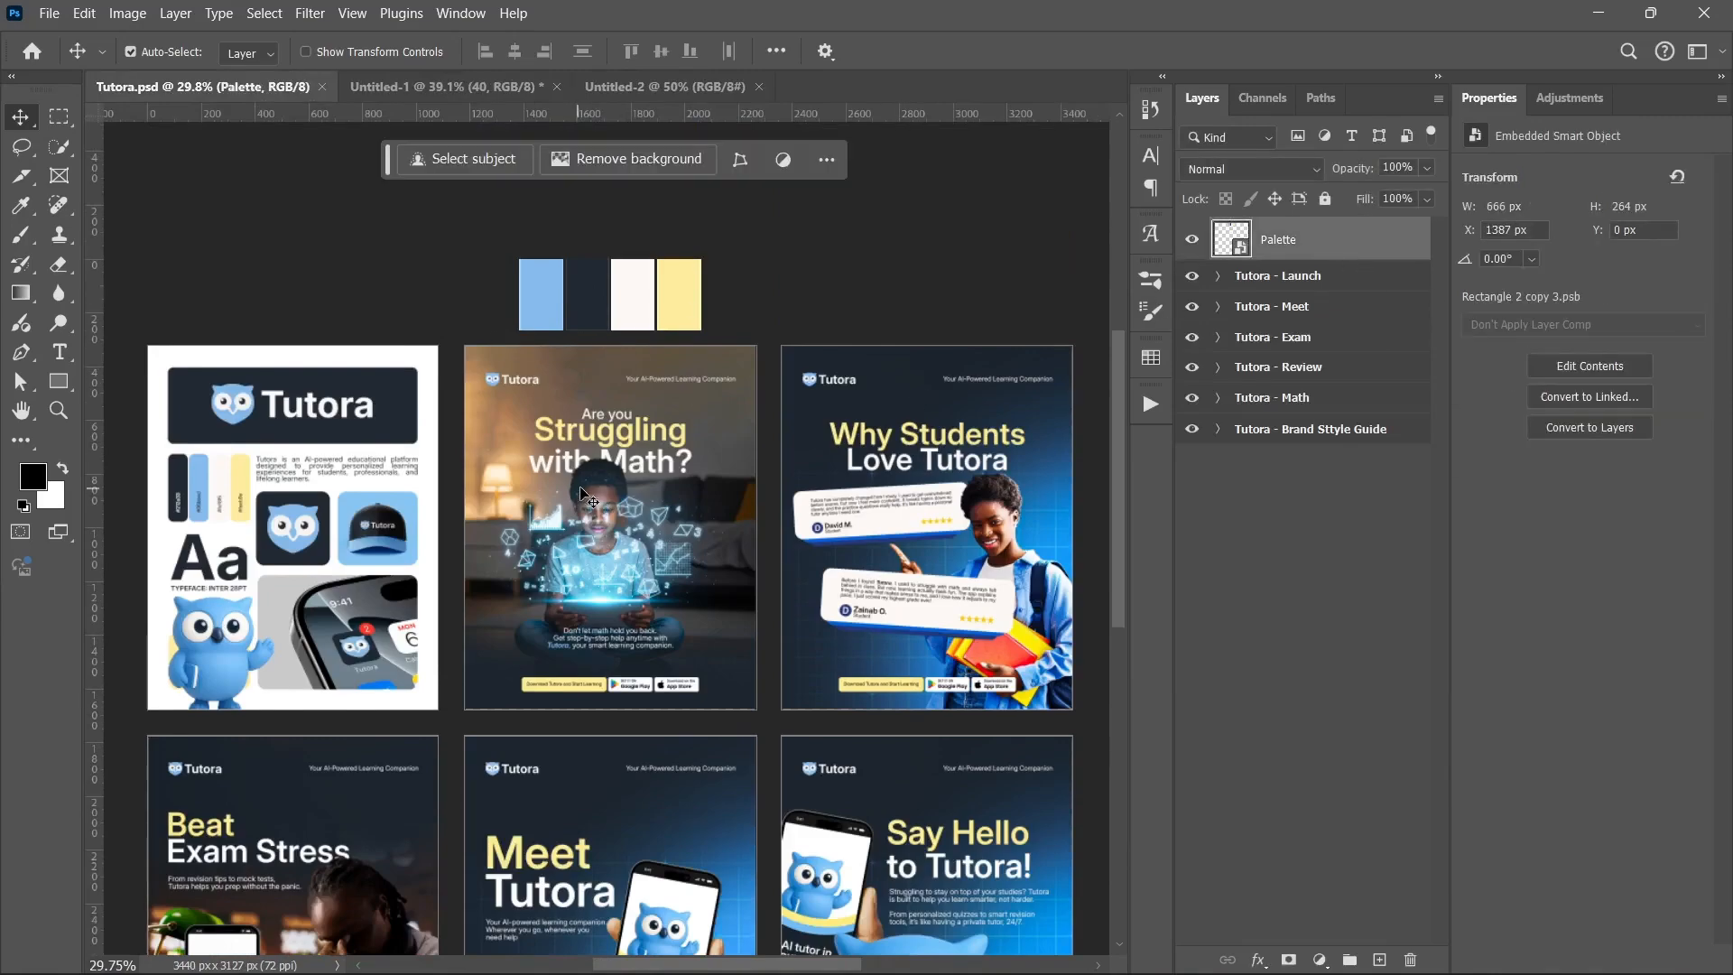
scroll(625, 464, "down", 2)
scroll(772, 474, "up", 2)
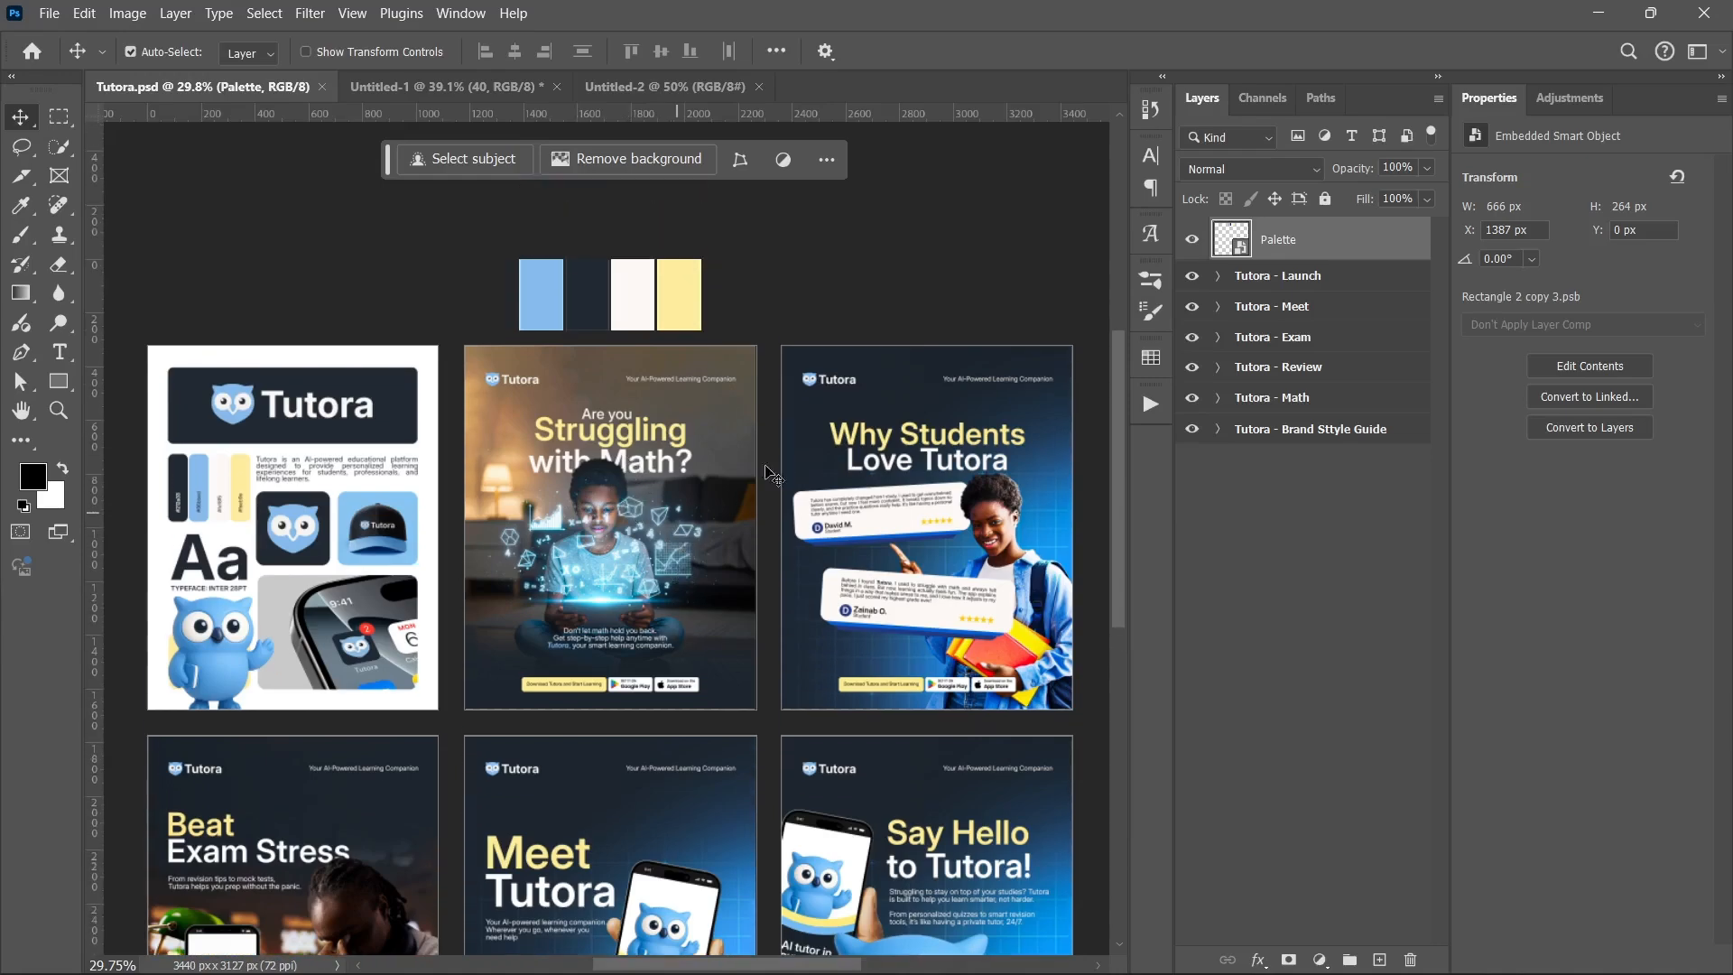
left_click(1309, 277)
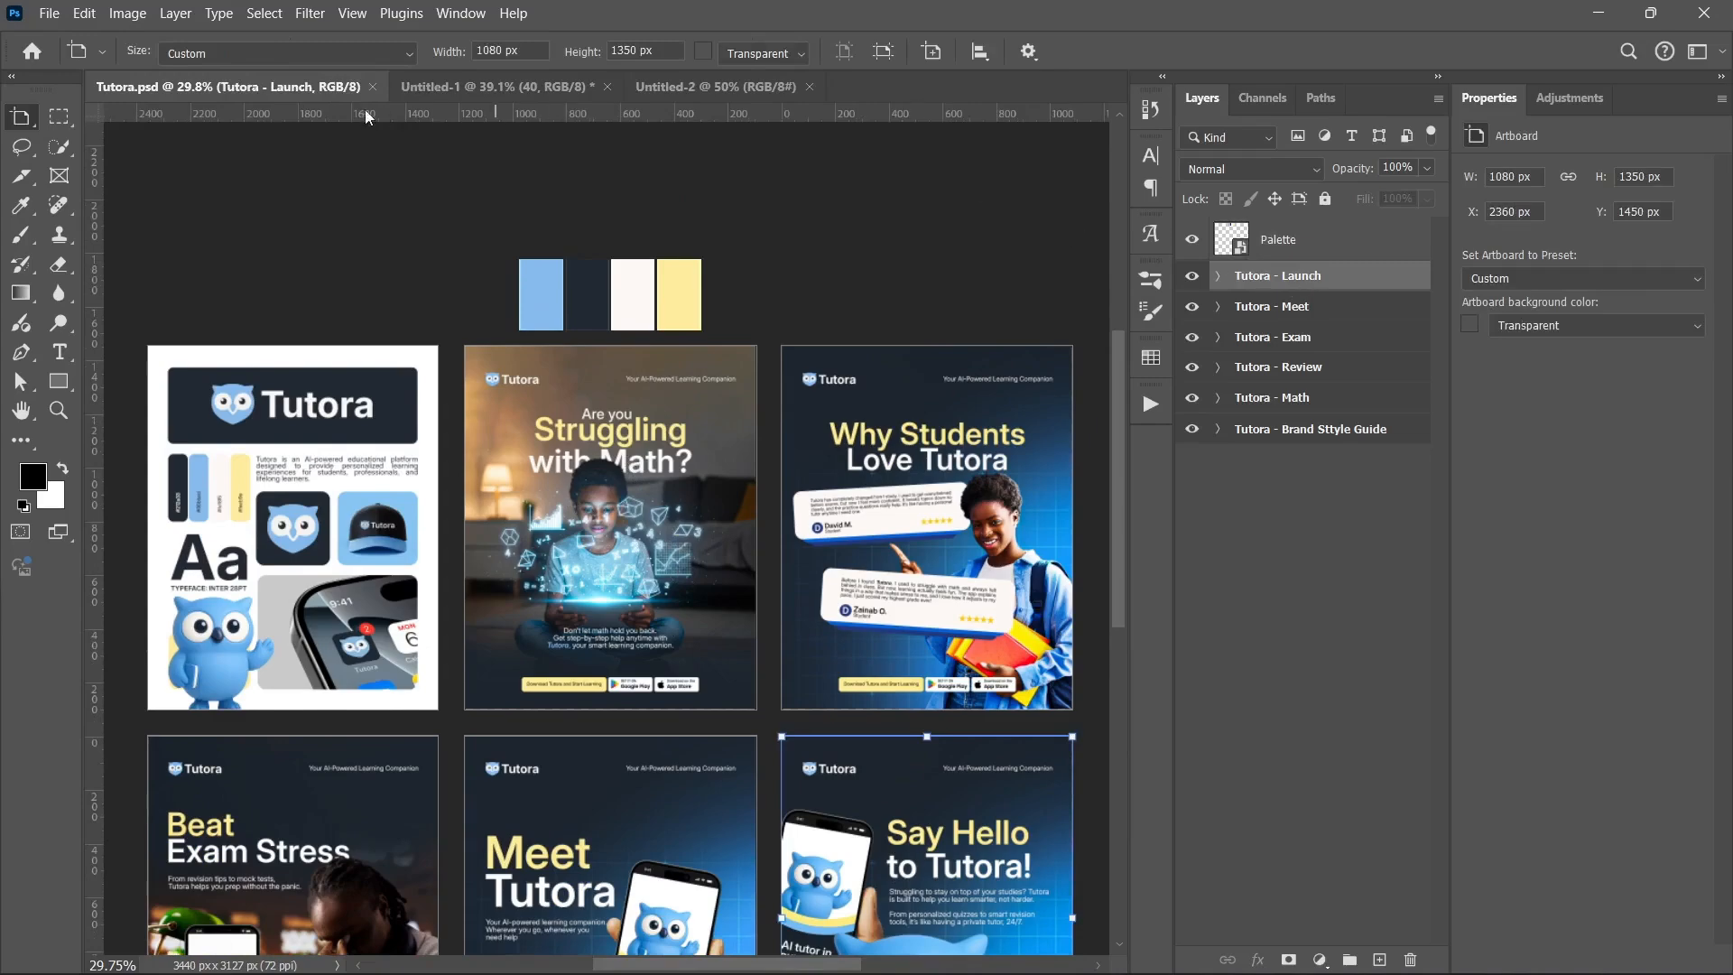
Step: Return to Untitled-1 and rename Artboard 1 as fdxxgcjgh
left_click(492, 87)
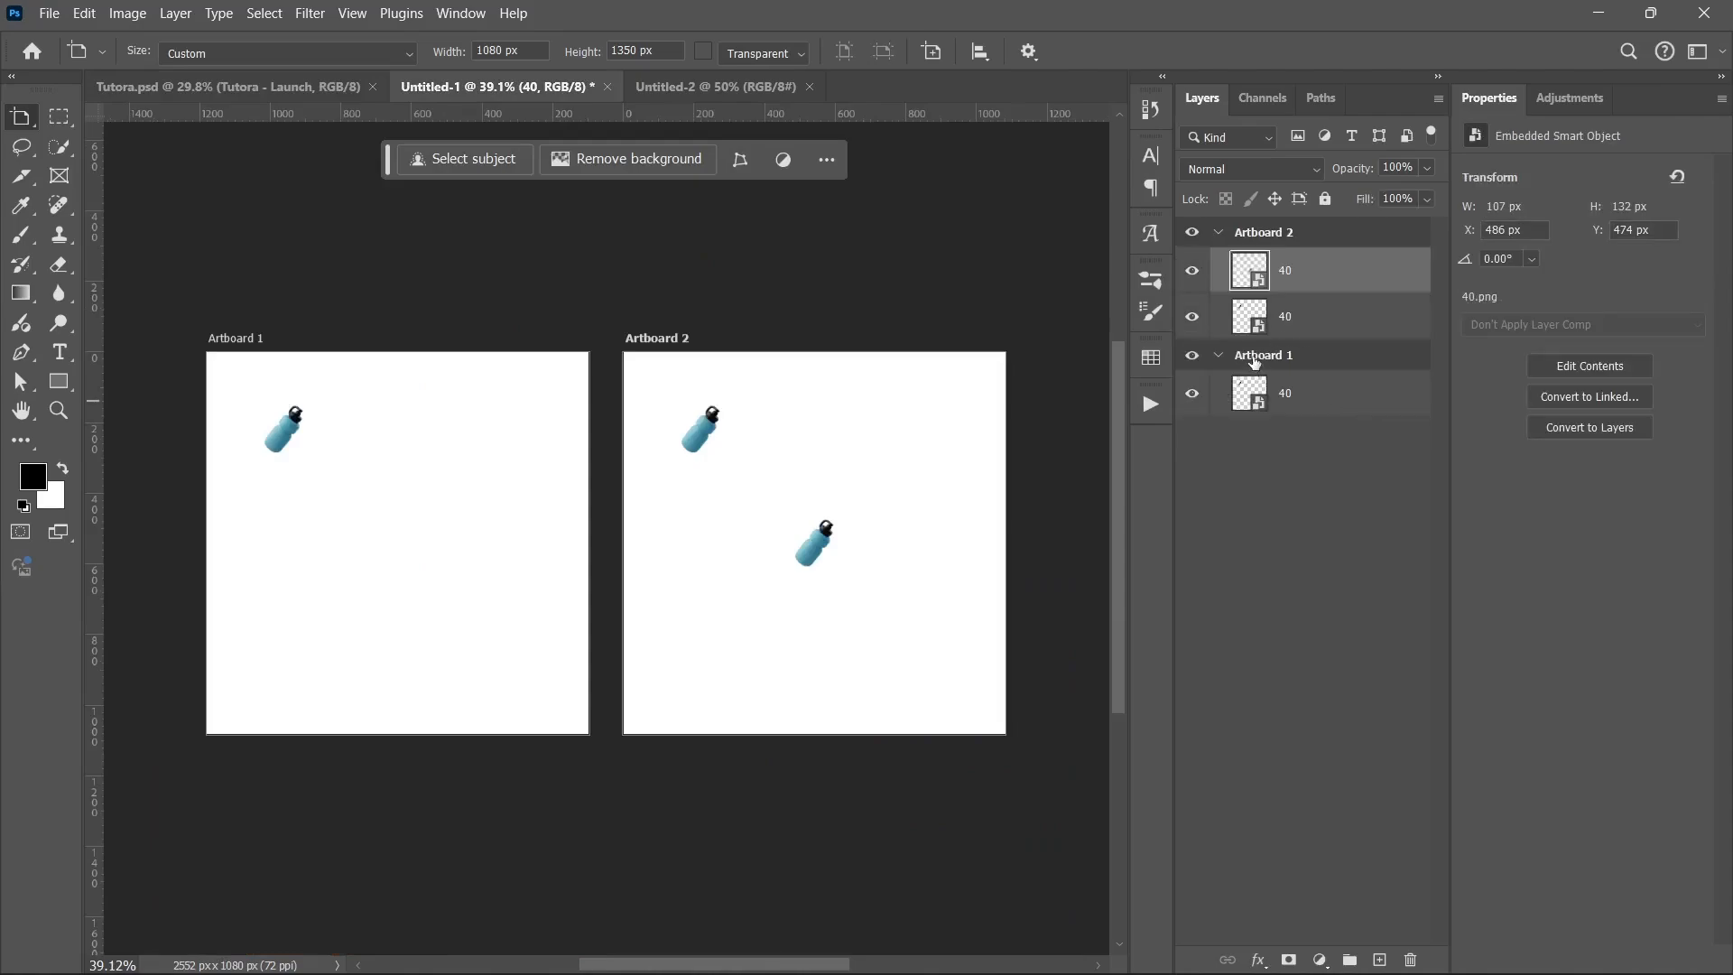
double_click(1256, 354)
type("fdxxgdgh")
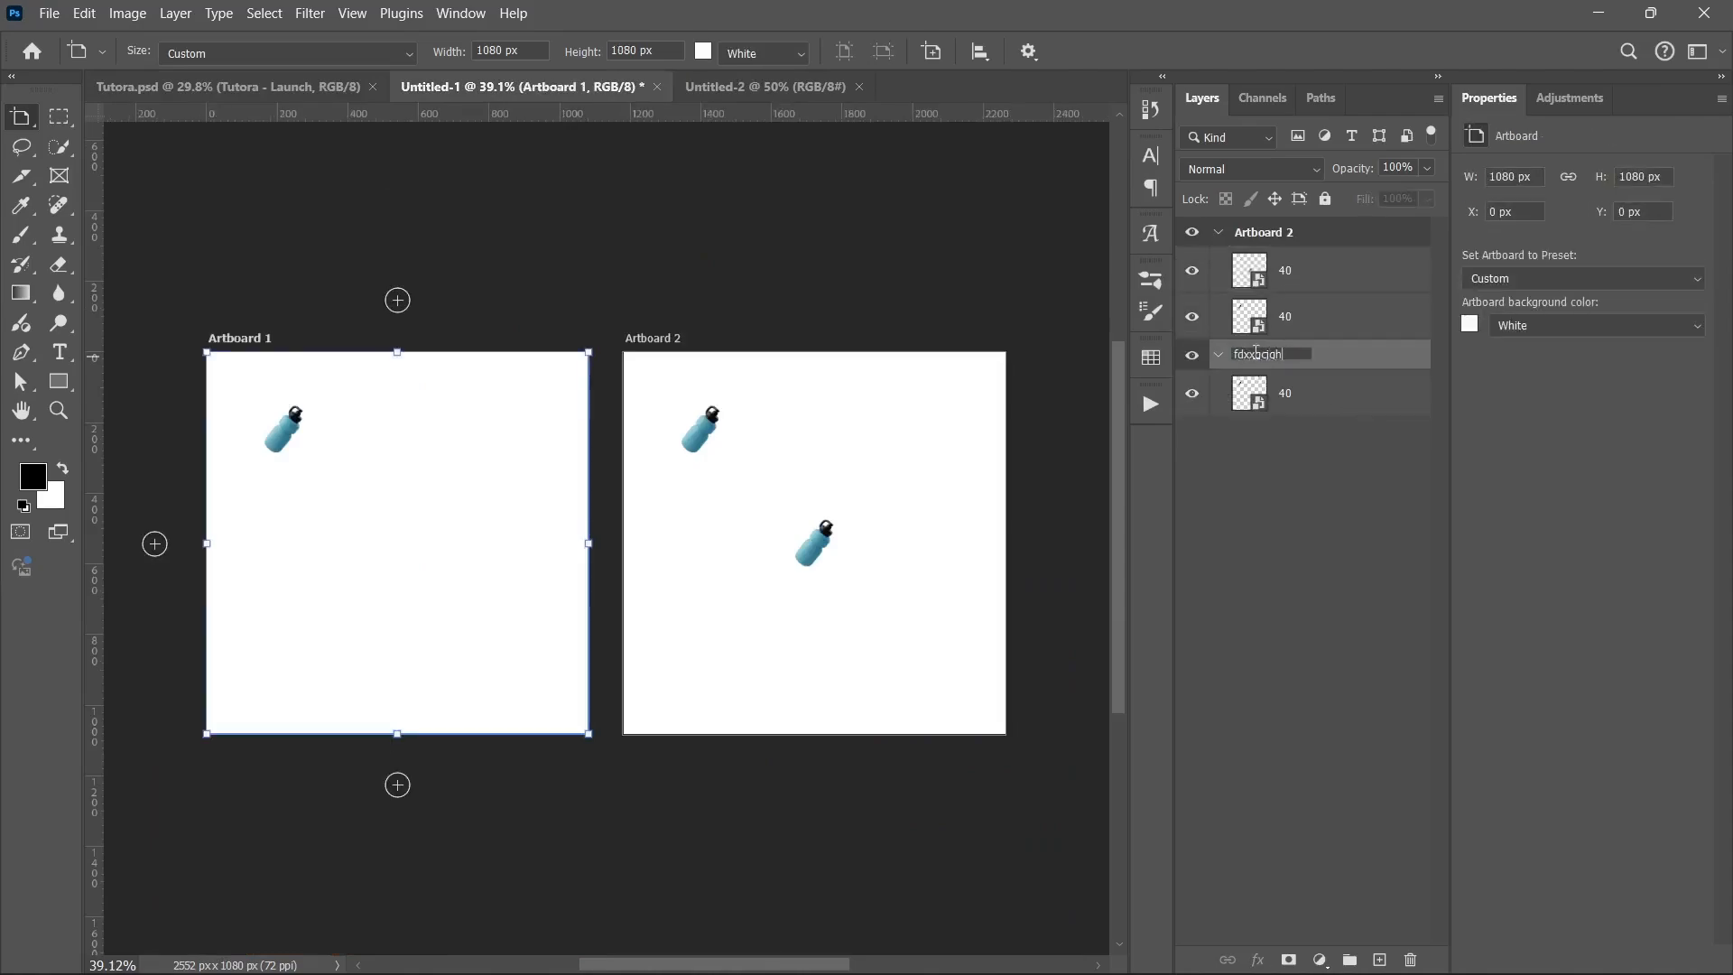
key("Return")
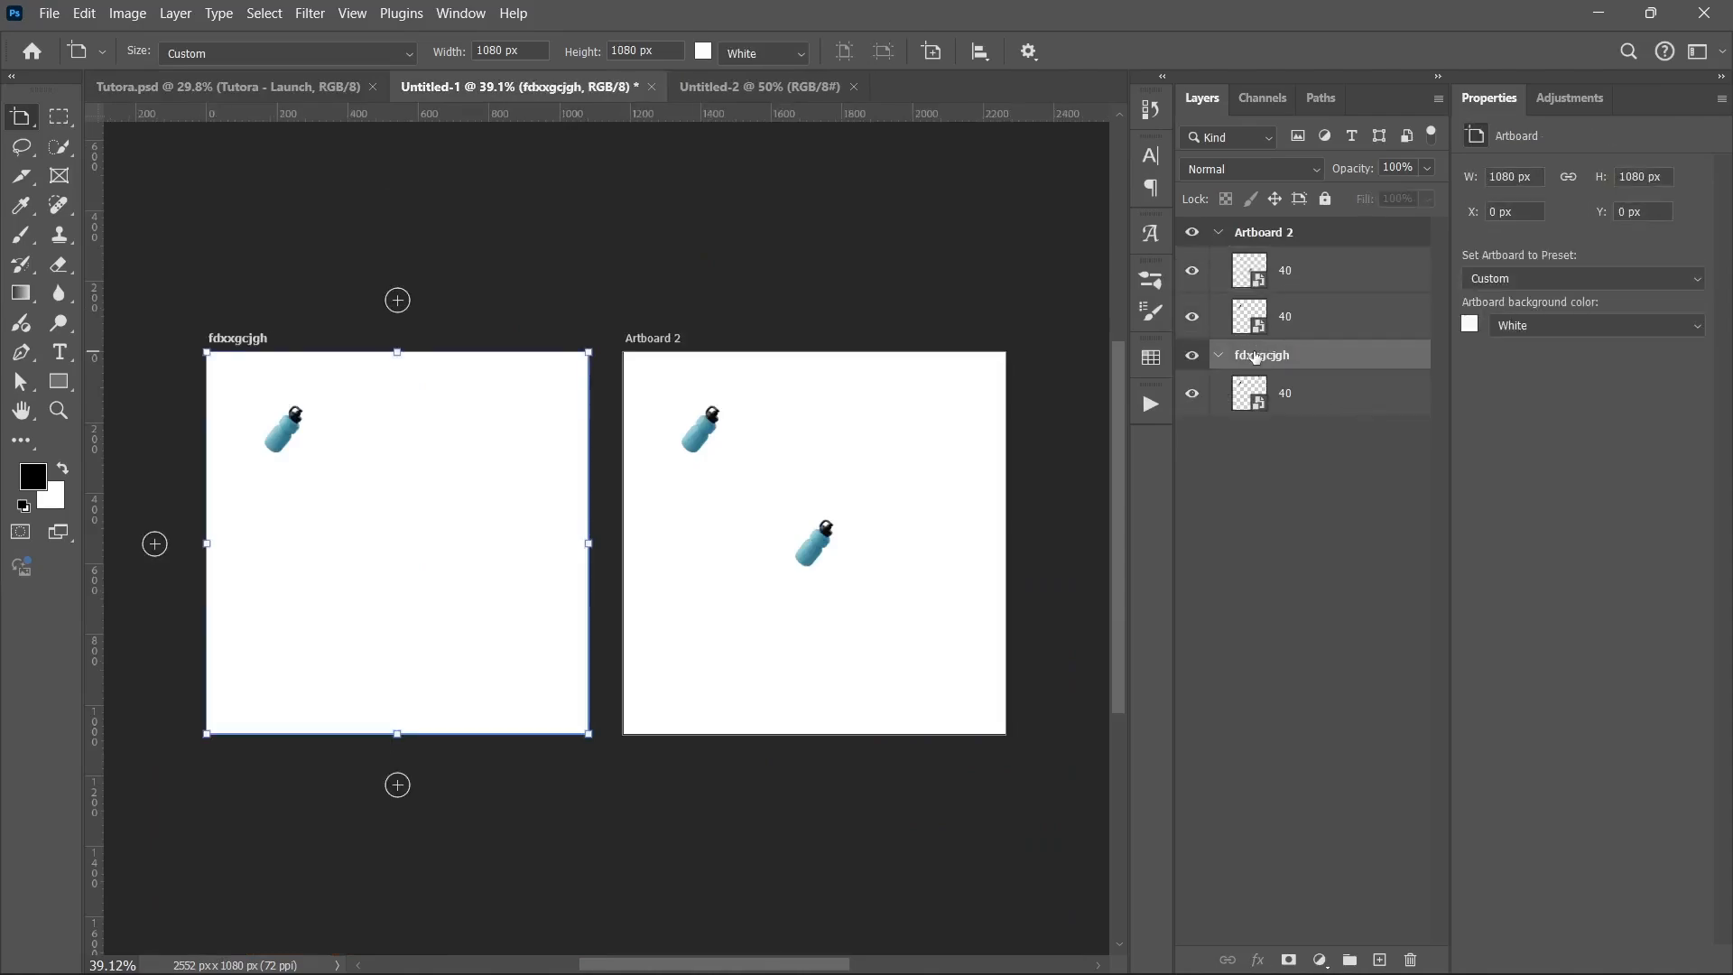
Step: In Tutora.psd, select the Palette layer and toggle the visibility of the Tutora - Launch and Tutora - Review artboards off and on
left_click(294, 86)
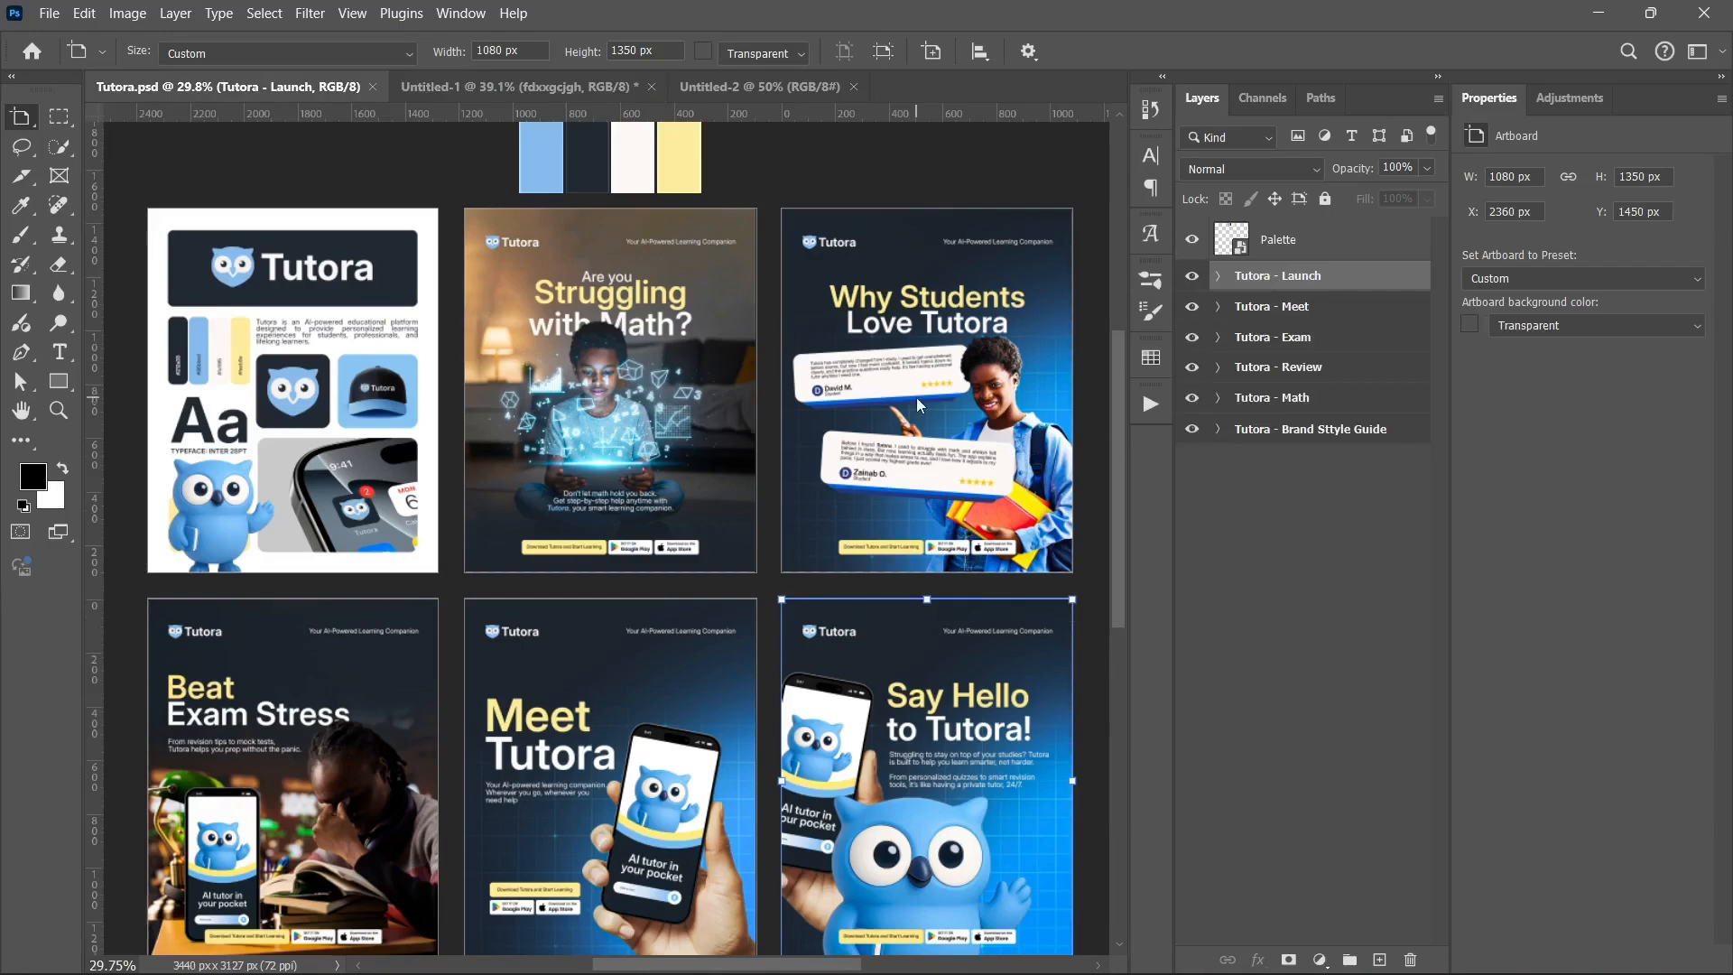
scroll(917, 397, "up", 2)
left_click(1349, 247)
key("v")
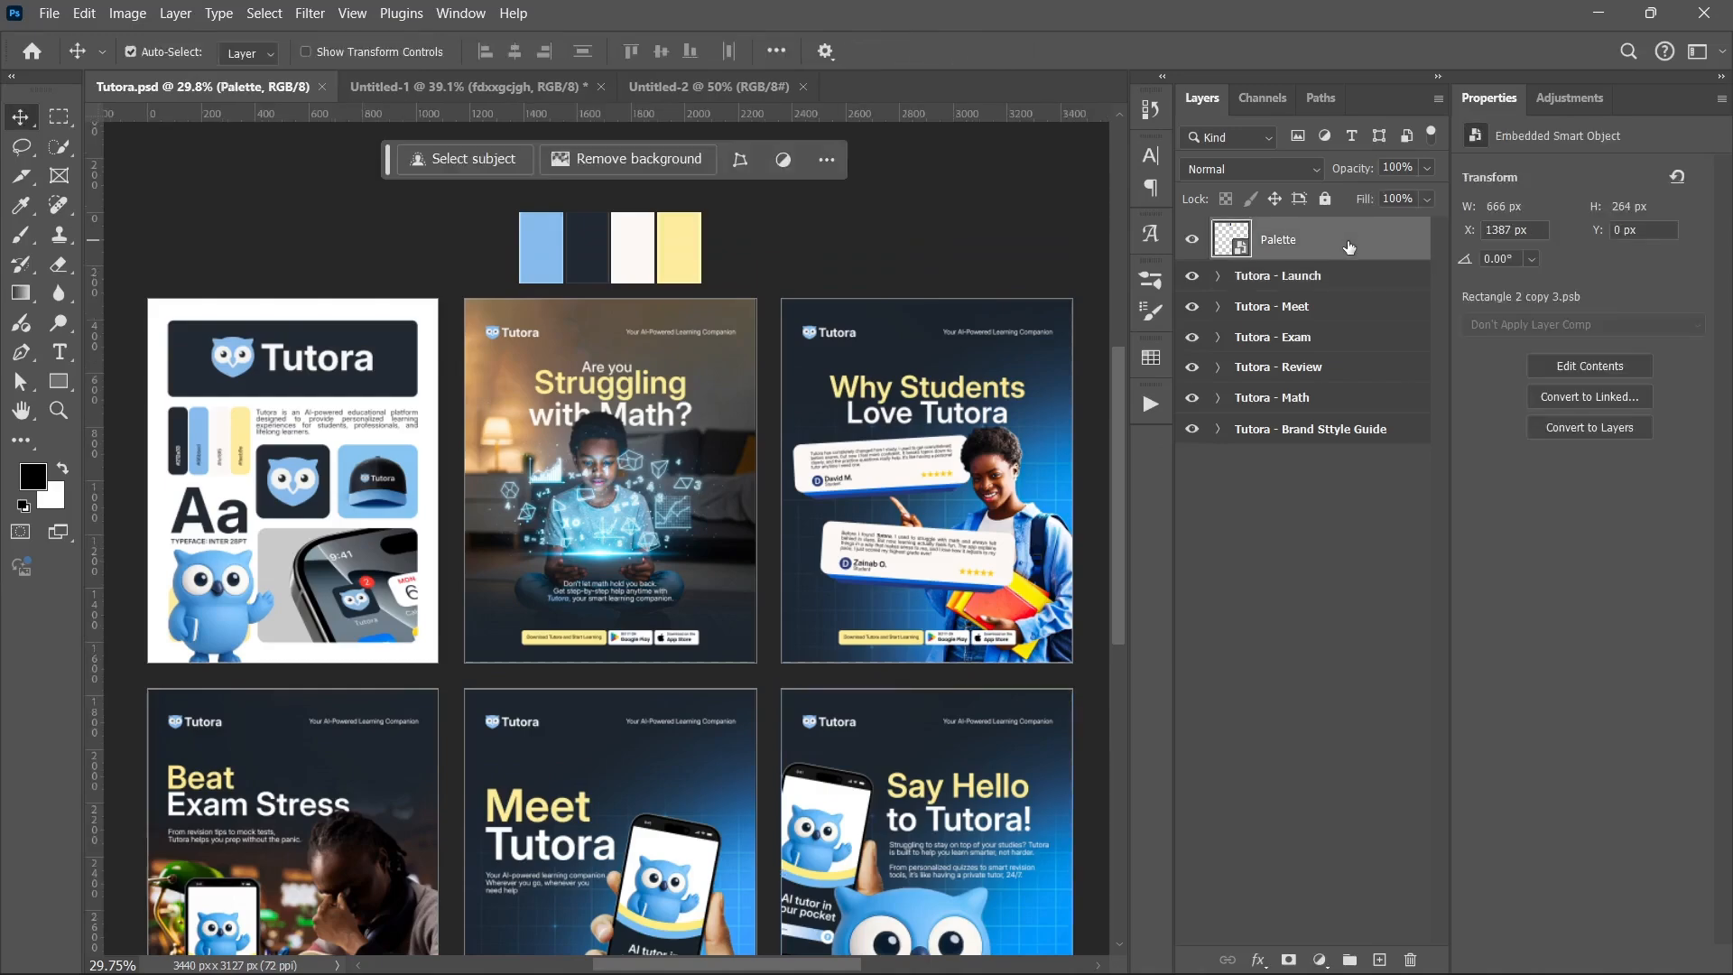
left_click(1192, 278)
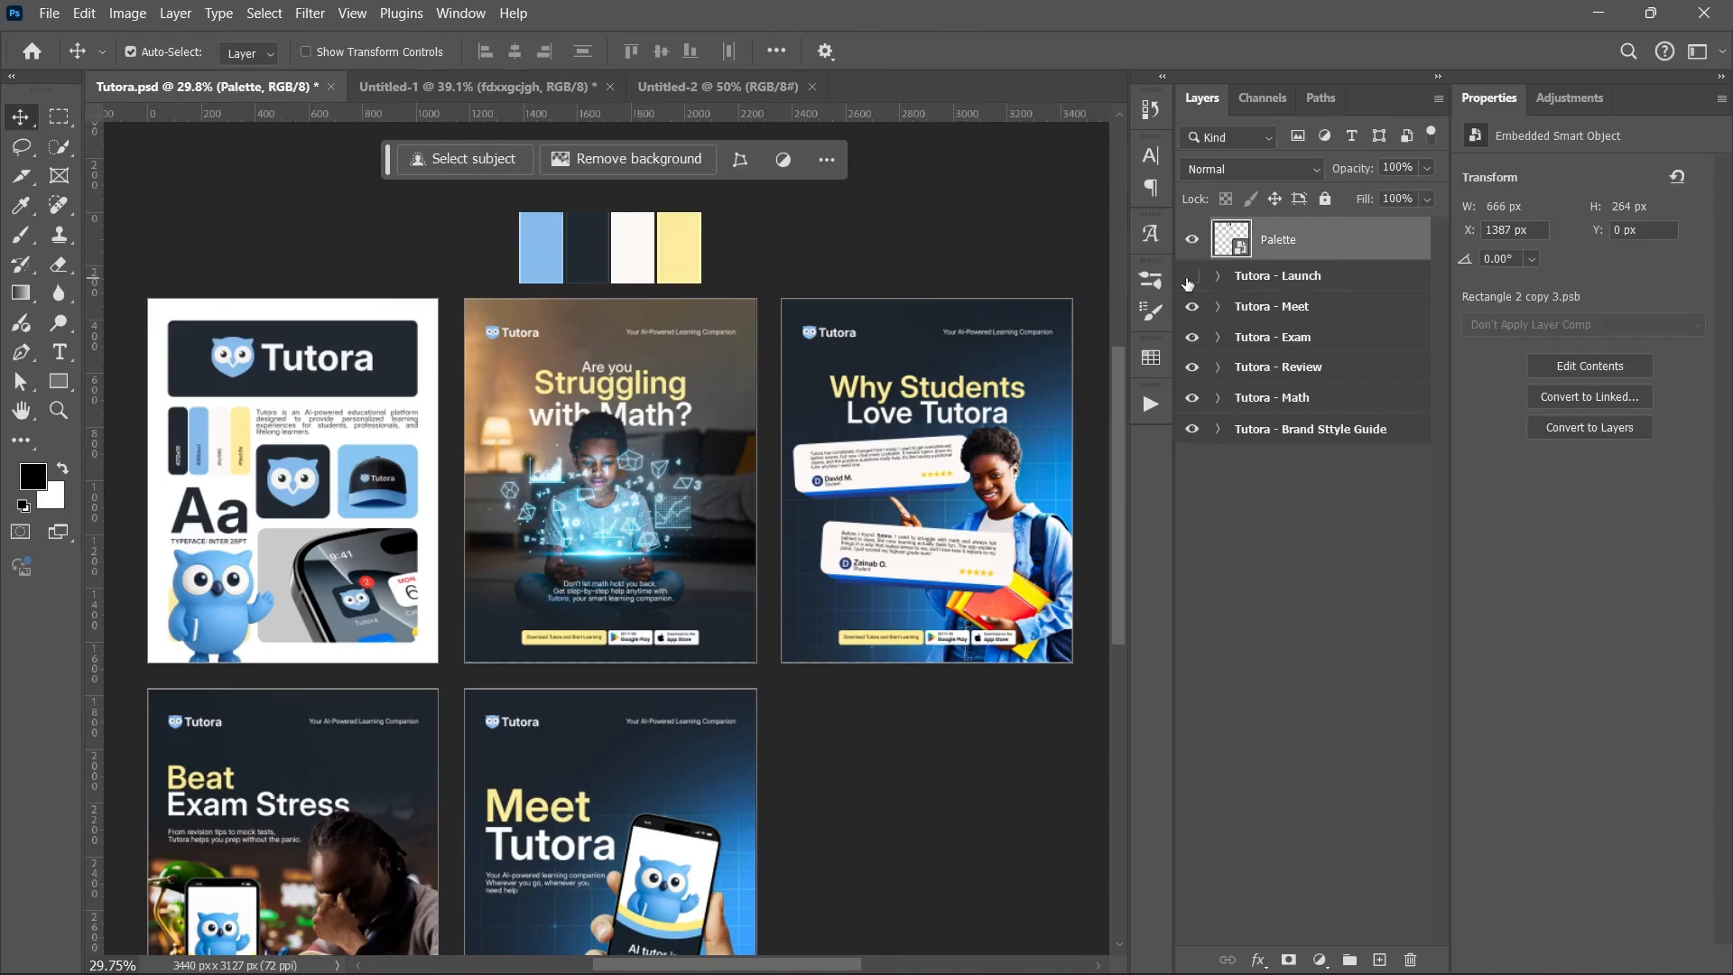
left_click(1193, 277)
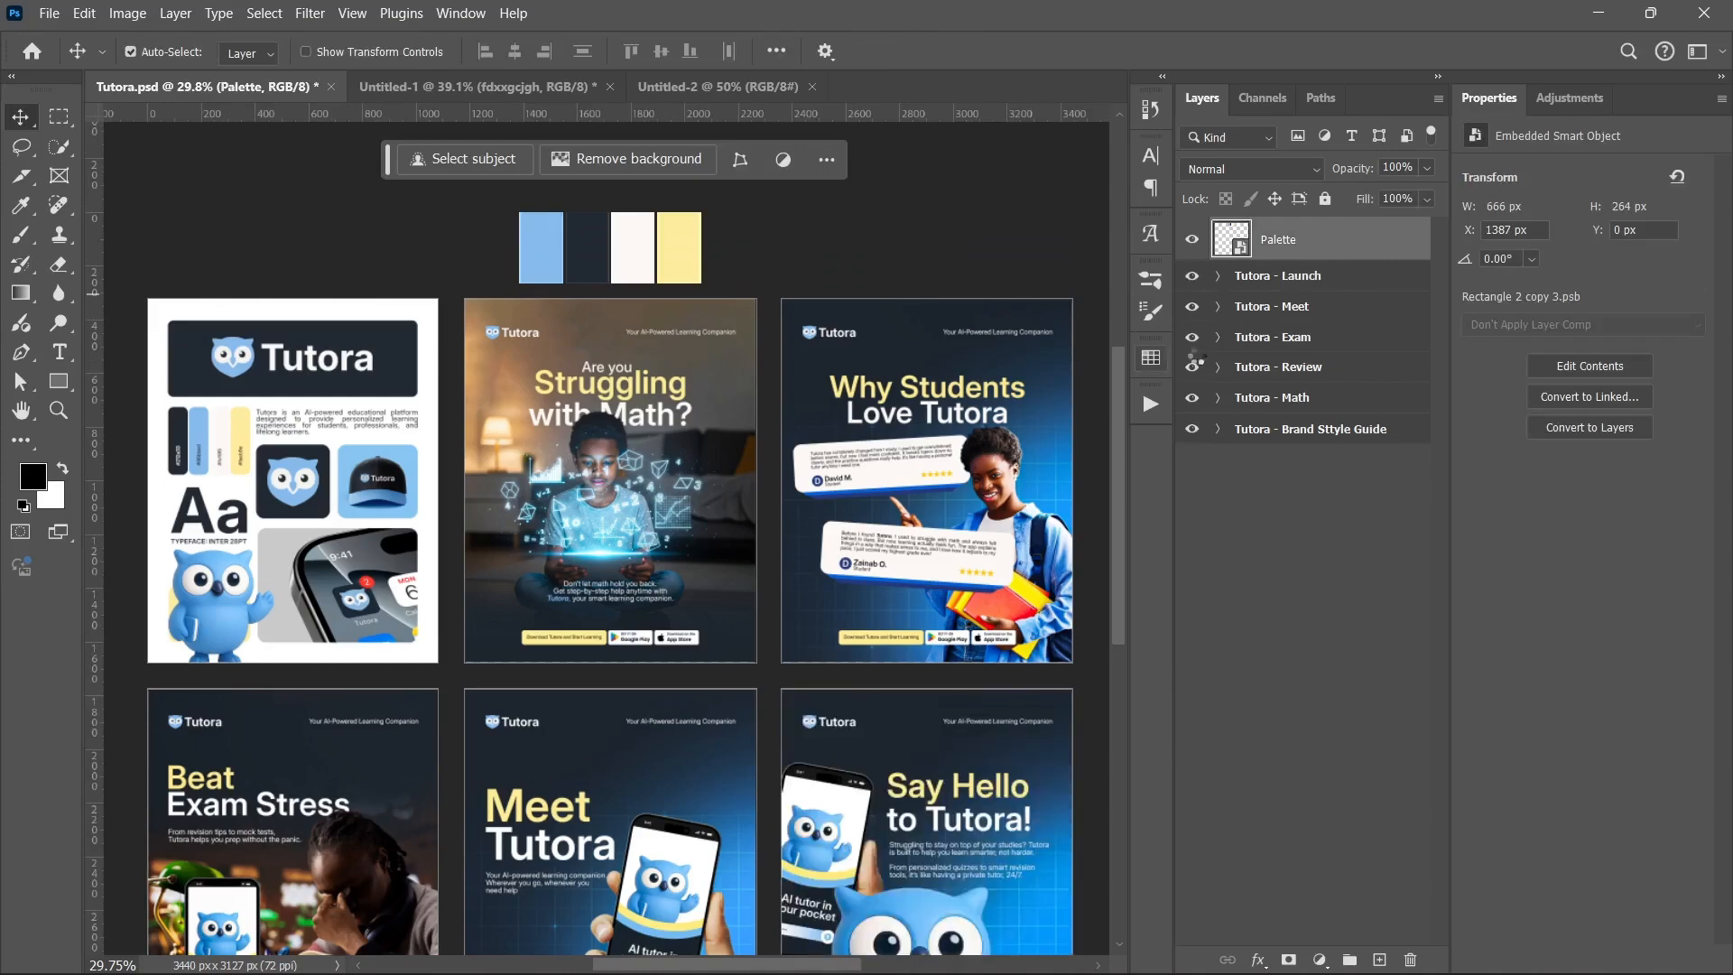
left_click(1191, 368)
left_click(1192, 368)
scroll(596, 350, "up", 2)
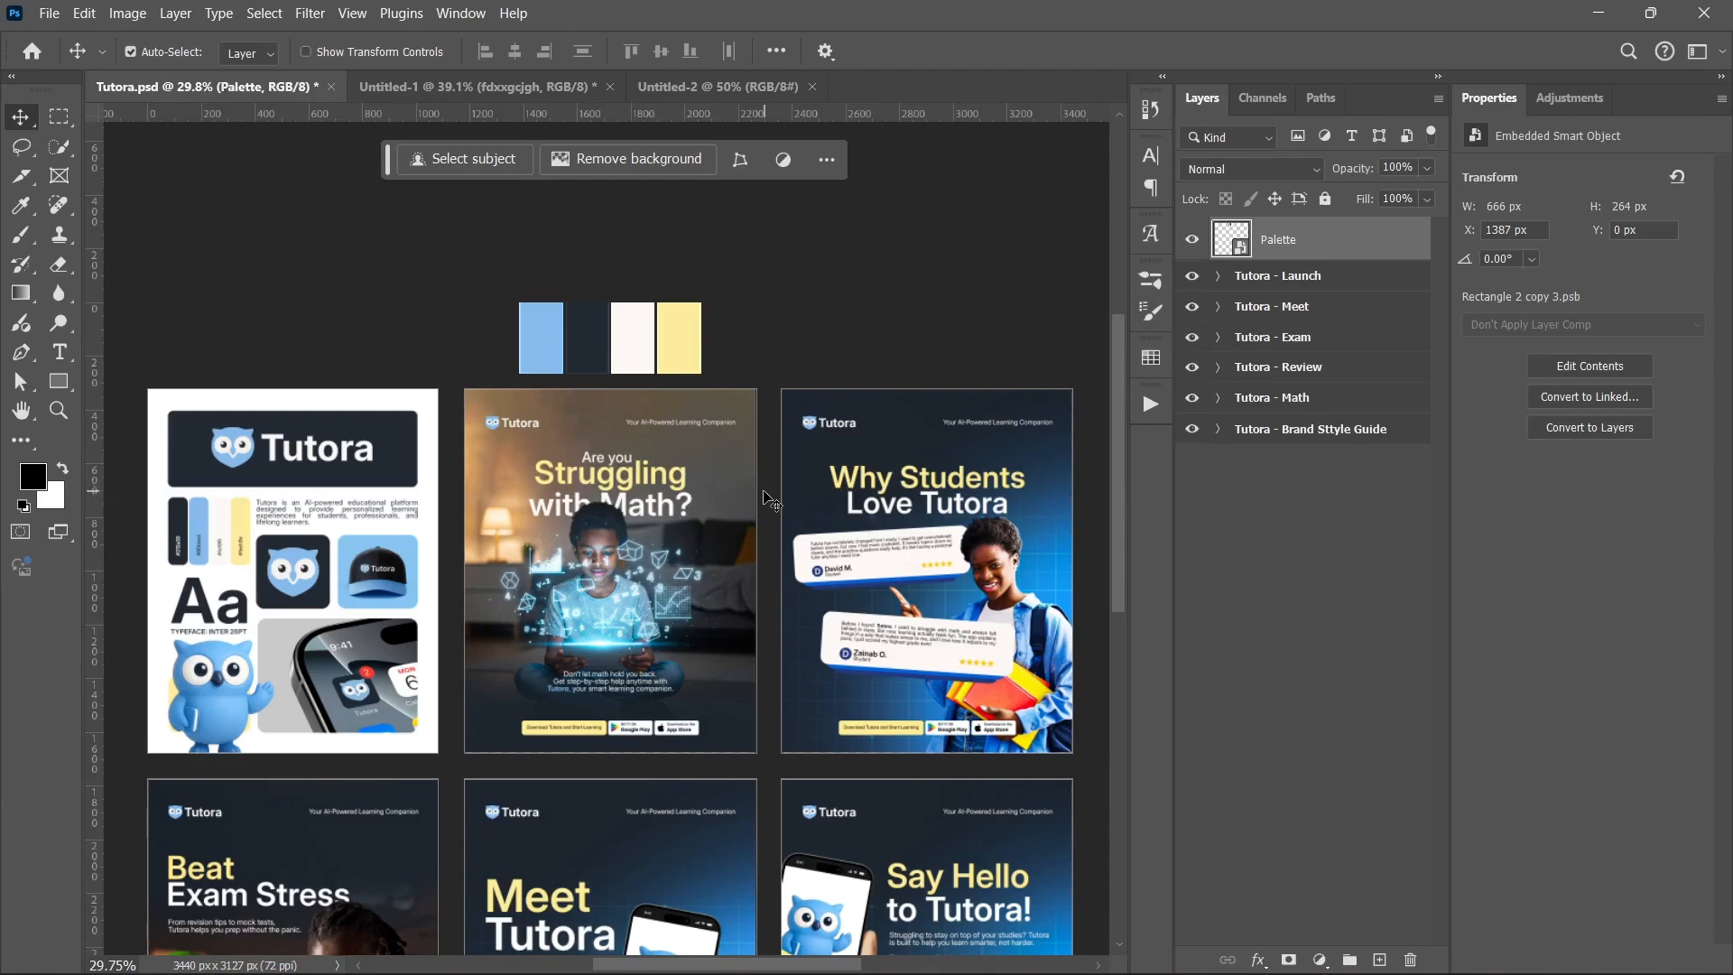
Step: In Untitled-1, move the centre bottle out of Artboard 2 onto the empty canvas above, at about X 1613, Y 297 px, and deselect it
left_click(452, 88)
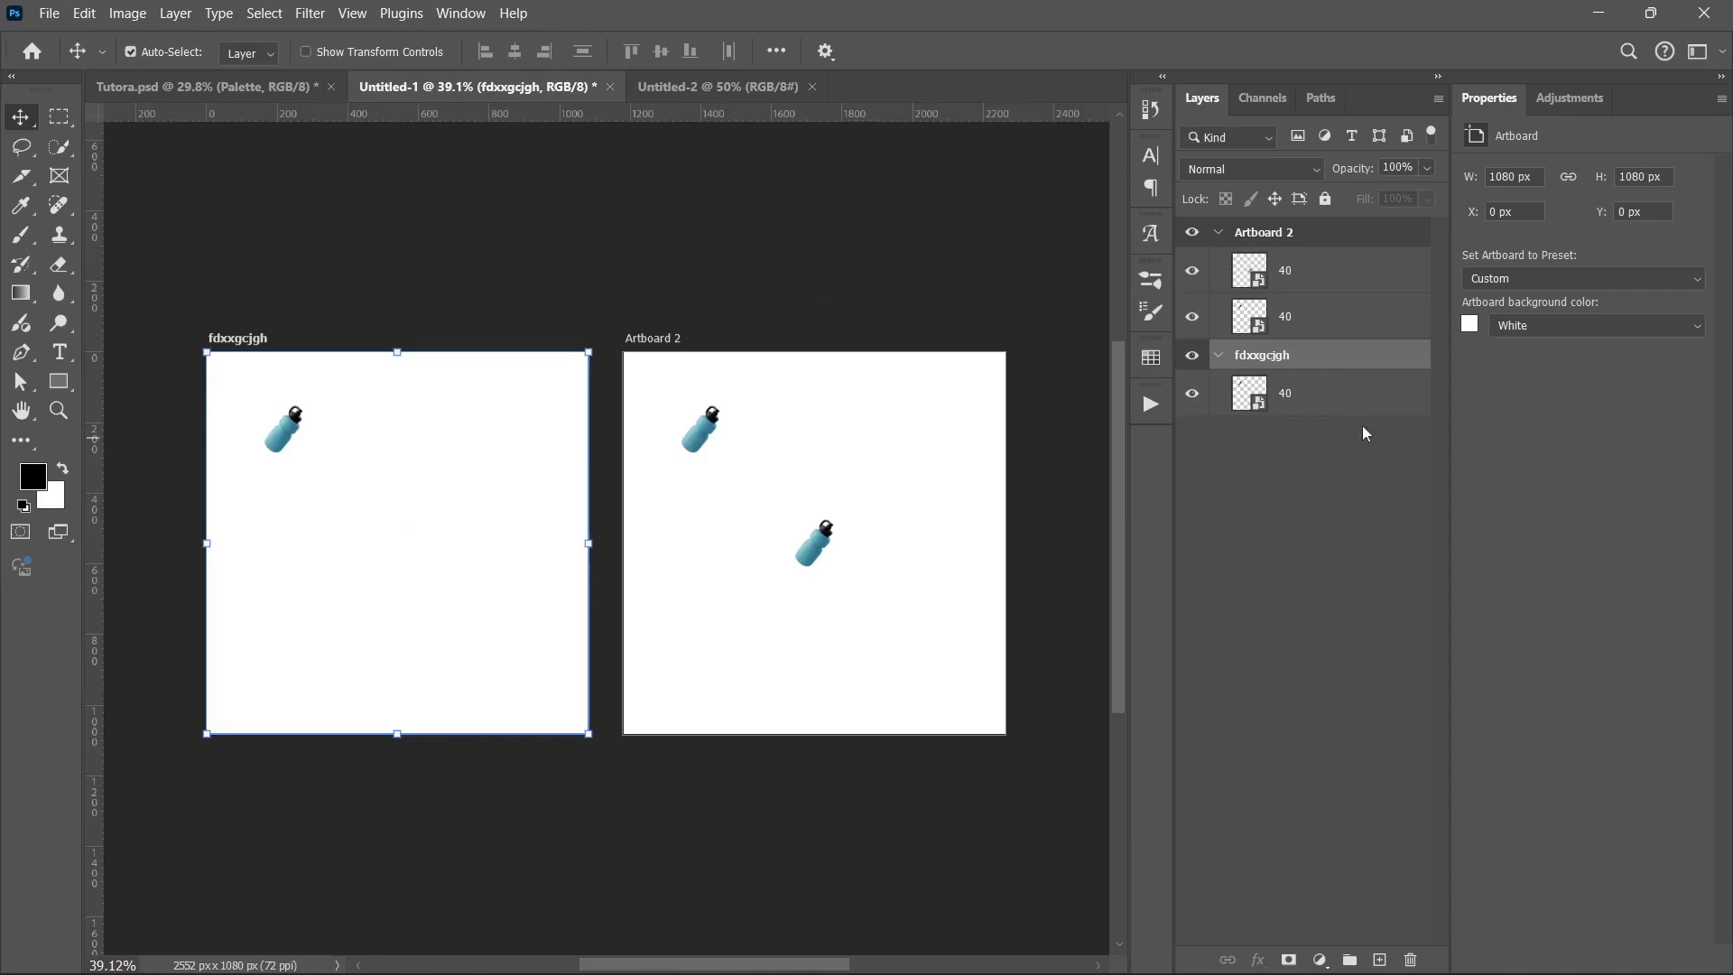
left_click(1308, 280)
scroll(787, 544, "up", 3)
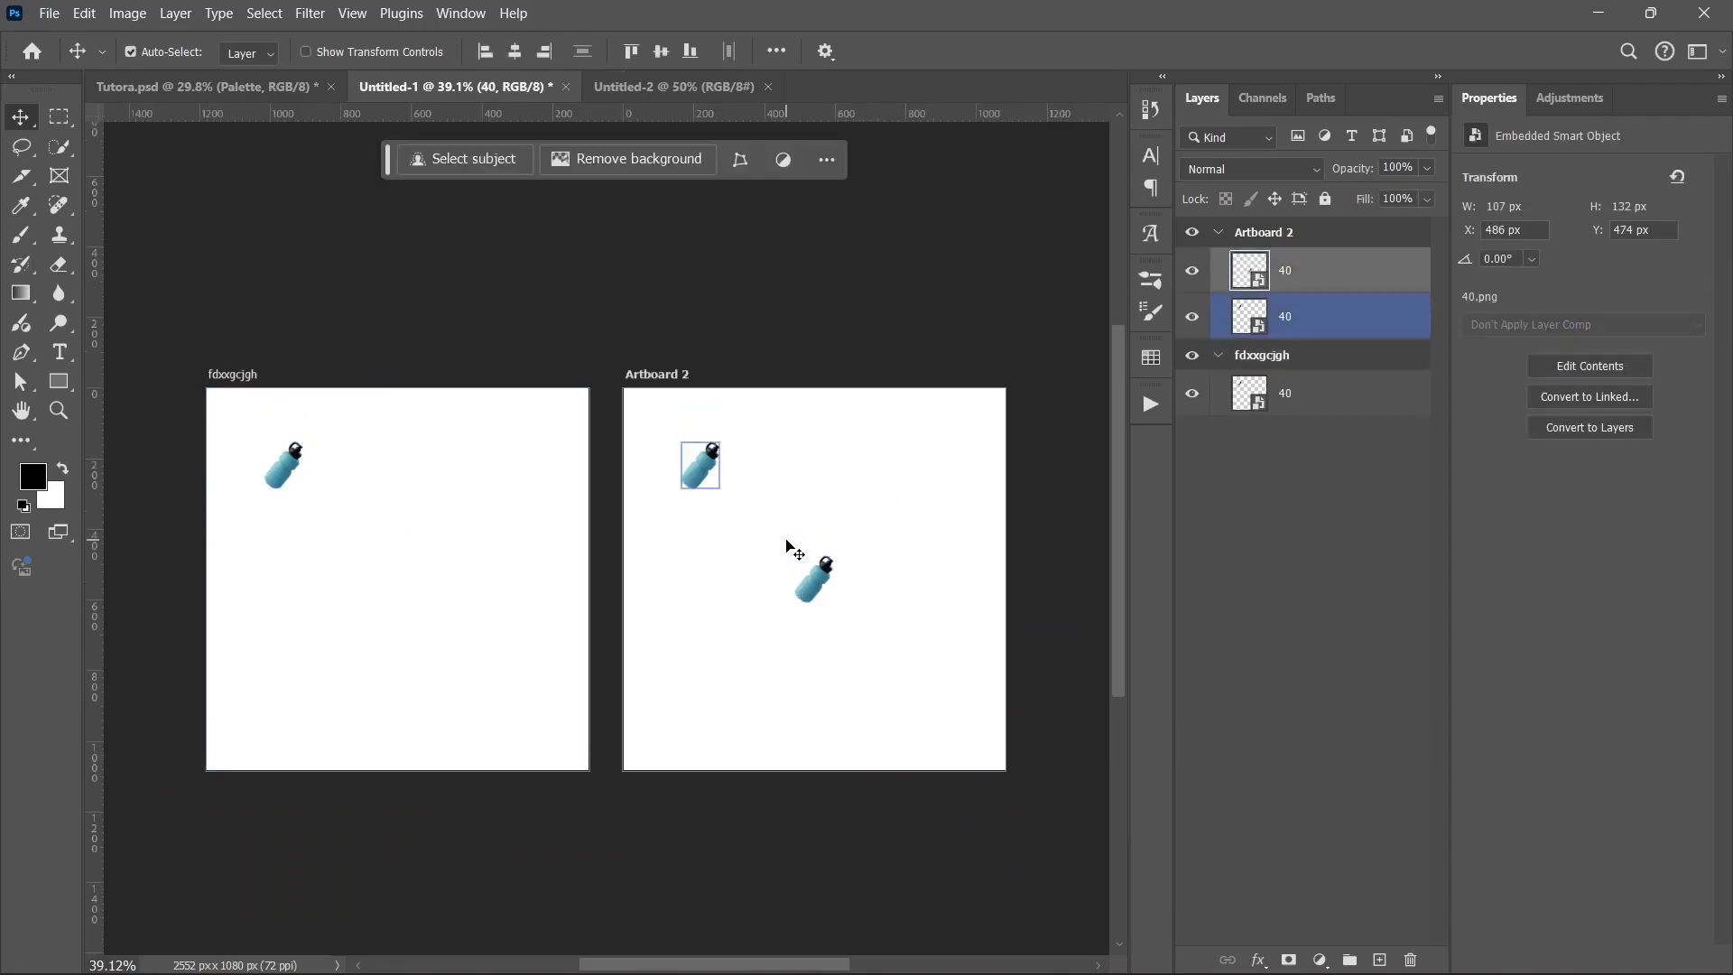
left_click(1291, 317)
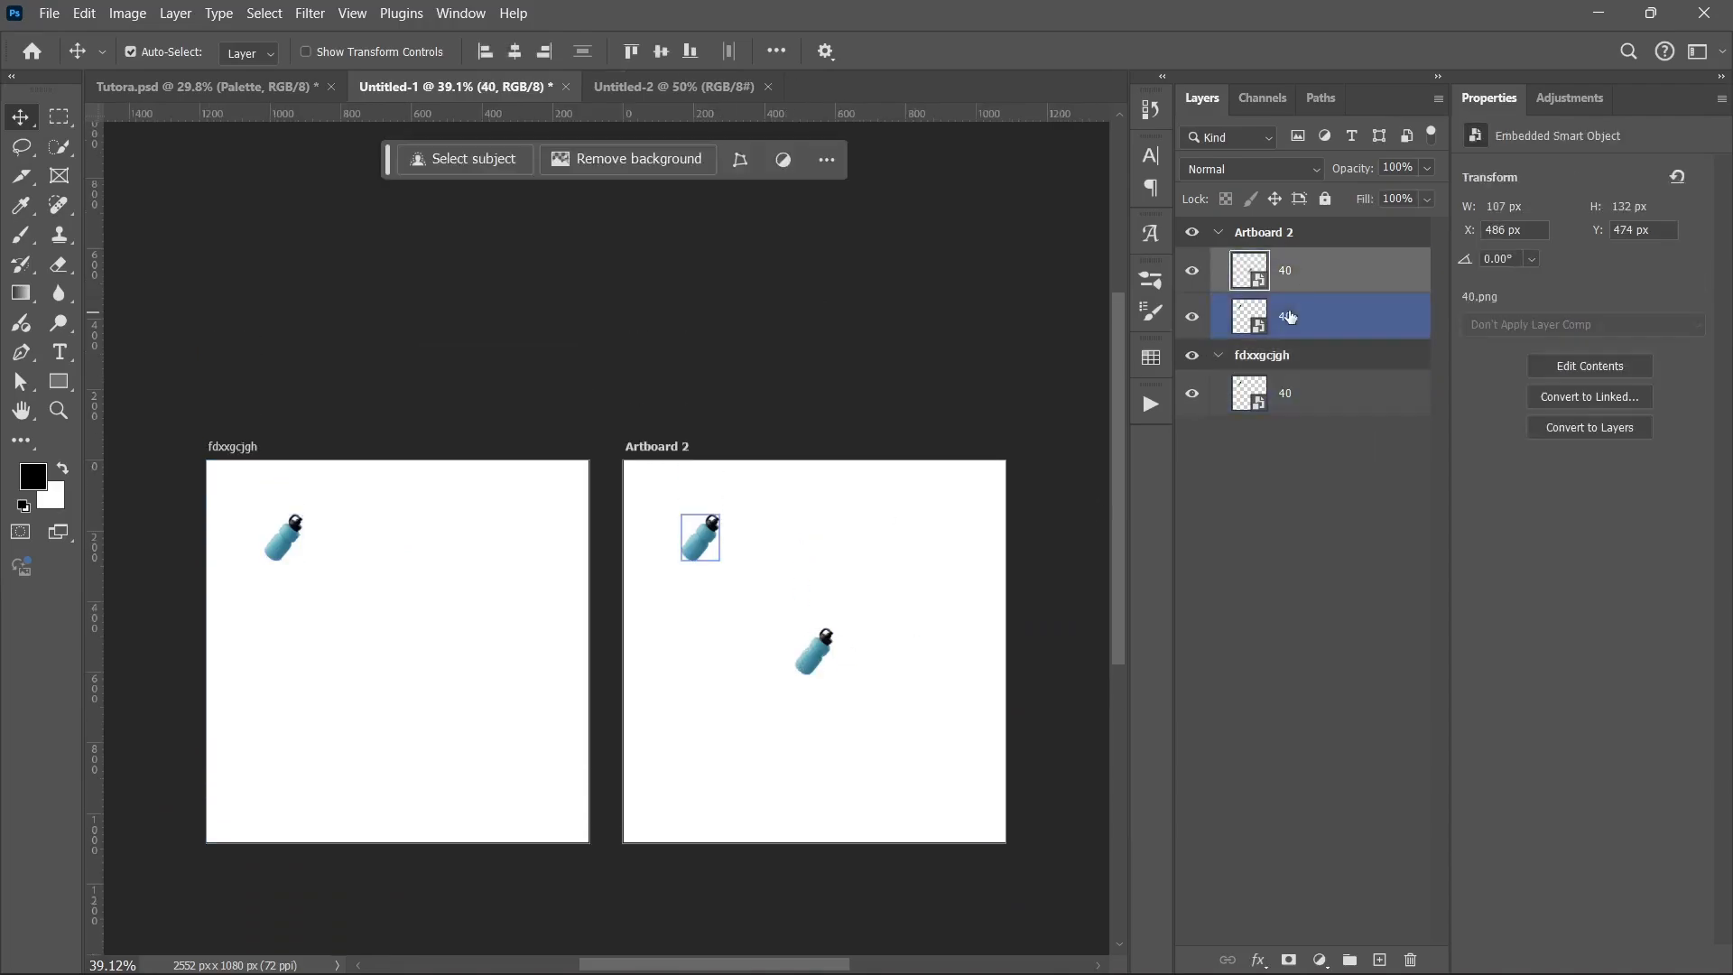
left_click(1298, 280)
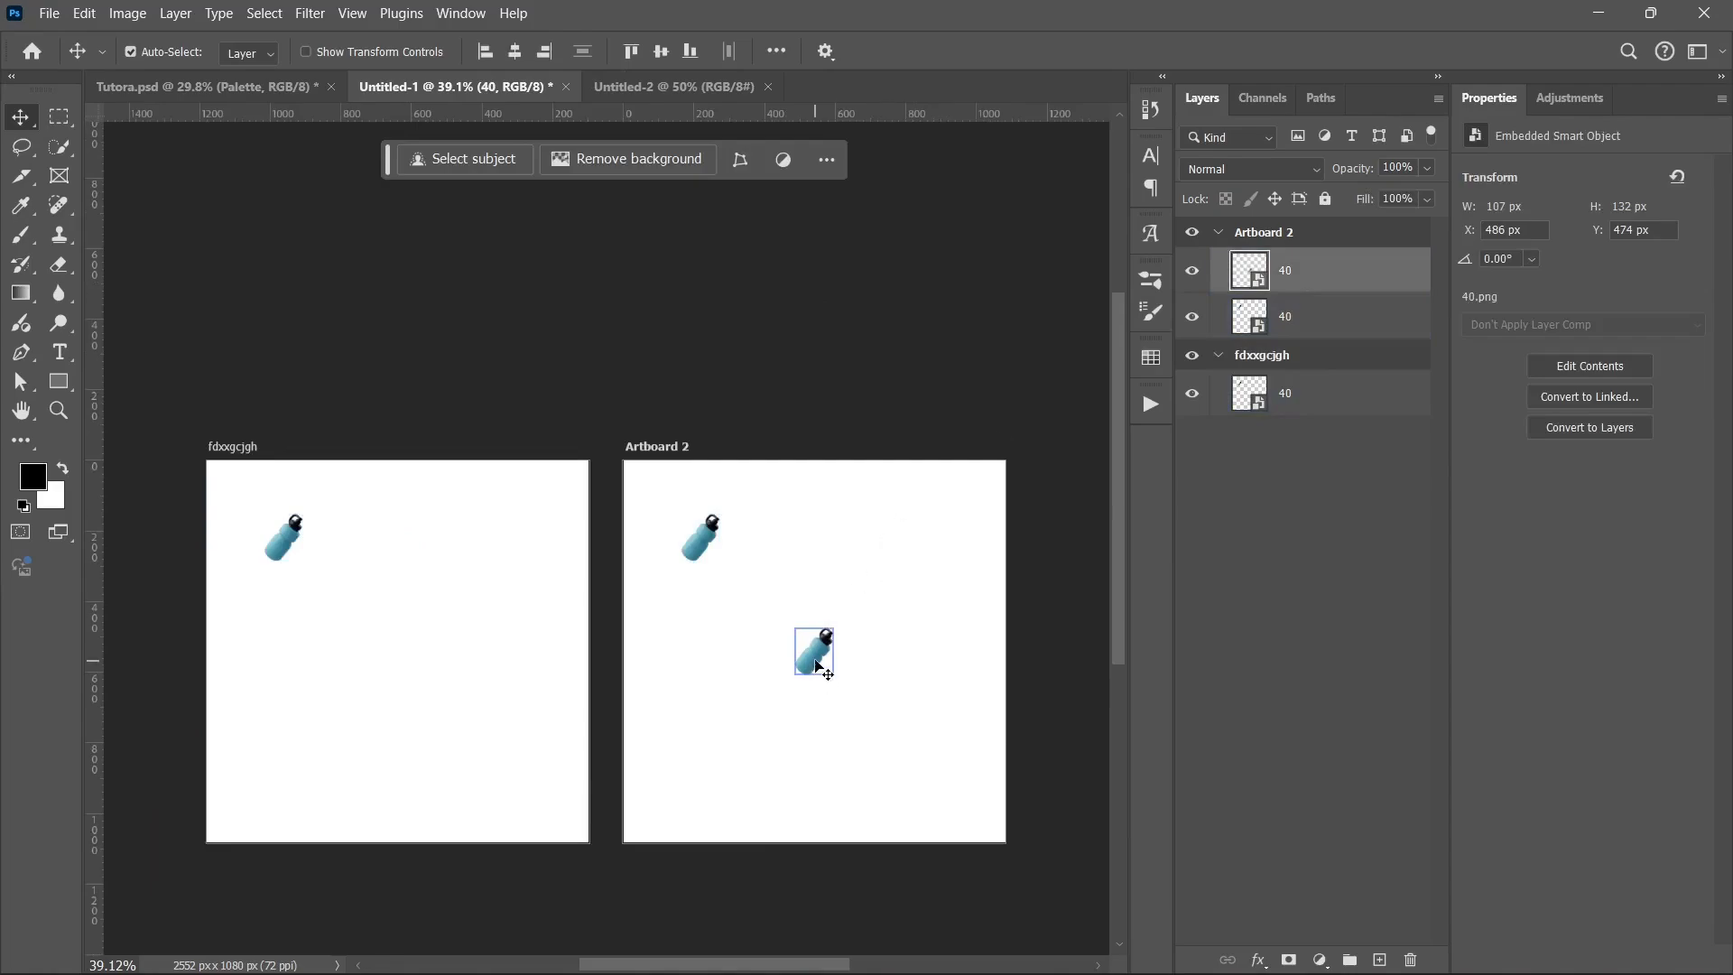
left_click_drag(817, 668, 796, 345)
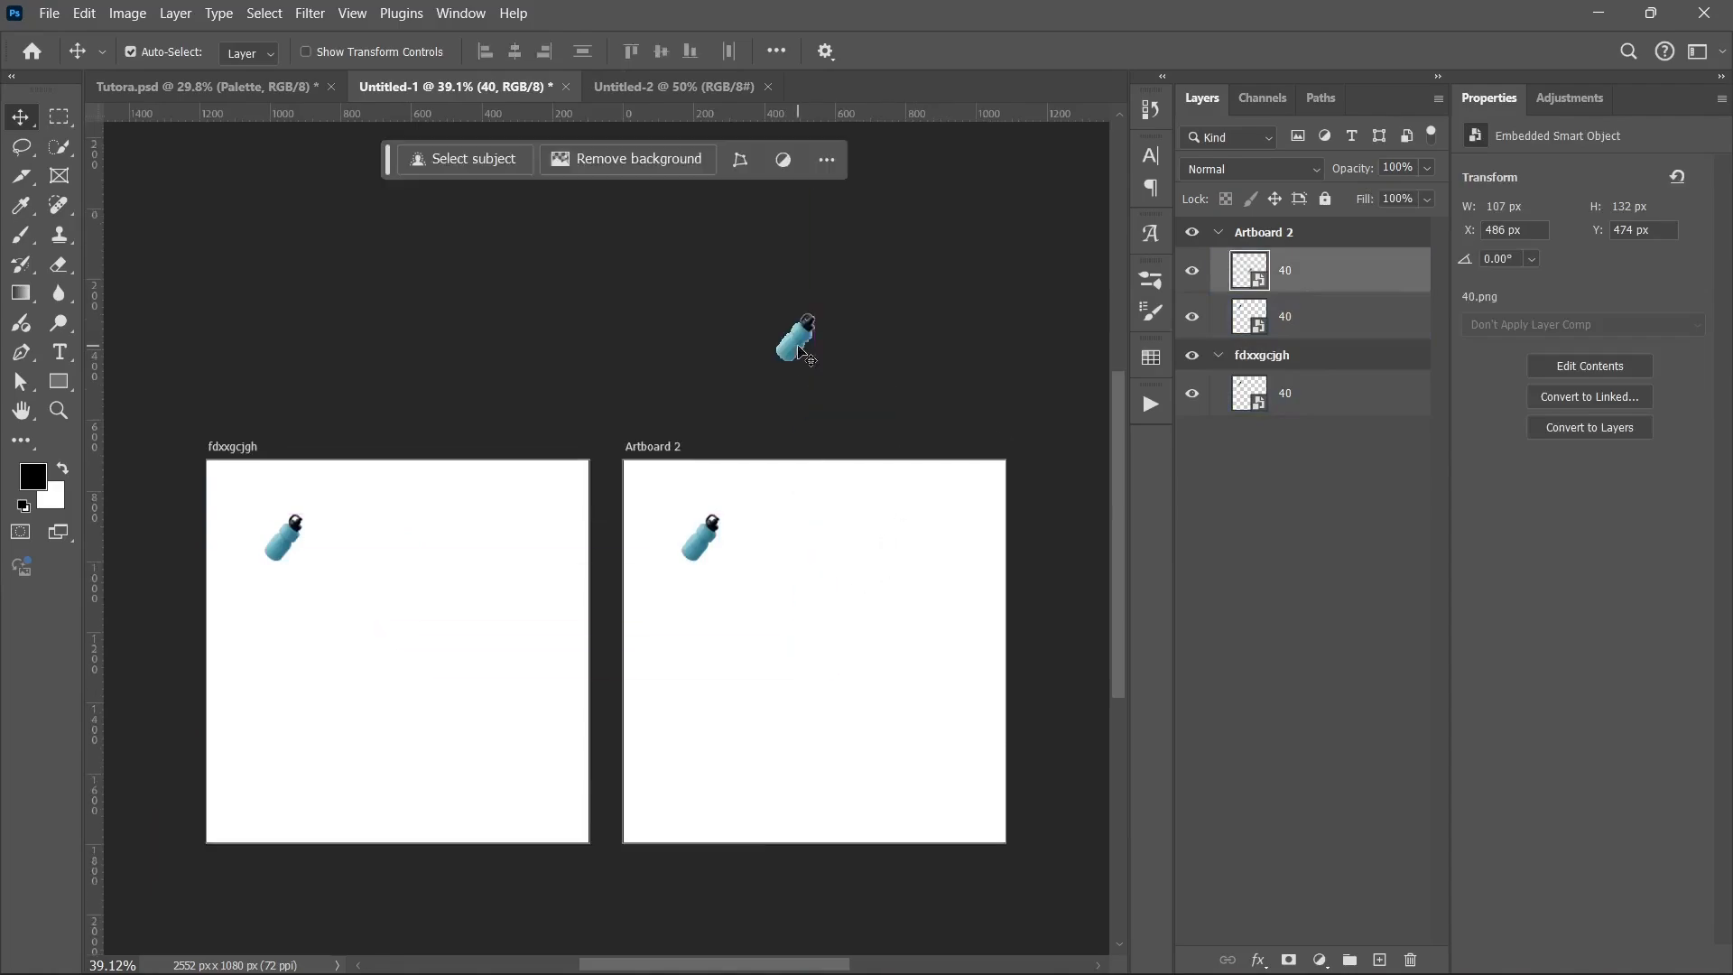
left_click(1297, 569)
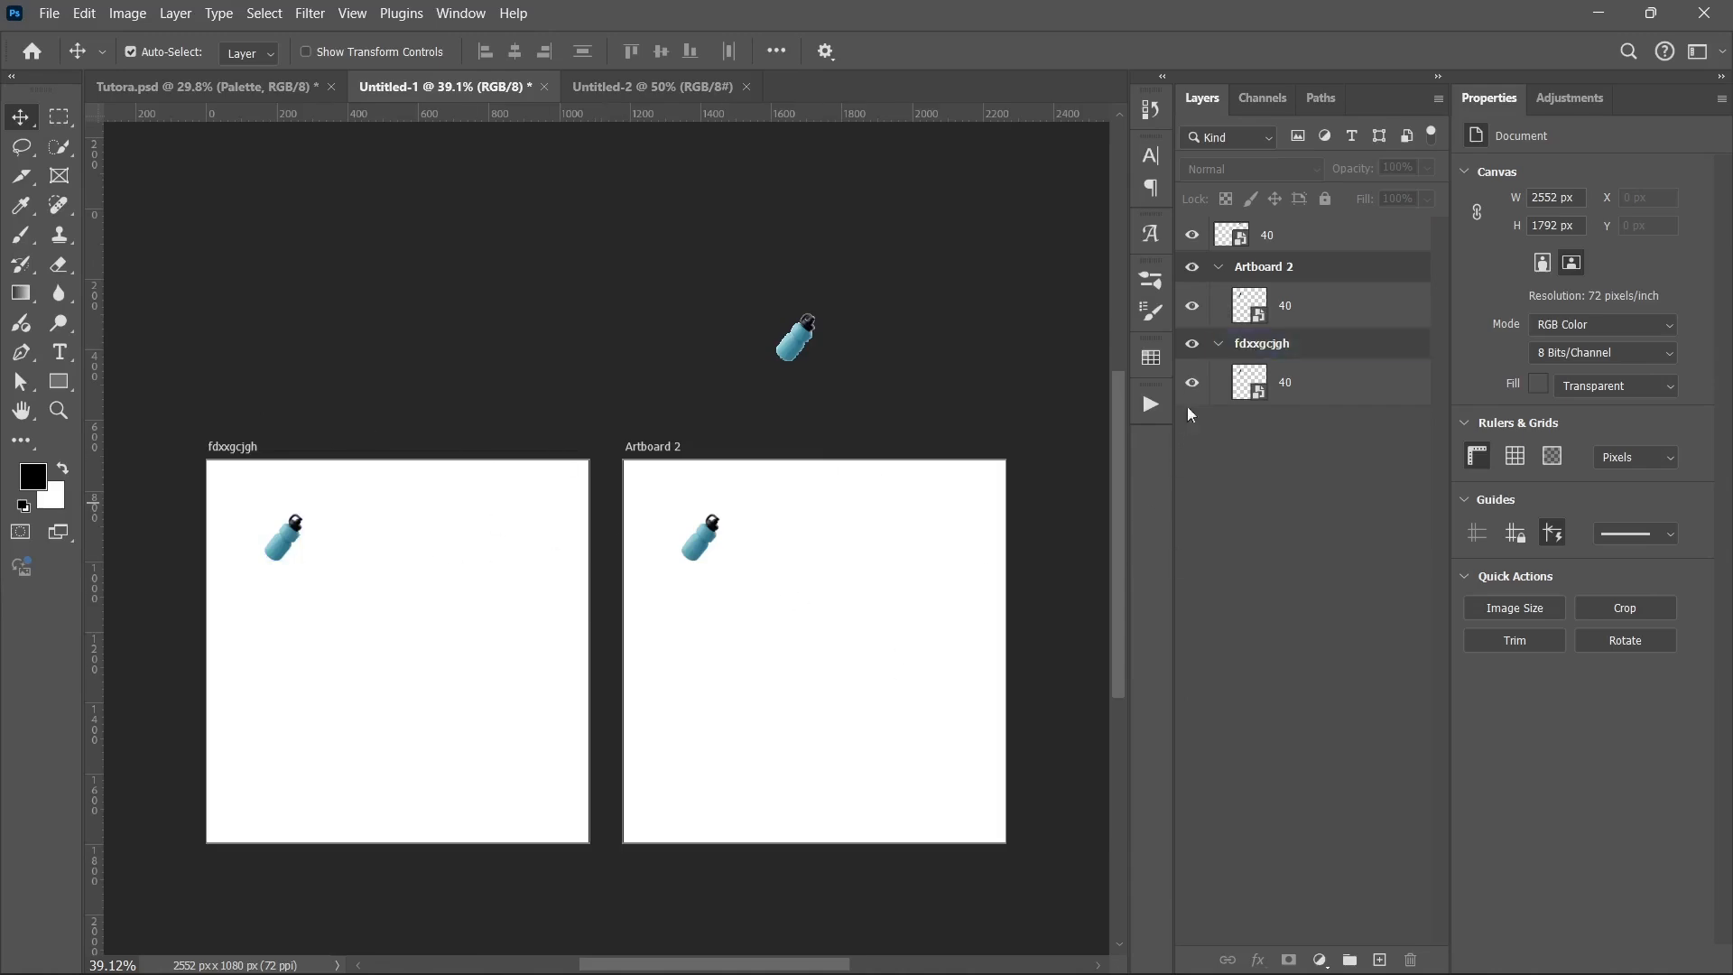
Step: Collapse the fdxxgcjgh and Artboard 2 groups in the layer list
left_click(1219, 383)
left_click(1220, 346)
left_click(1232, 267)
left_click(1219, 266)
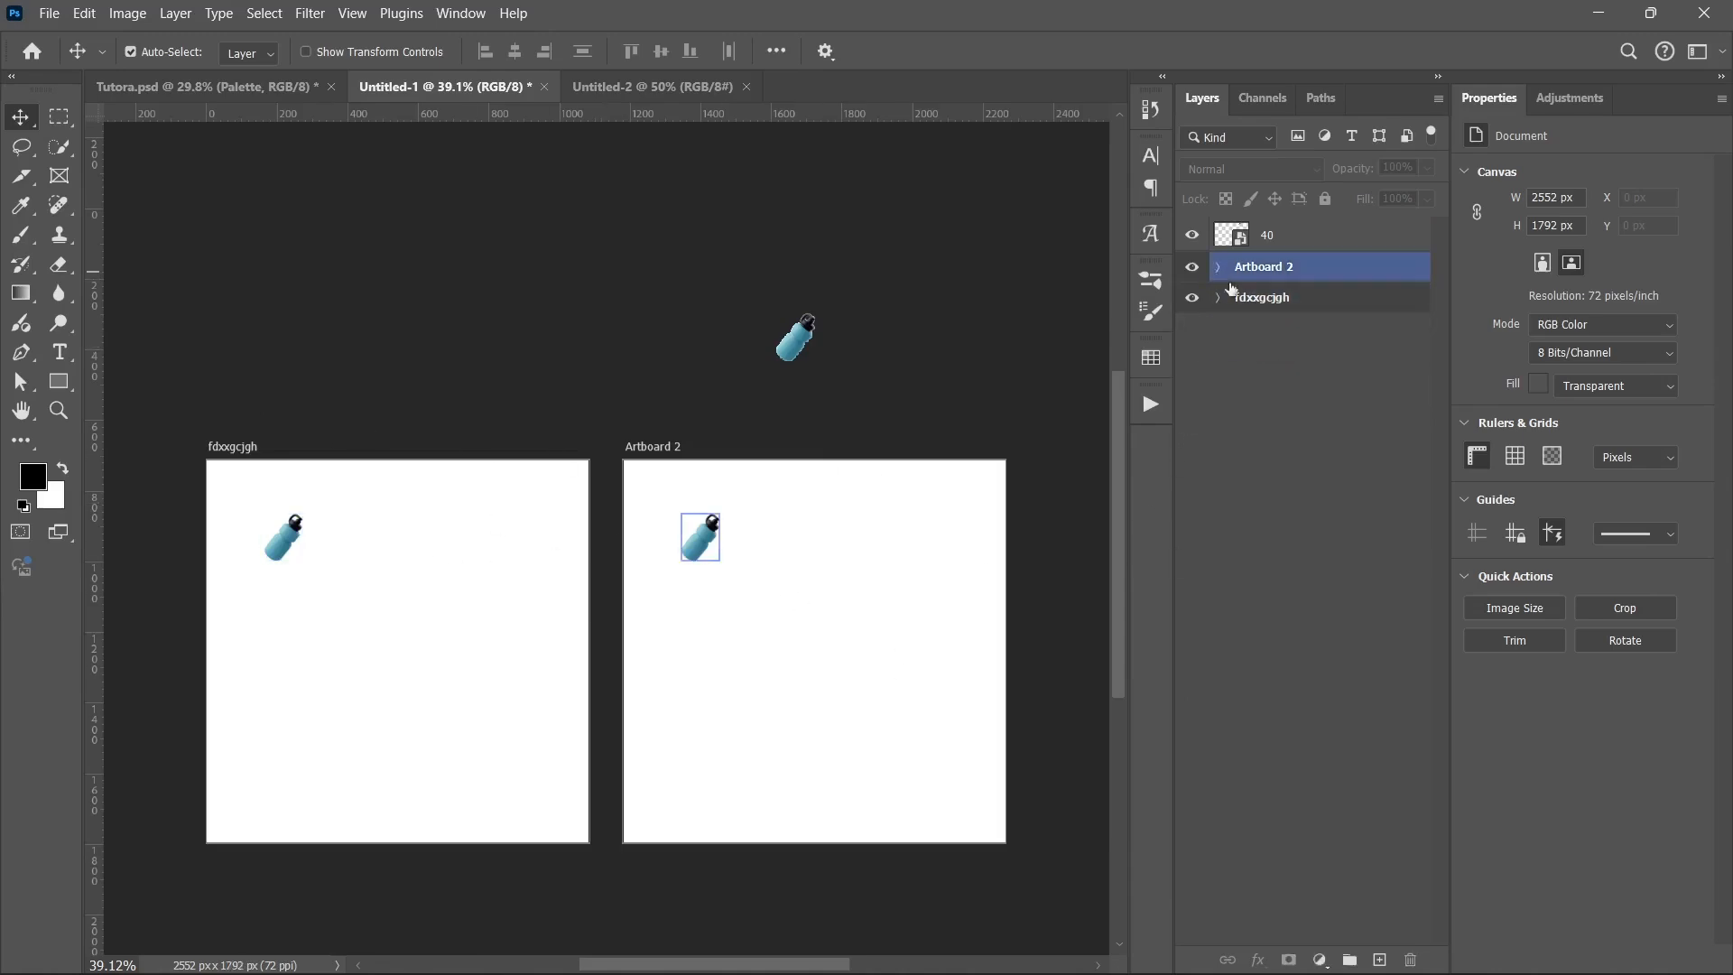
left_click(1317, 460)
Step: Move the loose bottle outside the artboards to about X 1344, Y 271 px, above Artboard 2's bottle
left_click(795, 339)
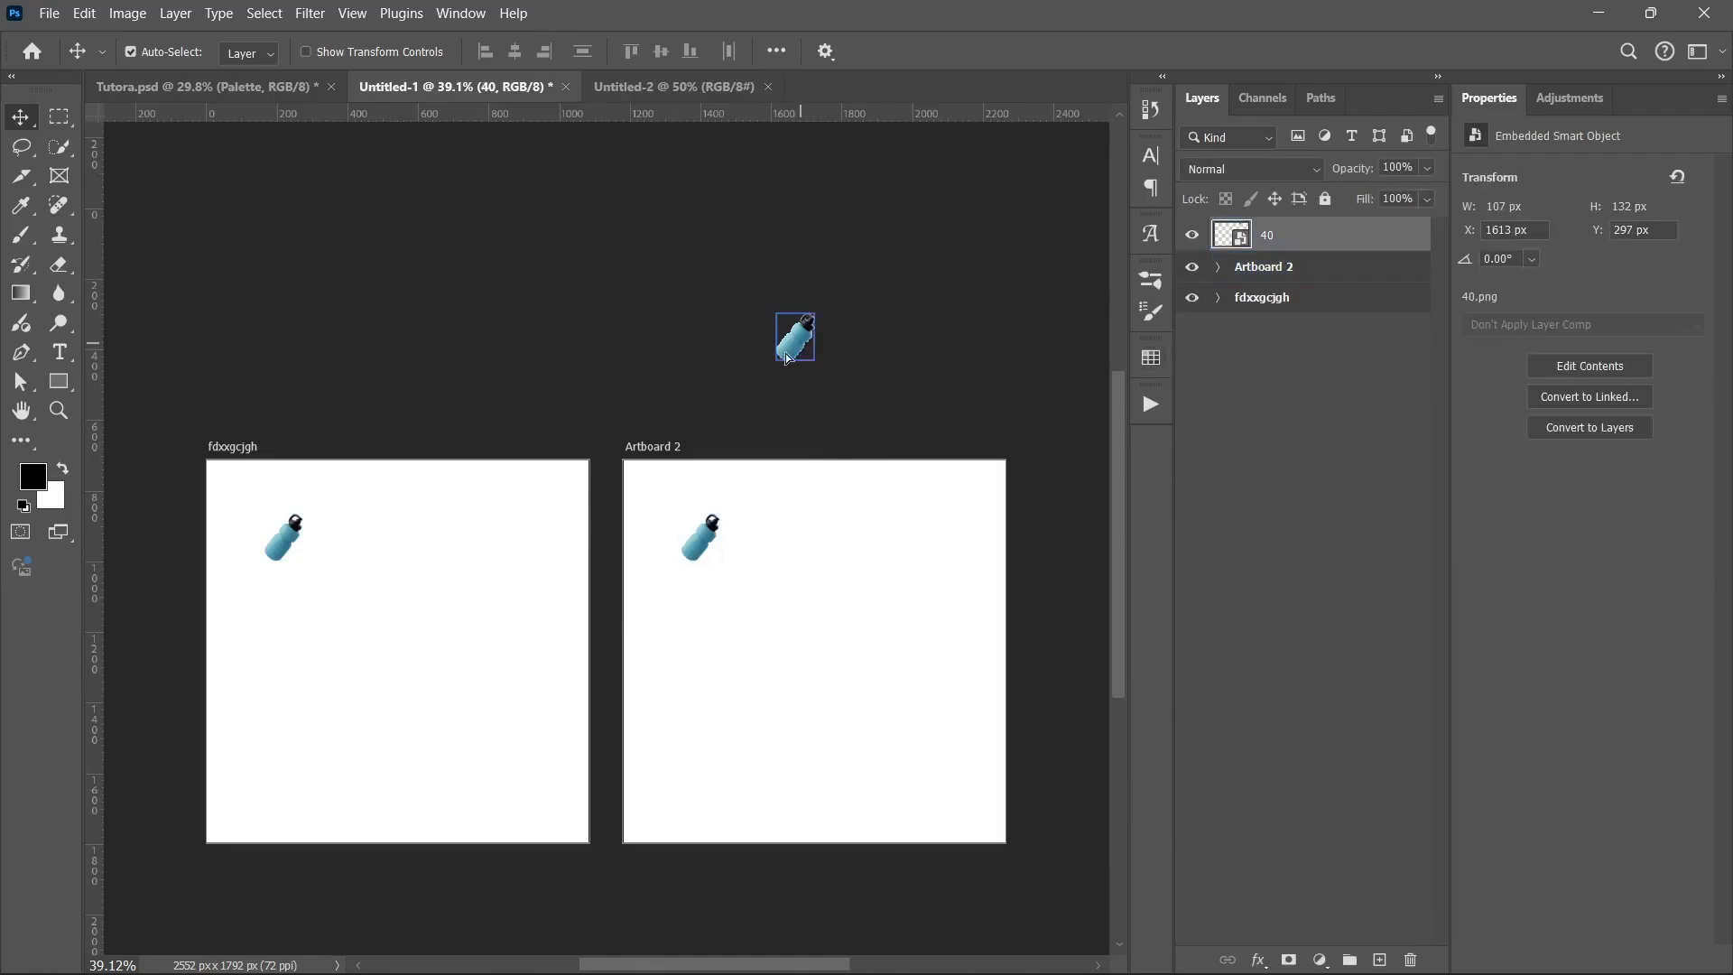
left_click_drag(795, 341, 710, 341)
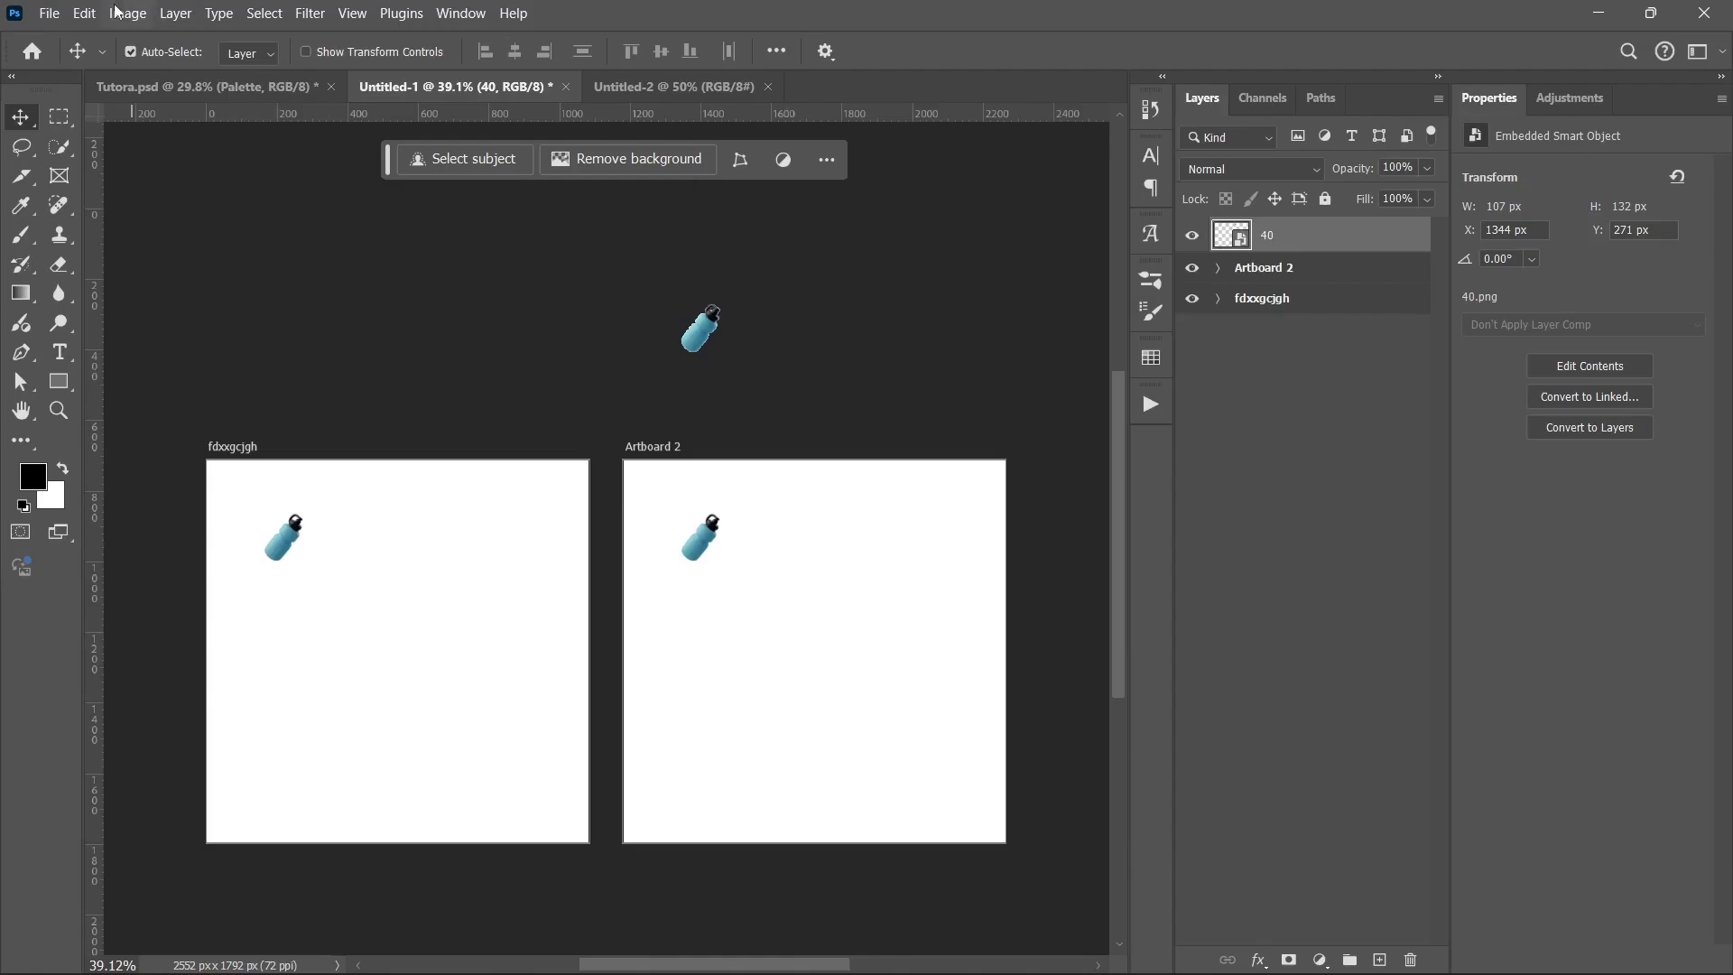
Step: Switch to the Tutora.psd document, clear the layer selection and look over its six artboards
left_click(164, 86)
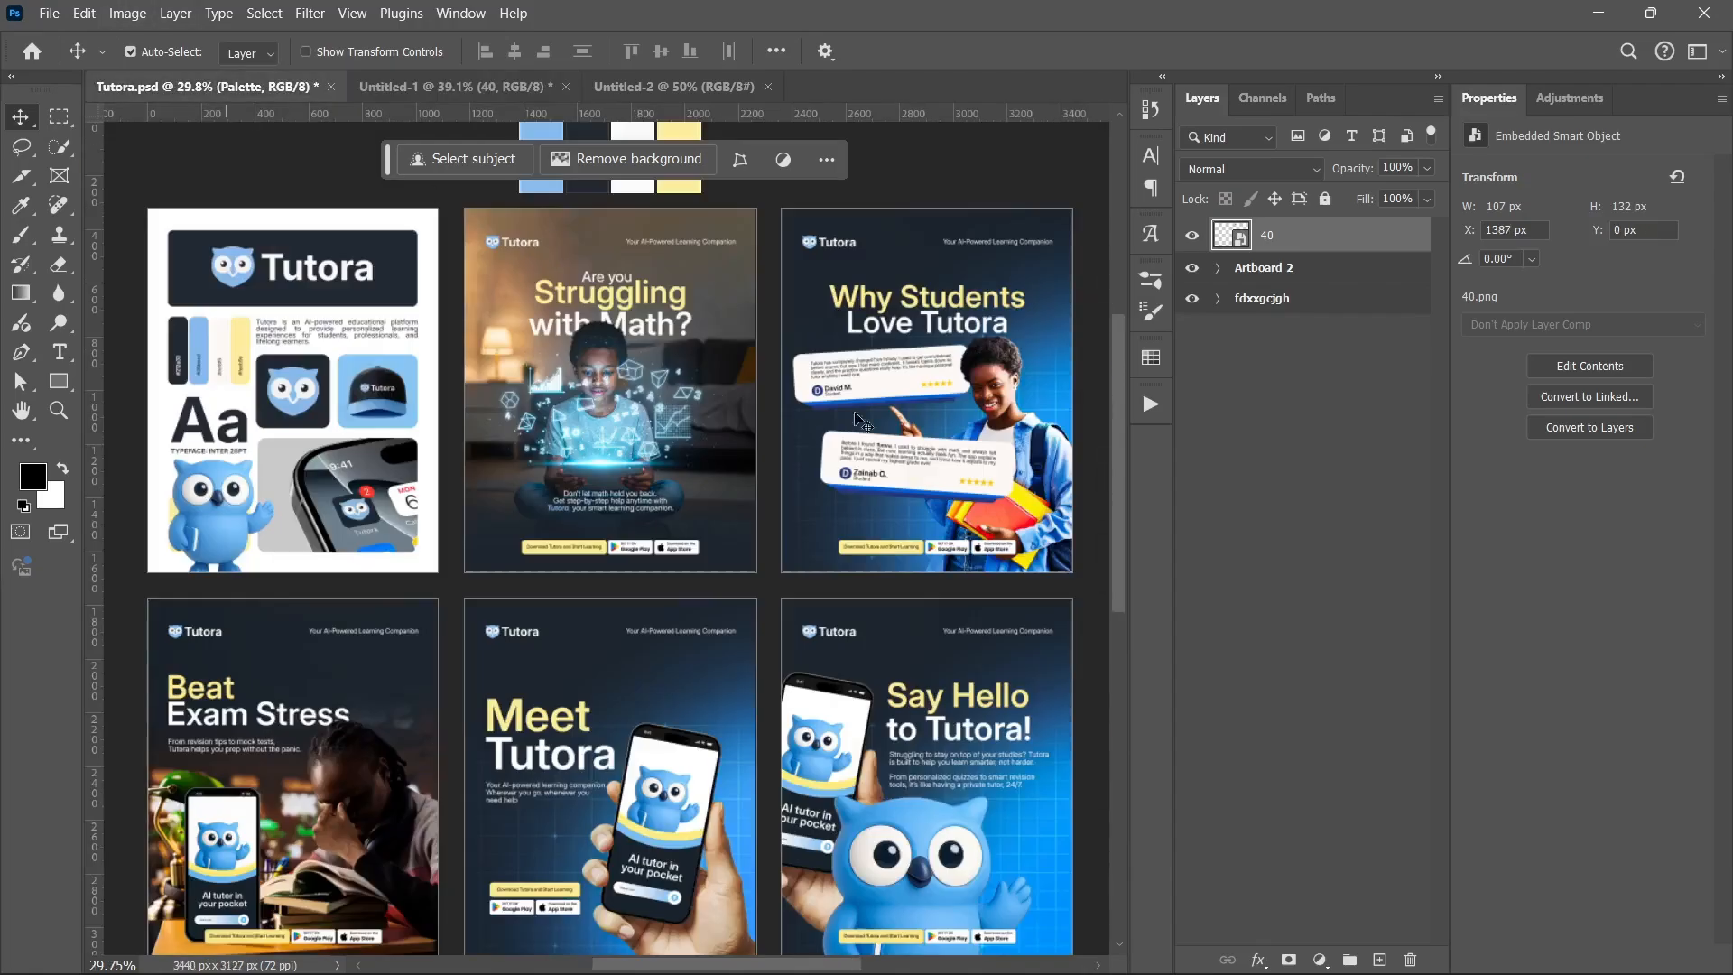
left_click(1320, 789)
scroll(957, 795, "down", 2)
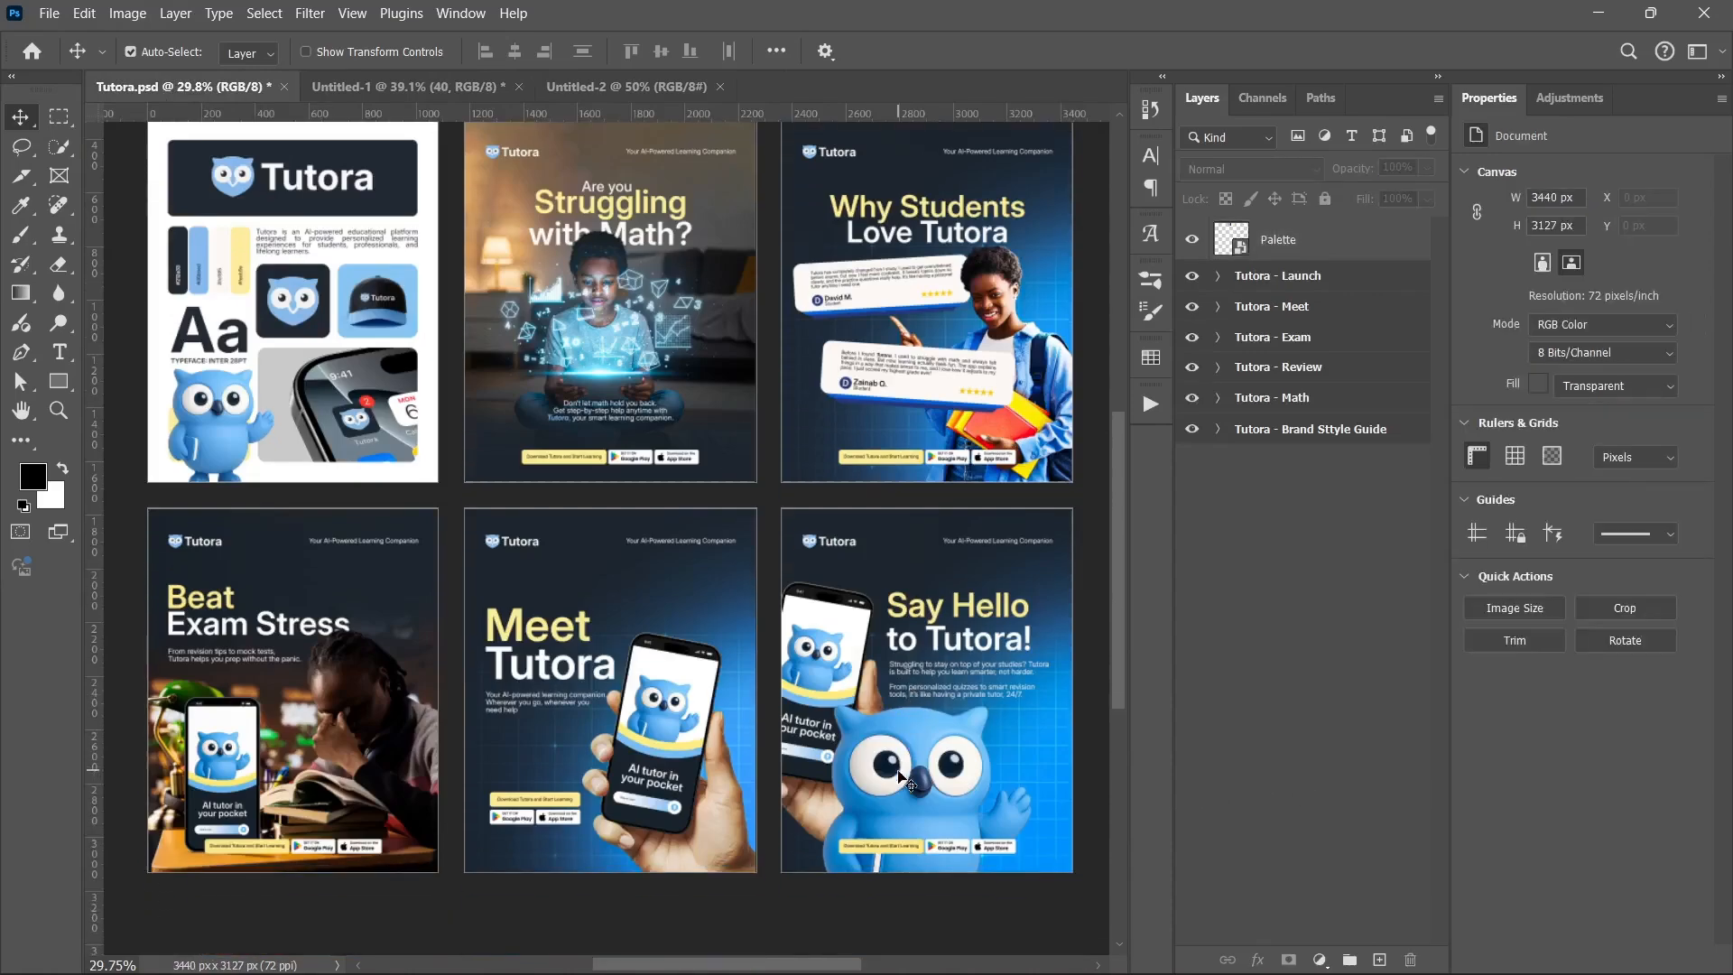
scroll(957, 794, "up", 1)
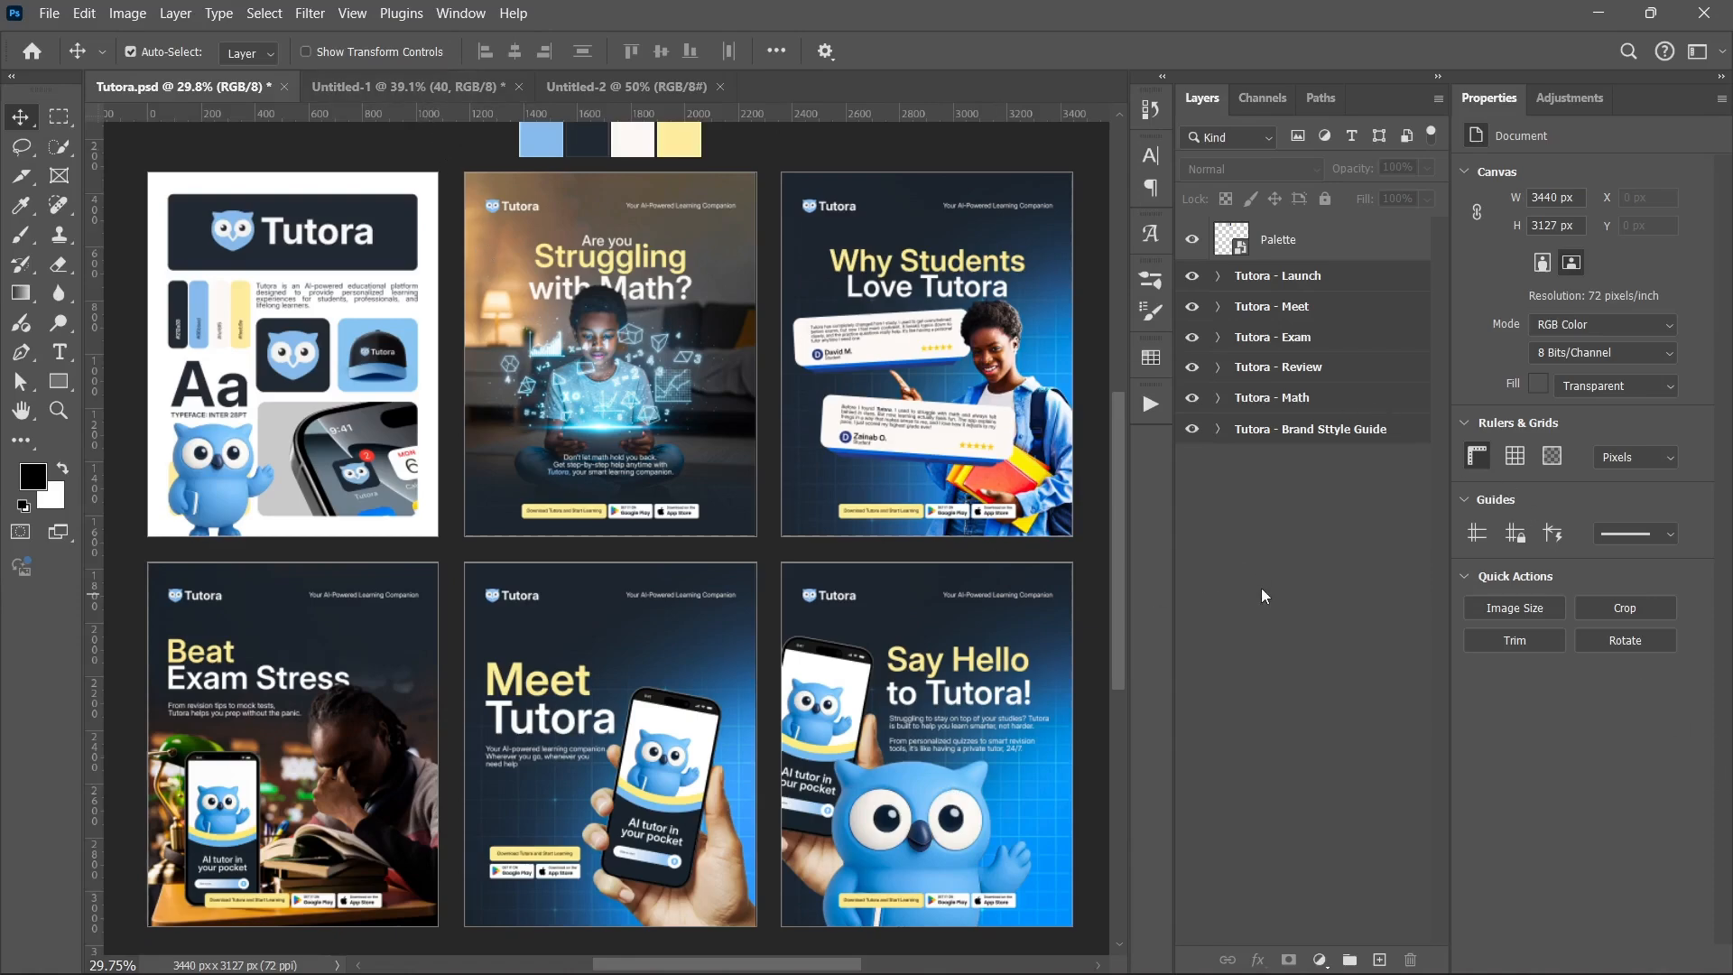
scroll(794, 607, "up", 2)
scroll(794, 607, "down", 1)
scroll(795, 606, "down", 2)
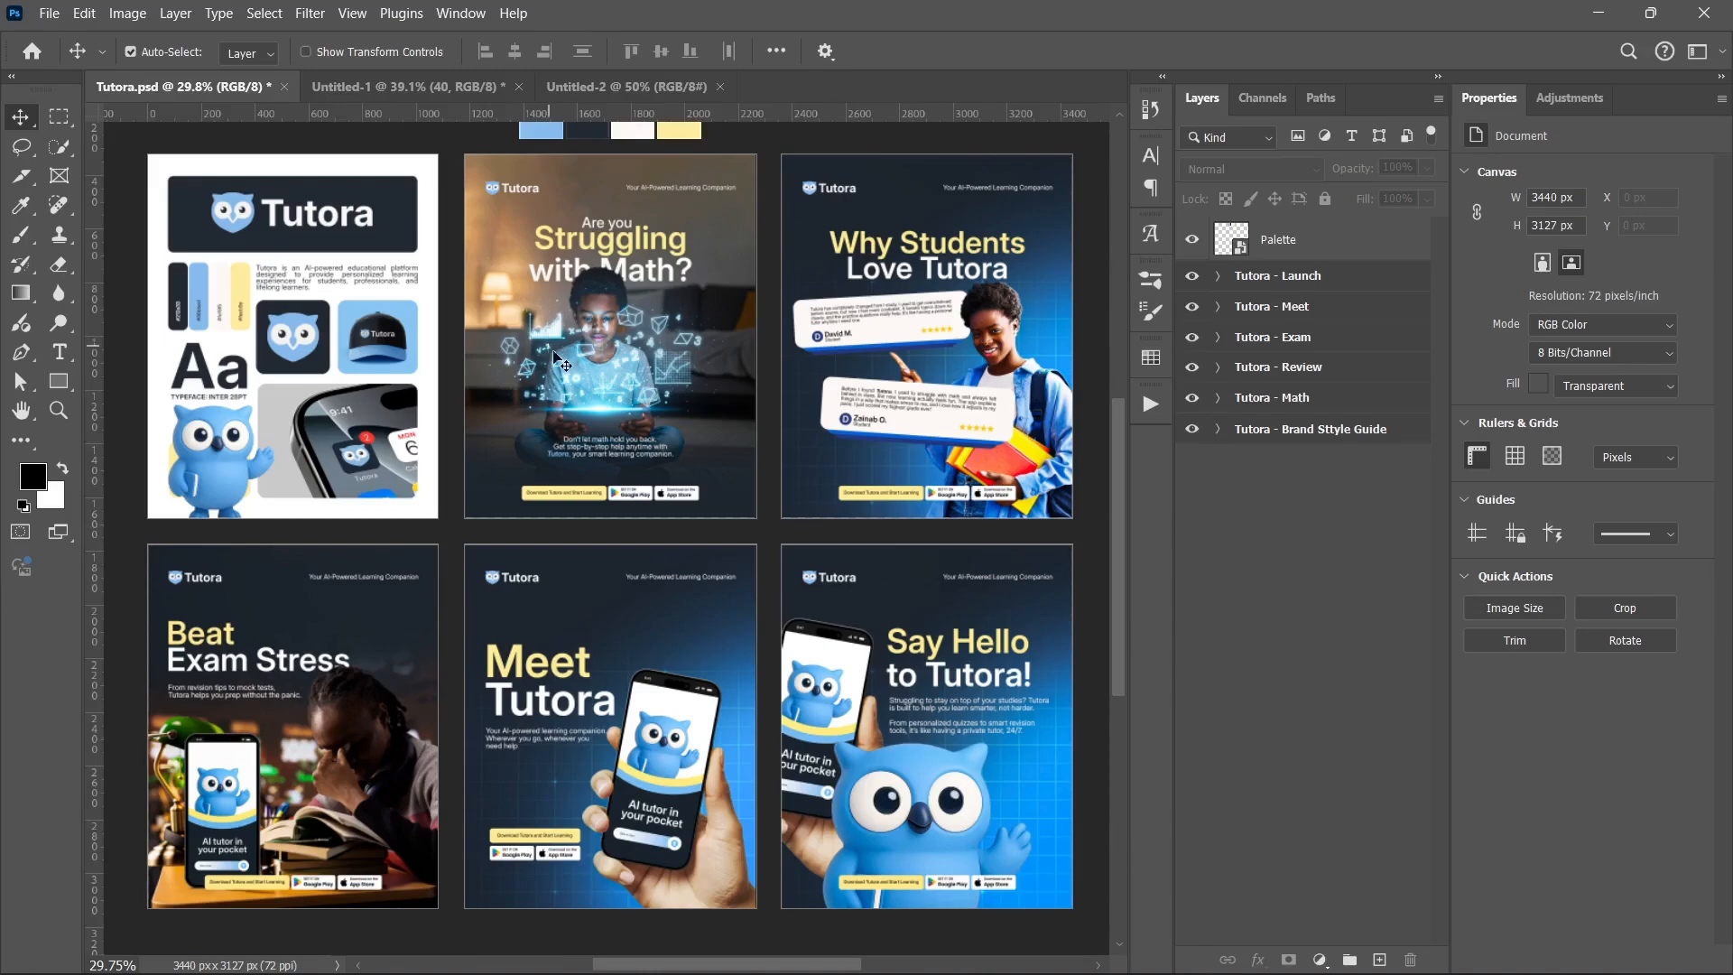
Step: Open Export As for the whole document and preview the Tutora - Math, Review, Exam, Meet and Launch artboards
left_click(49, 13)
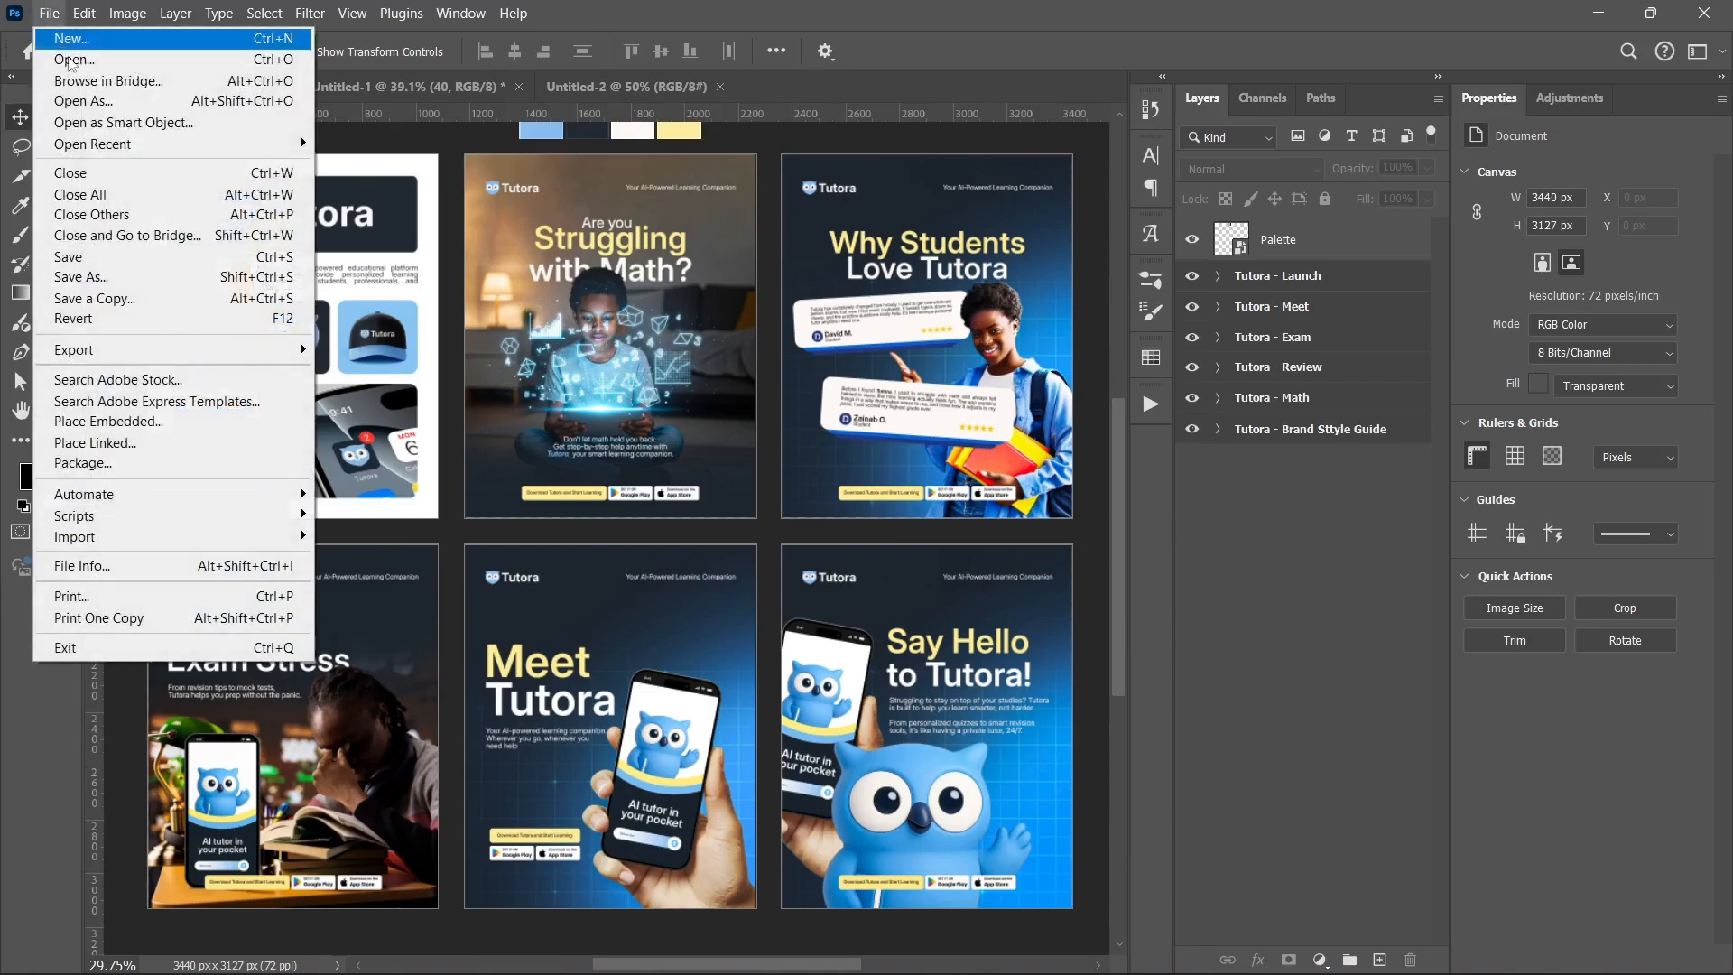
mouse_move(117, 349)
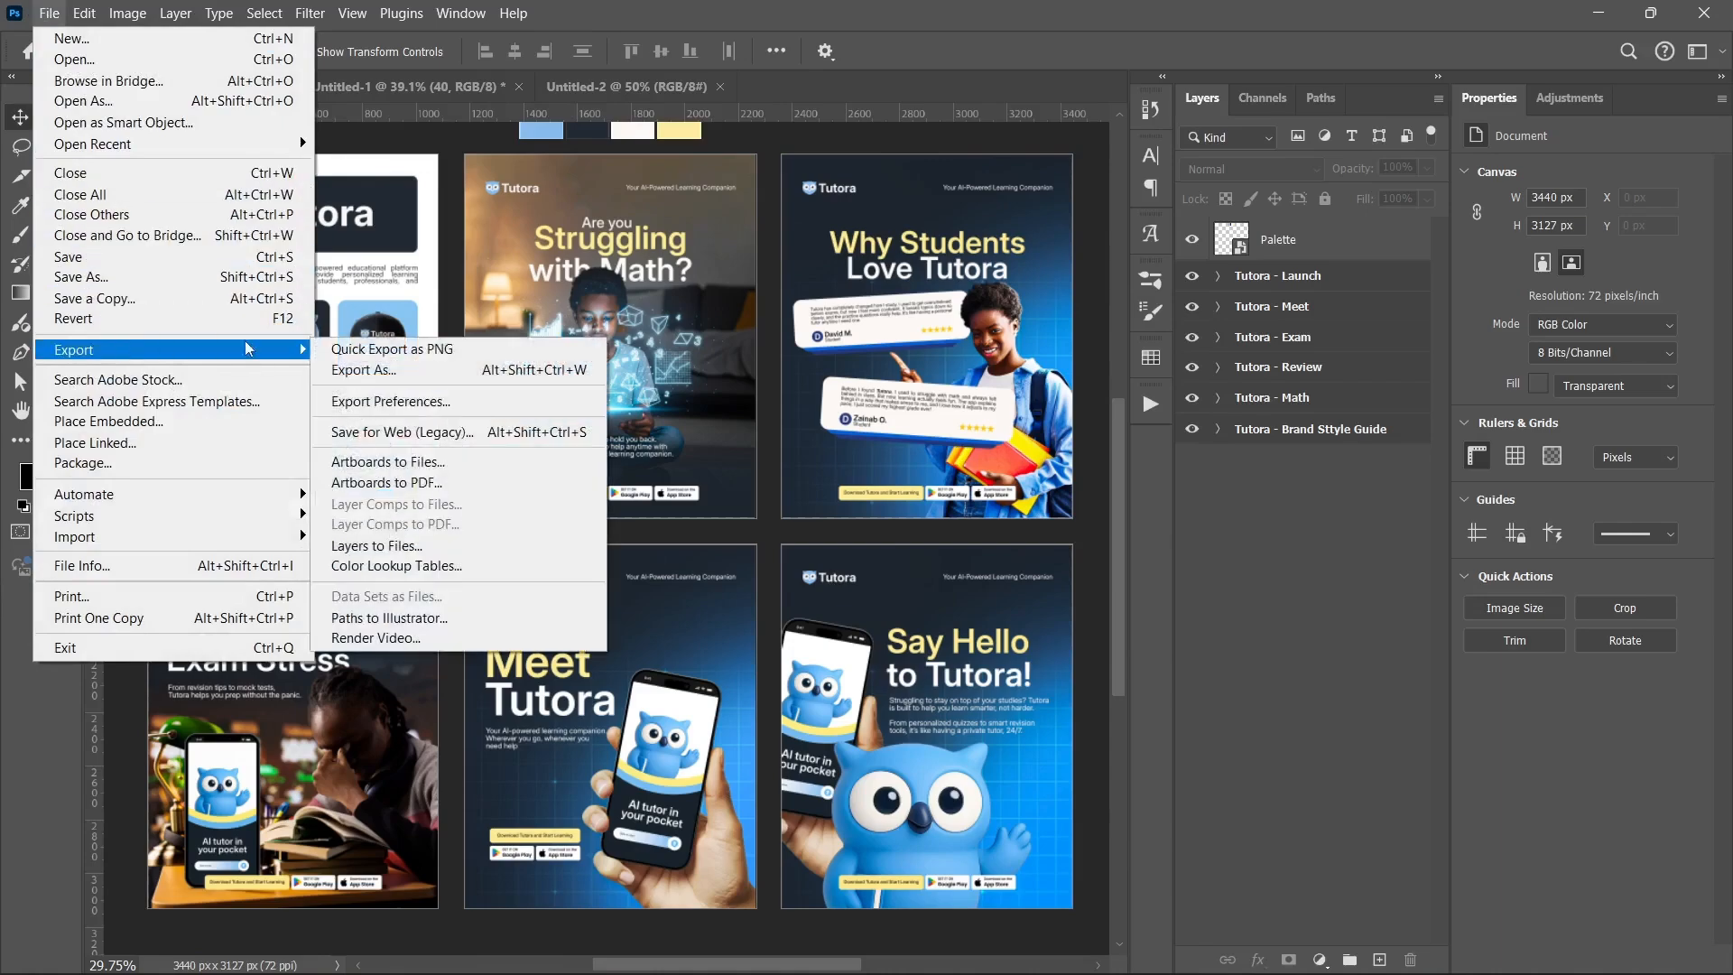
left_click(389, 369)
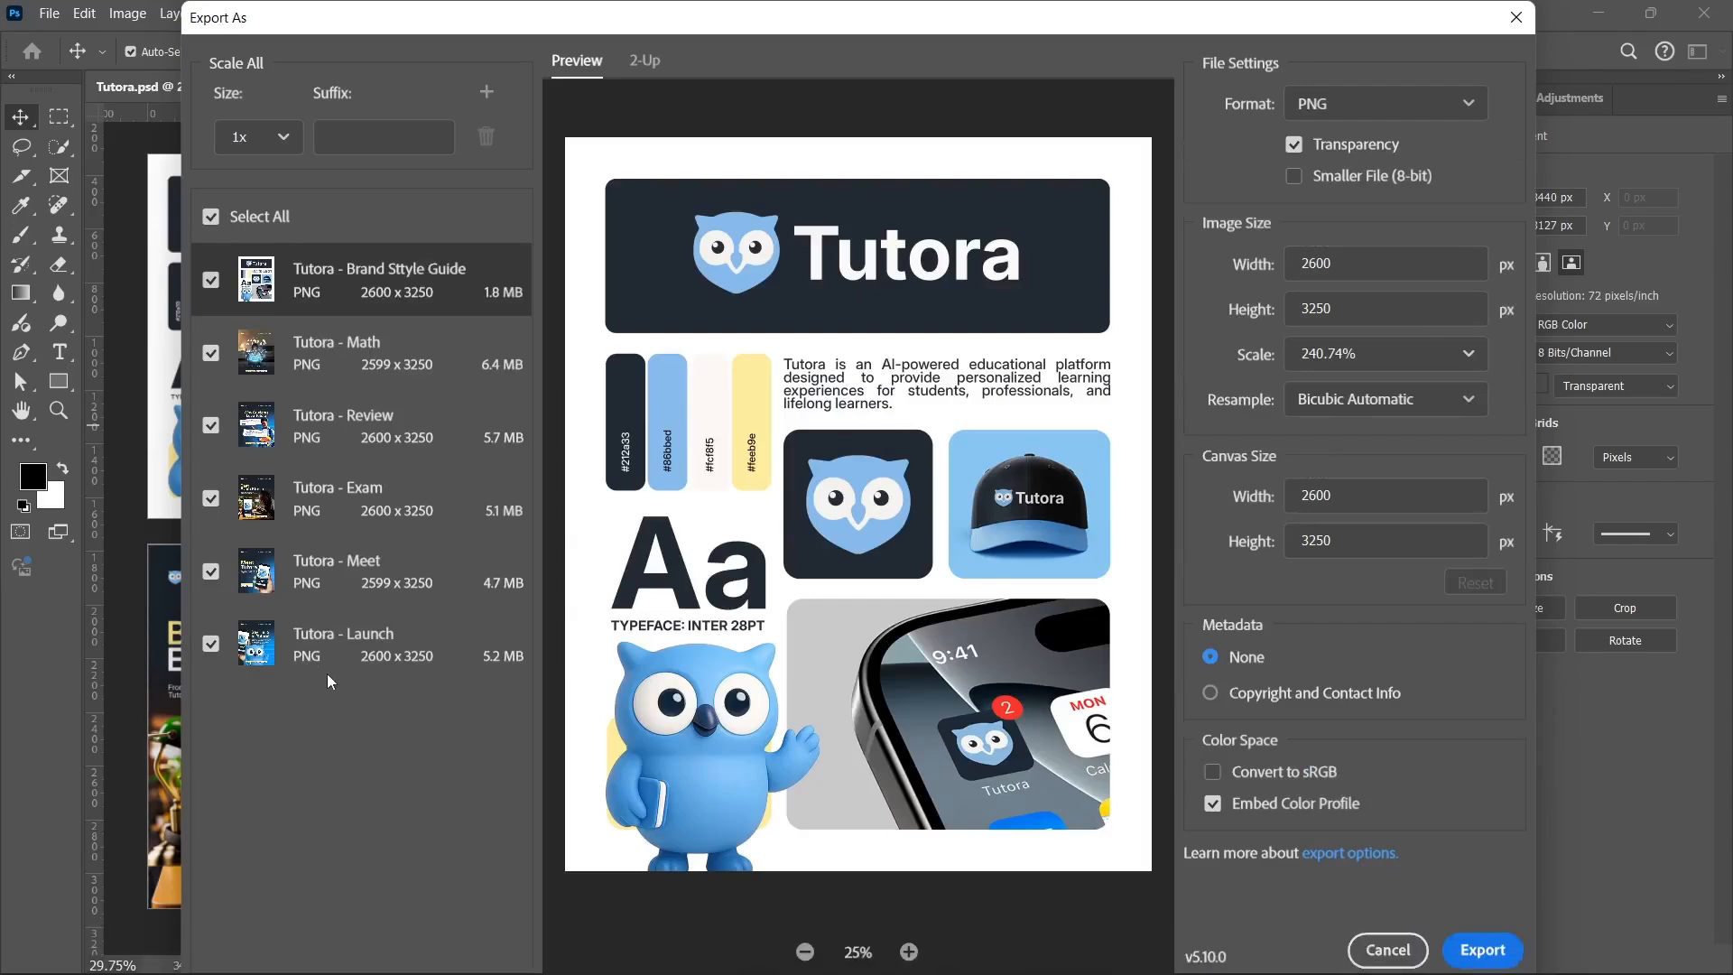
left_click(347, 354)
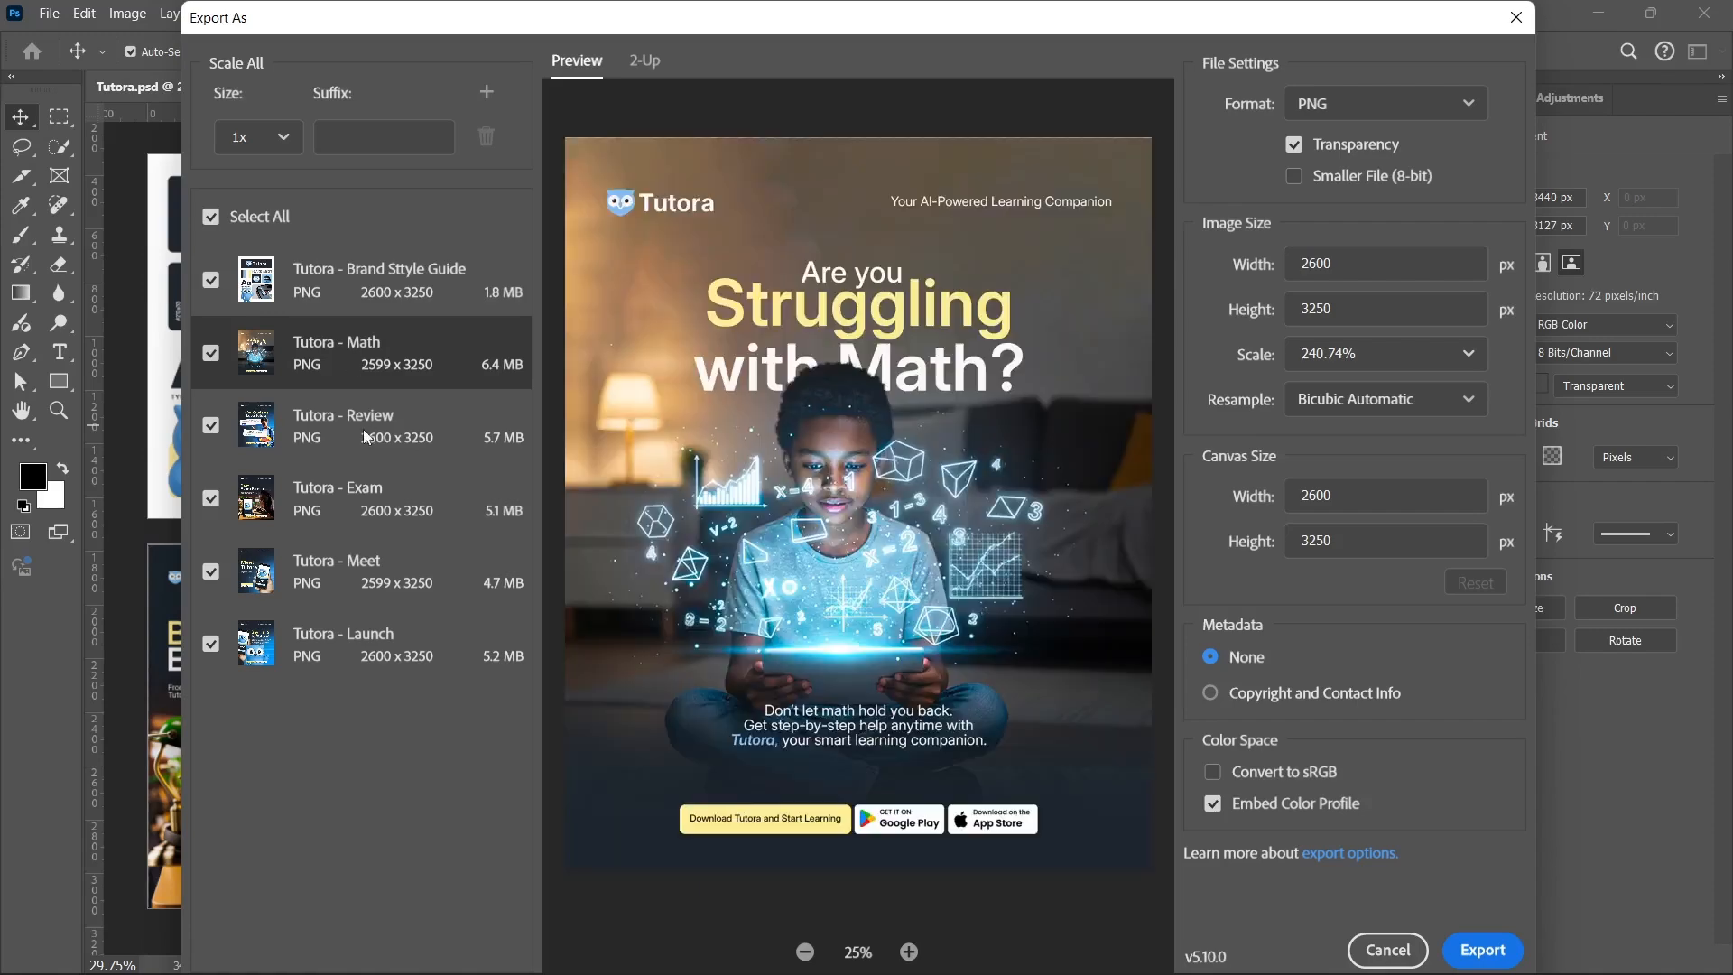
left_click(364, 437)
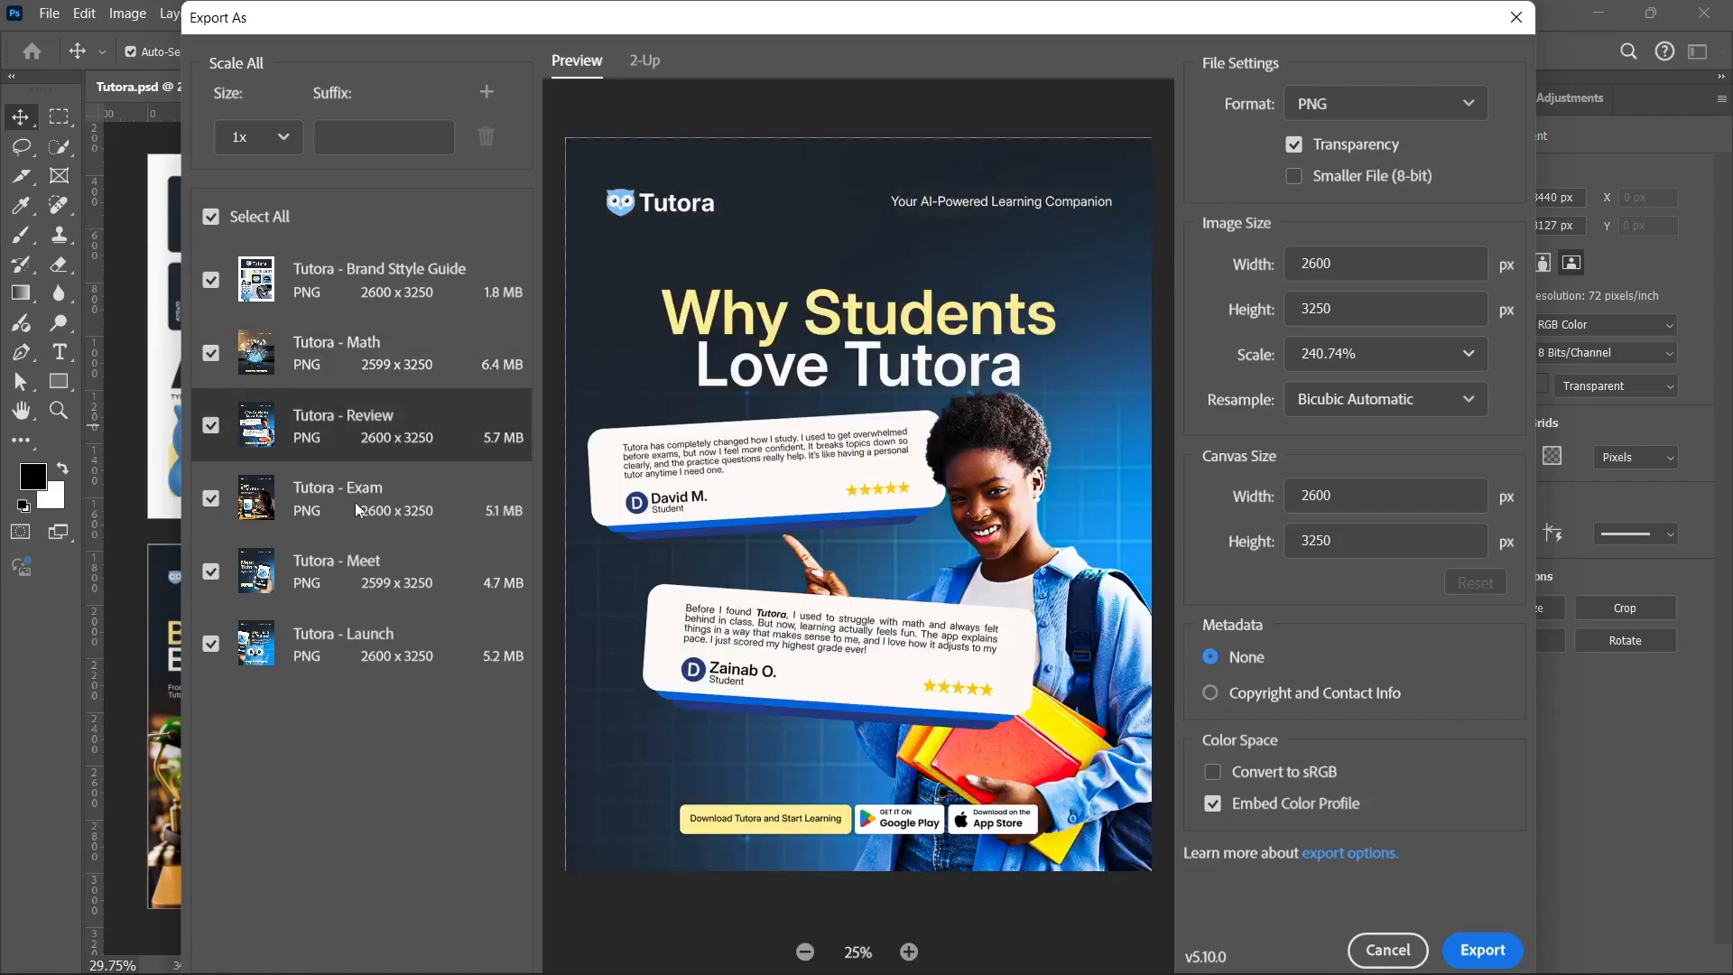
left_click(360, 511)
left_click(401, 585)
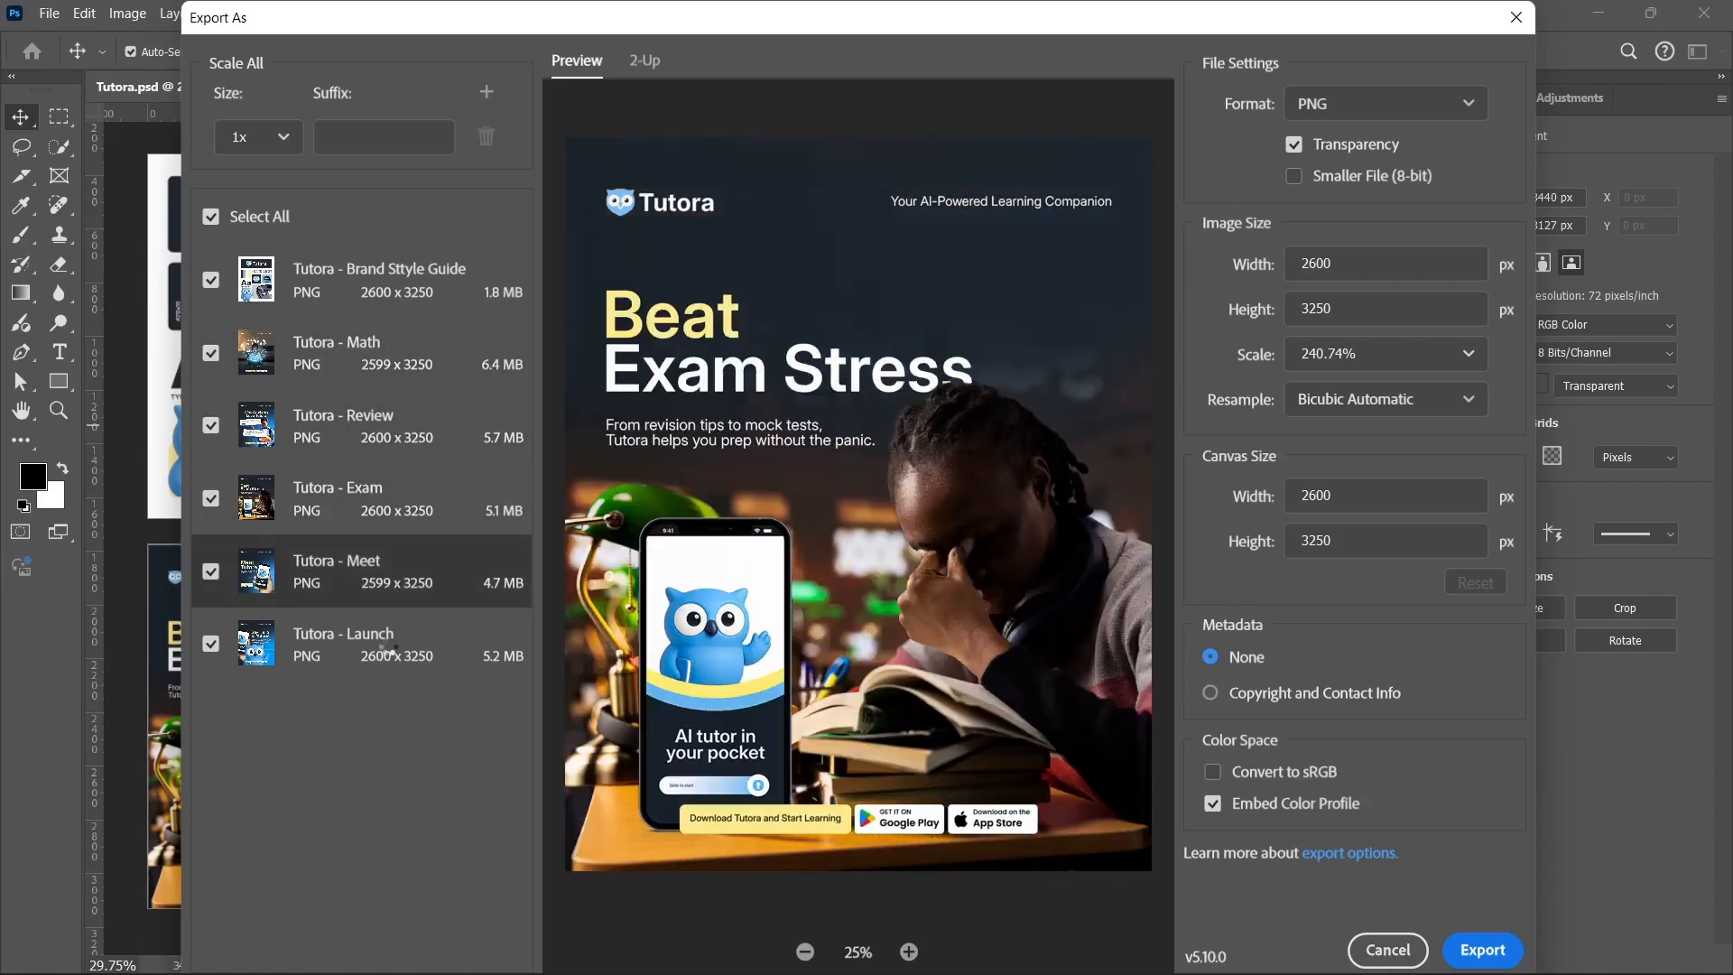
left_click(393, 654)
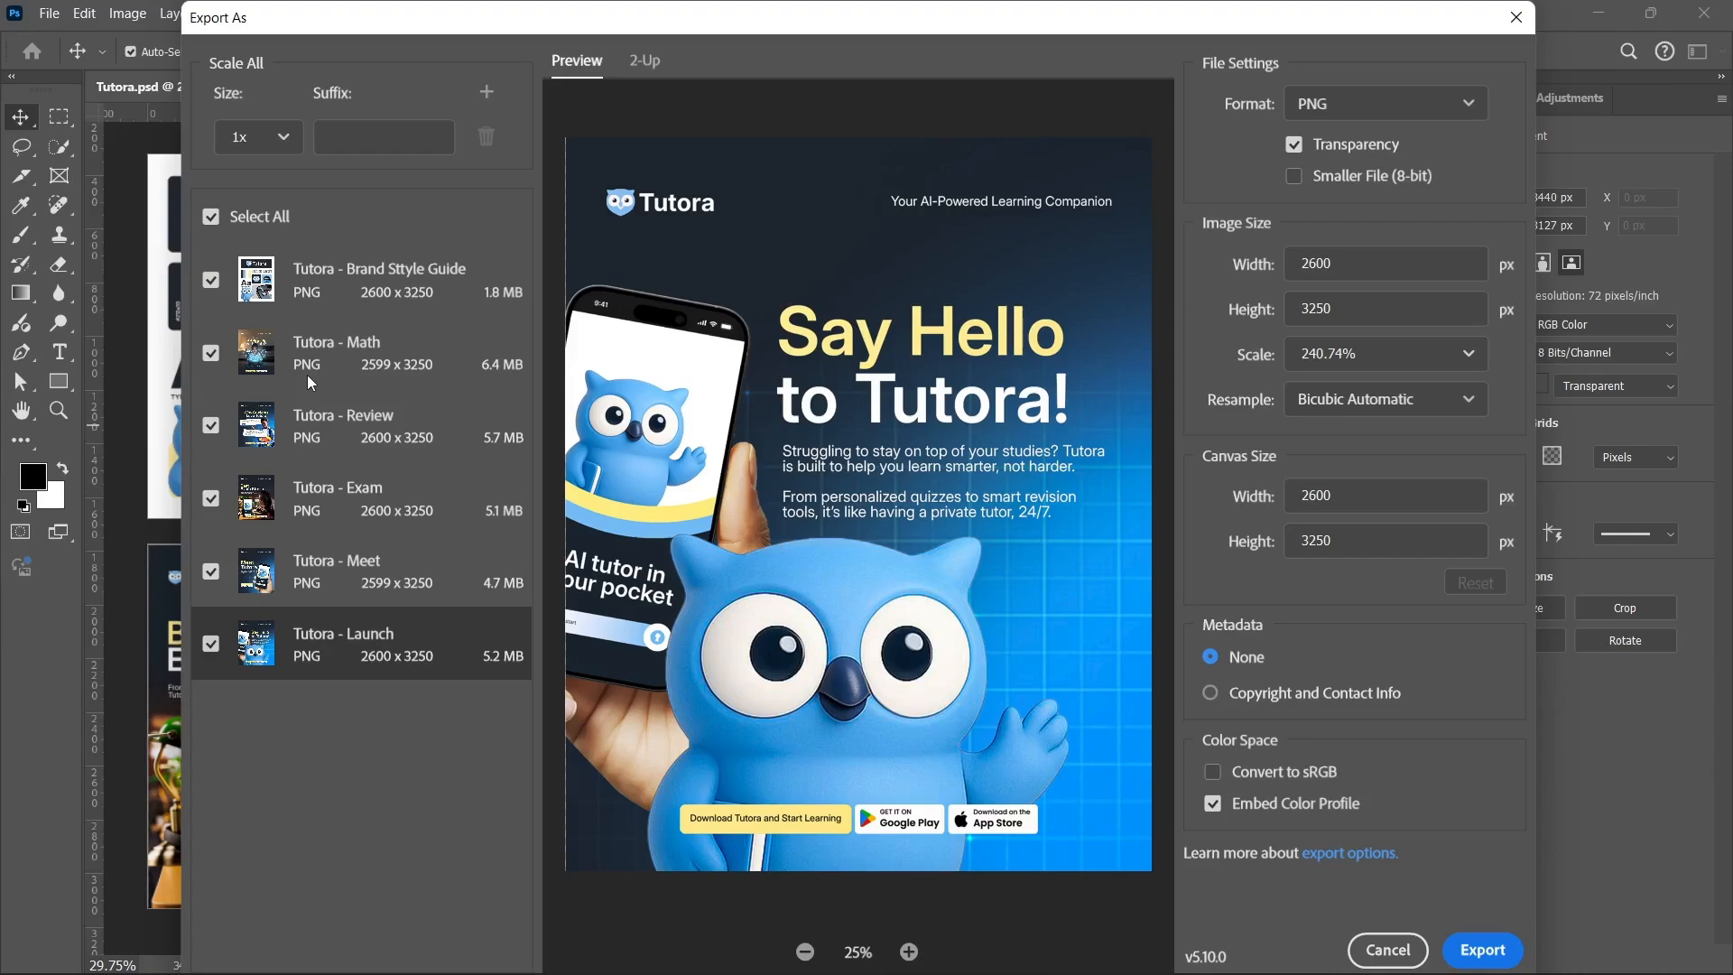
Step: Limit the export to the Tutora - Brand Sttyle Guide, Math, Review and Exam artboards
left_click(214, 216)
left_click(213, 280)
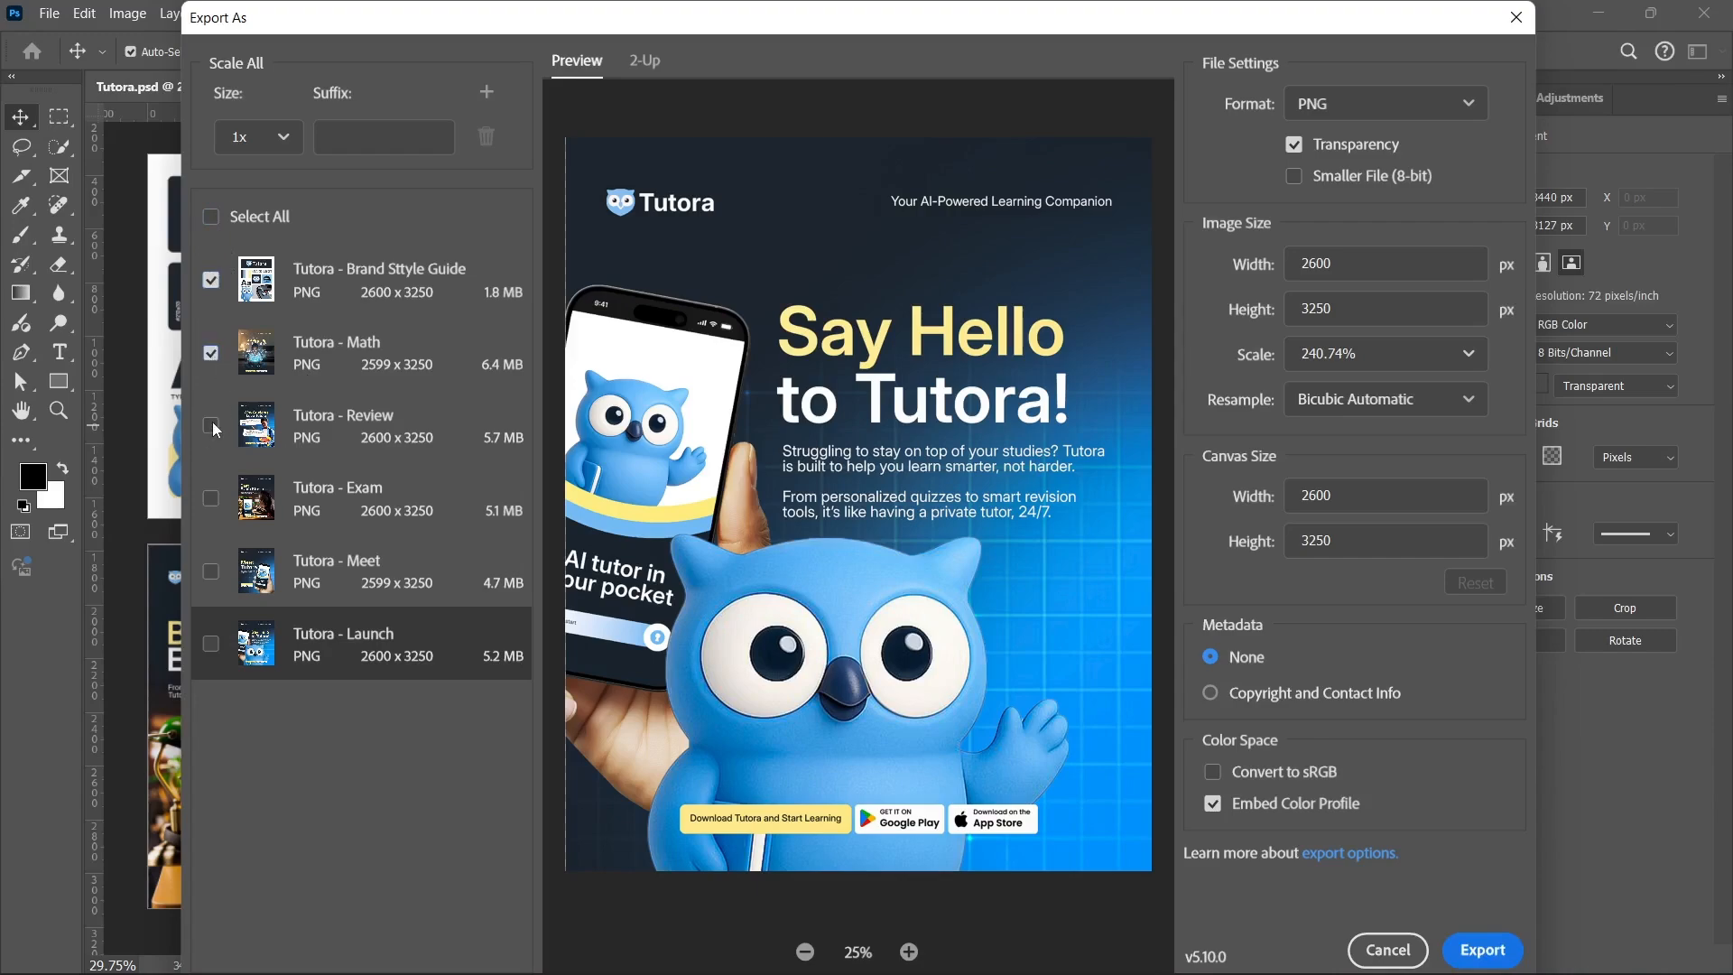
left_click(212, 354)
left_click(211, 426)
left_click(211, 497)
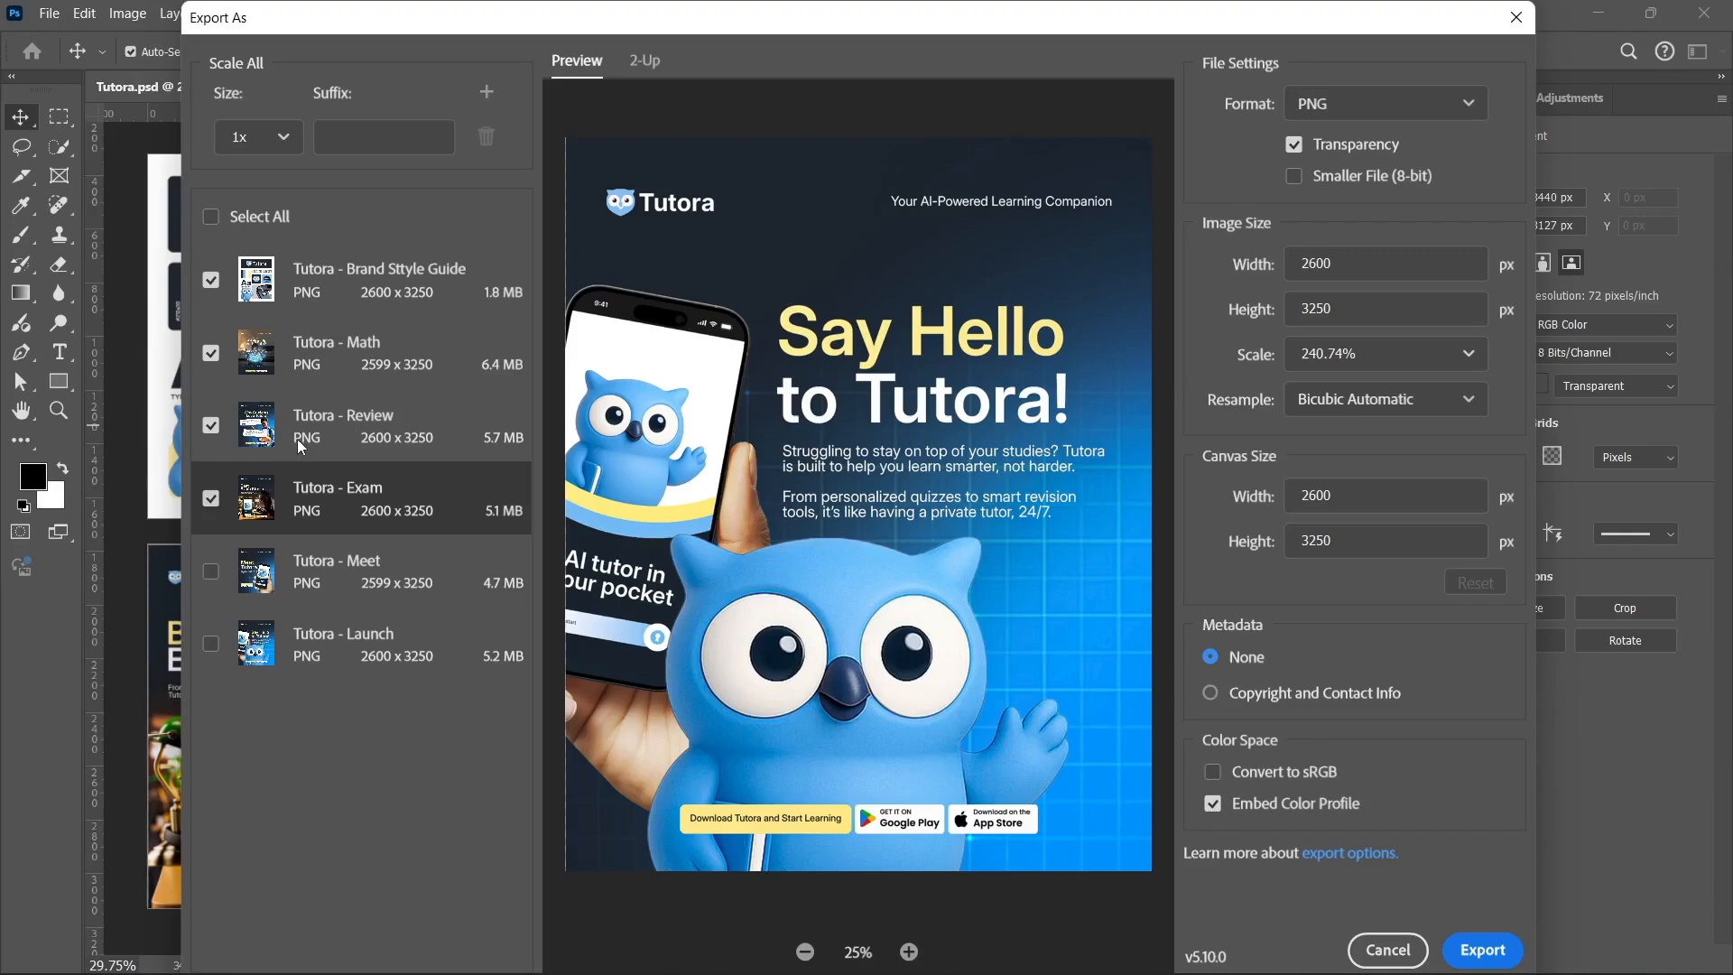
Step: Preview the Tutora - Math artboard and check the available export file formats, leaving Export As without exporting
left_click(326, 360)
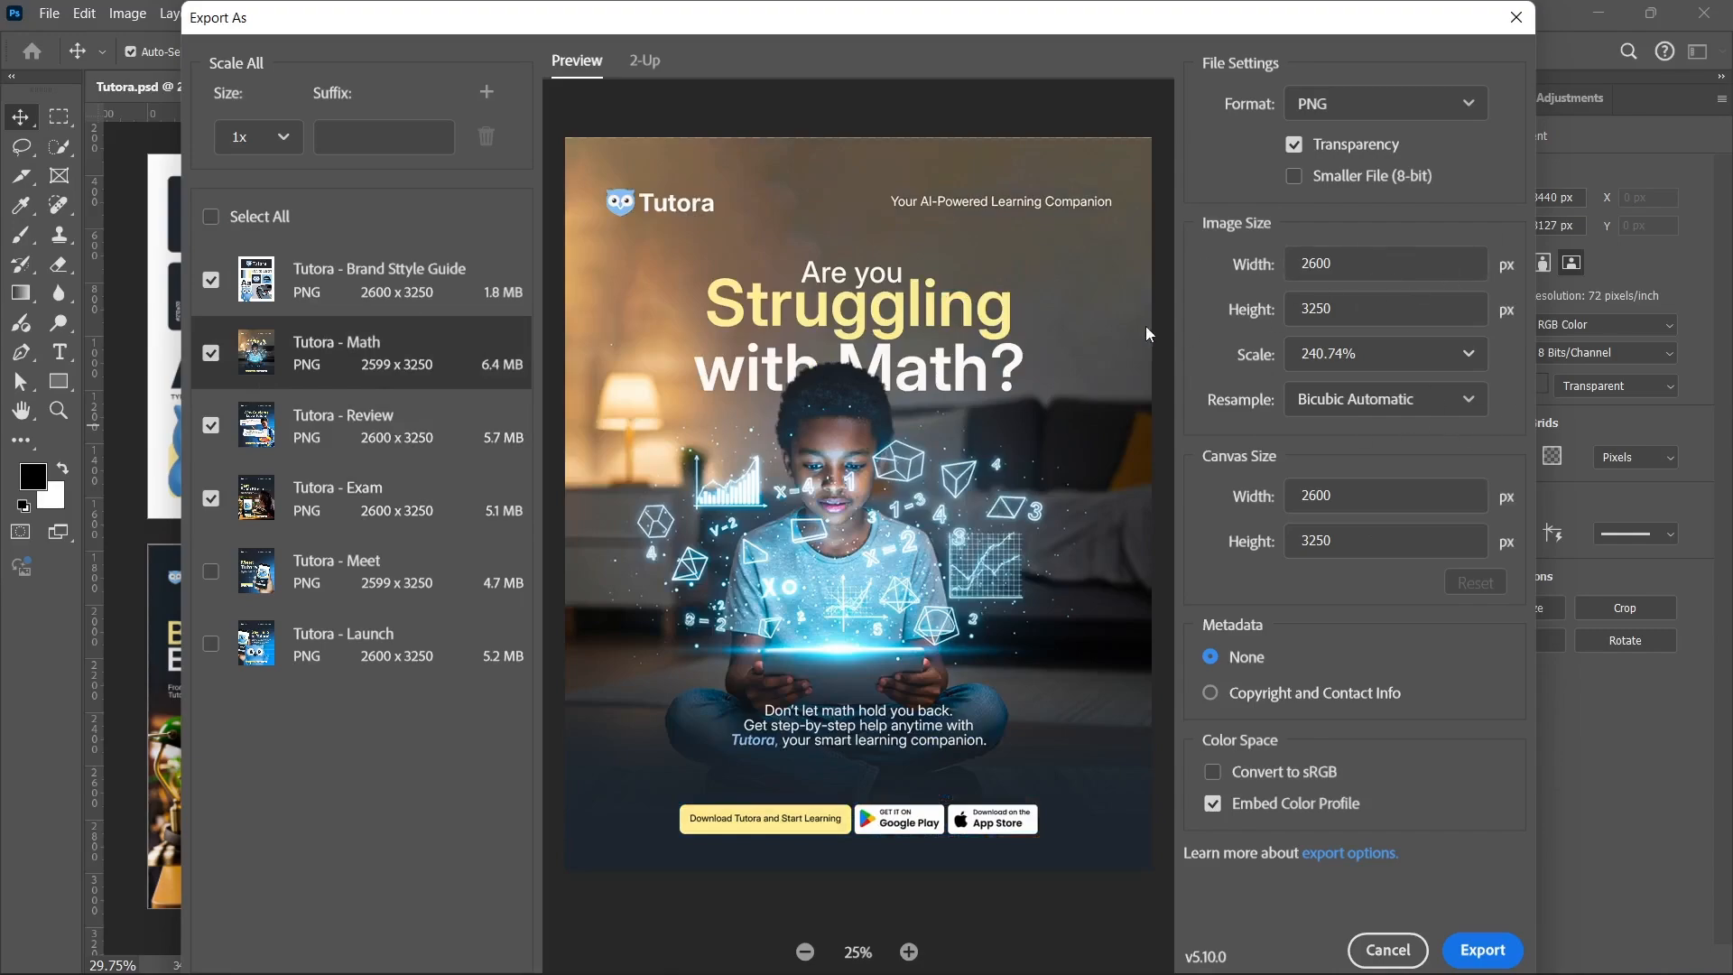
left_click(1338, 106)
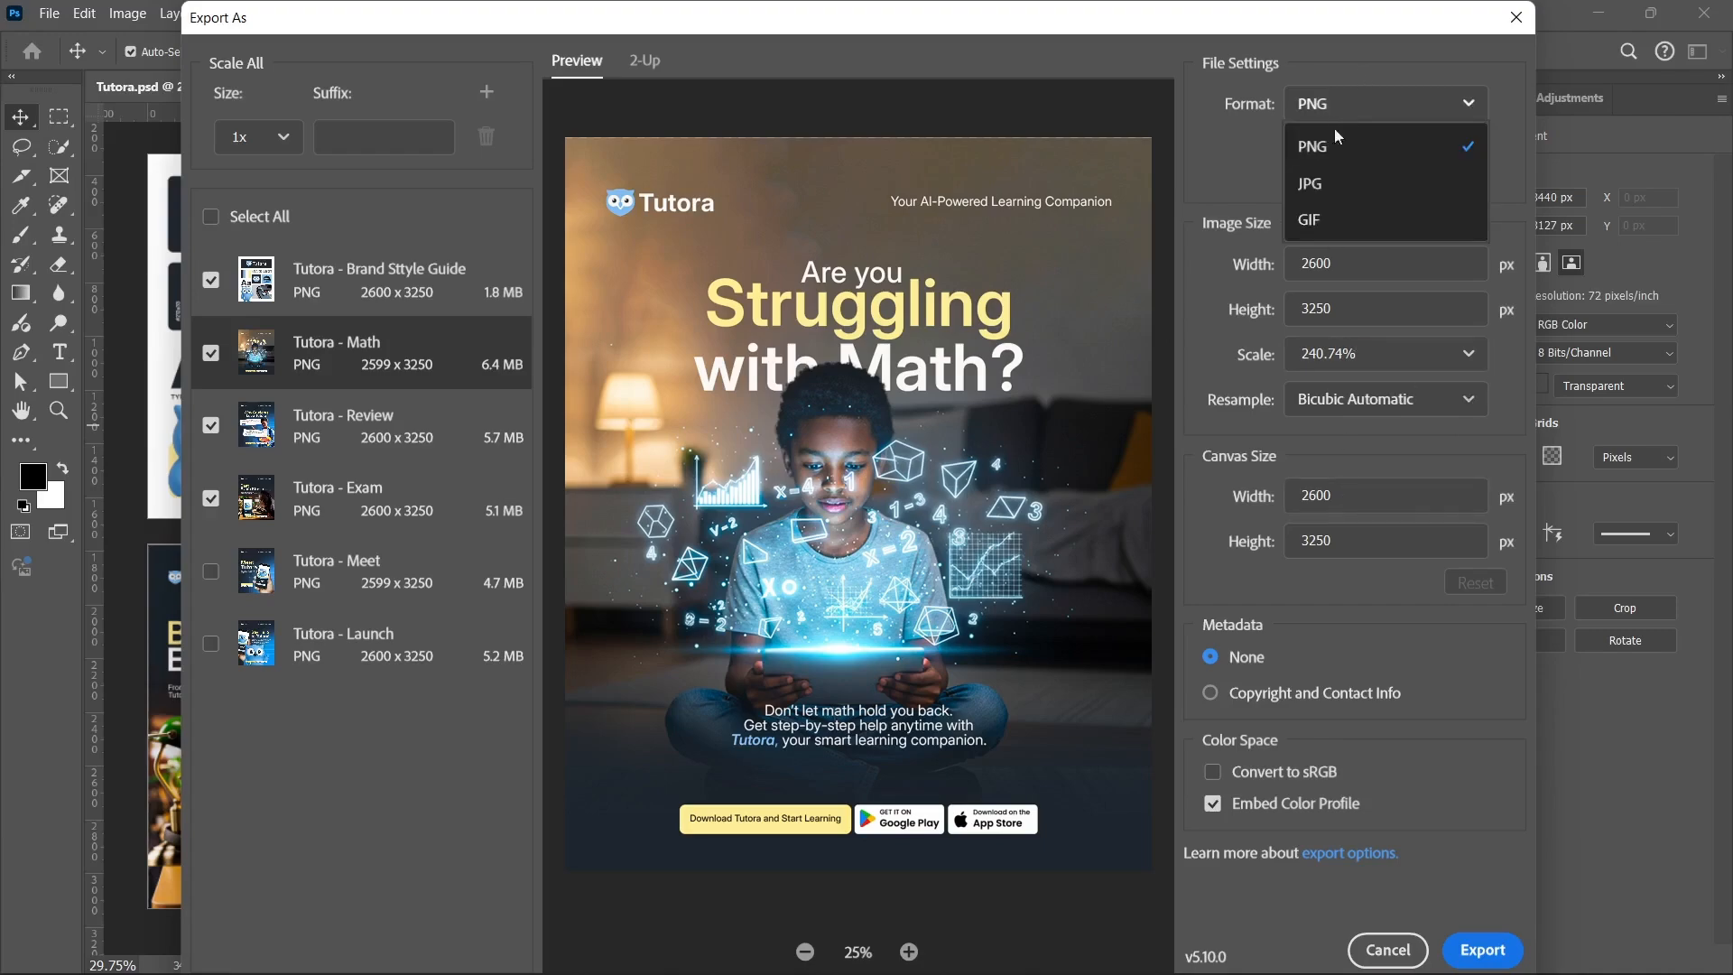
left_click(1252, 139)
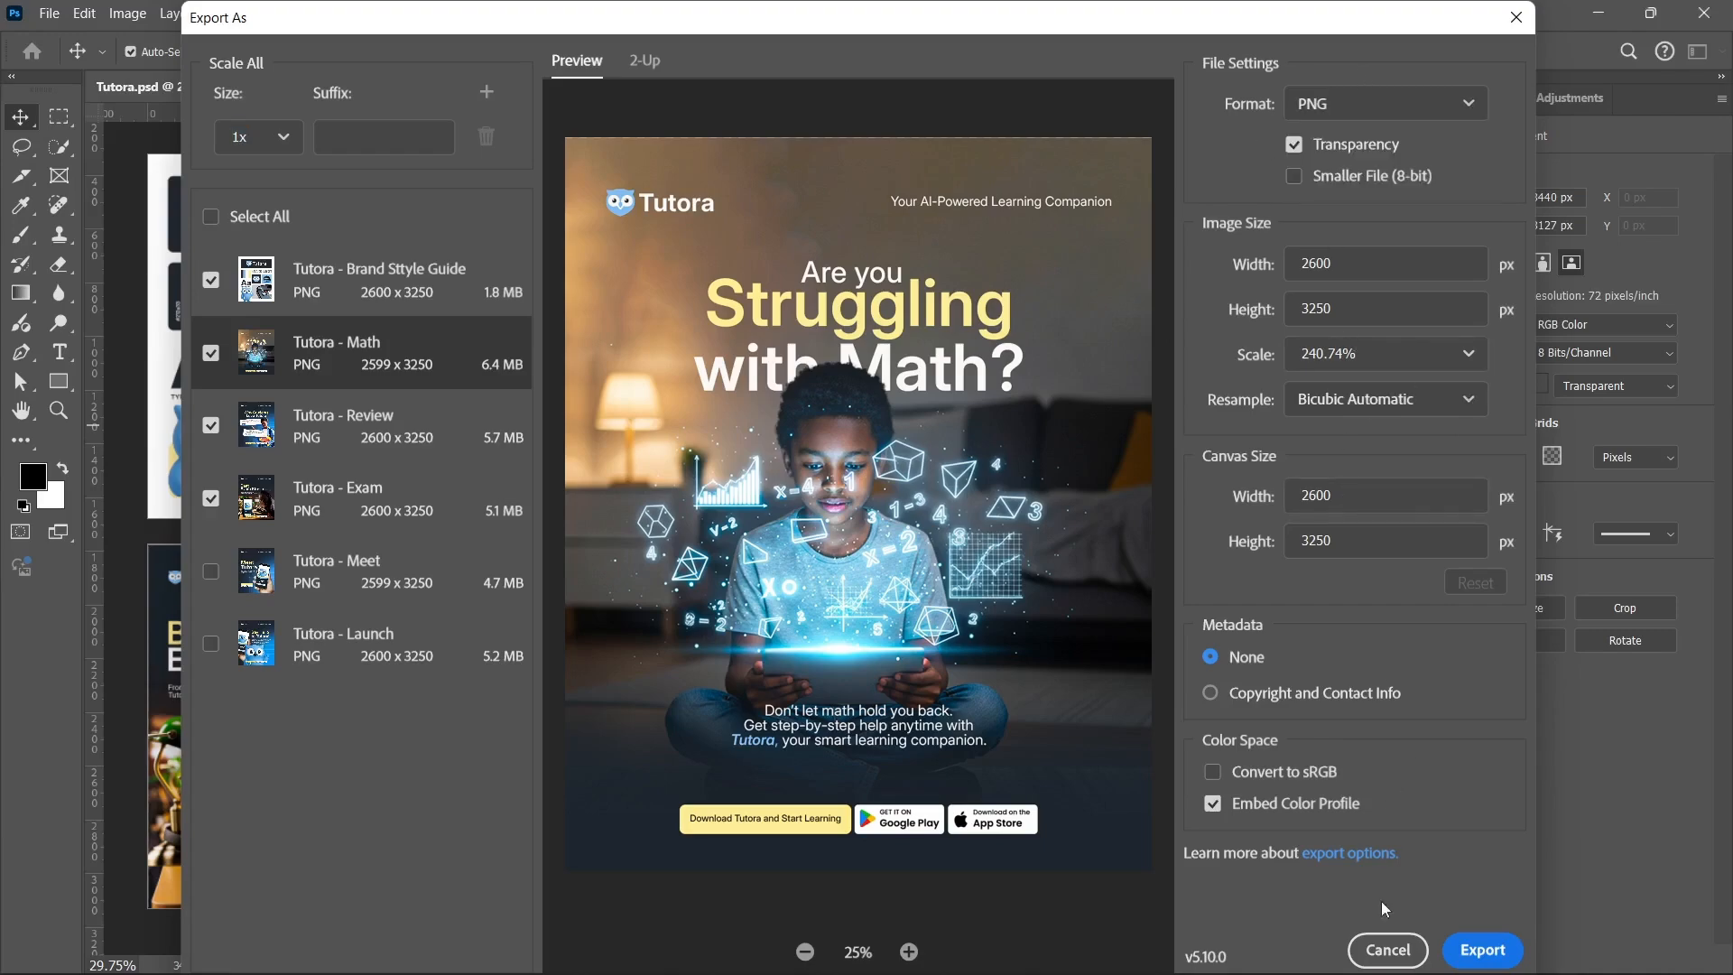
left_click(1388, 950)
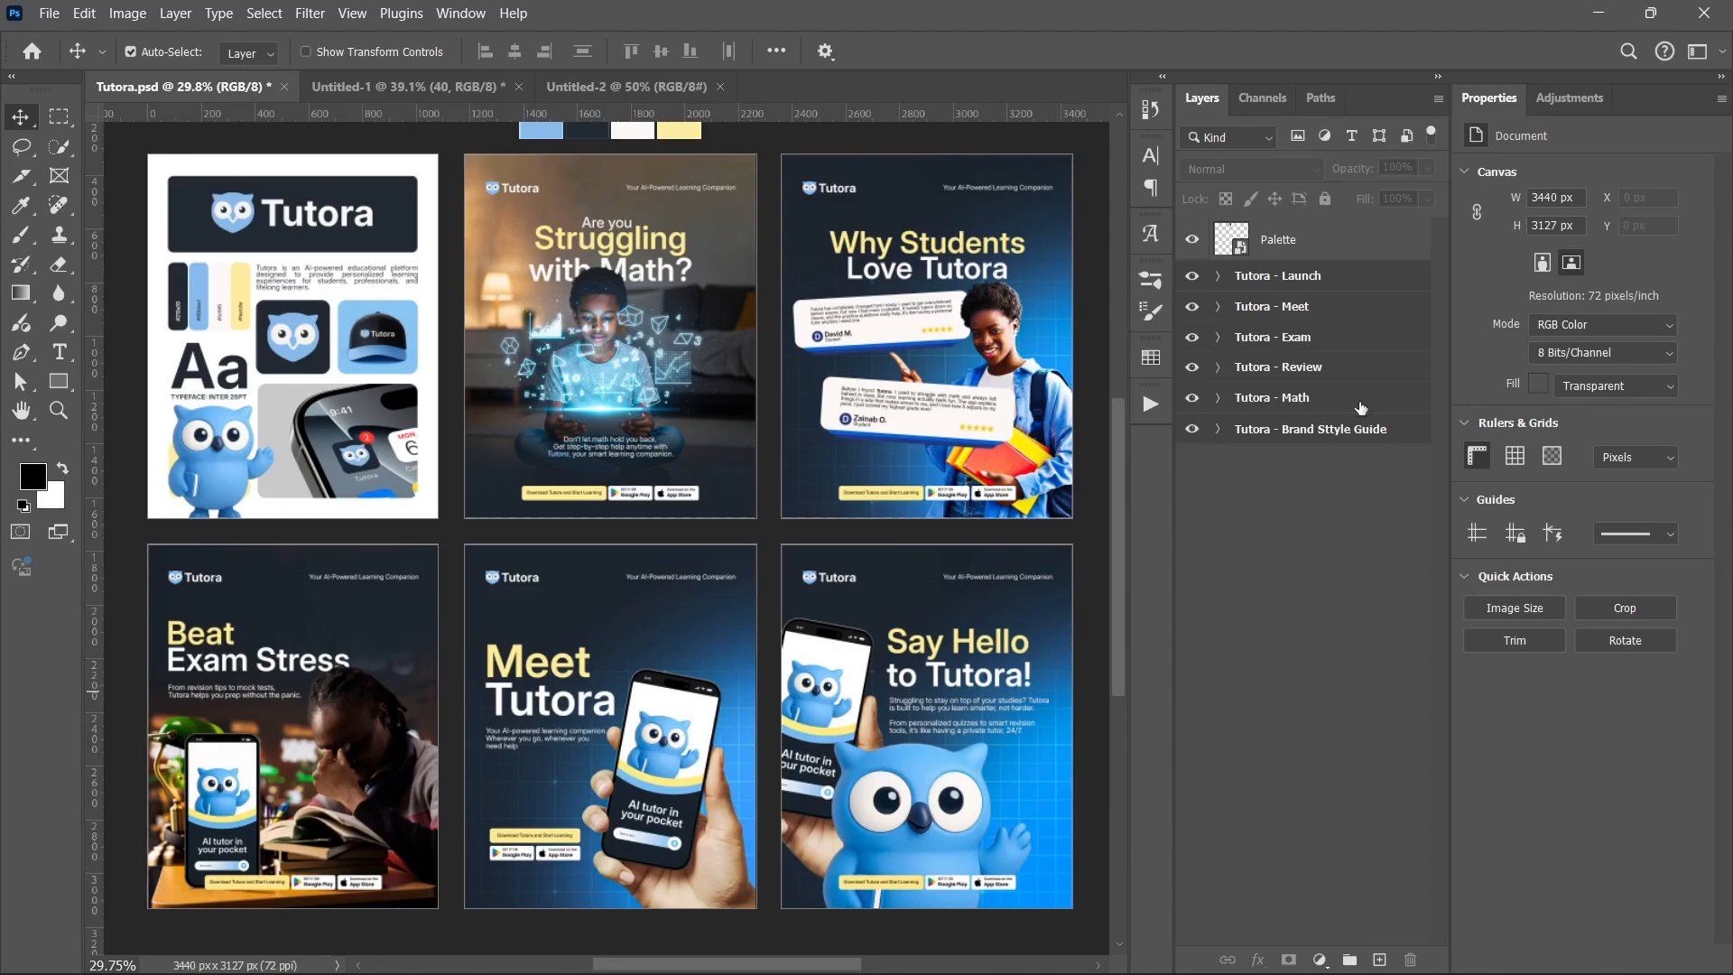
Step: Select the Tutora - Meet, Math and Exam artboards together to view their export commands, and deselect them
left_click(1325, 308)
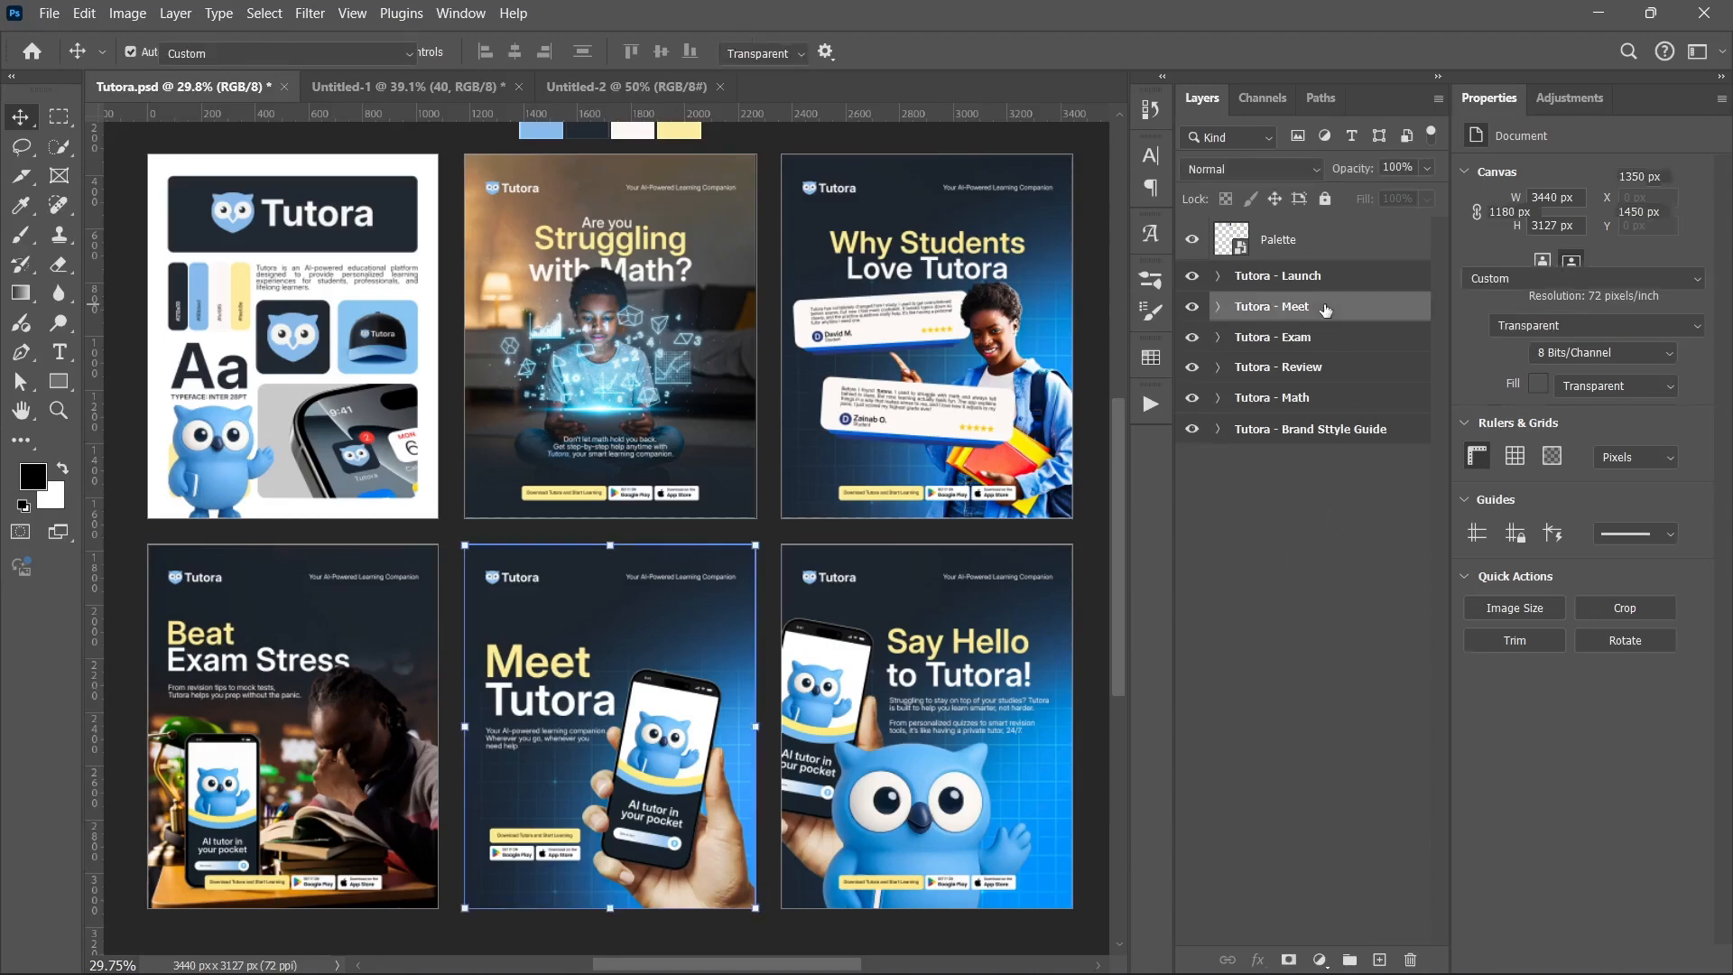
left_click(1340, 398, "ctrl")
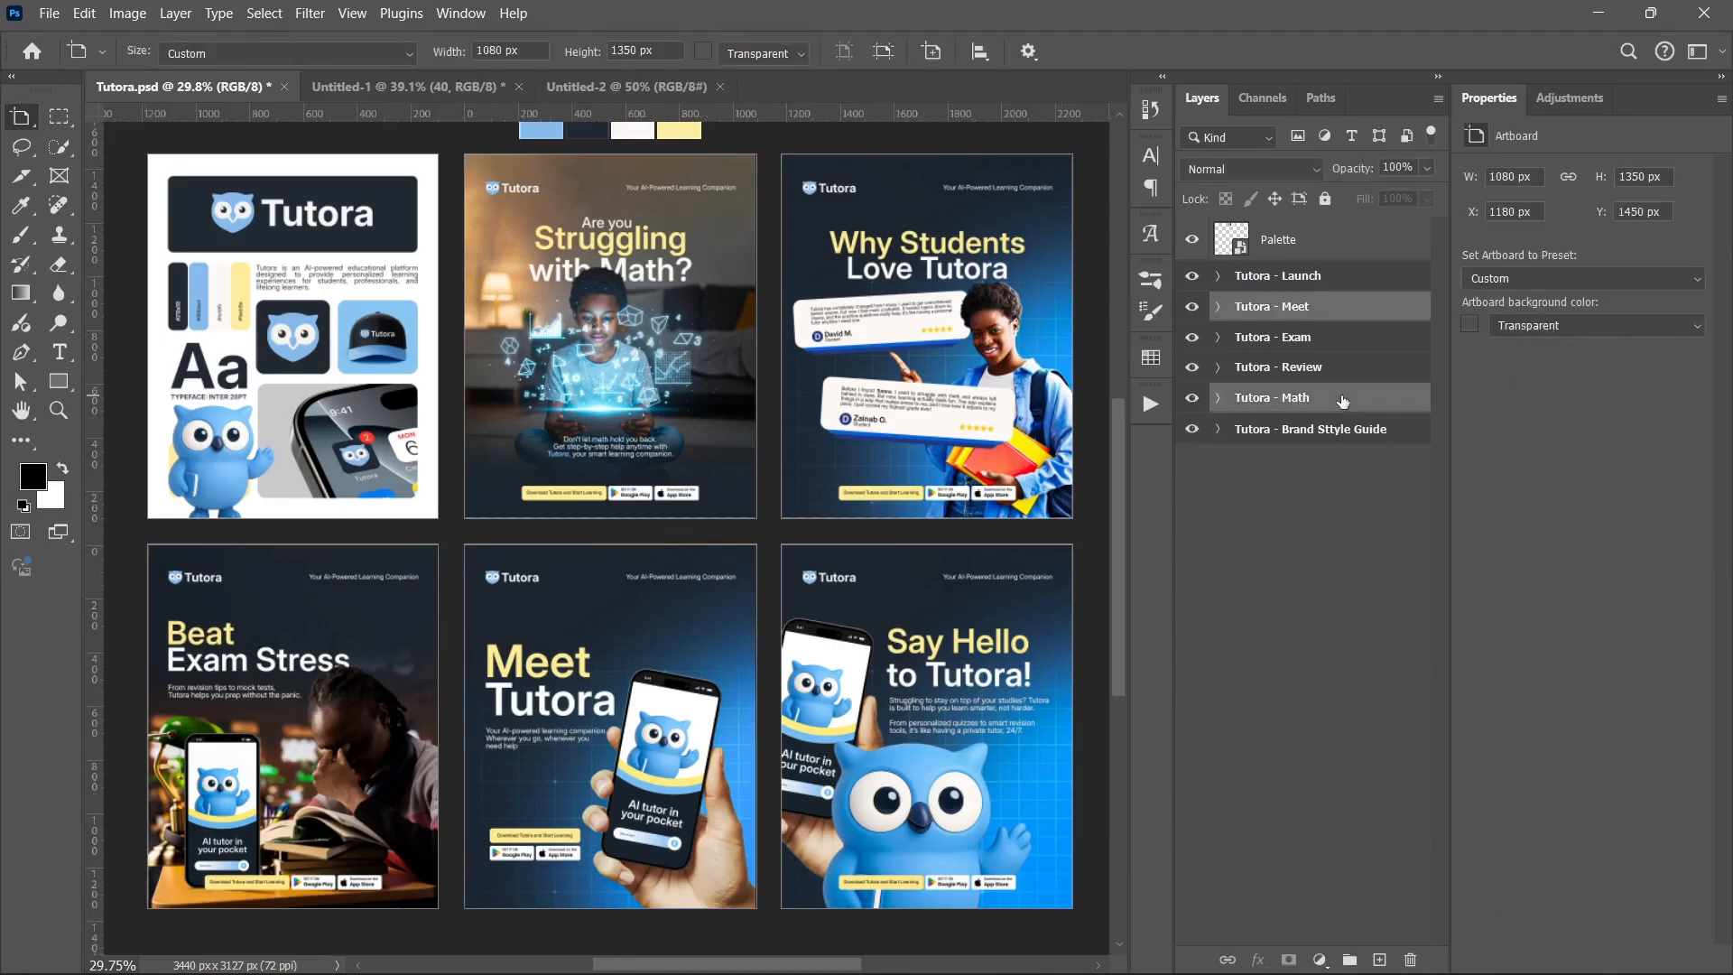
left_click(1325, 340, "ctrl")
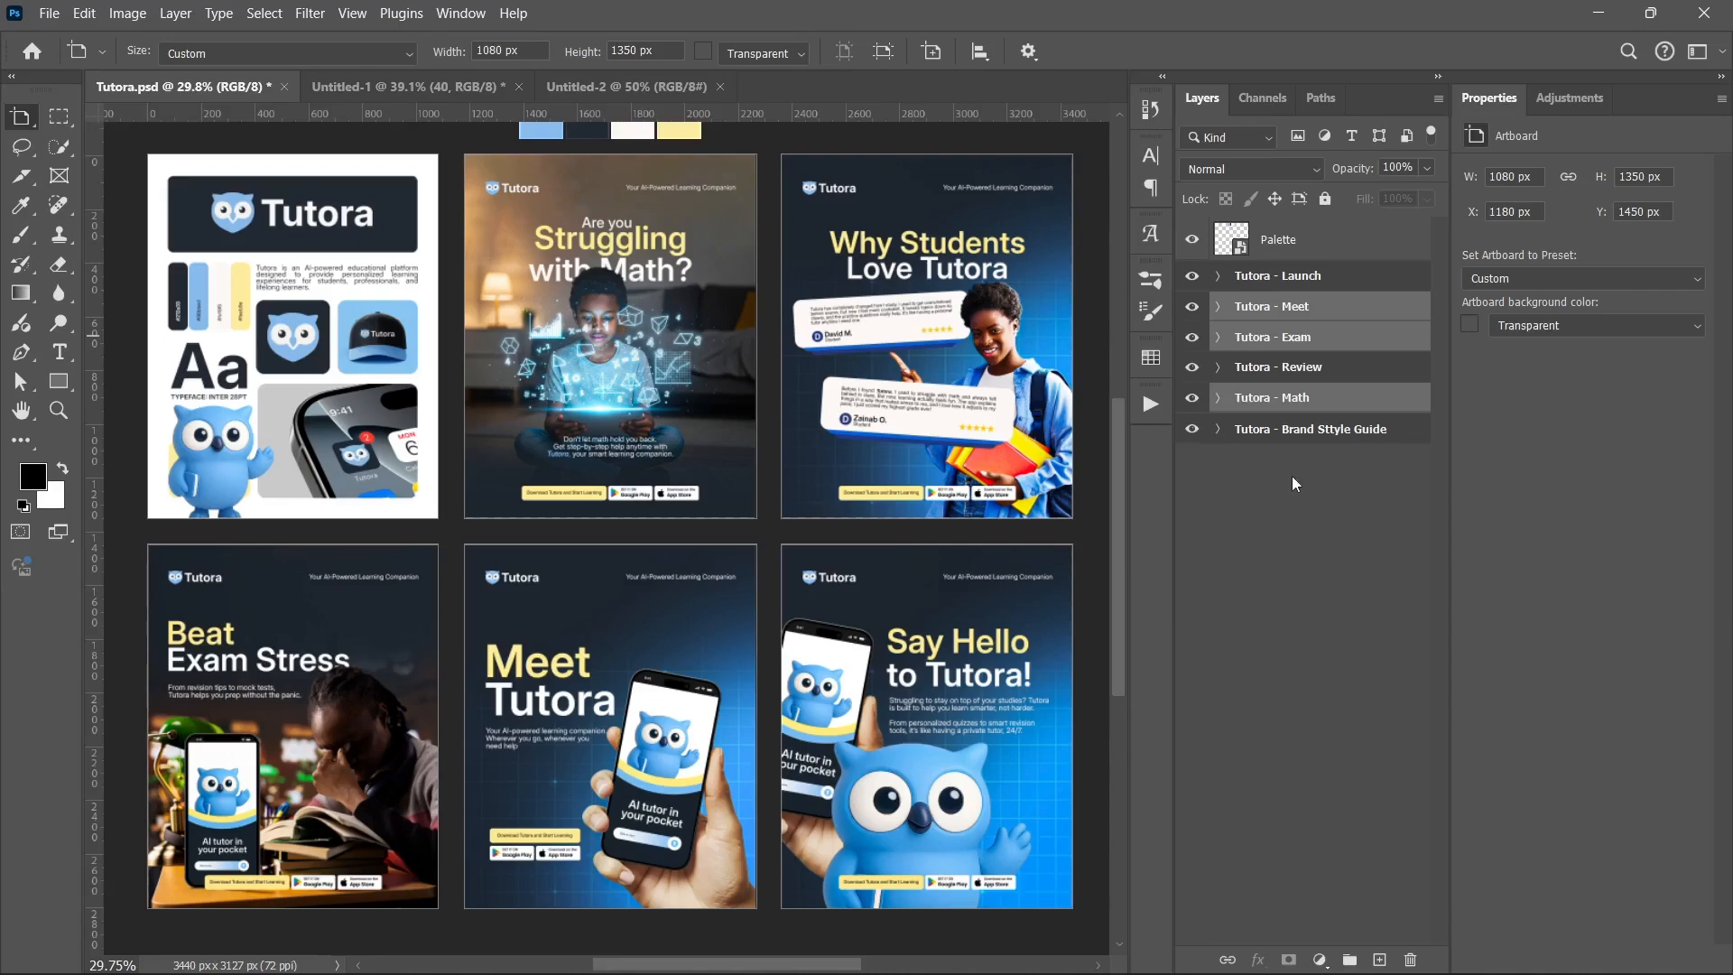
right_click(1275, 331)
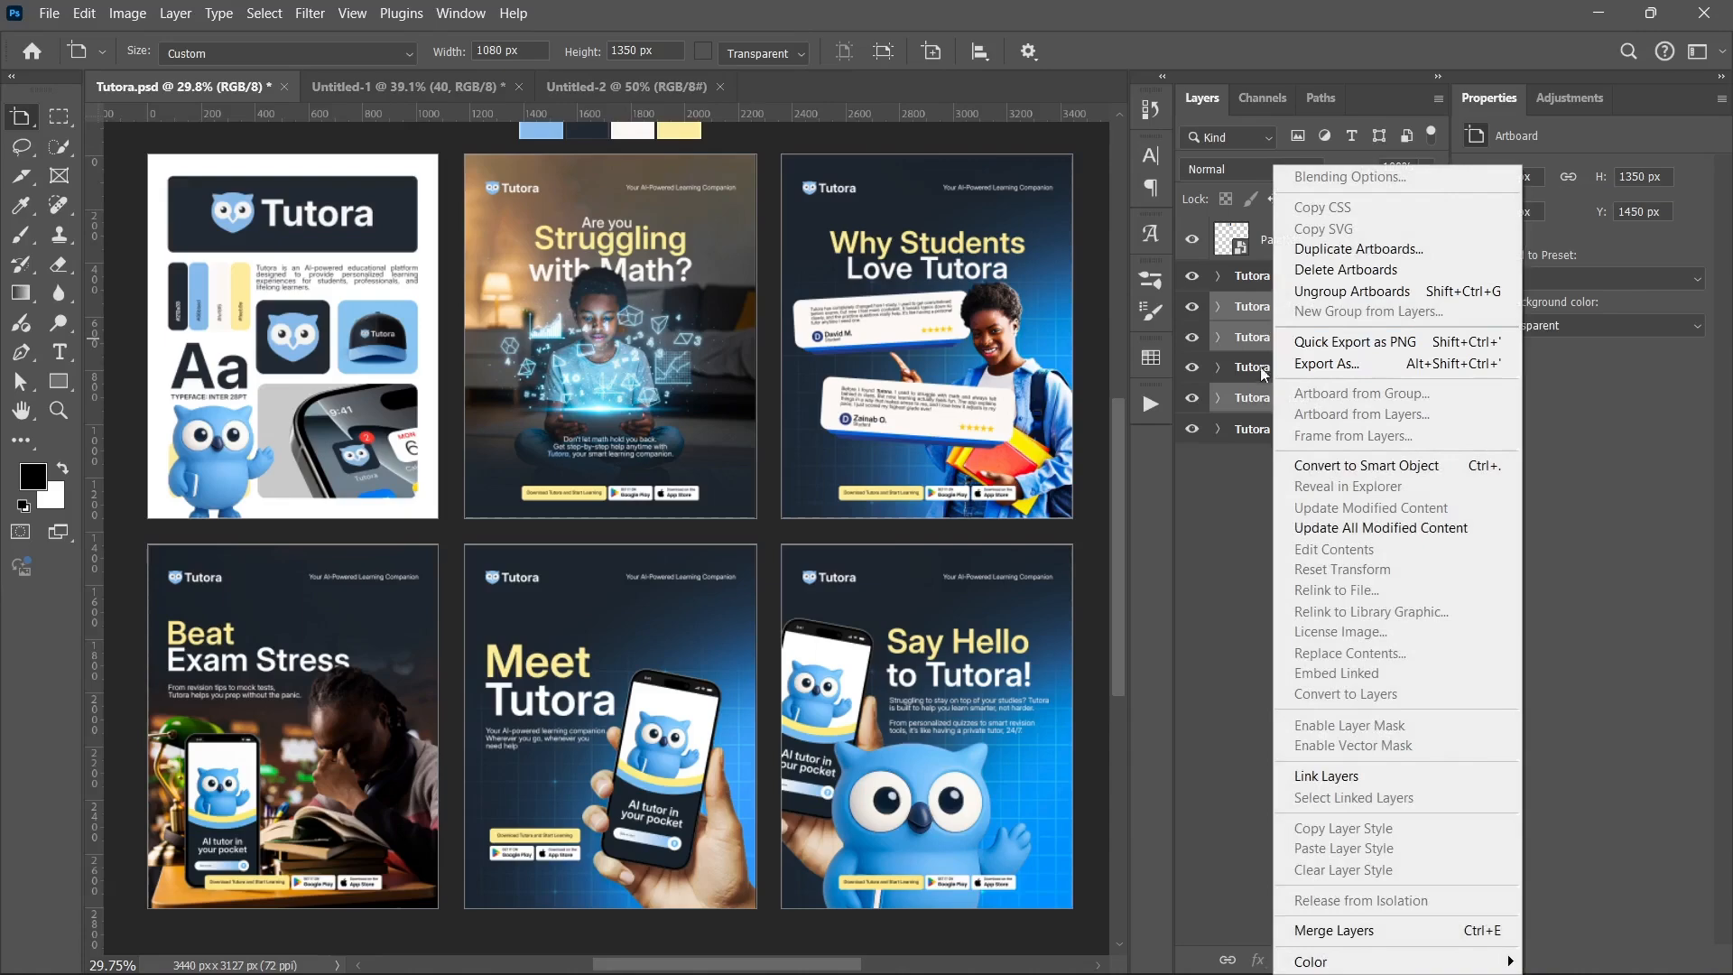
left_click(1237, 475)
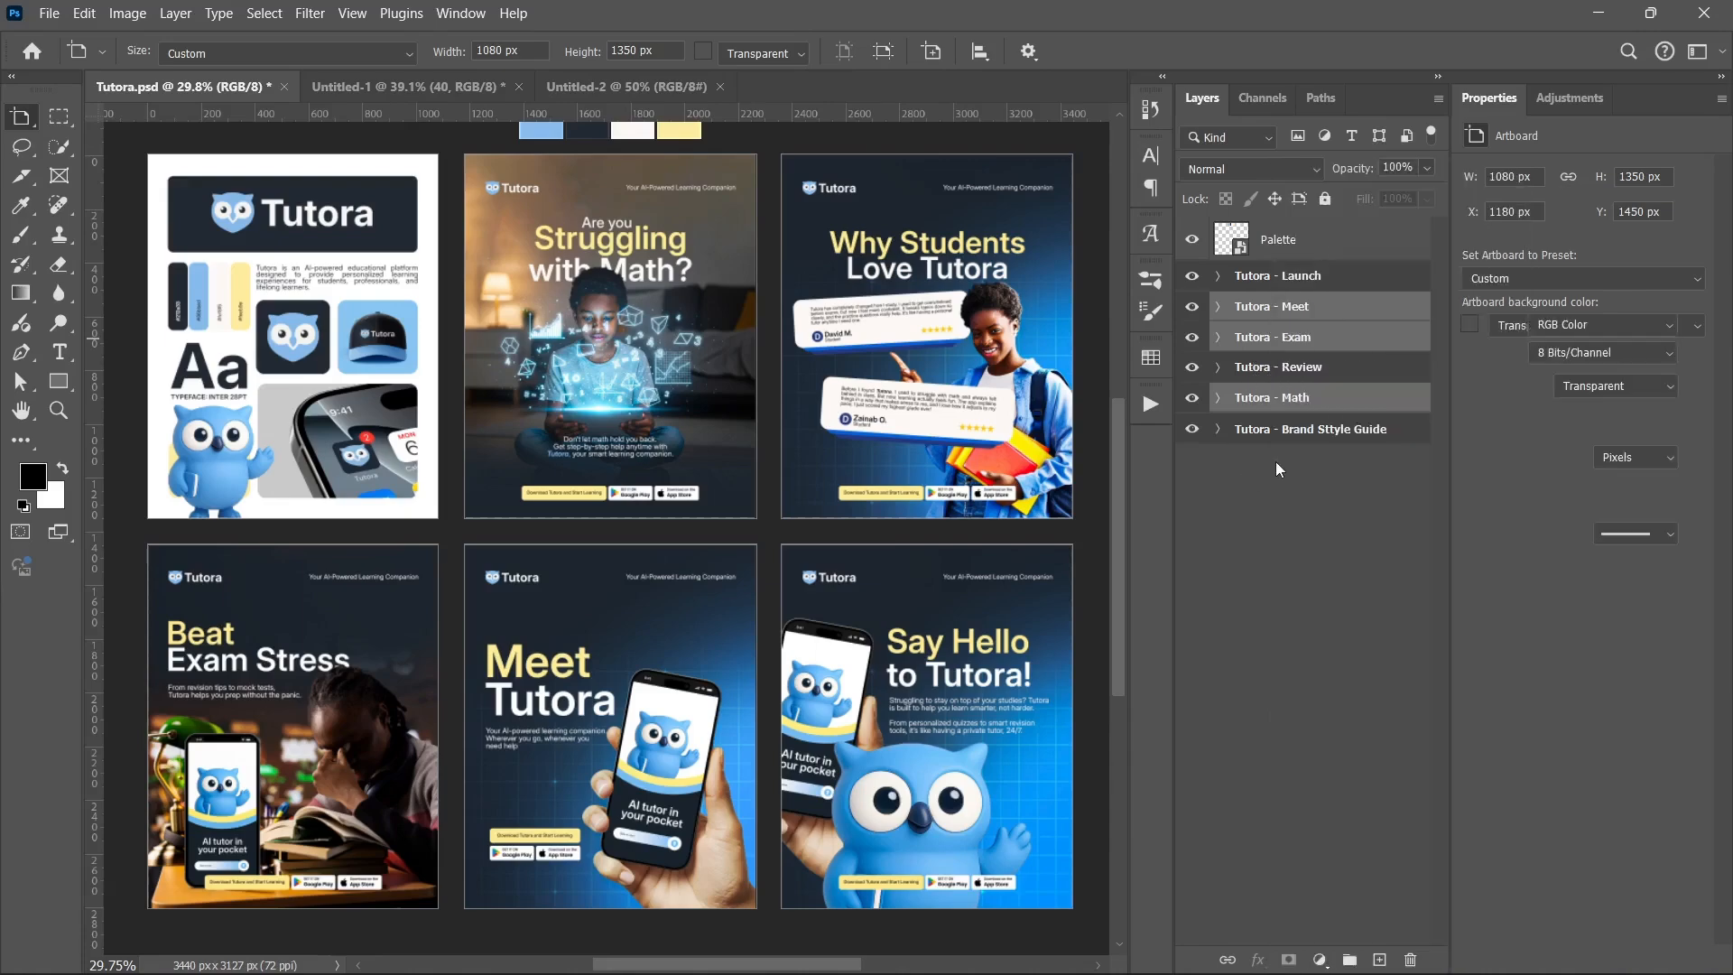
left_click(1276, 464)
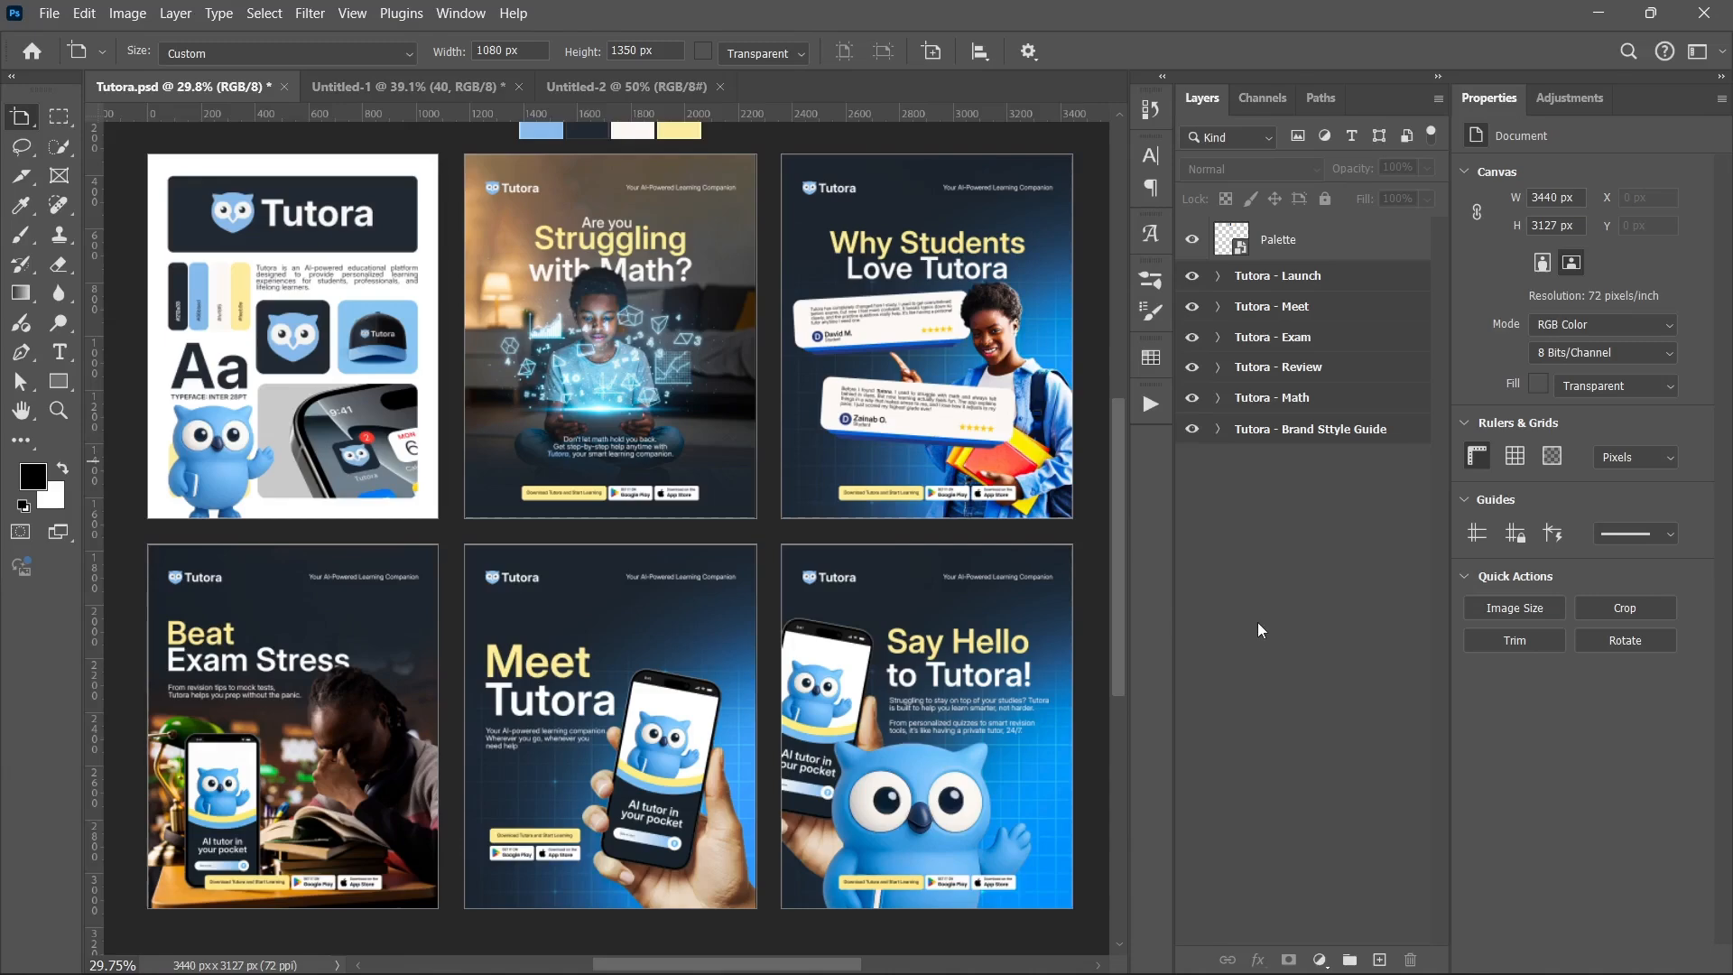
key("ctrl+shift+alt+w")
scroll(978, 706, "up", 1)
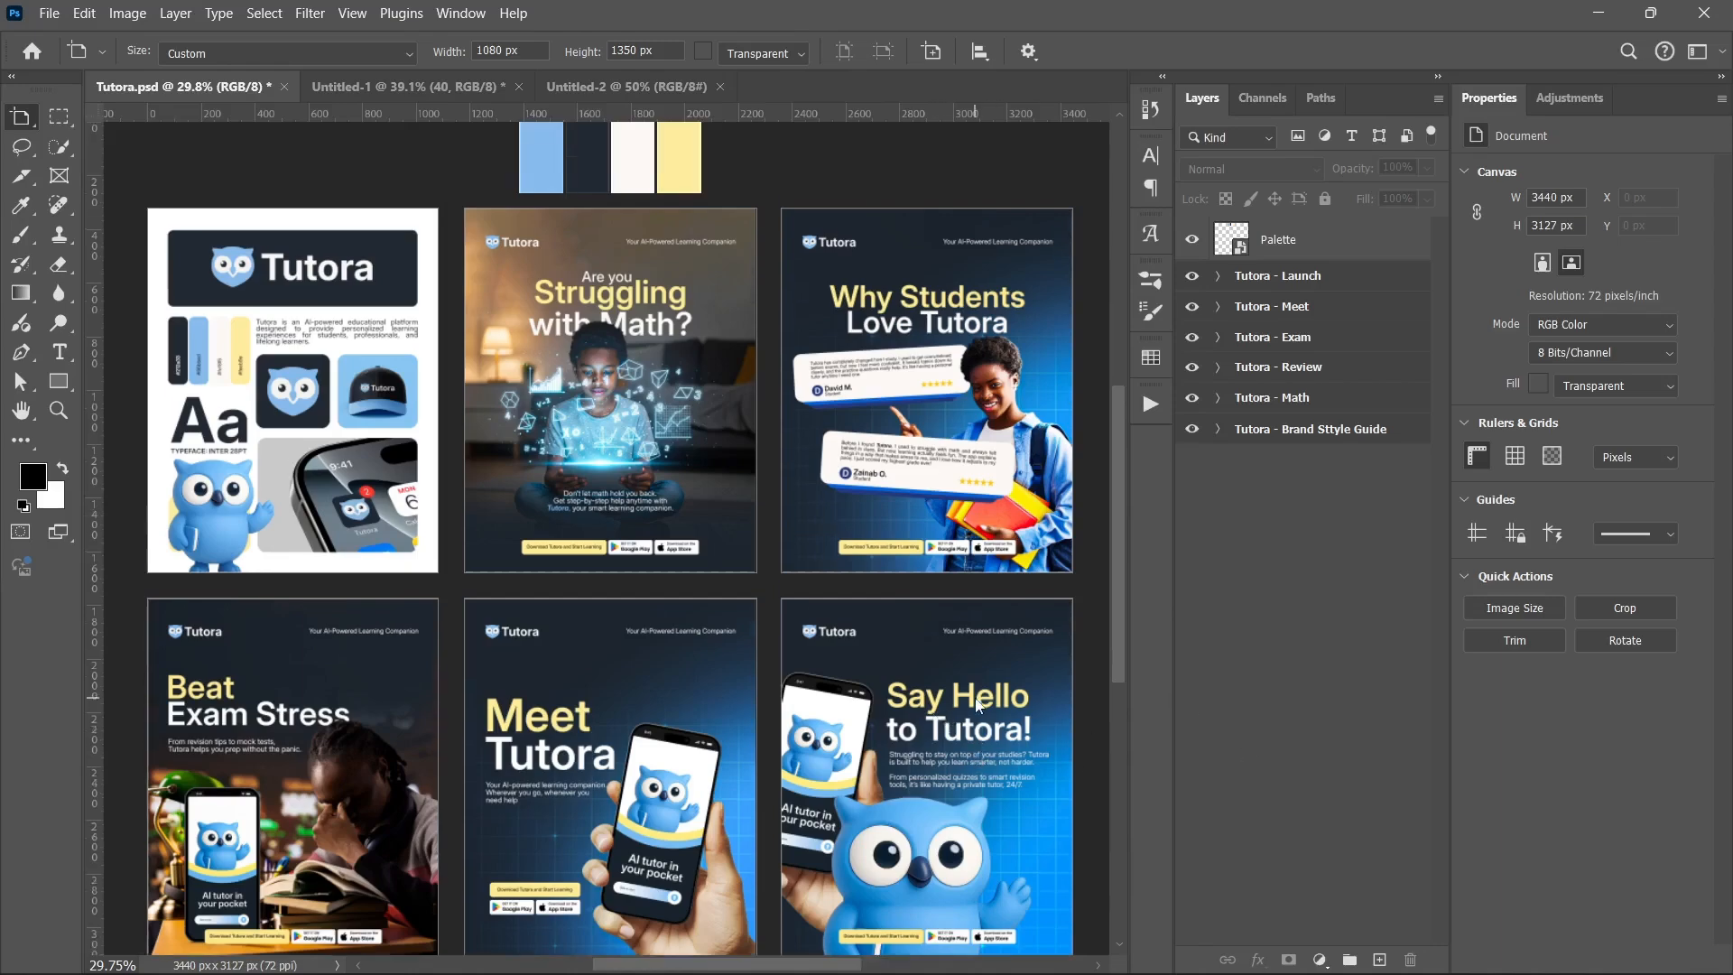
scroll(785, 655, "down", 1)
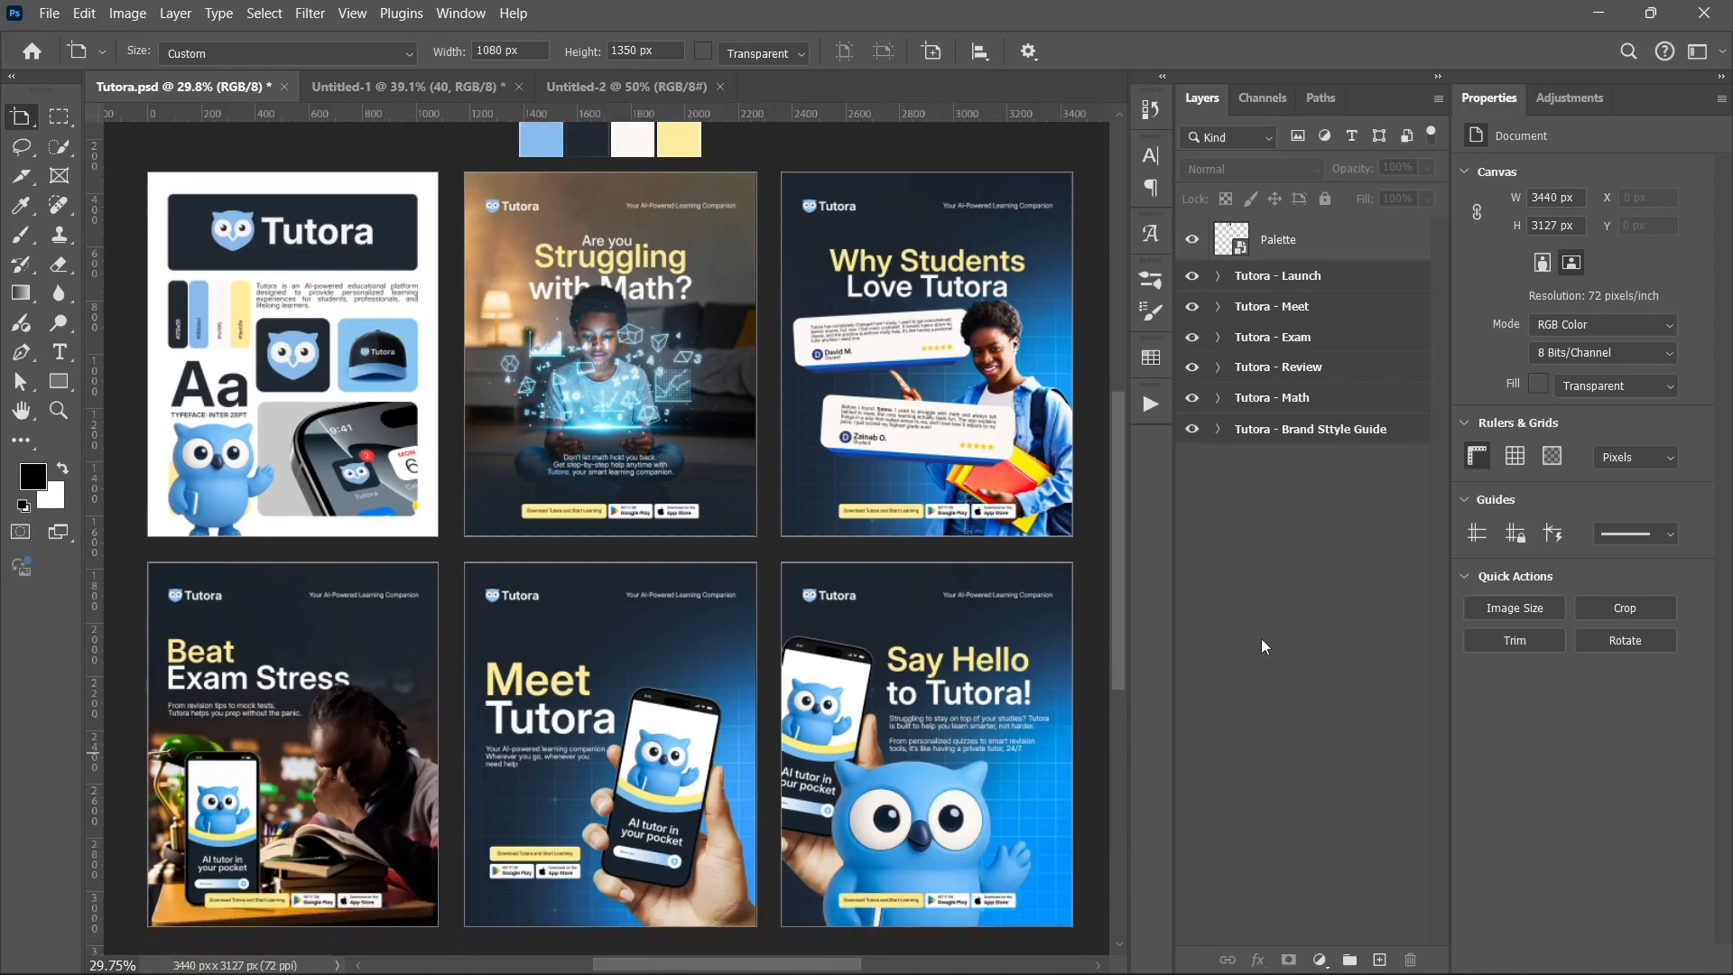